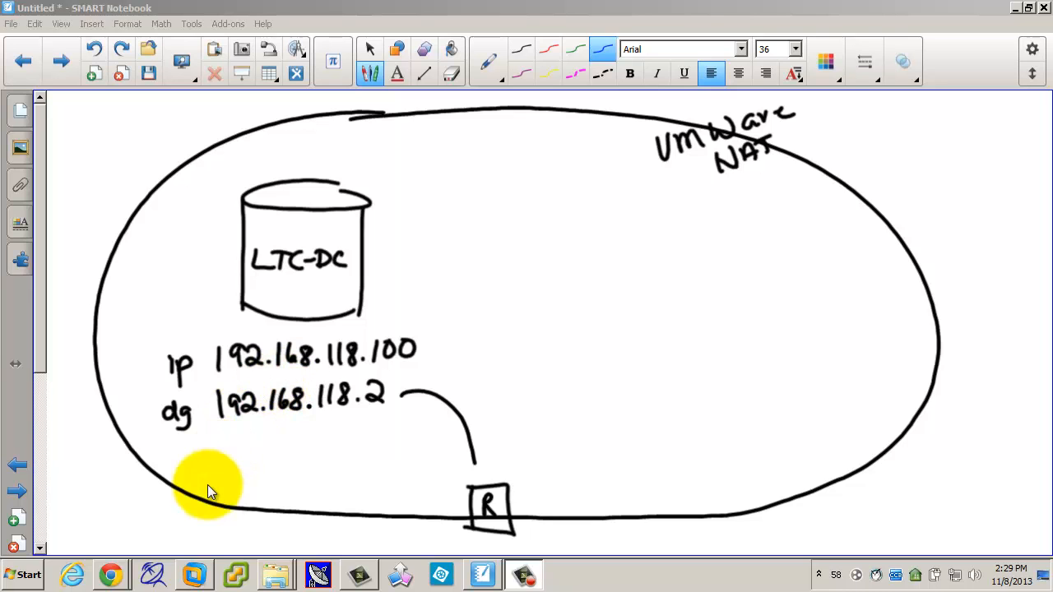
Step: Switch from the SMART Notebook network diagram to the VMware Workstation home screen
left_click(194, 576)
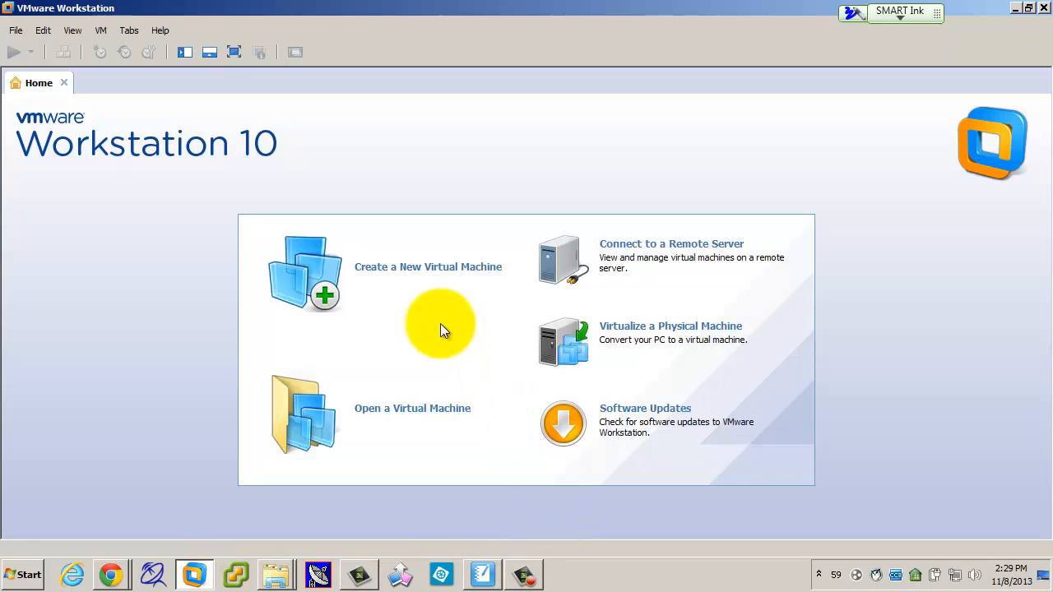
Step: Start a custom new virtual machine with Workstation 9.0 hardware compatibility
left_click(425, 274)
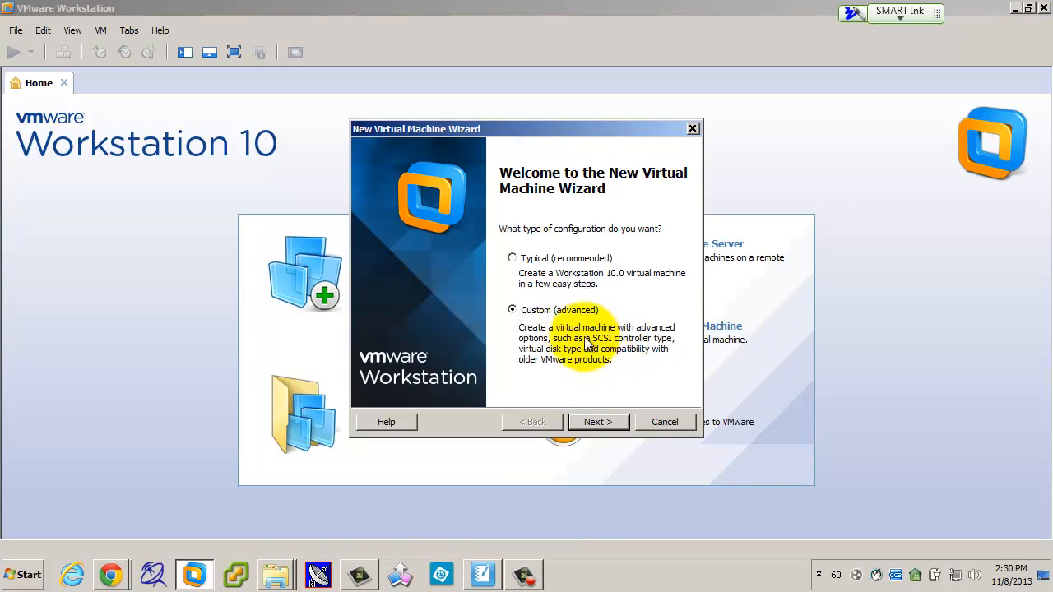
left_click(589, 422)
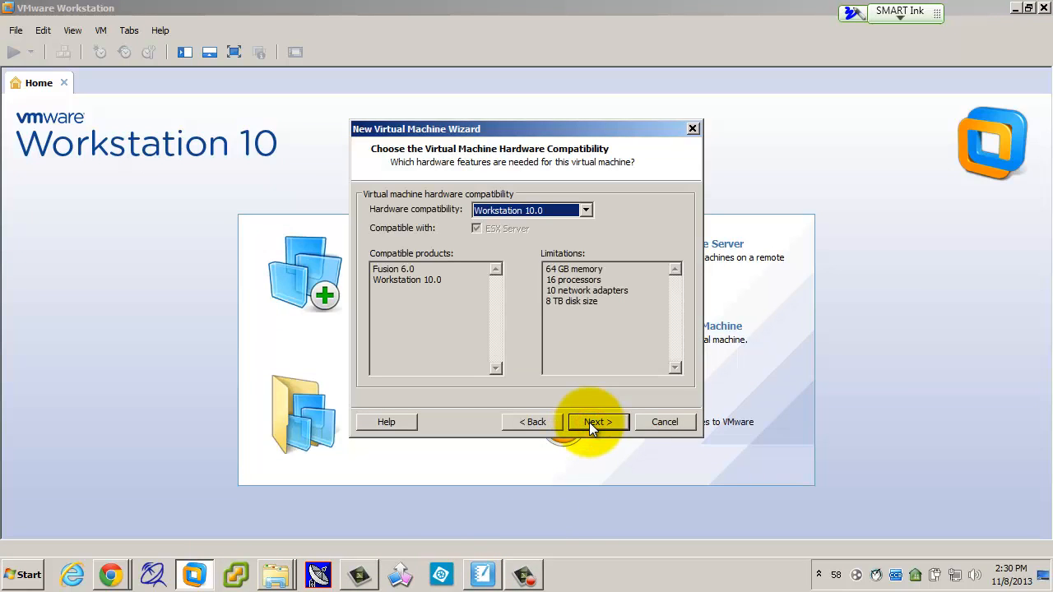
left_click(546, 210)
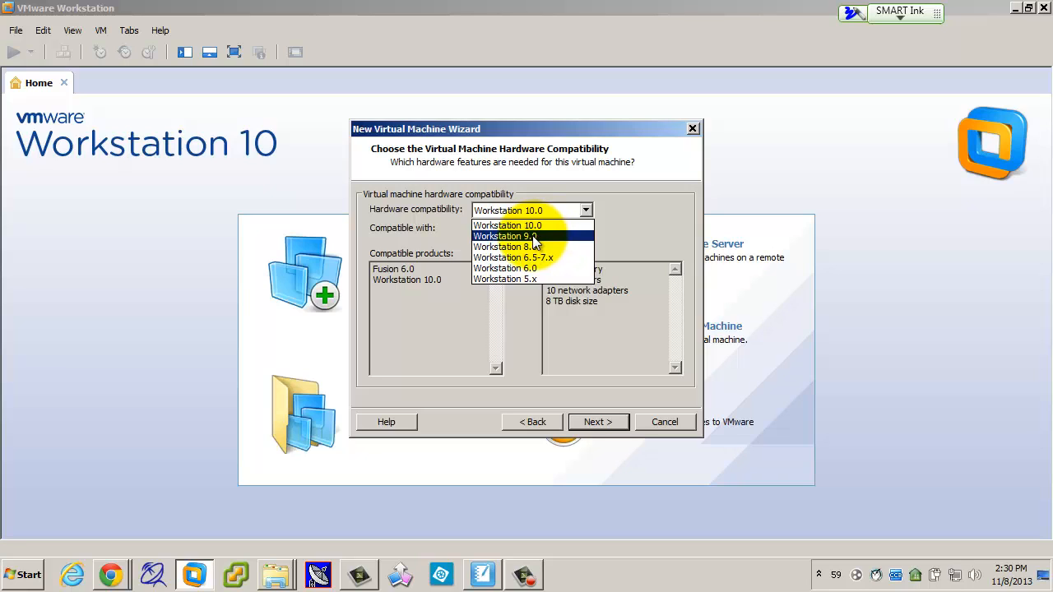
left_click(533, 237)
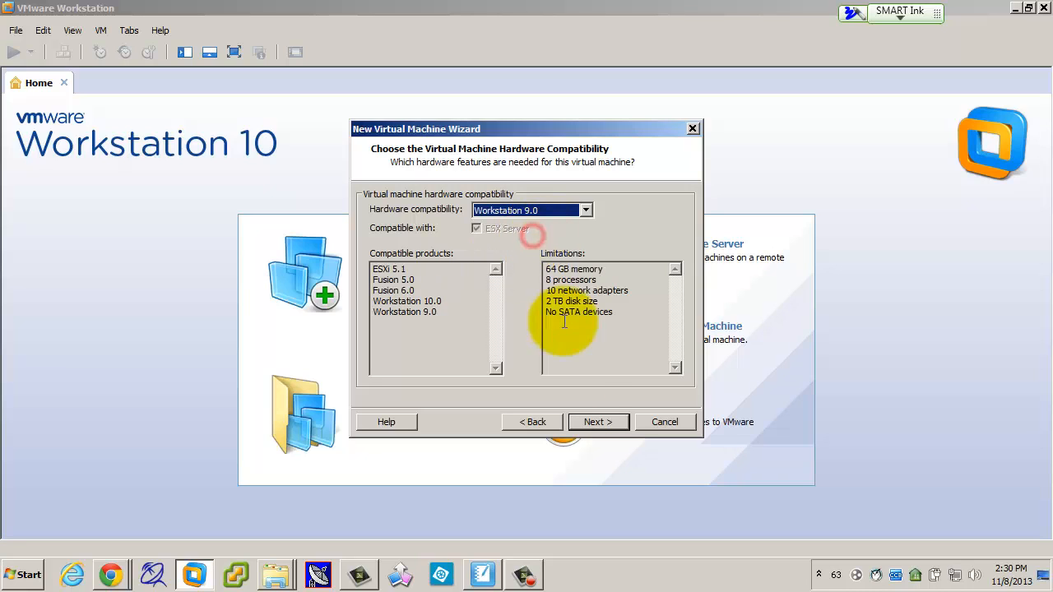
left_click(590, 421)
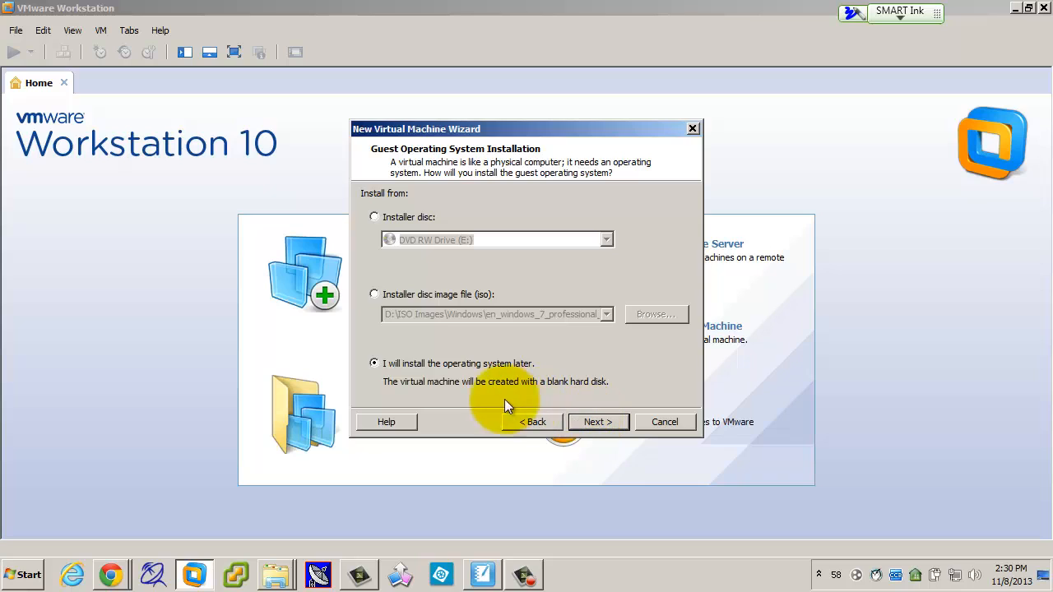
Step: Choose to install the OS later, with Microsoft Windows Server 2012 as the guest version
left_click(591, 421)
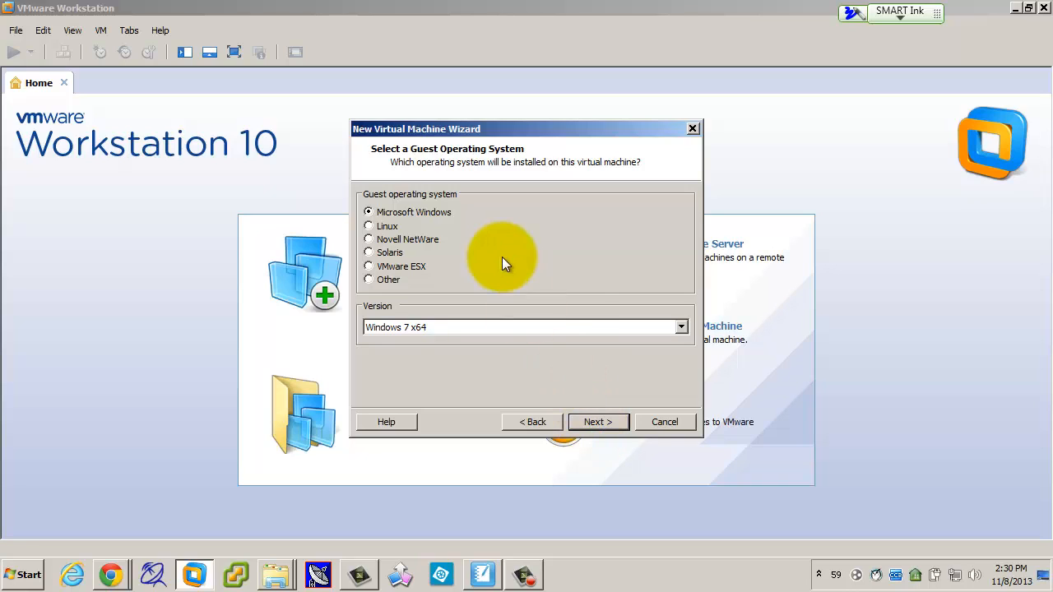
left_click(455, 327)
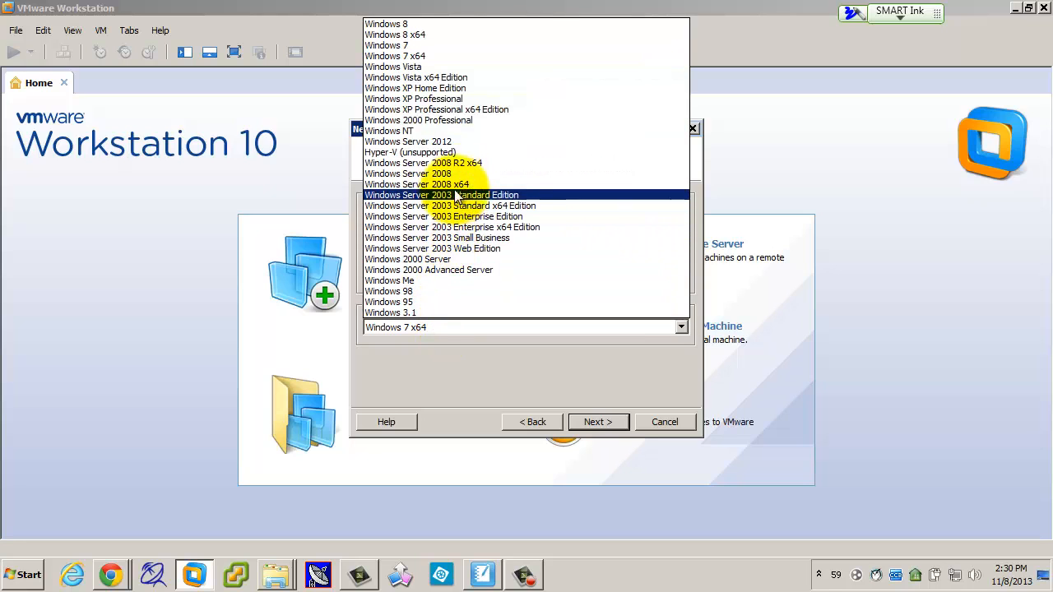
left_click(458, 144)
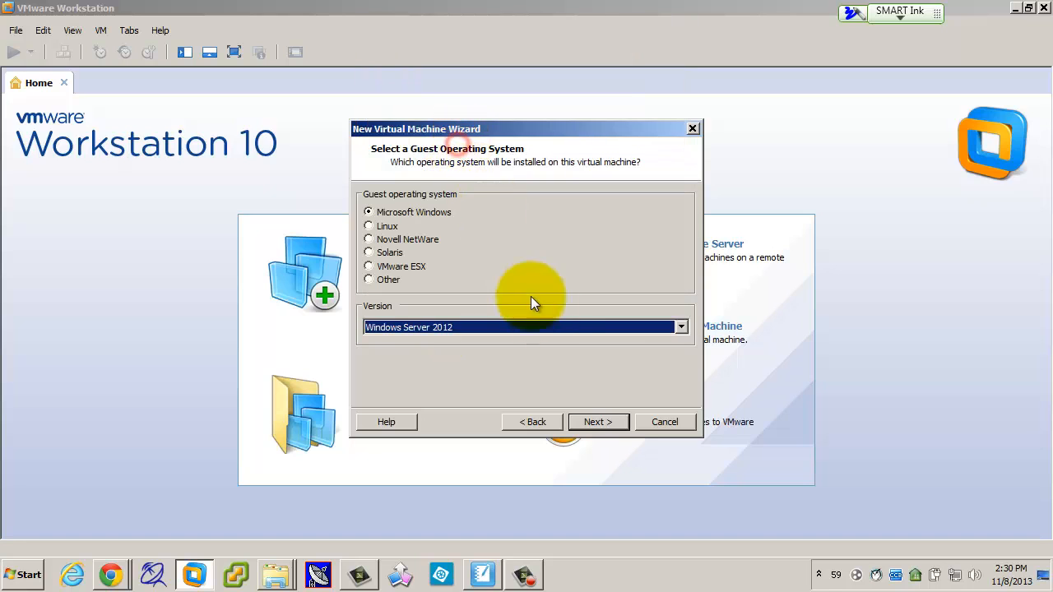
left_click(589, 419)
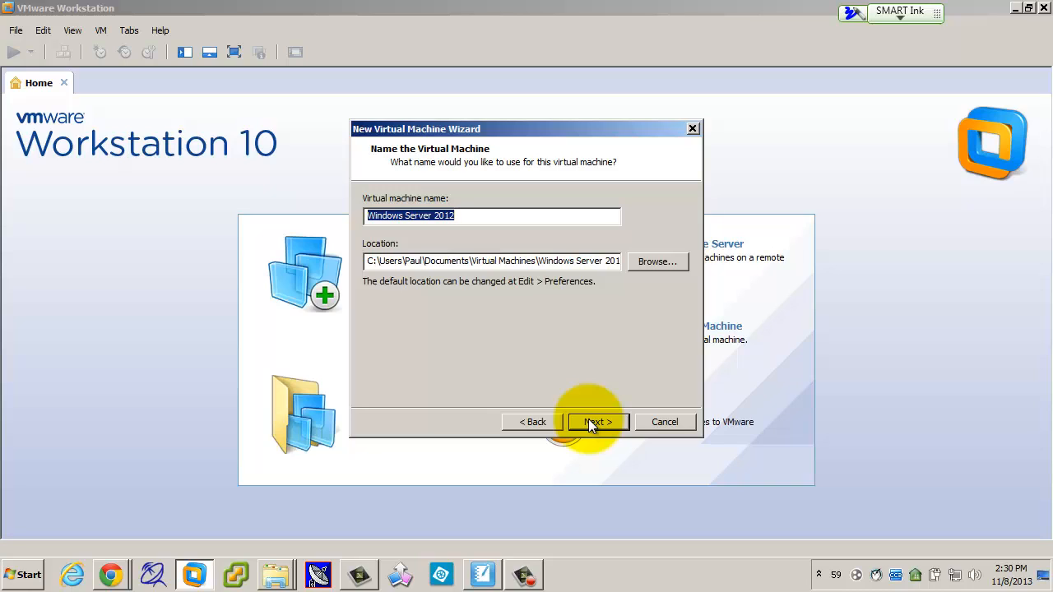
left_click(652, 260)
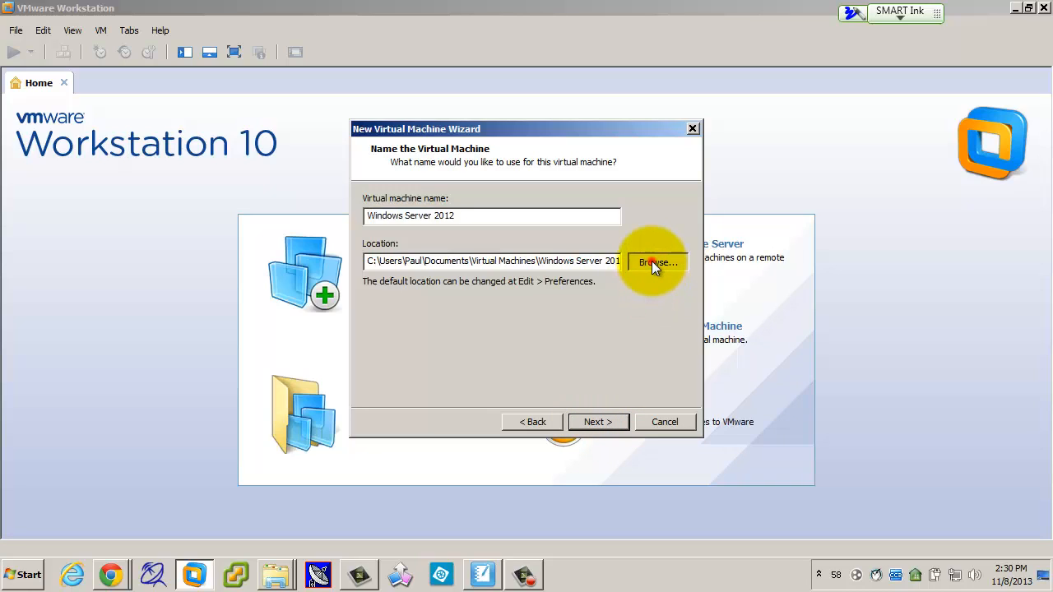
Step: Navigate the folder tree to D:\Virtual Machines\Server 1
left_click_drag(641, 267, 638, 251)
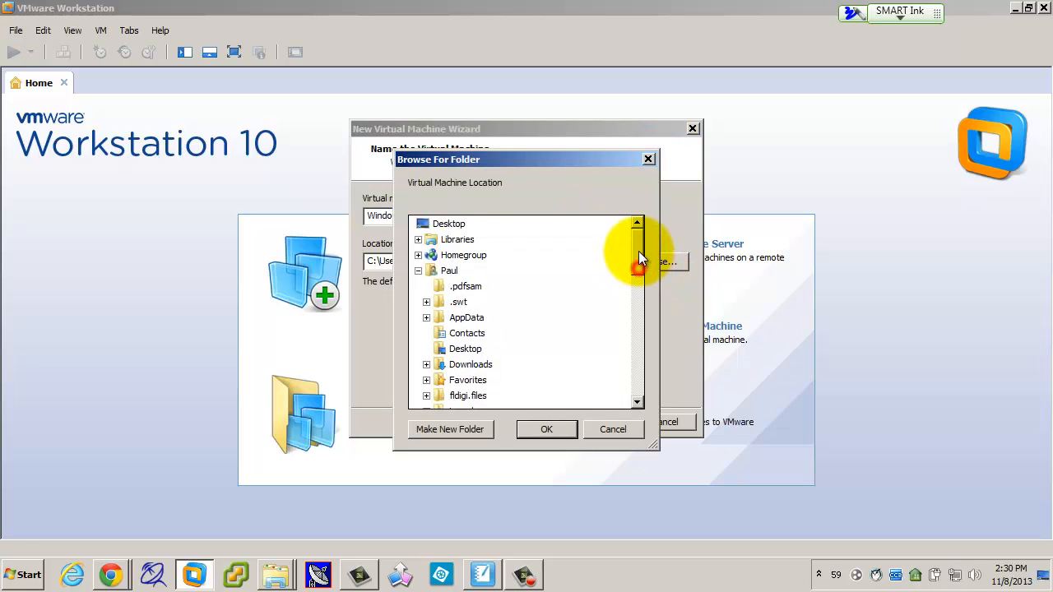
left_click(419, 270)
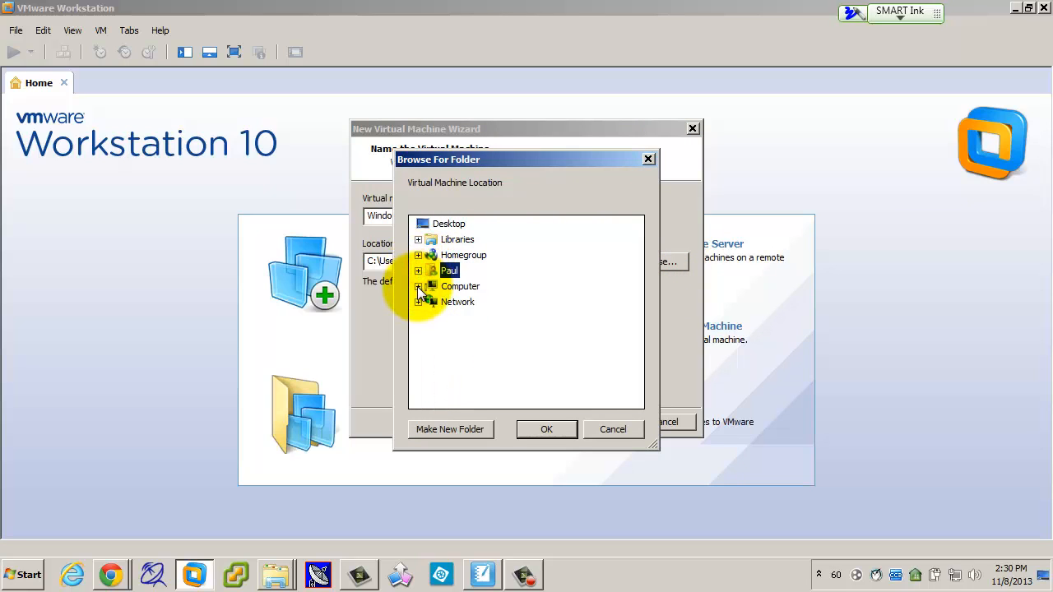
left_click(418, 286)
double_click(461, 319)
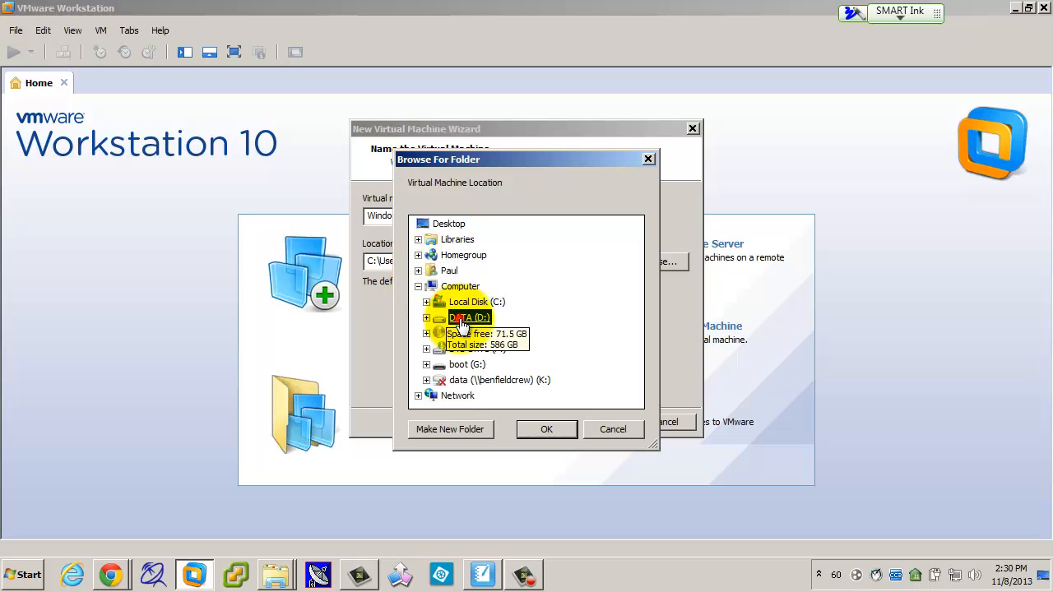
left_click_drag(636, 290, 635, 363)
left_click(495, 351)
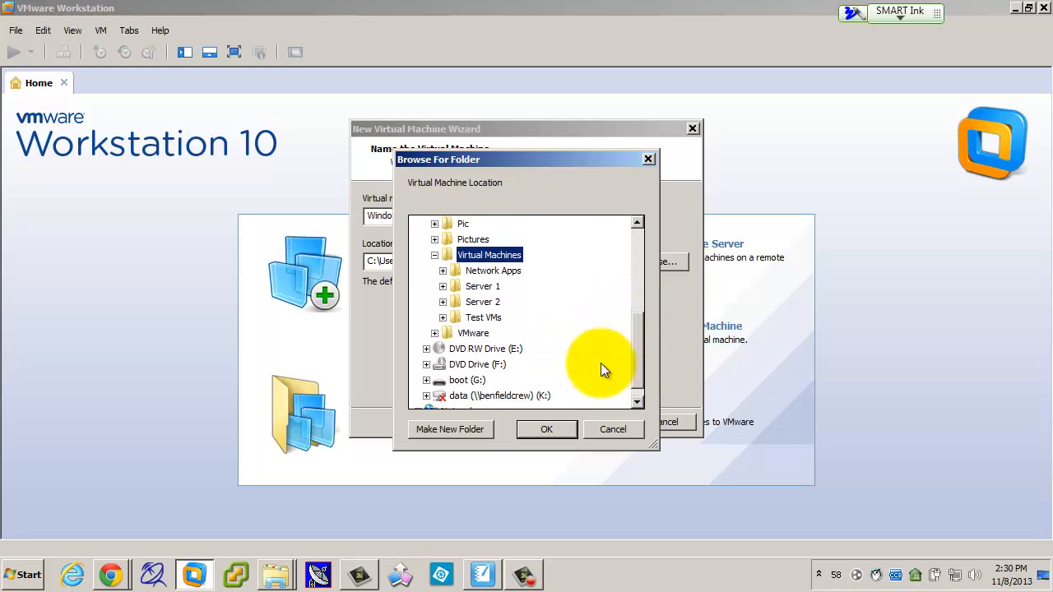
left_click(483, 287)
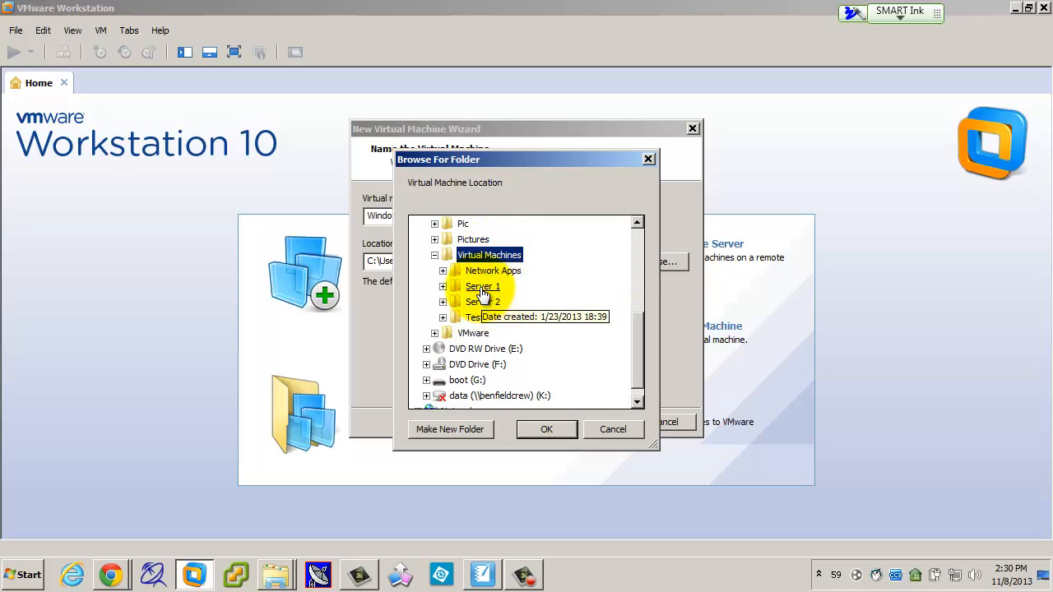
left_click_drag(638, 290, 637, 323)
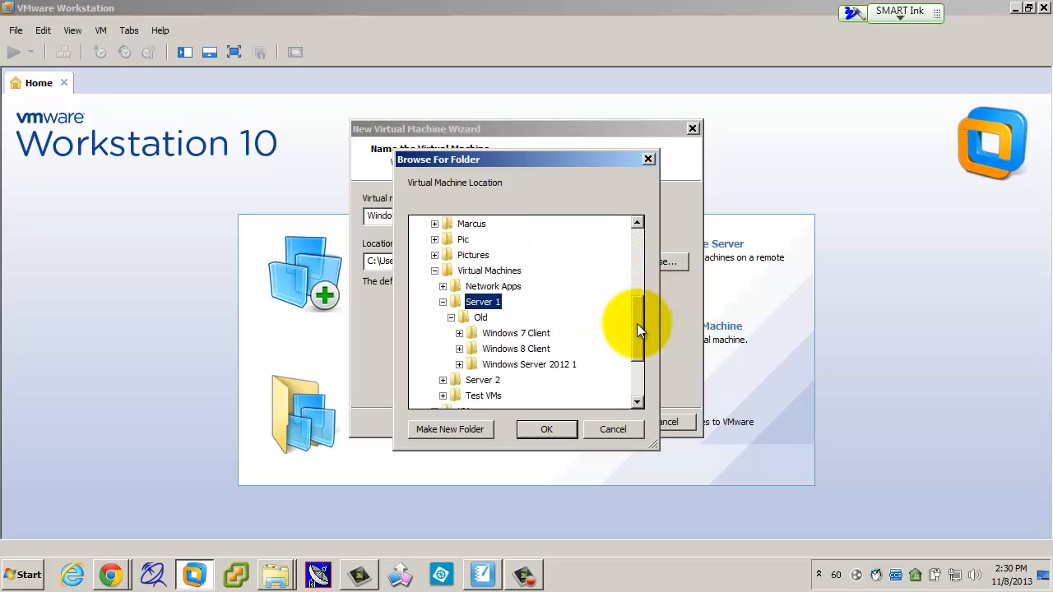
left_click(451, 317)
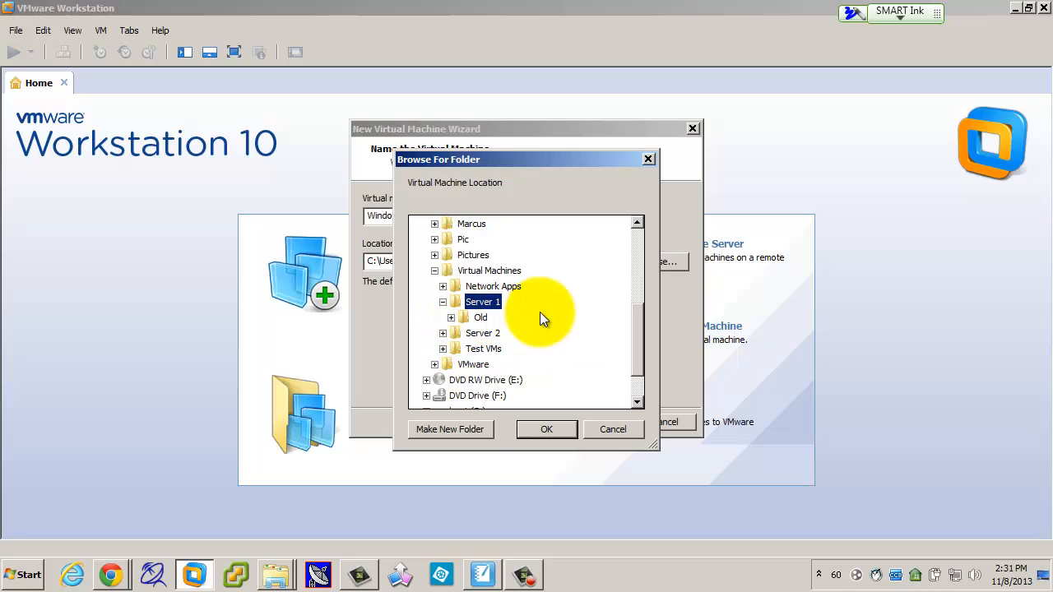
Step: Create a new LTC-DC folder there and accept it as the VM location
left_click(466, 429)
type("LT")
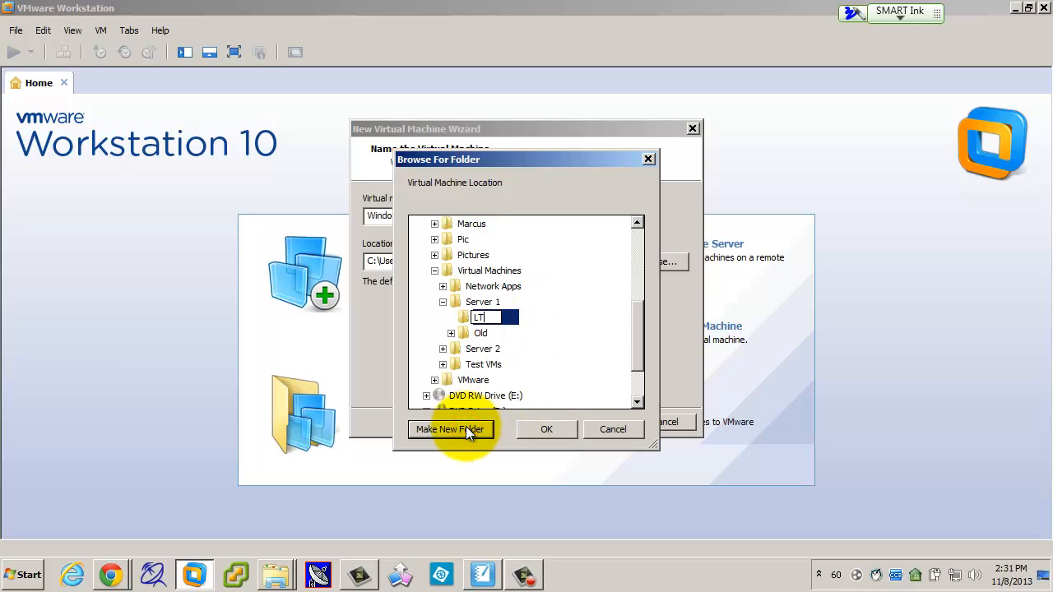
type("C-DC")
left_click(543, 429)
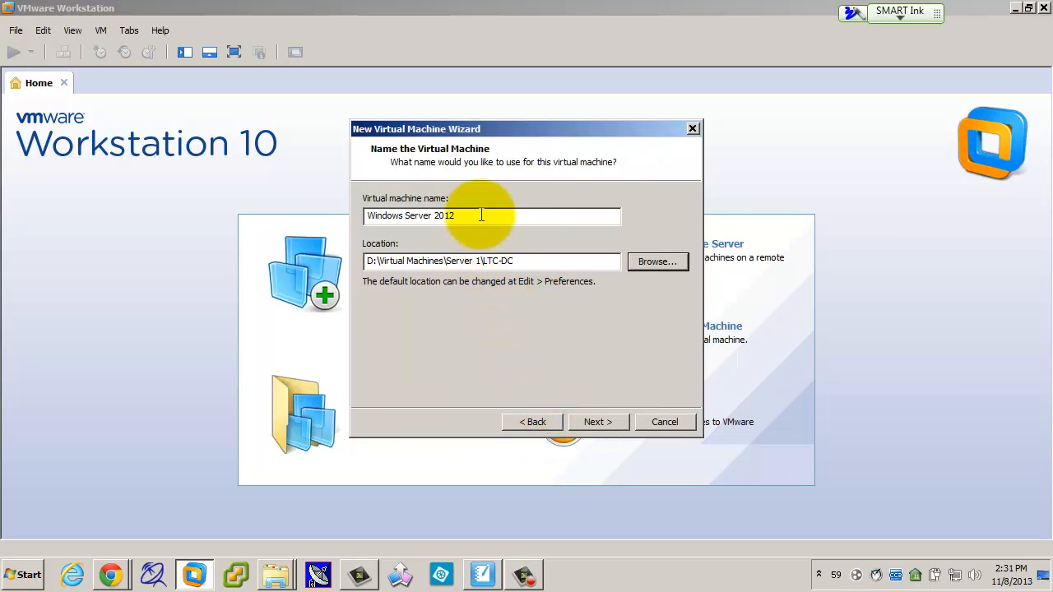
Step: Rename the VM to LTC-DC, keeping 1 processor and 2048 MB memory
left_click_drag(481, 215, 318, 208)
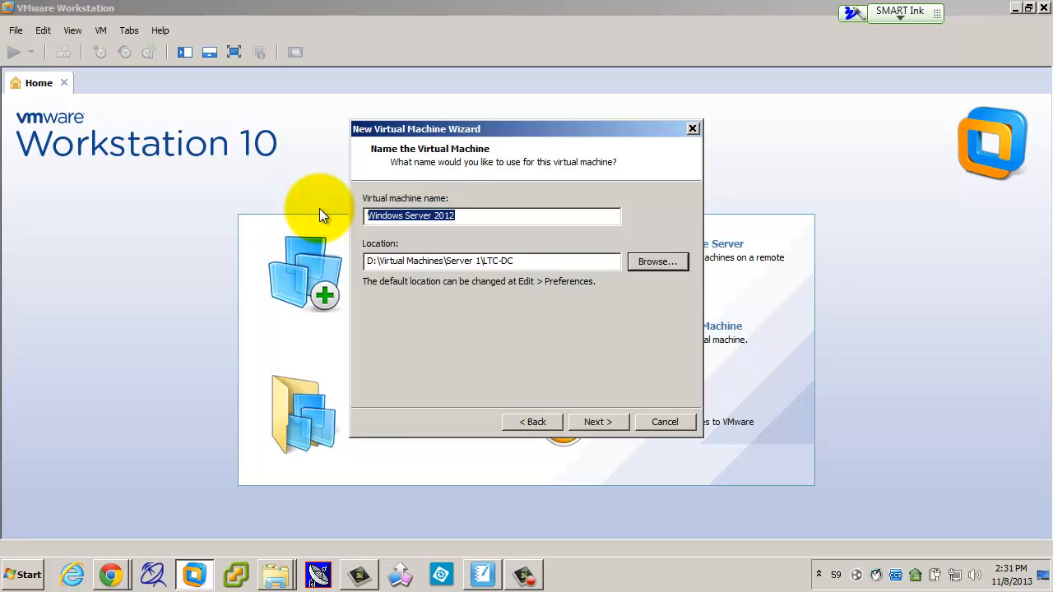
type("LTC")
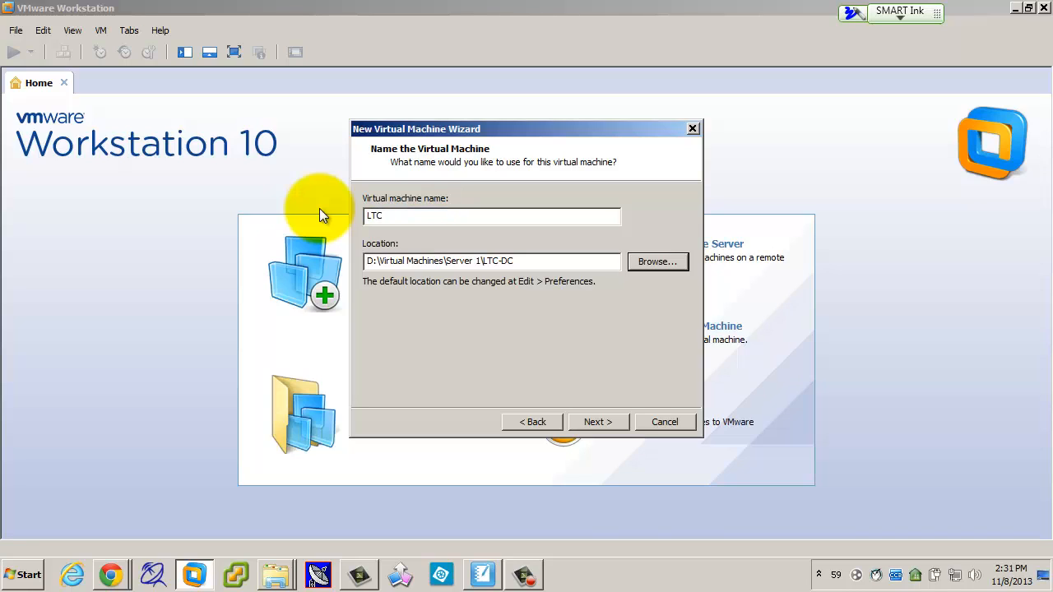
type("-DC")
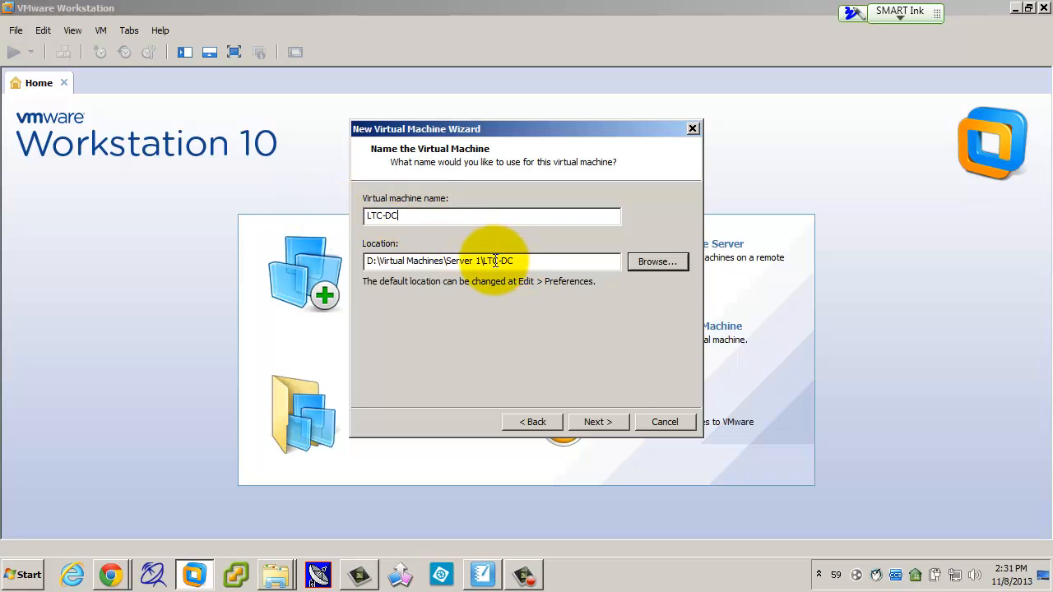
left_click(598, 423)
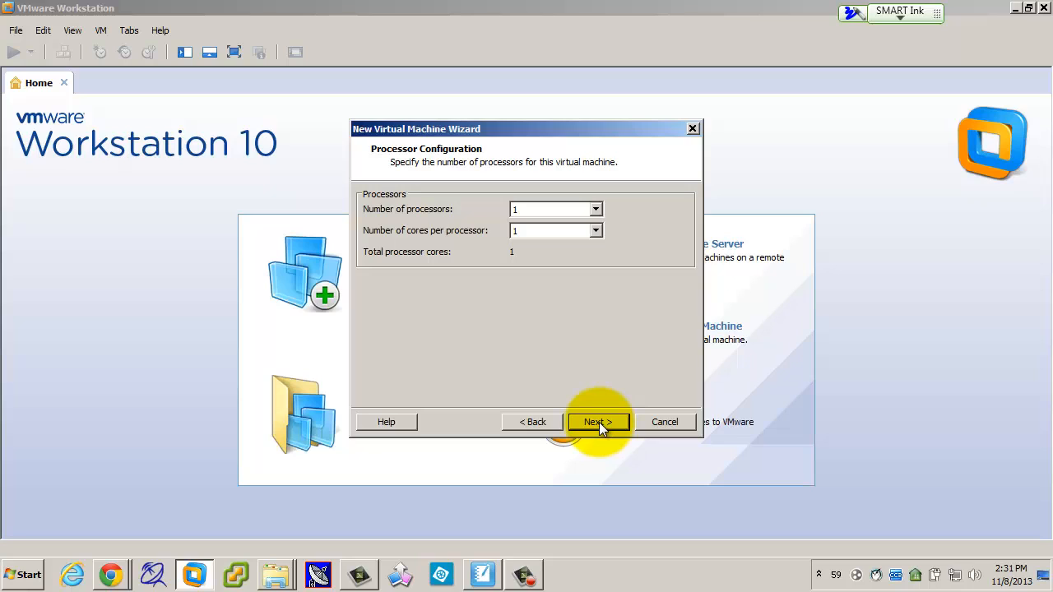
left_click(599, 422)
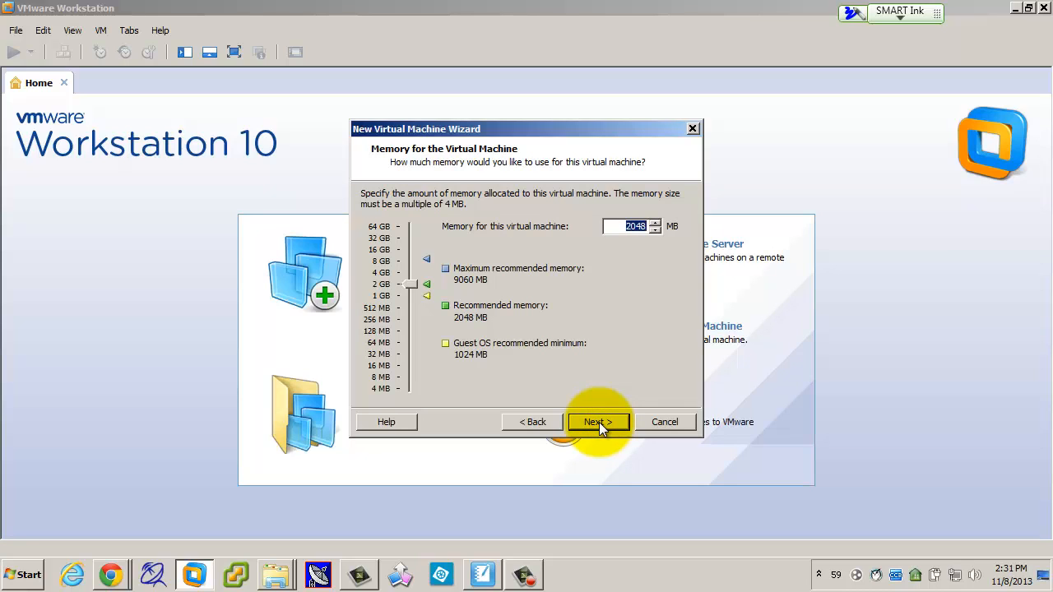
left_click(599, 423)
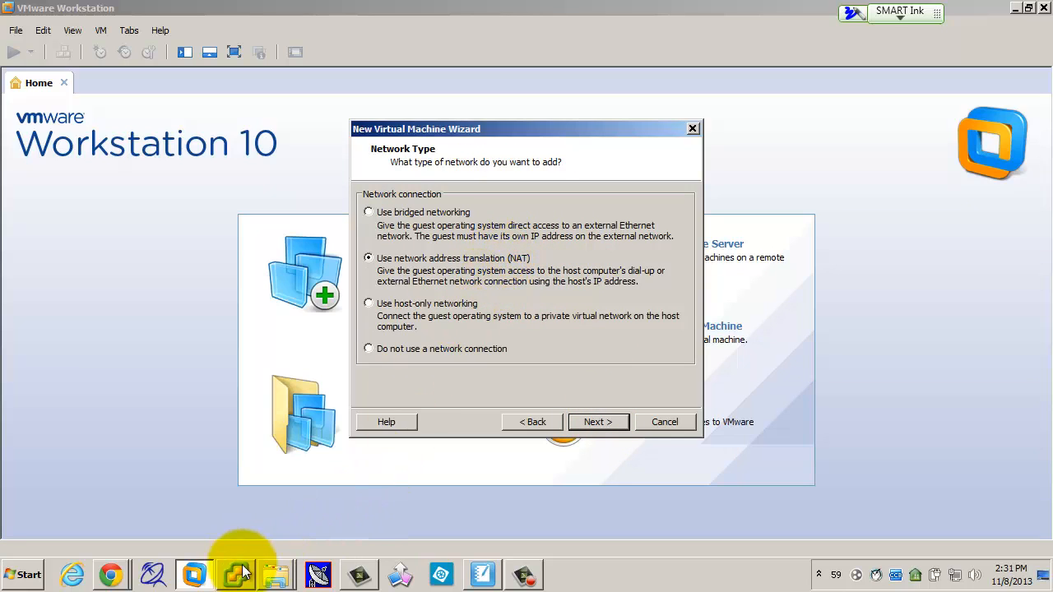
left_click(496, 579)
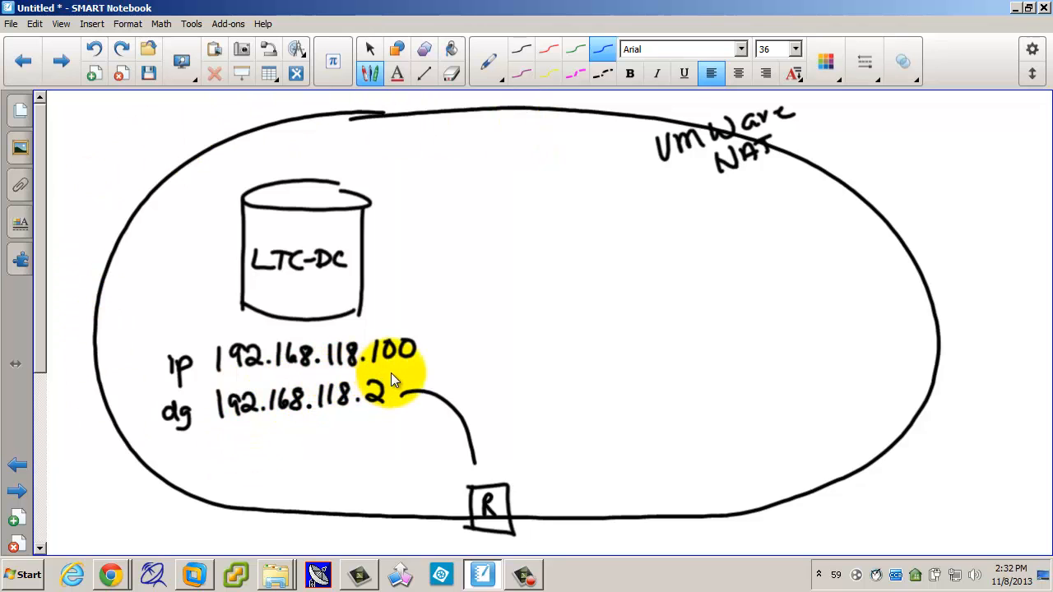
left_click(195, 574)
Step: Accept NAT, LSI Logic SAS, SCSI and a new 60 GB LTC-DC.vmdk disk, then finish
left_click(595, 422)
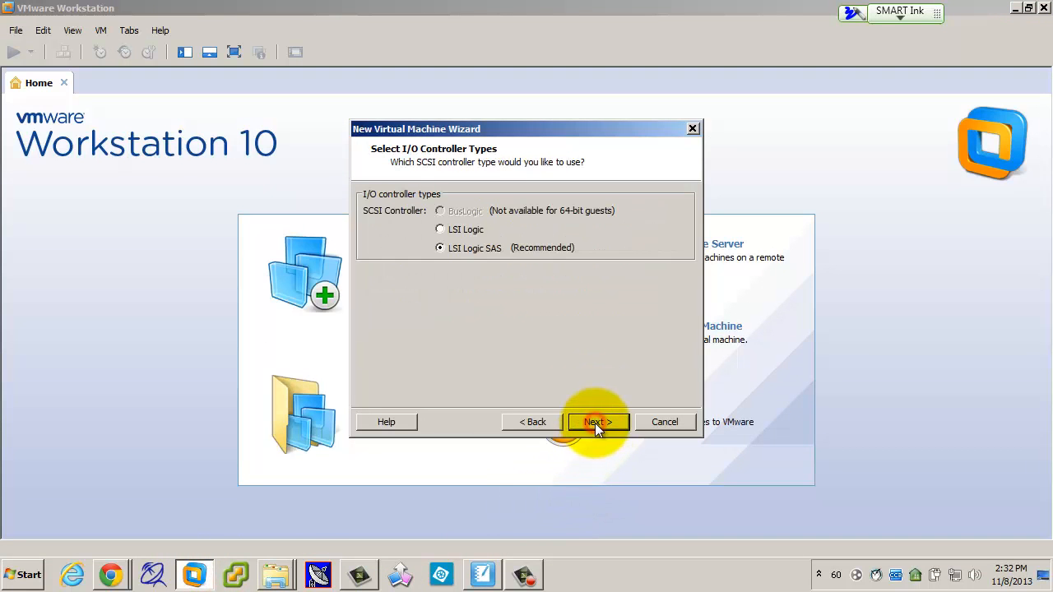
left_click(595, 423)
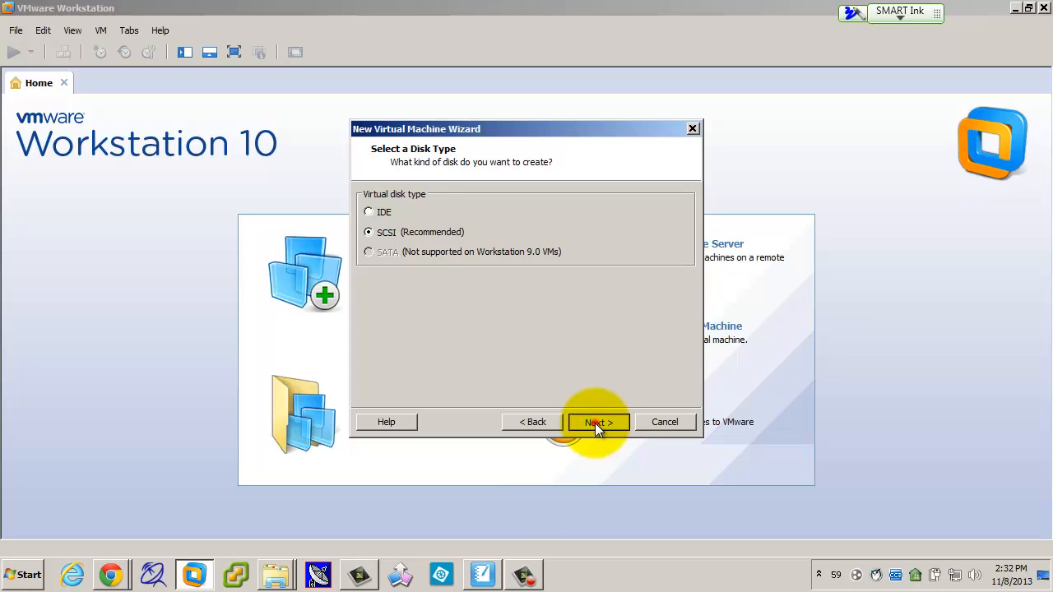
left_click(595, 423)
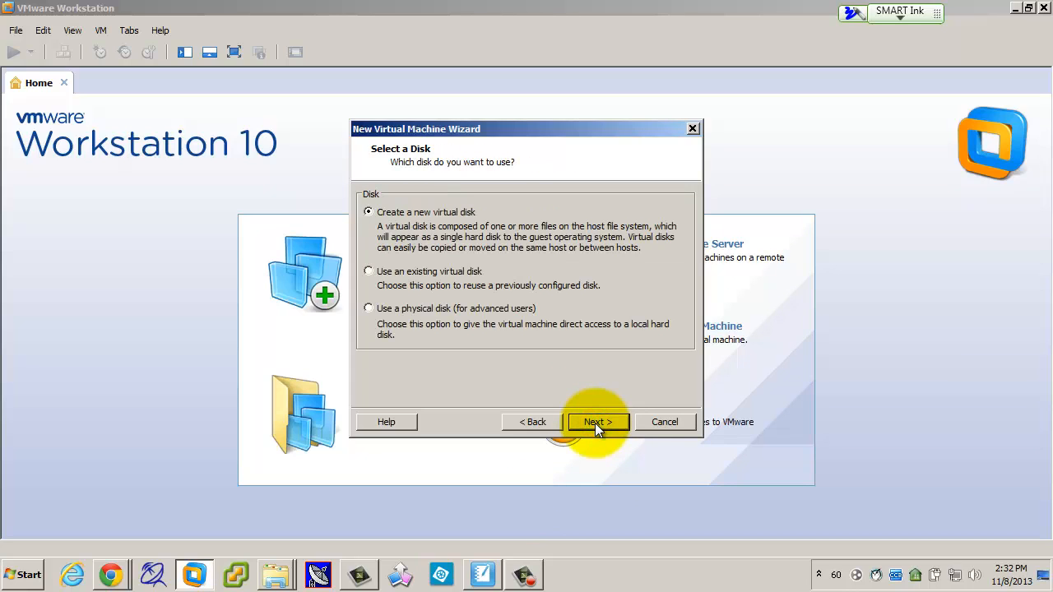
left_click(595, 423)
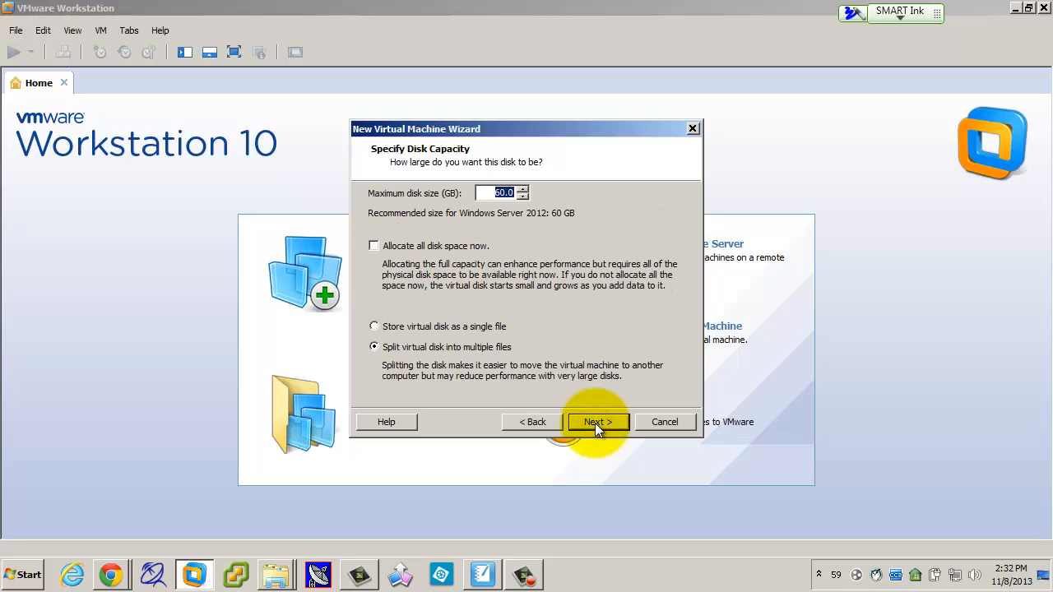
left_click(595, 422)
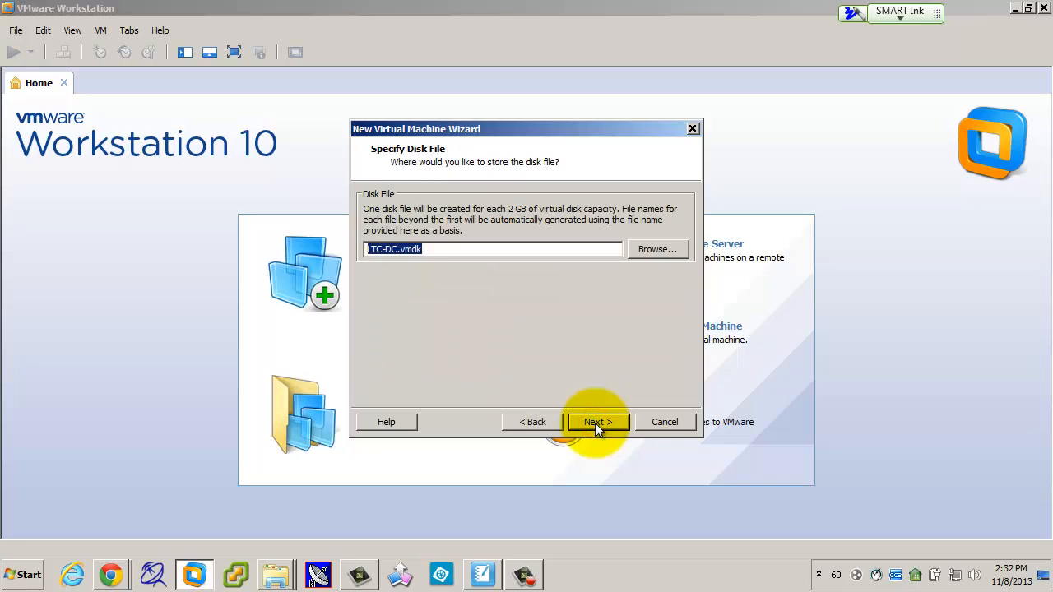
left_click(595, 423)
left_click(595, 423)
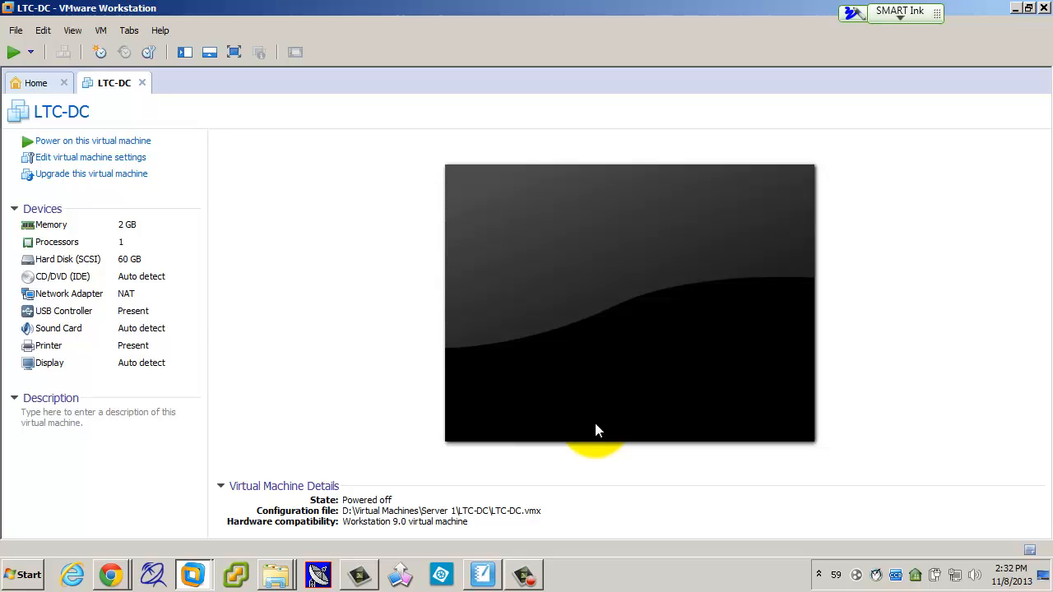
Step: Set the CD/DVD (IDE) device to use an ISO image file
left_click(61, 282)
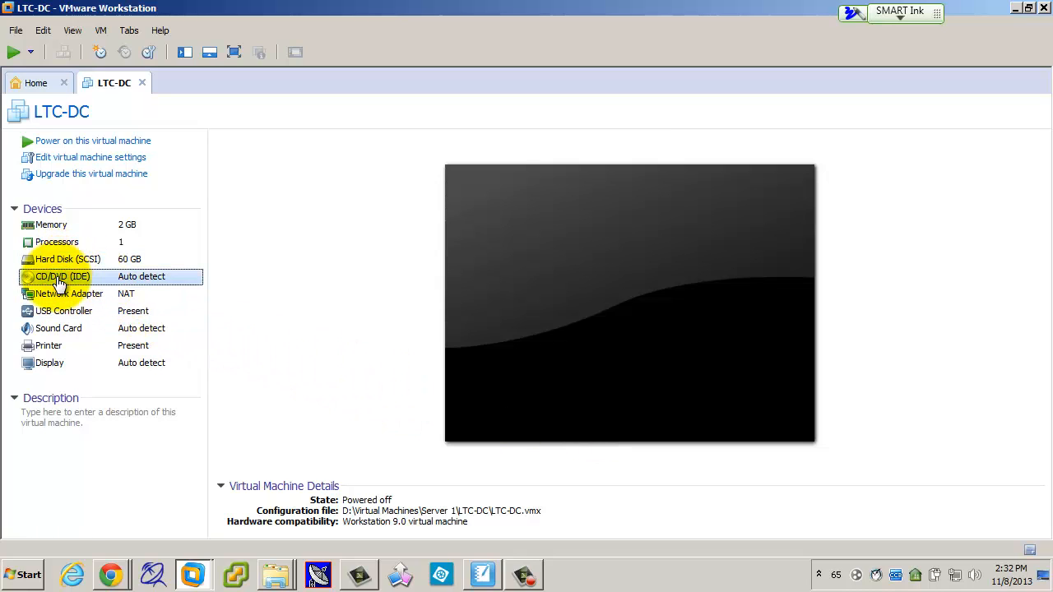
double_click(56, 276)
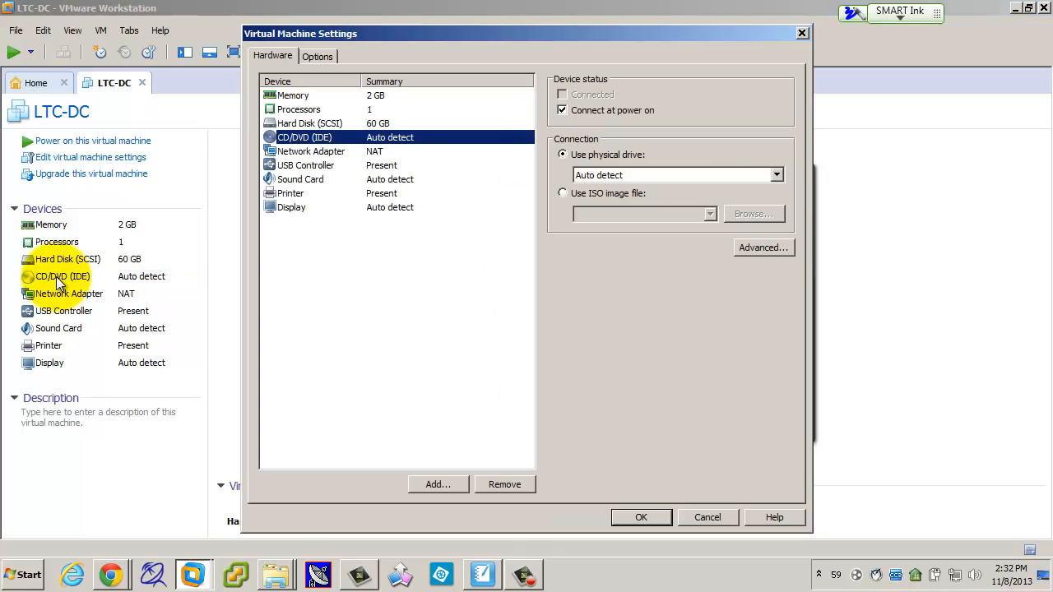
left_click(563, 192)
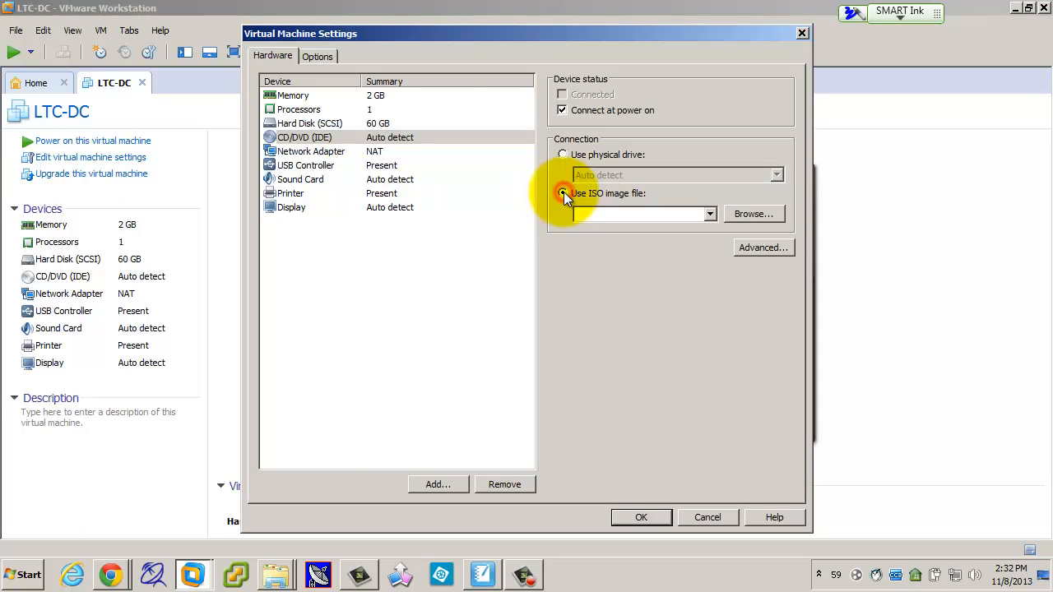
left_click(762, 214)
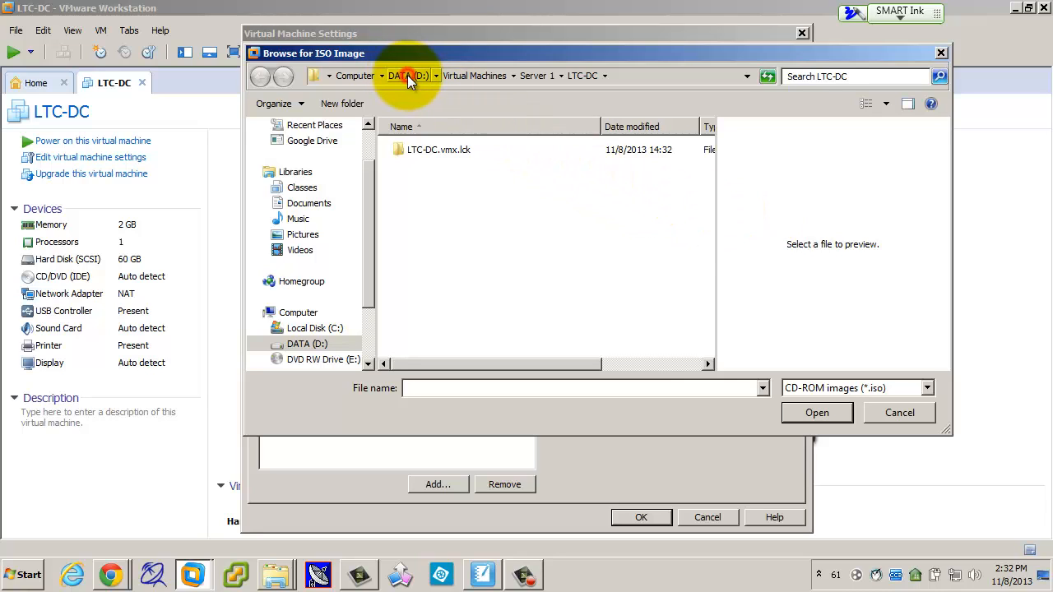
Step: Select D:\ISO Images\Windows\Server Admin\Windows Server 2012.ISO and save the setting
left_click(407, 74)
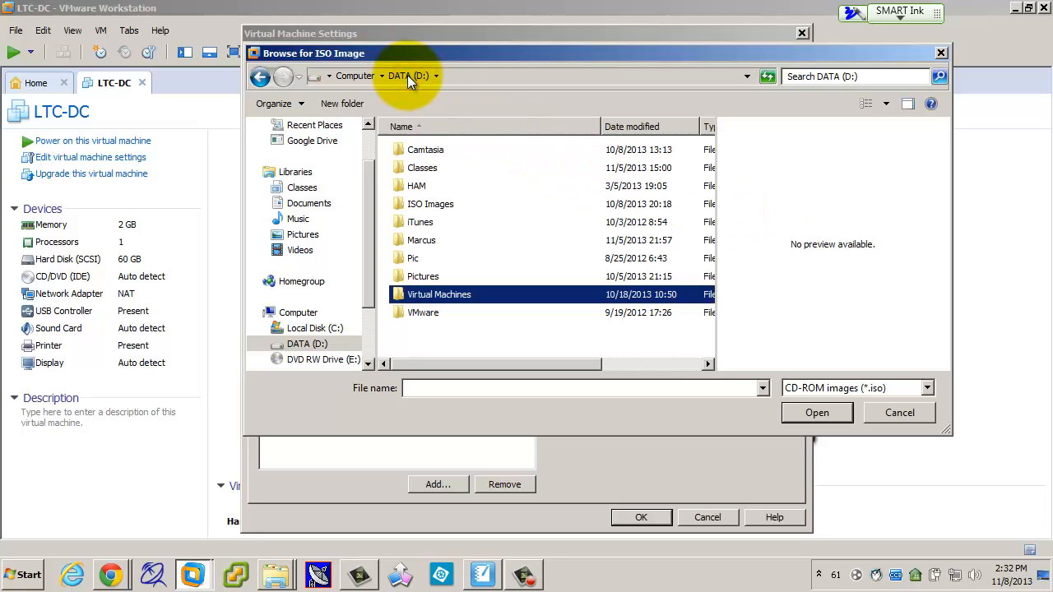
double_click(428, 204)
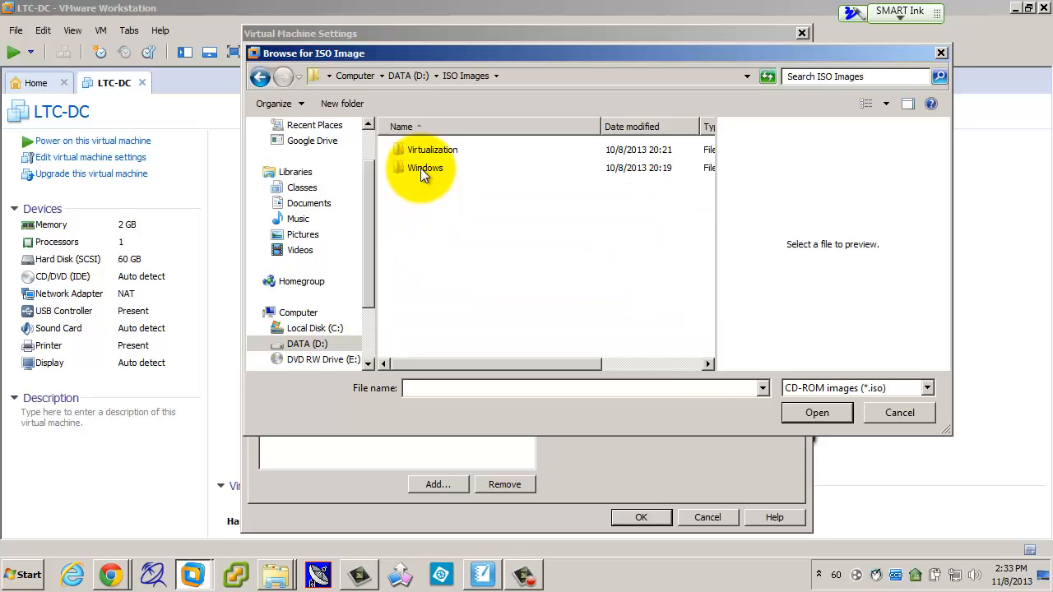
double_click(420, 168)
double_click(422, 151)
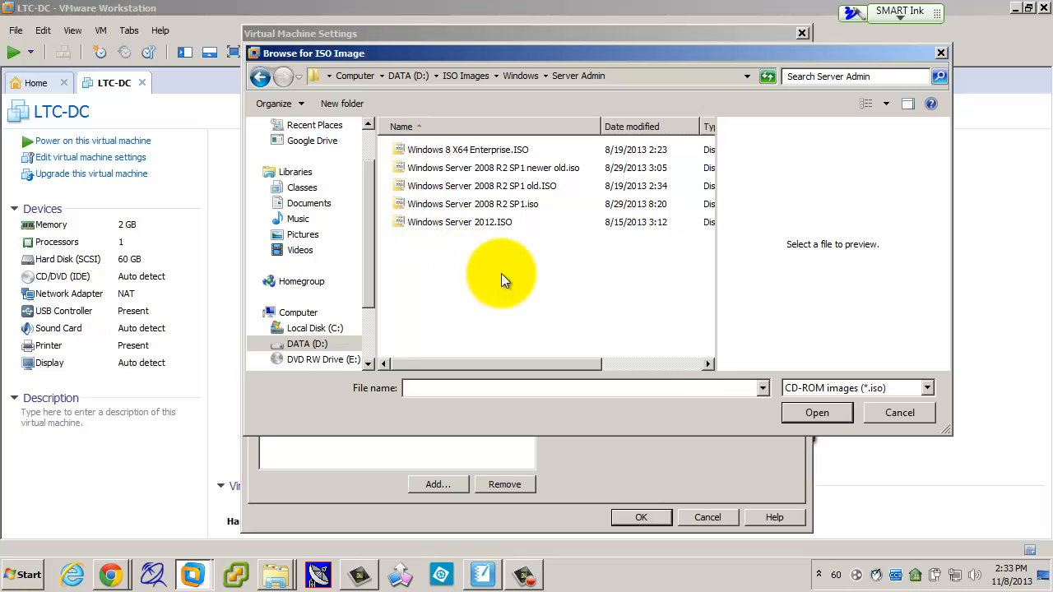
left_click(489, 224)
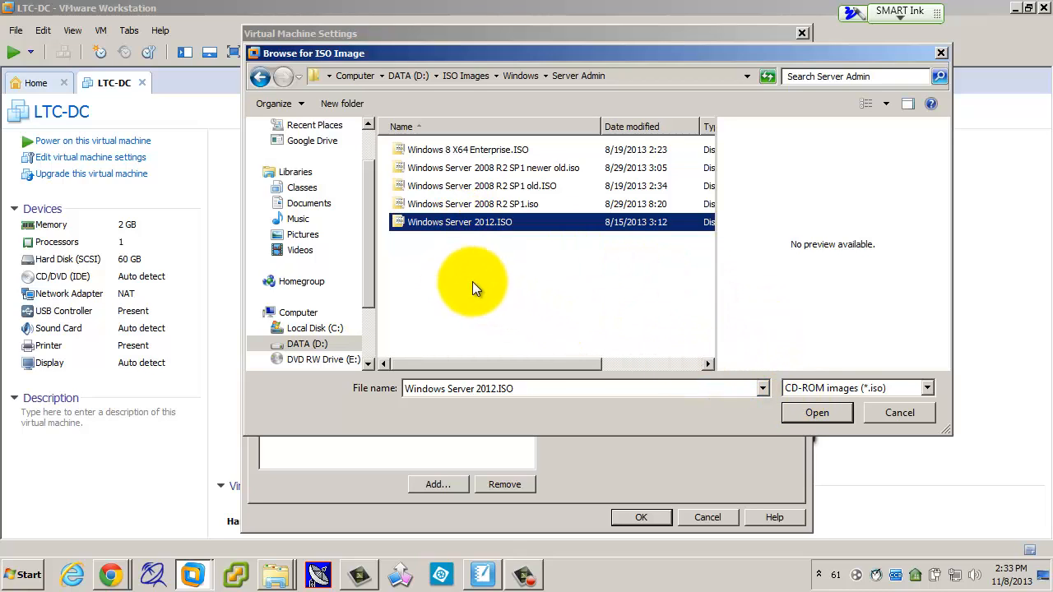
left_click(813, 413)
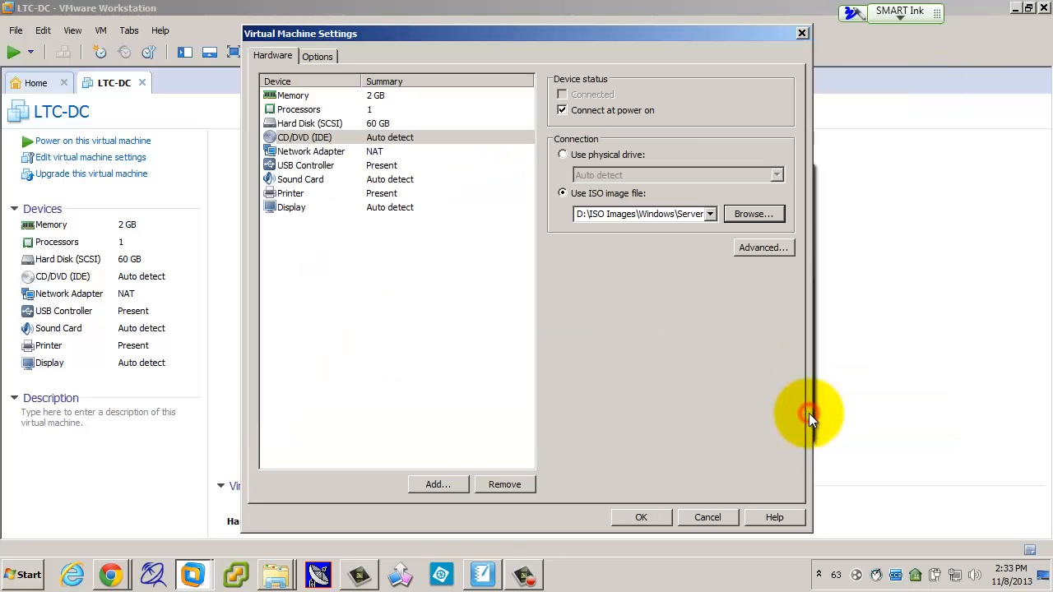
left_click(641, 517)
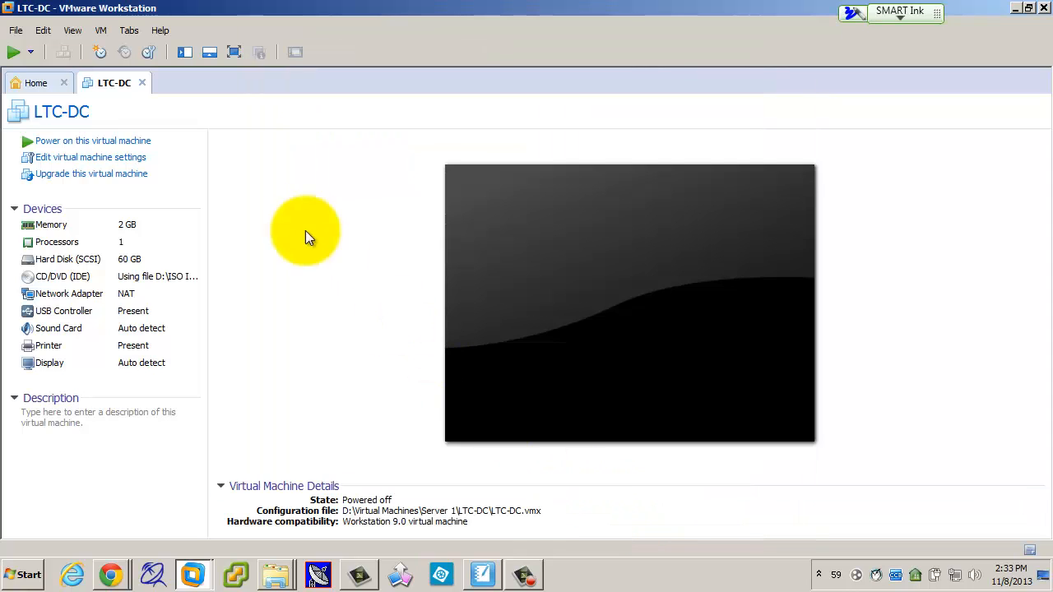
Step: Power on LTC-DC and switch to full screen with Ctrl+Alt+Enter
left_click(13, 52)
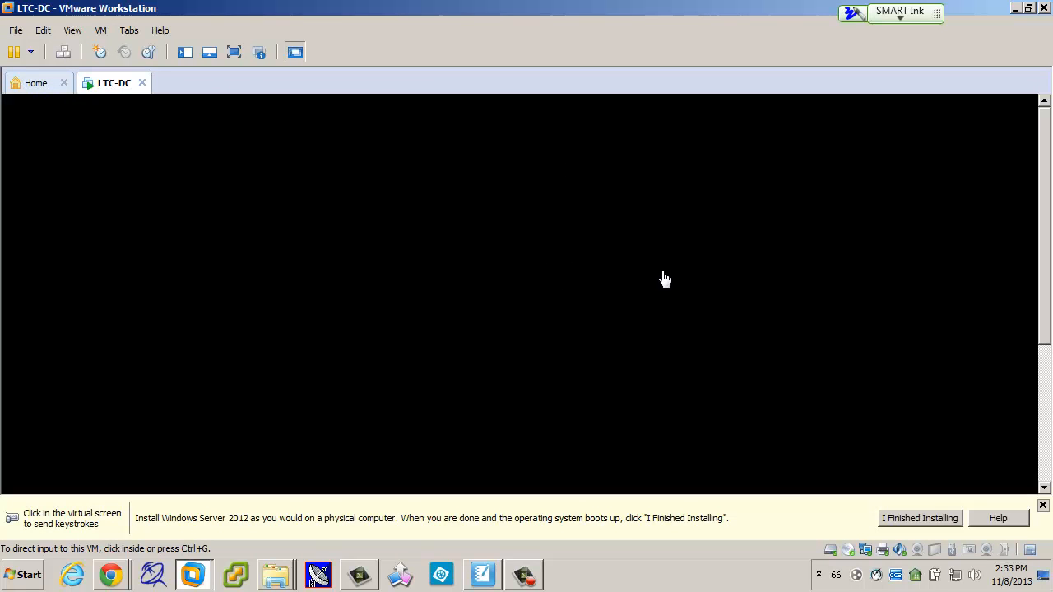
key("ctrl+alt+Return")
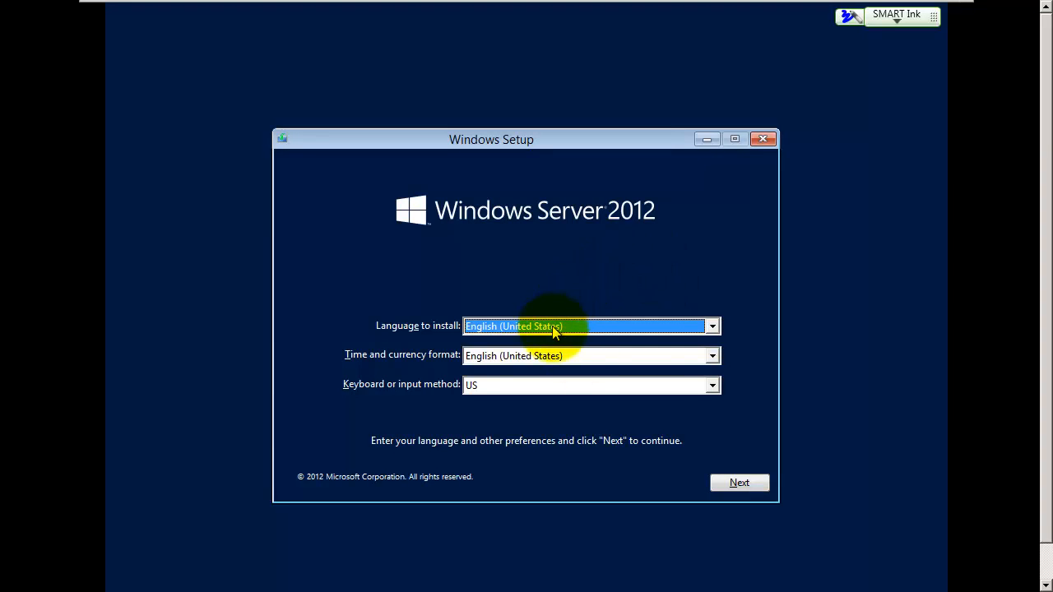
Step: Keep default language settings and choose Standard Evaluation (Server with a GUI)
left_click(742, 488)
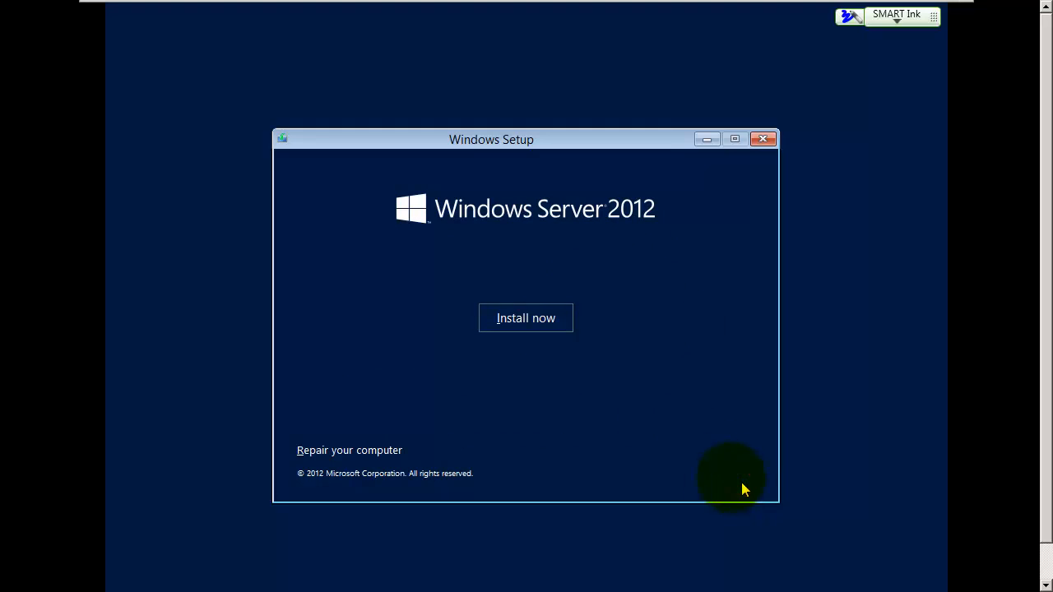
left_click(520, 324)
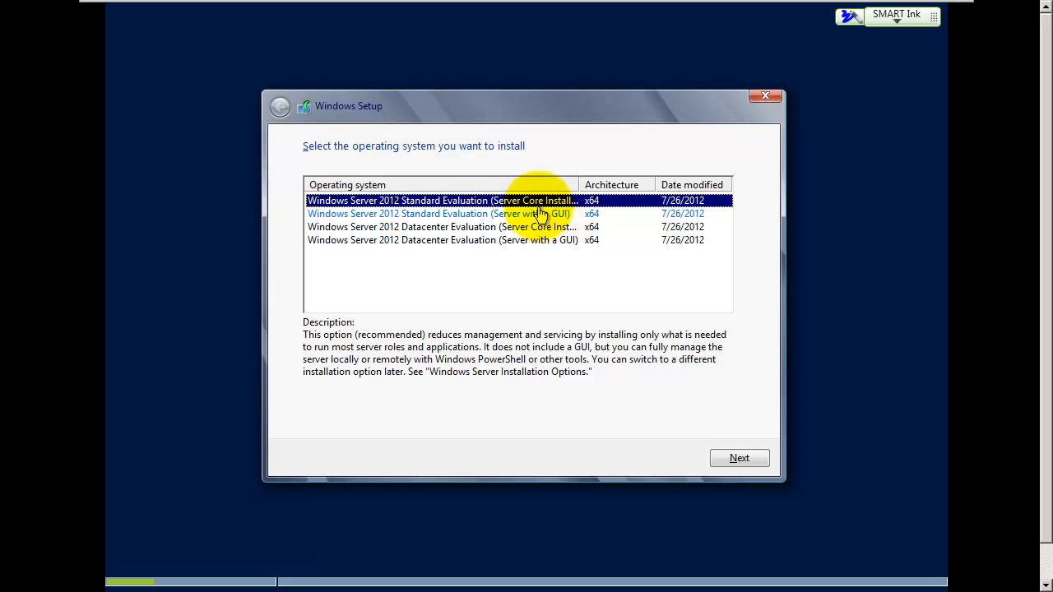
left_click(465, 218)
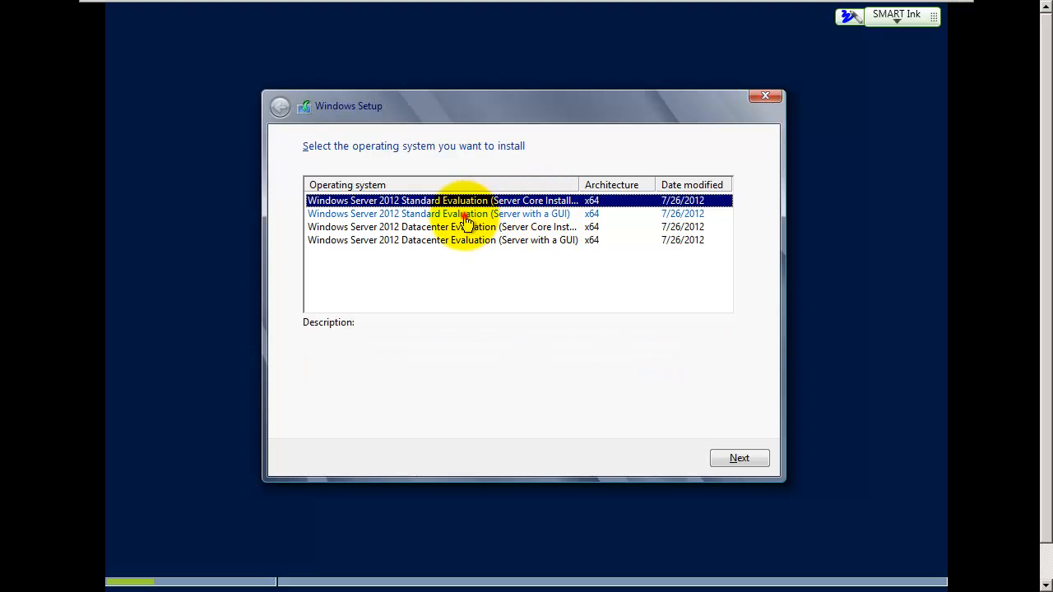
left_click(732, 458)
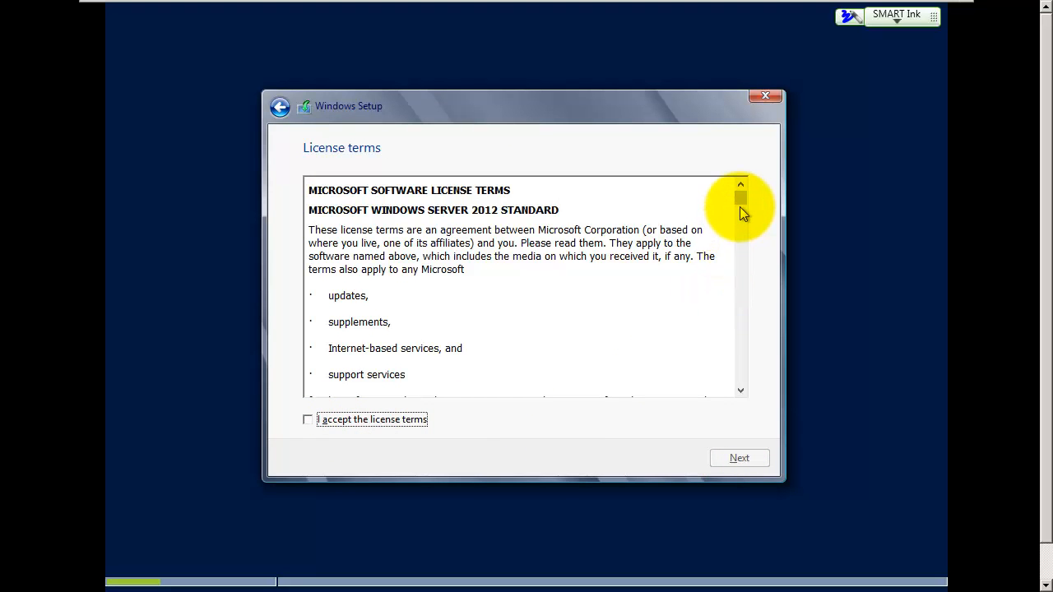
Step: Accept the license and run a custom install onto Drive 0's unallocated space
left_click(309, 421)
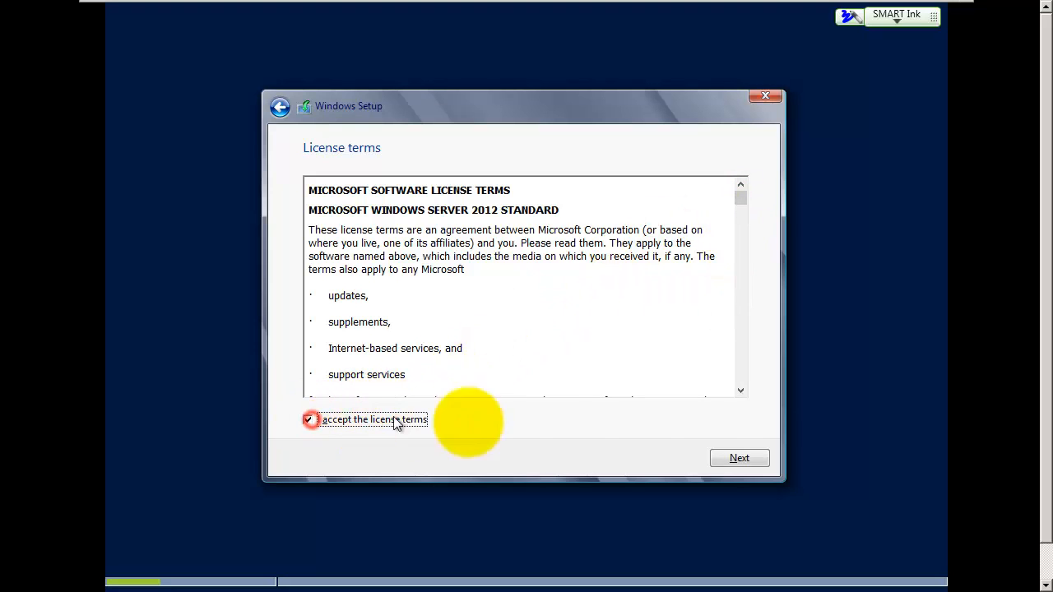
left_click(729, 458)
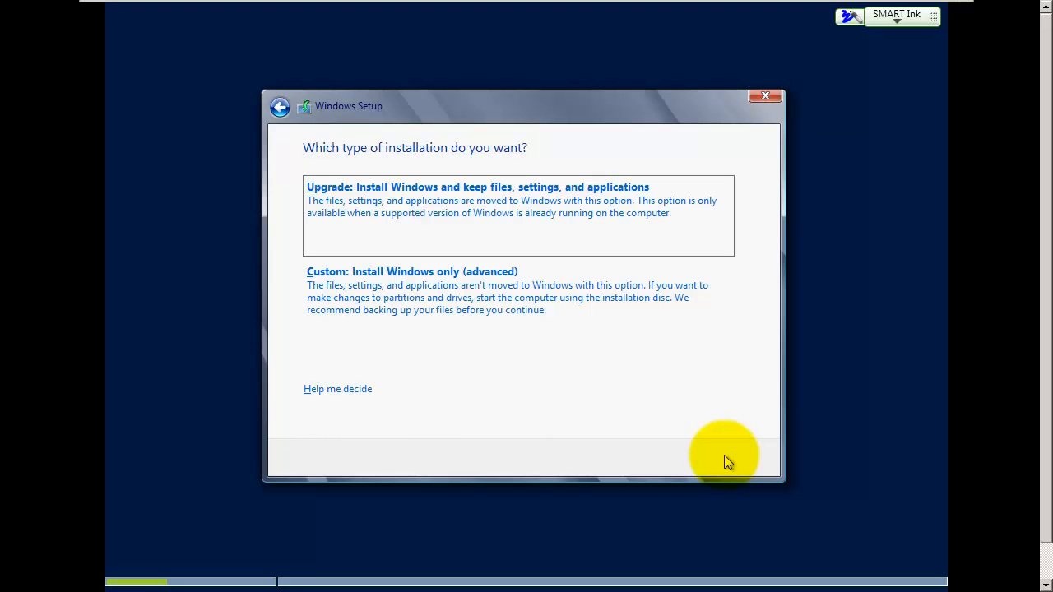
left_click(403, 288)
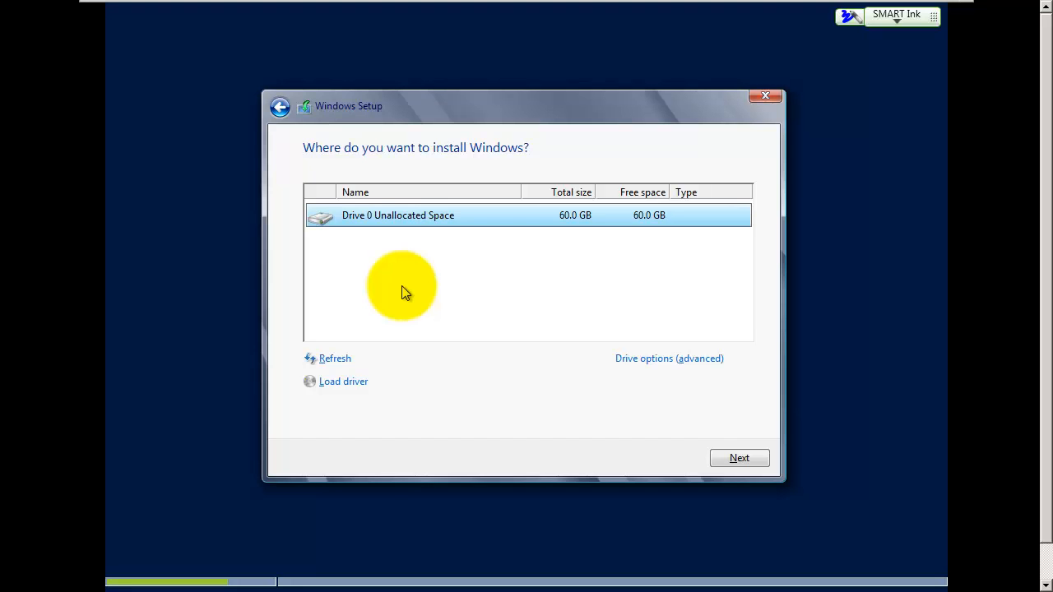
left_click(746, 464)
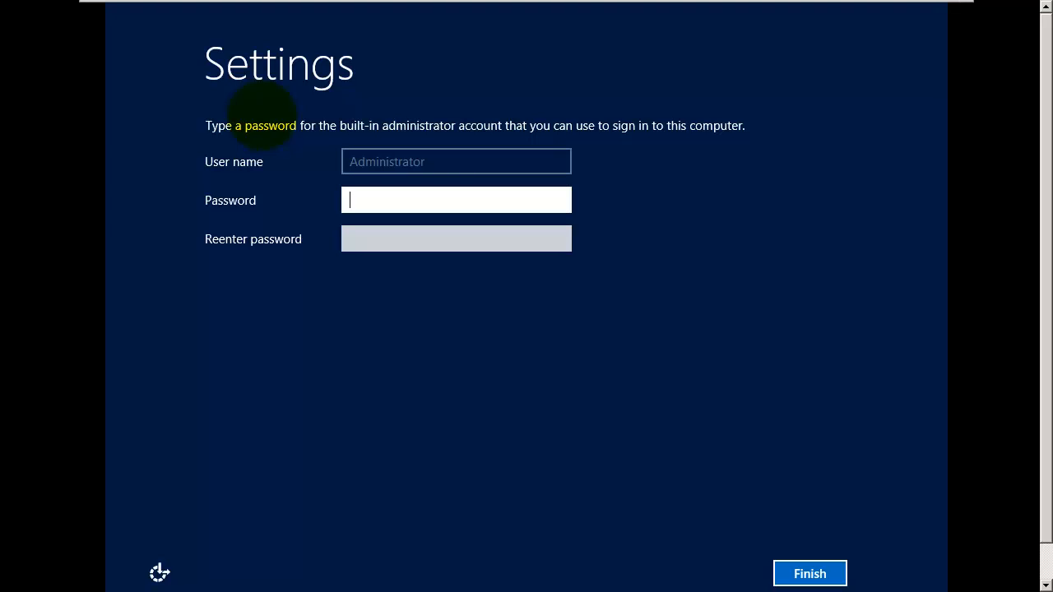
Step: Enter and confirm the Administrator password, then finish setup
type("••••••••")
key("Tab")
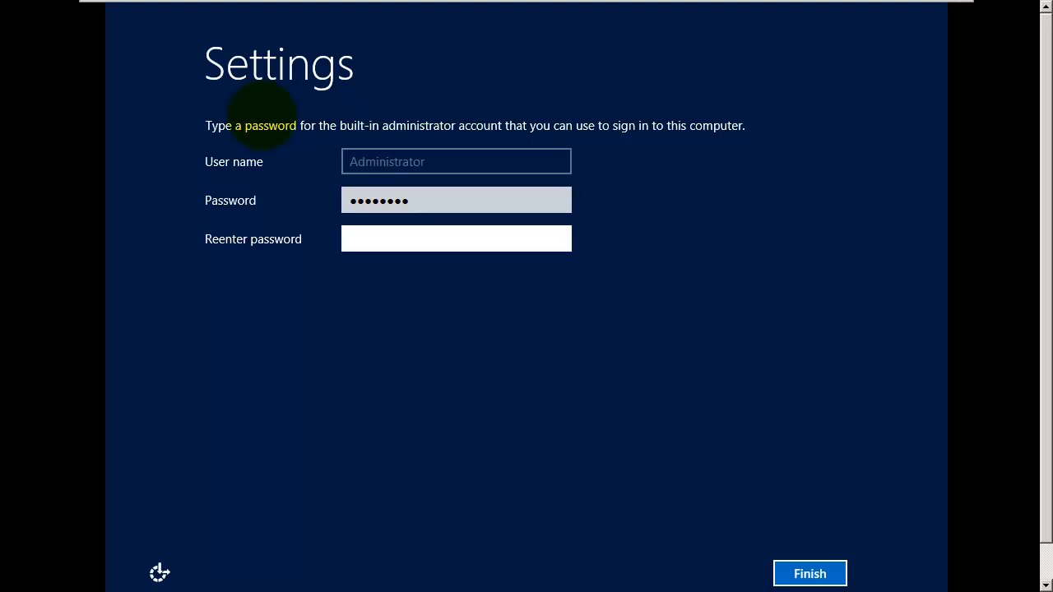
type("••••••••")
left_click(810, 574)
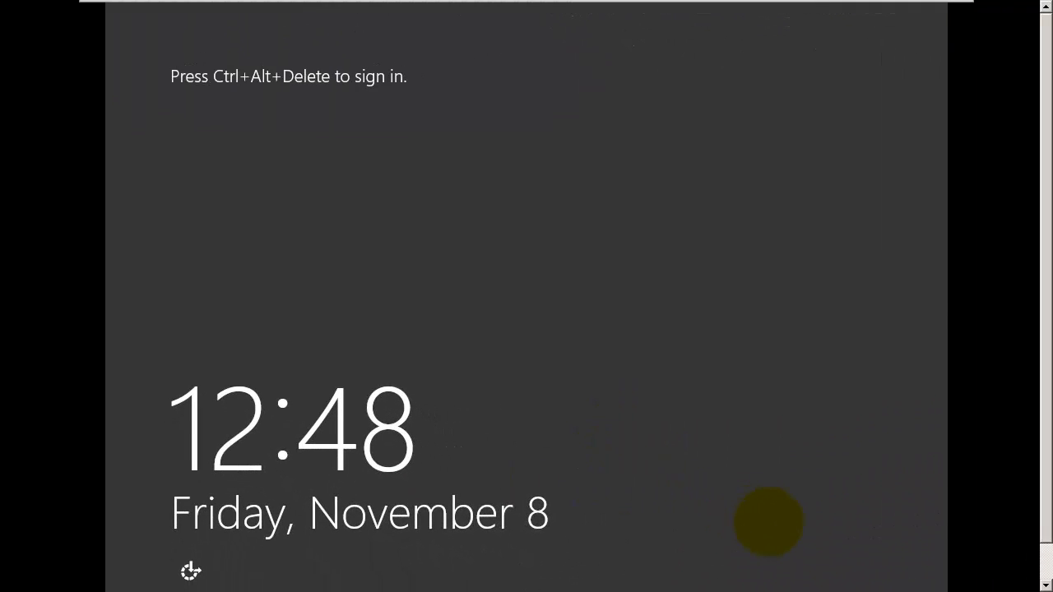
Step: Sign in as Administrator with the account password and close Server Manager
left_click(551, 328)
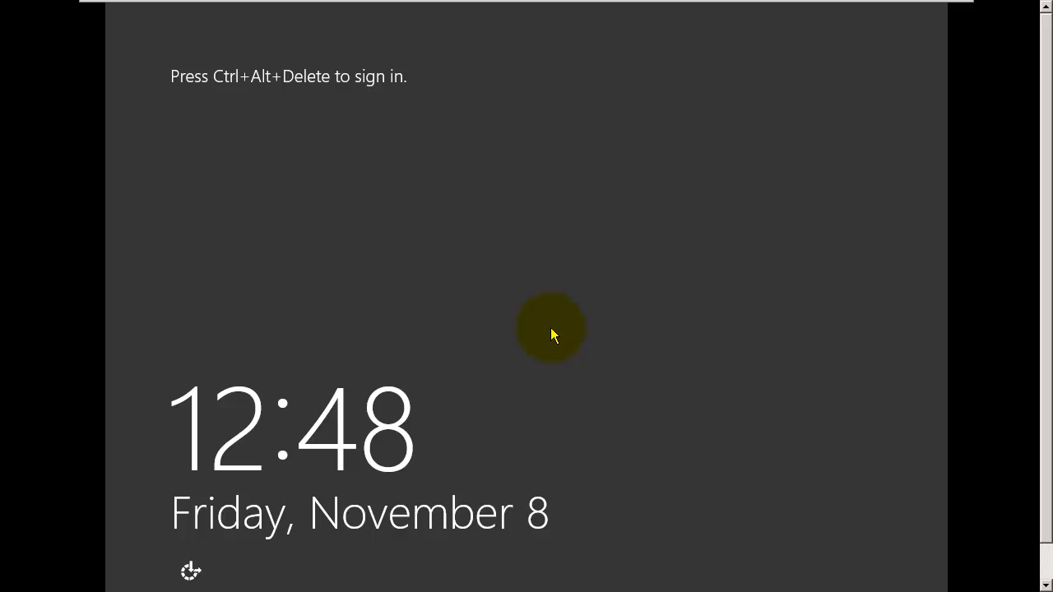
key("ctrl+alt+Delete")
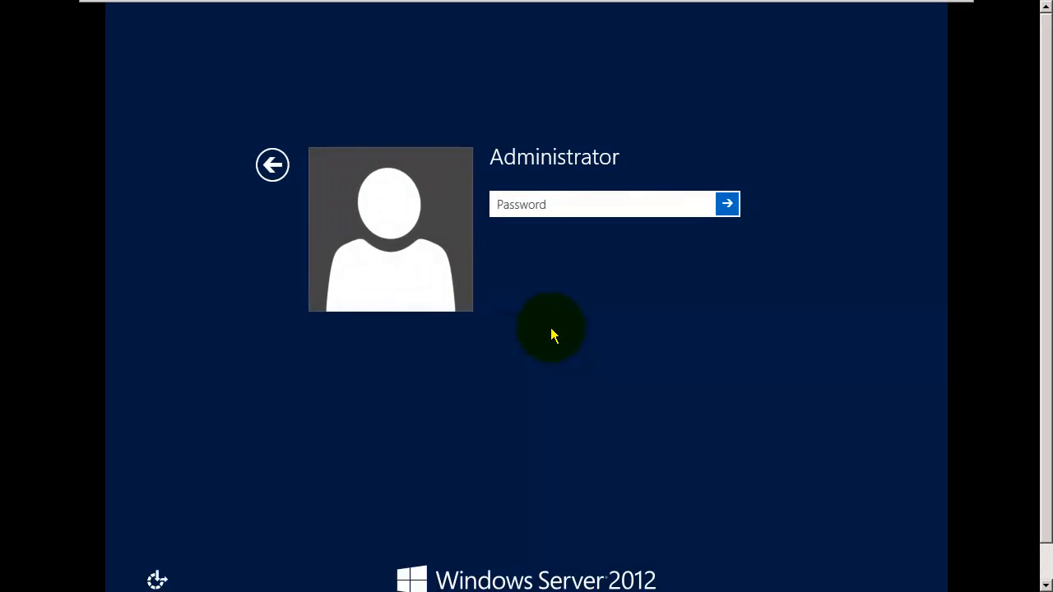
type("••••••")
key("Return")
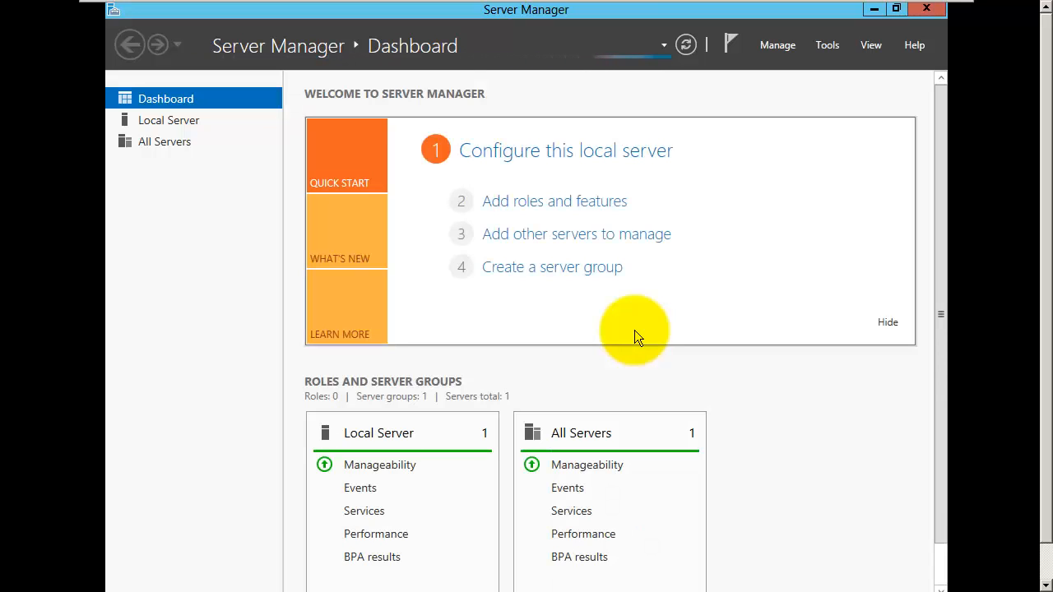
left_click(930, 10)
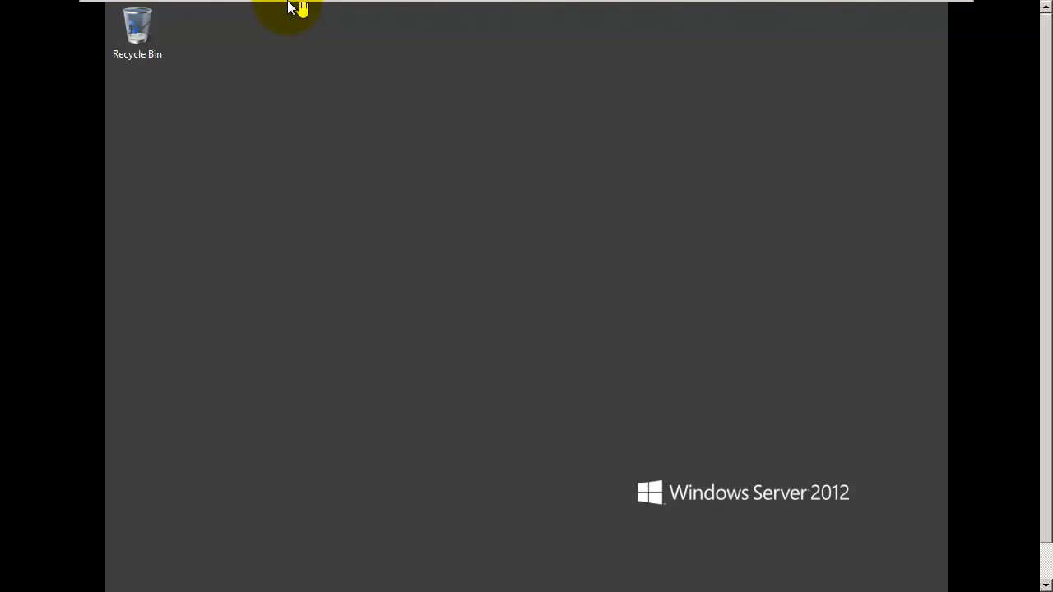
Step: Start VMware Tools installation from the VM menu, connecting the installer disc to the guest
mouse_move(288, 7)
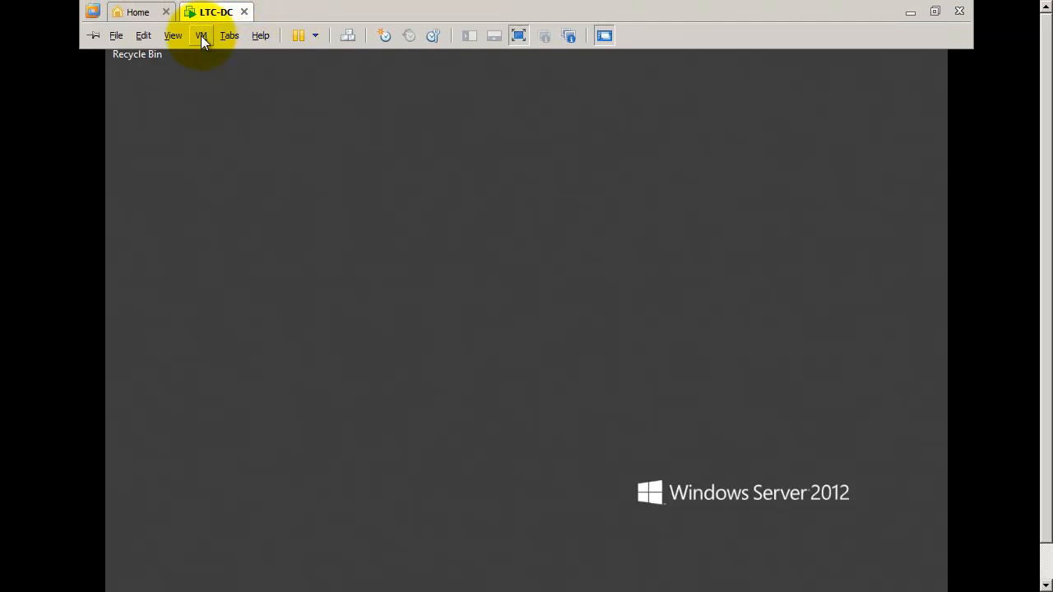
left_click(201, 36)
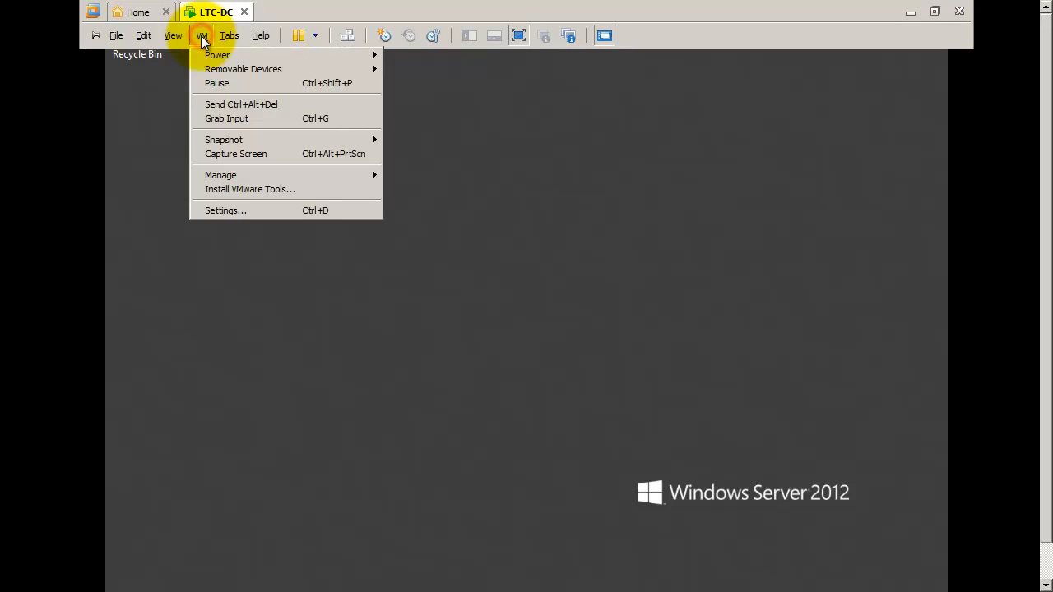
left_click(220, 191)
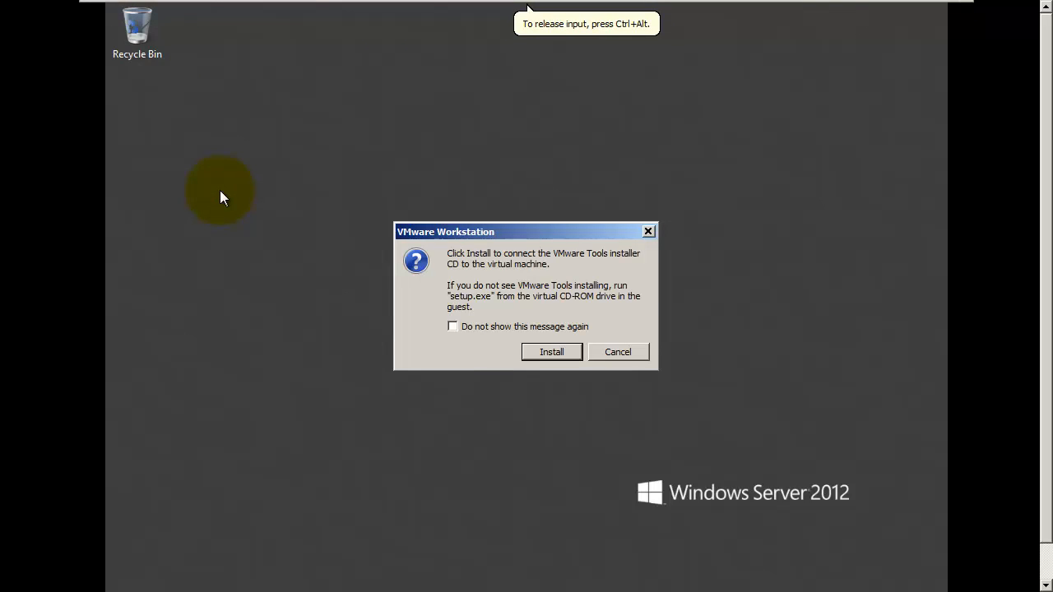
left_click(552, 352)
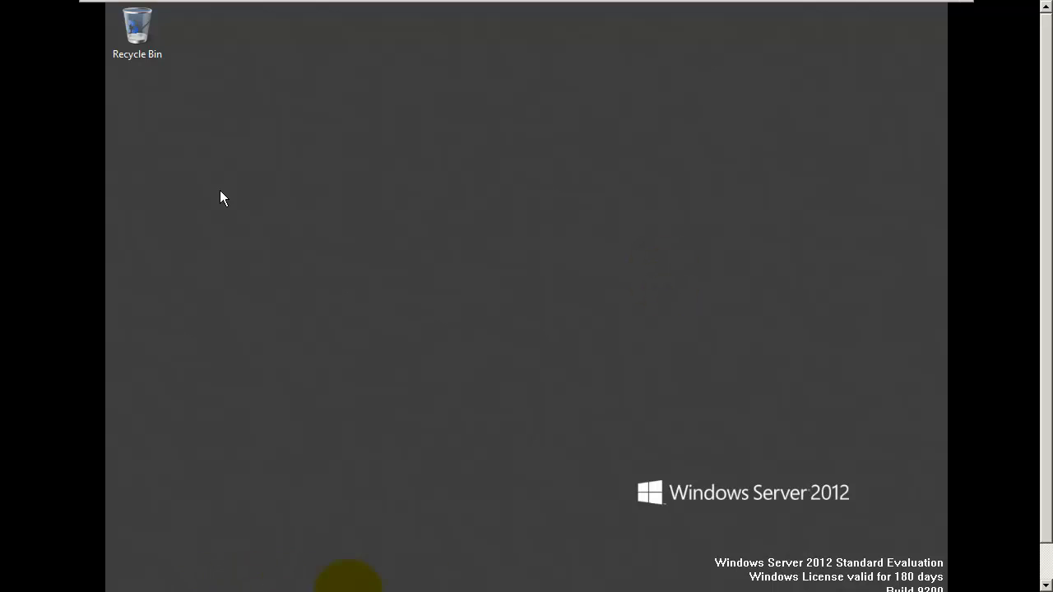
left_click_drag(1042, 517, 1045, 562)
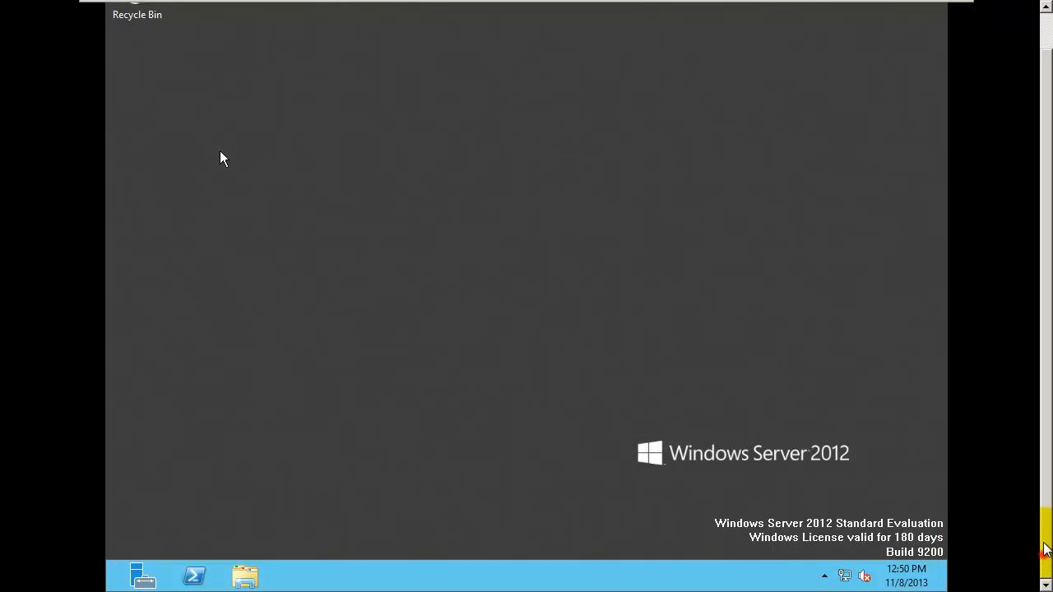
left_click(944, 365)
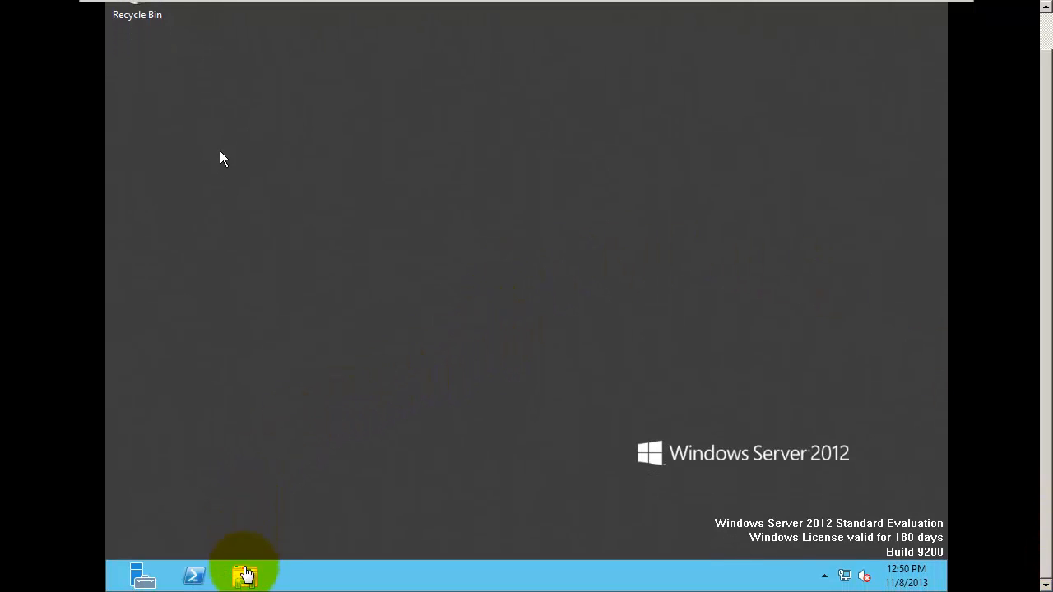
Step: Run the VMware Tools setup from the guest's DVD drive with Typical setup, then restart the guest
left_click(246, 578)
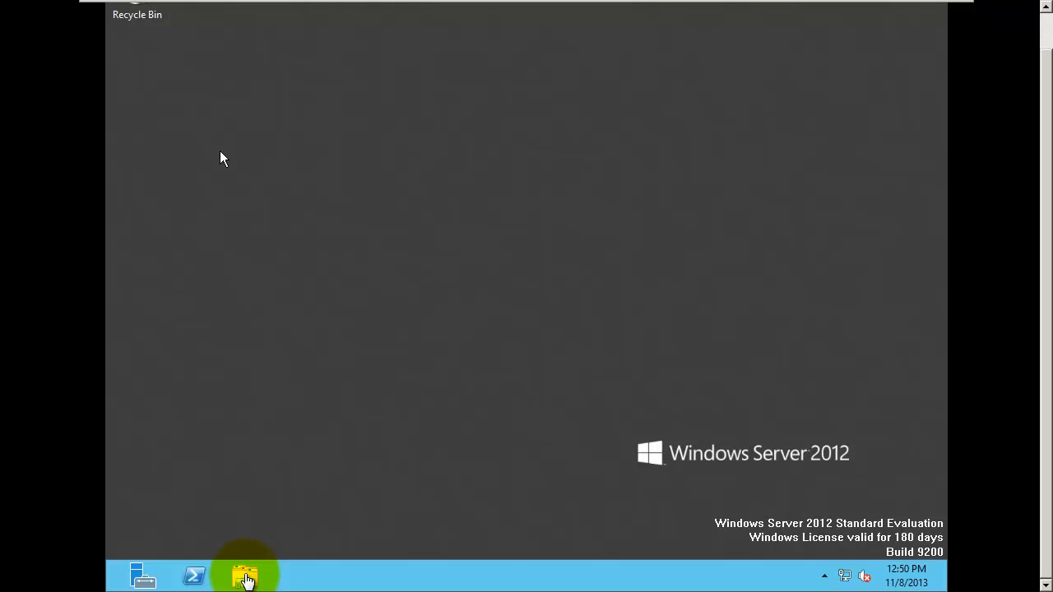
left_click(246, 578)
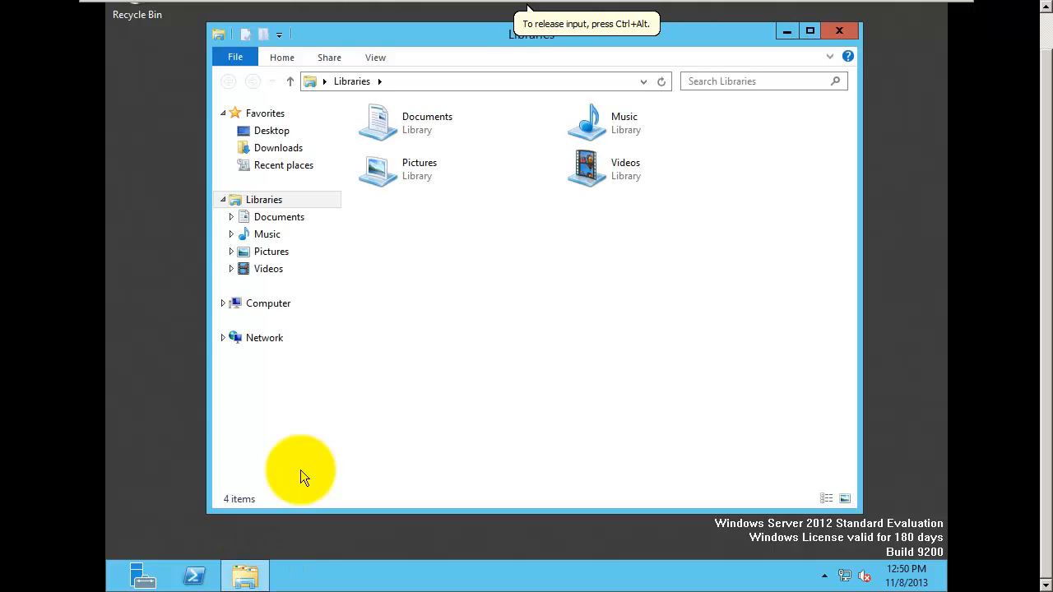
left_click(269, 306)
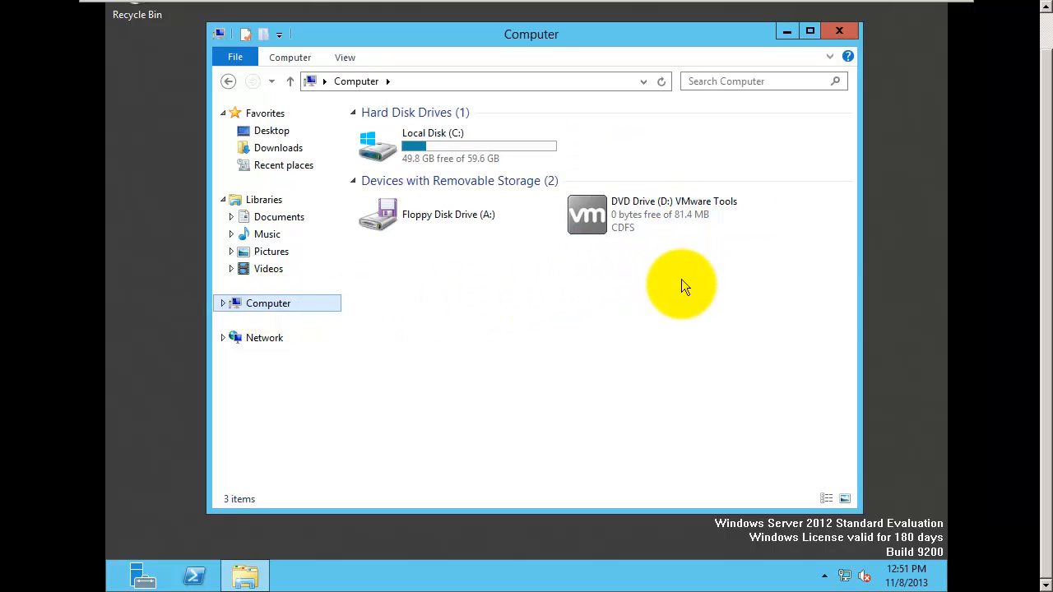
double_click(643, 212)
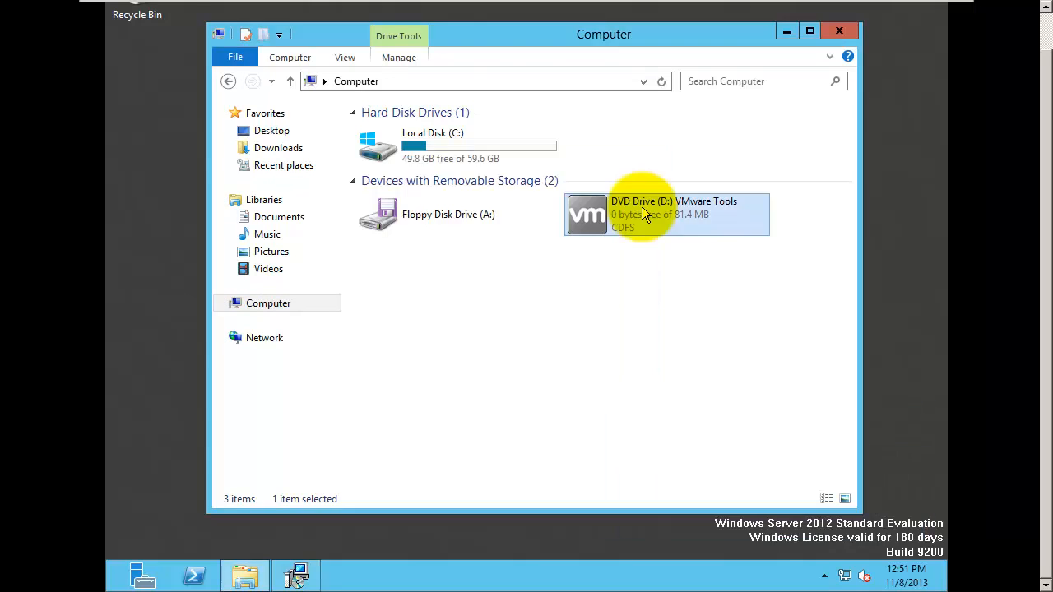
left_click(611, 396)
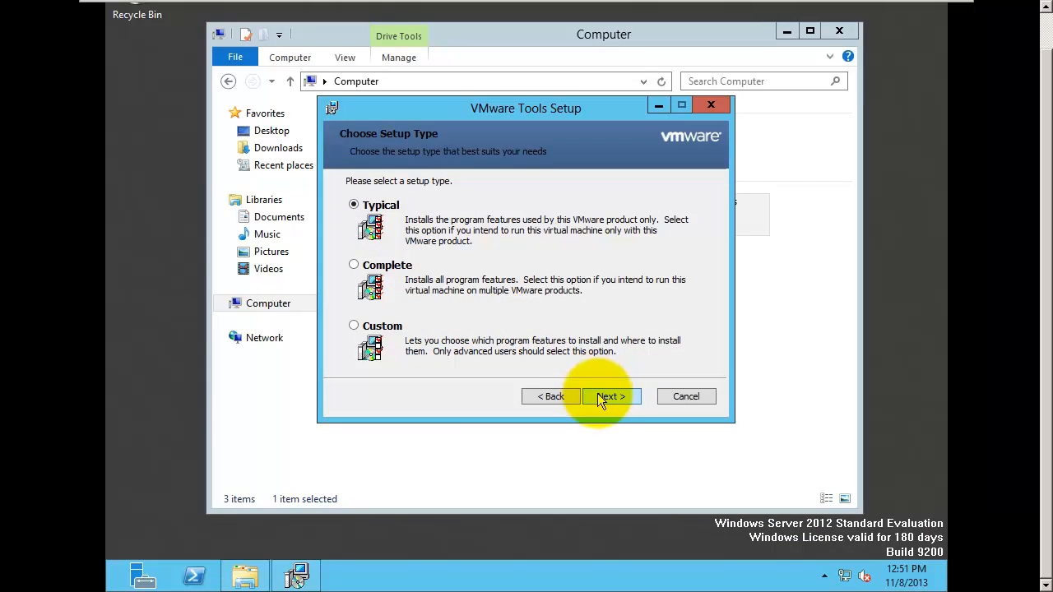
left_click(608, 397)
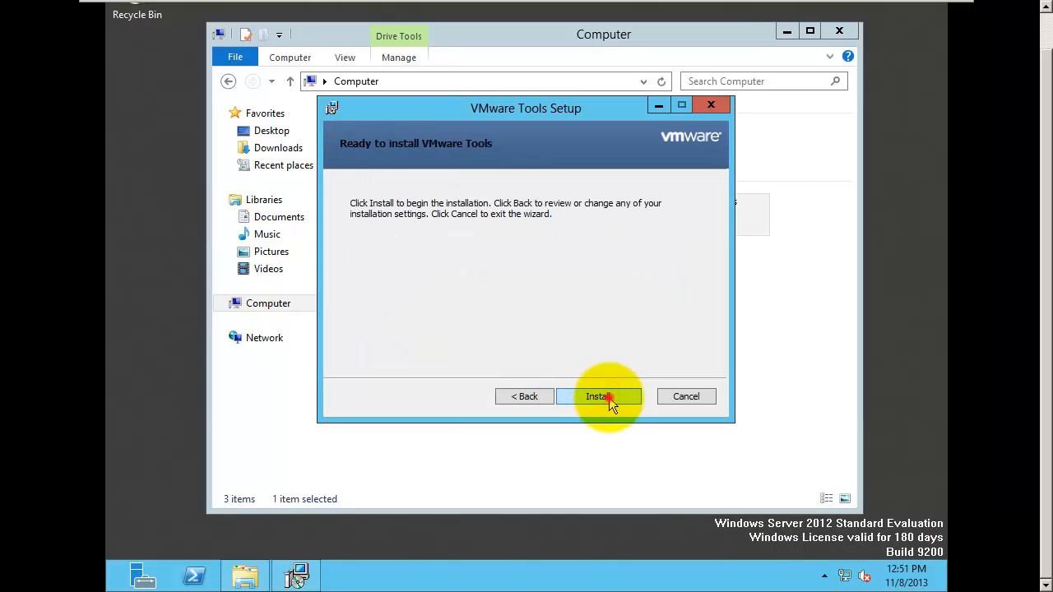
left_click(609, 397)
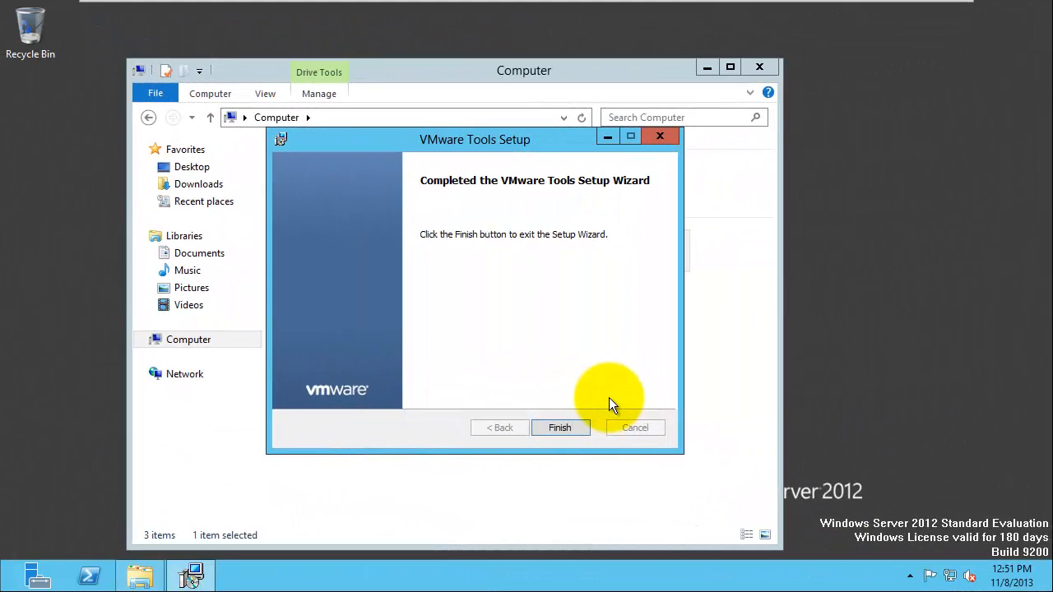
left_click(566, 428)
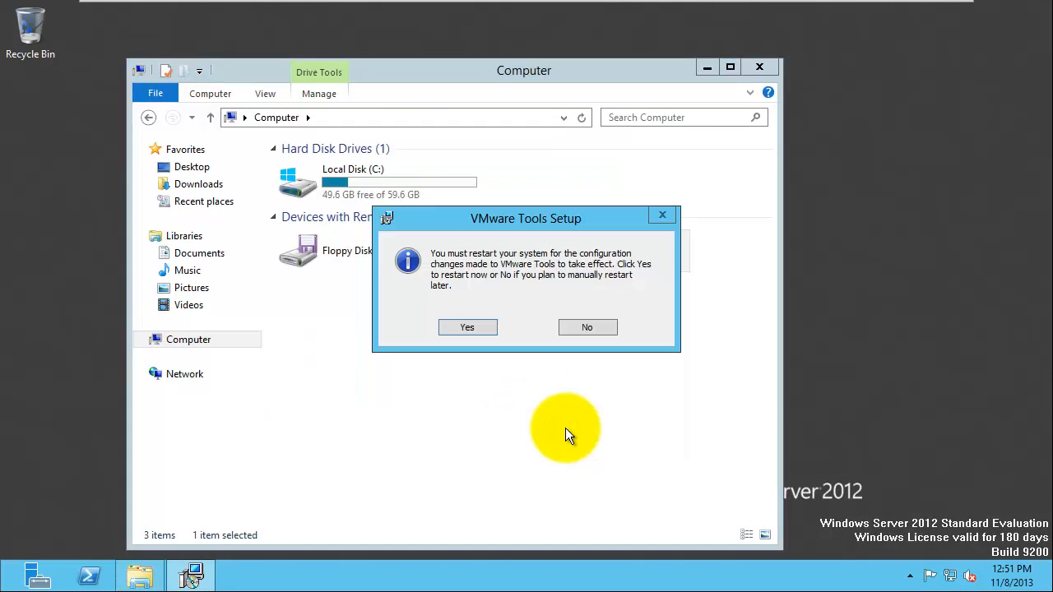
left_click(468, 326)
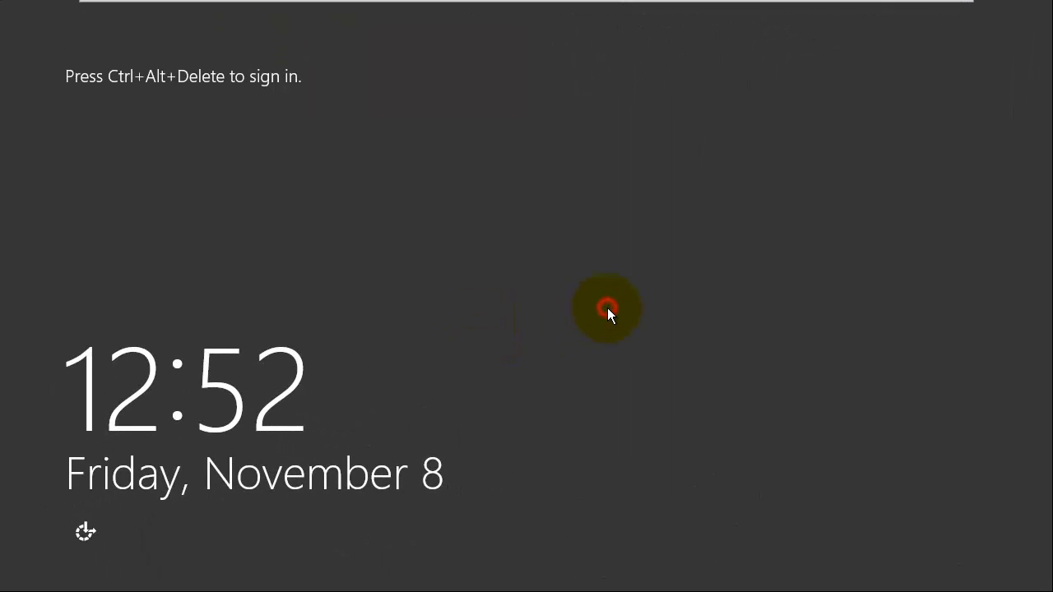
Step: Send Ctrl+Alt+Del to the guest and sign in with the Administrator password
key("ctrl+alt+Delete")
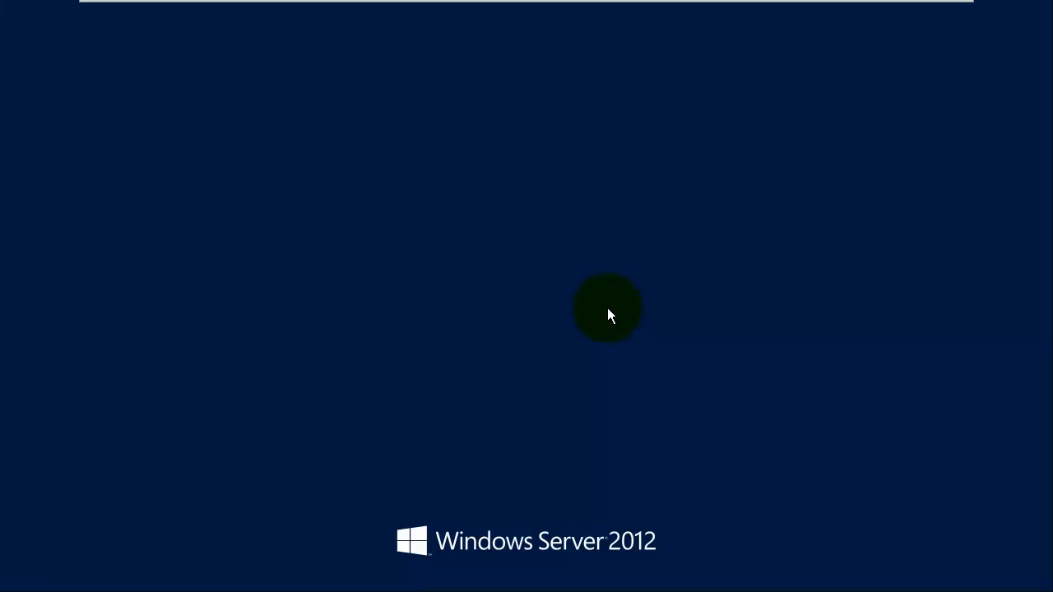
type("********")
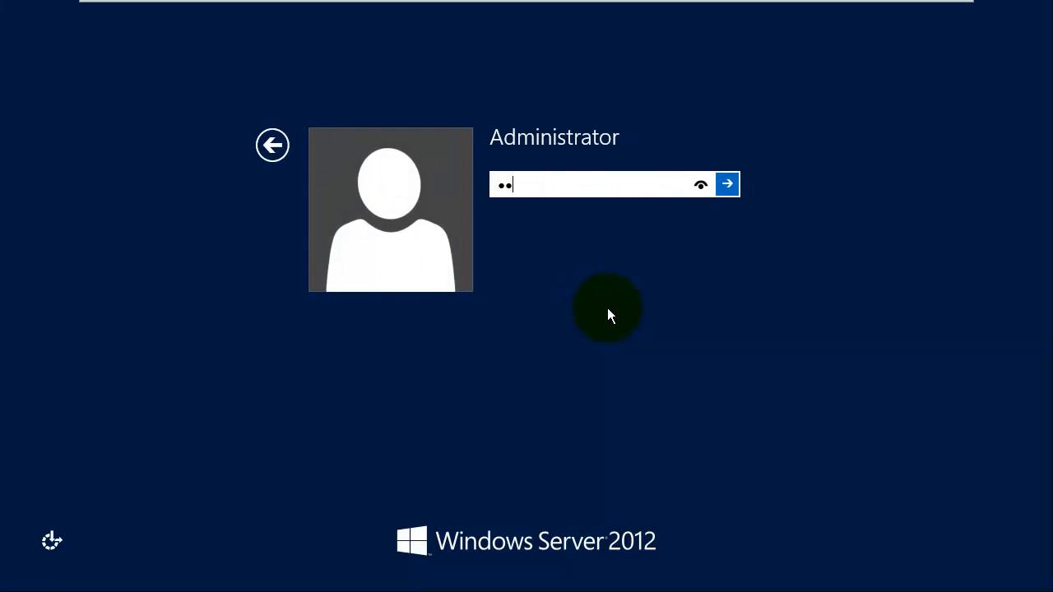
key("Return")
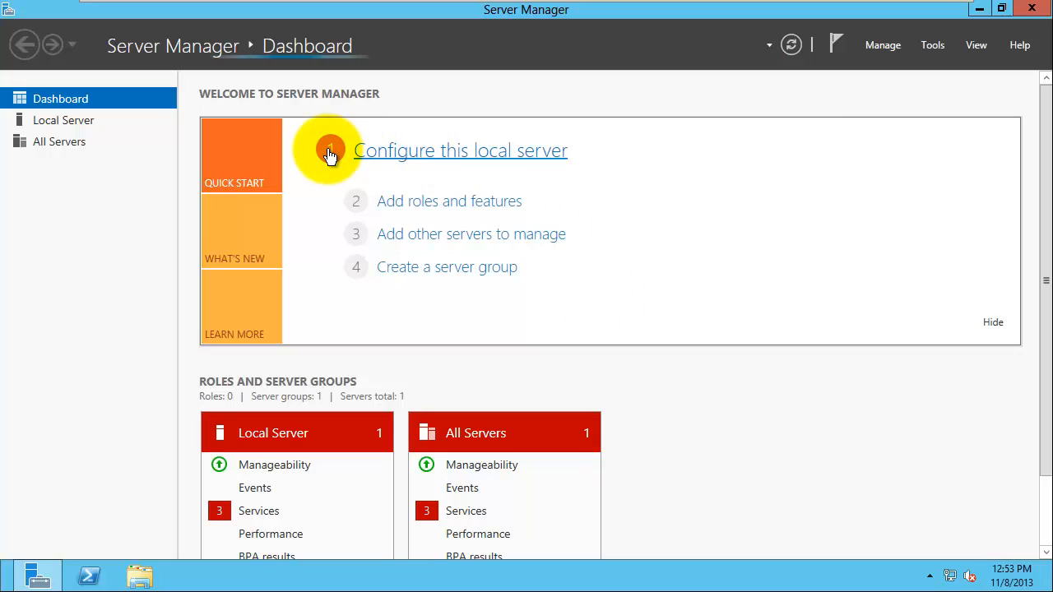
Step: Change the computer name to LTC-DC in the Local Server system properties, accepting both warnings
left_click(427, 157)
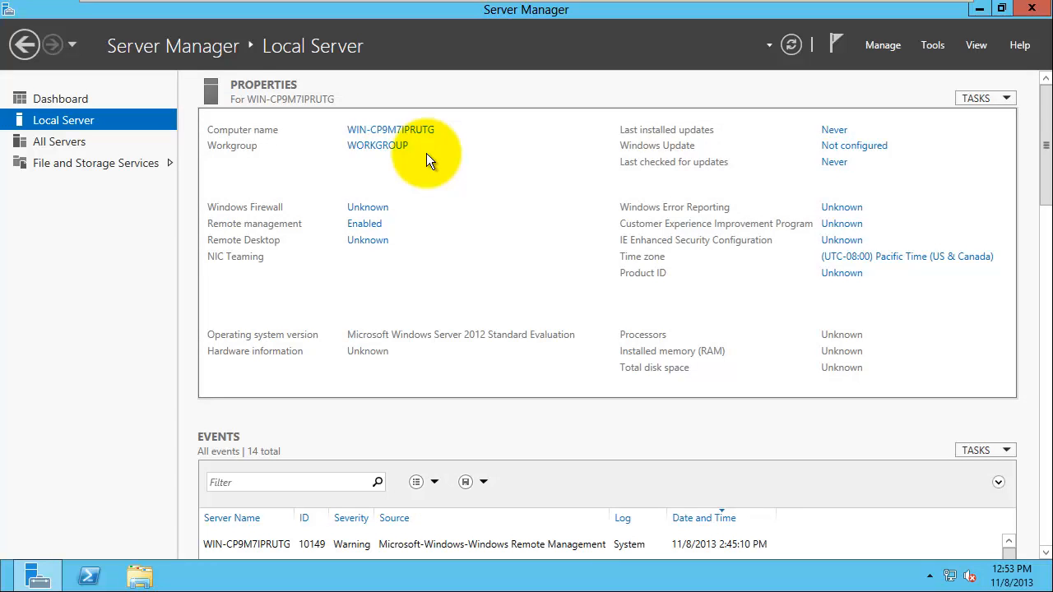
left_click(391, 130)
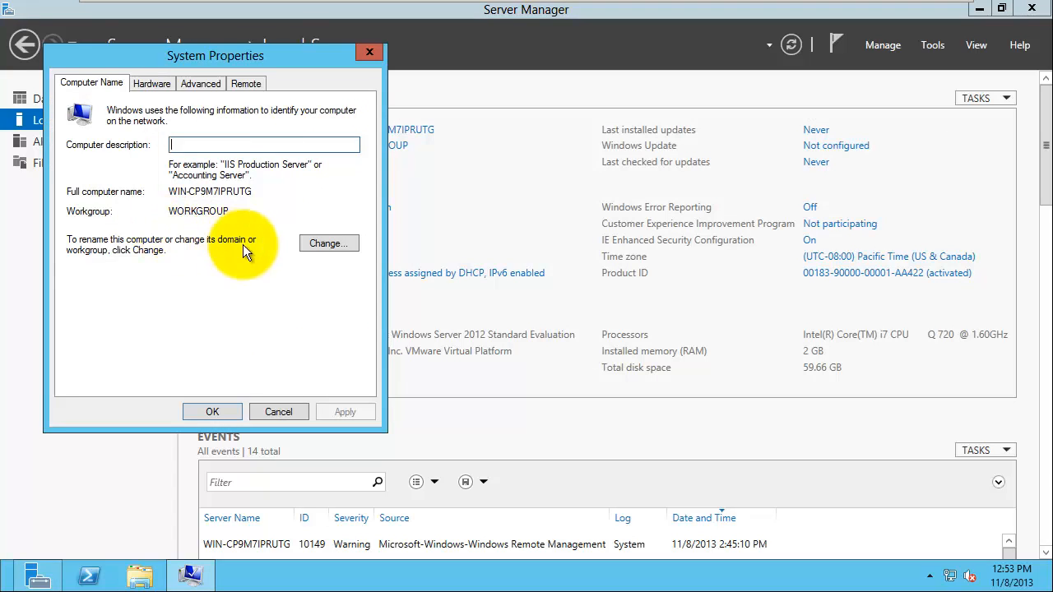
left_click(329, 244)
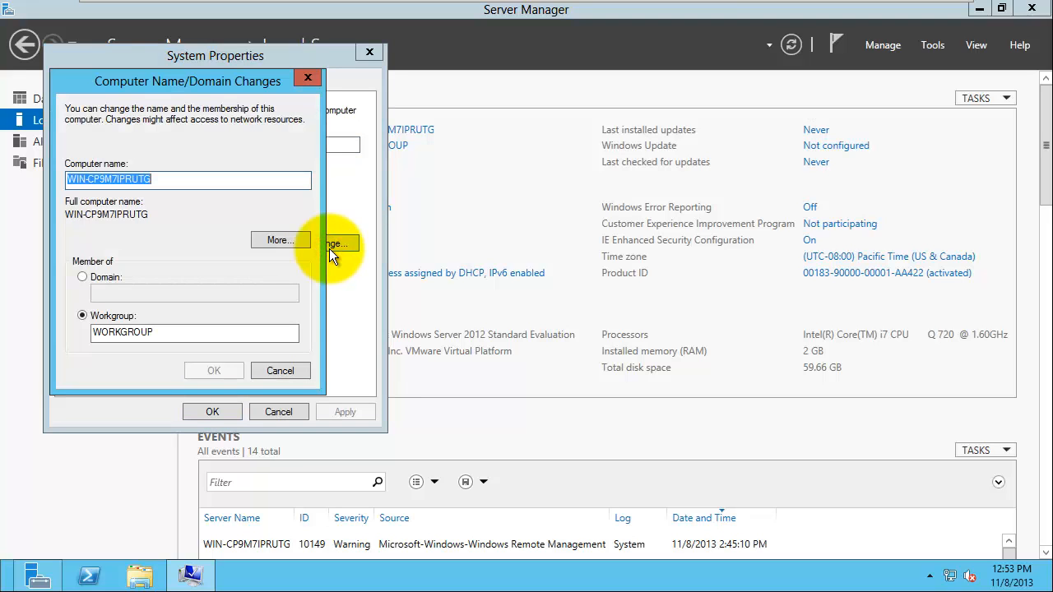
type("L")
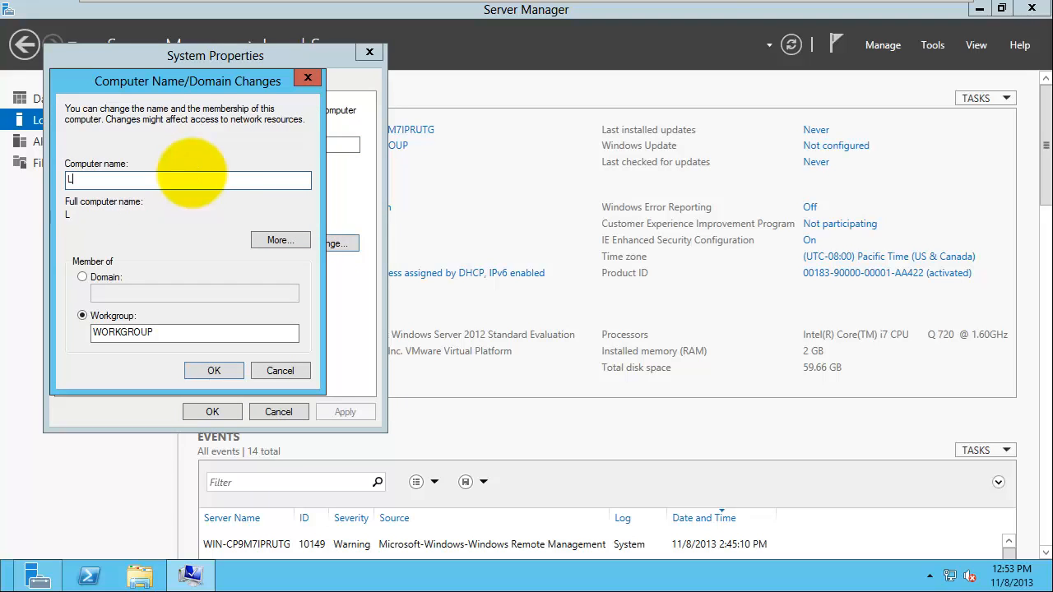
type("TC-DC")
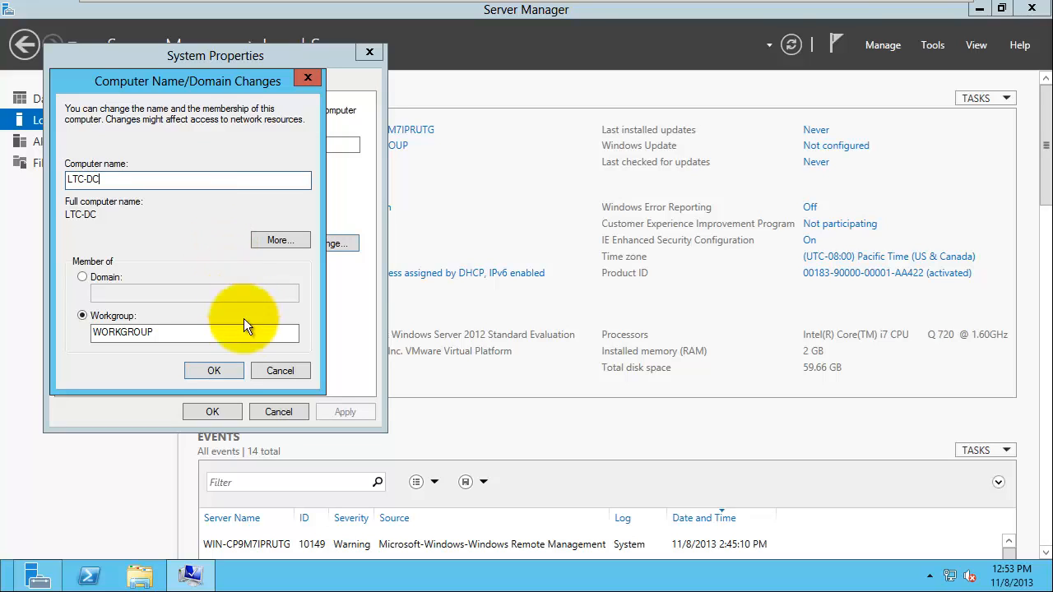
left_click(218, 369)
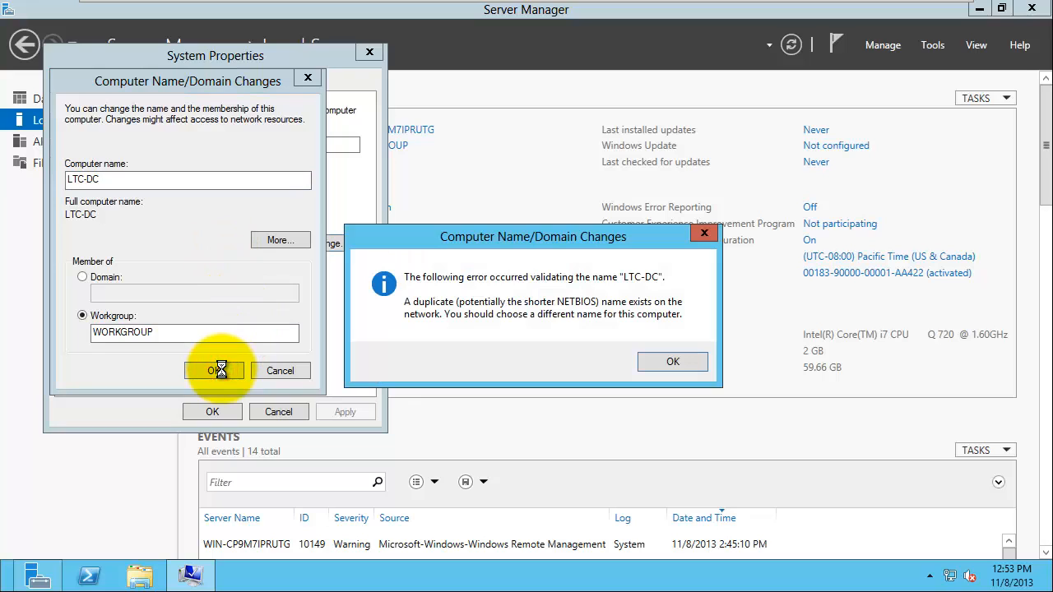
left_click(671, 363)
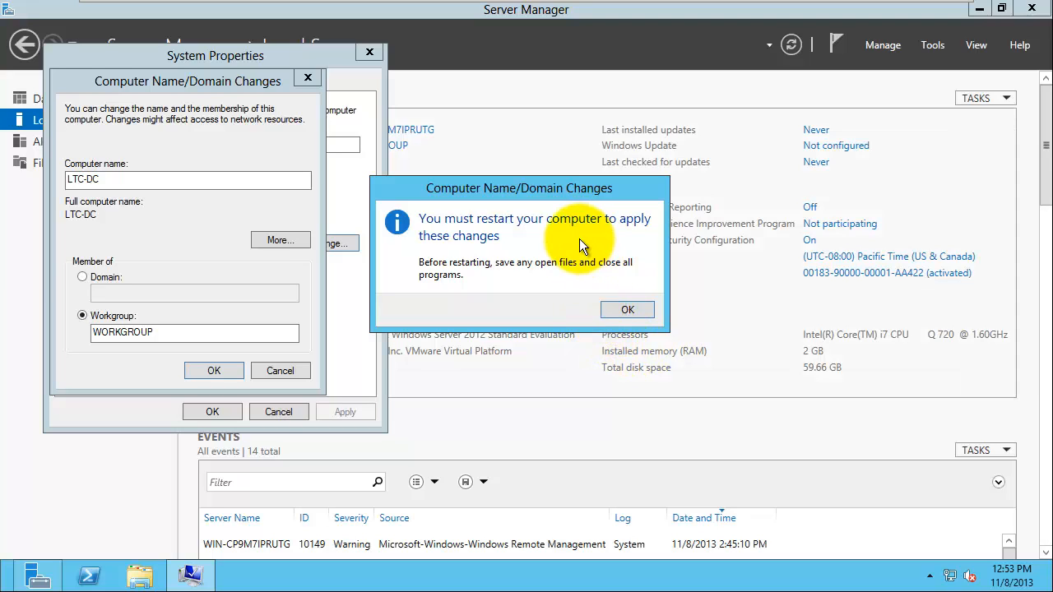
left_click(623, 308)
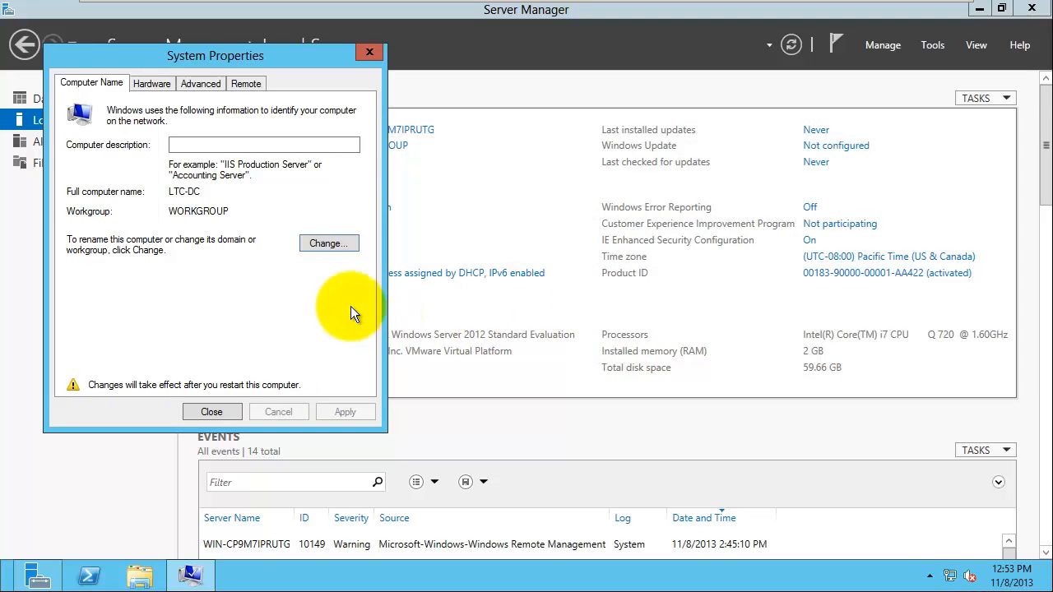
left_click(212, 411)
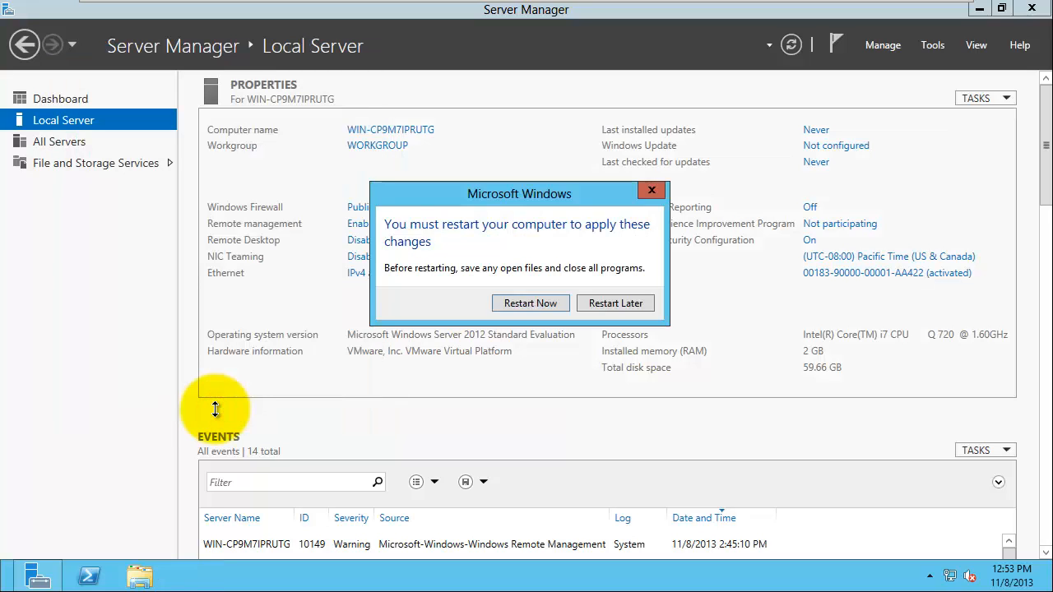
Step: Restart to apply the LTC-DC name, sign in with the Administrator password, and open Local Server
left_click(523, 303)
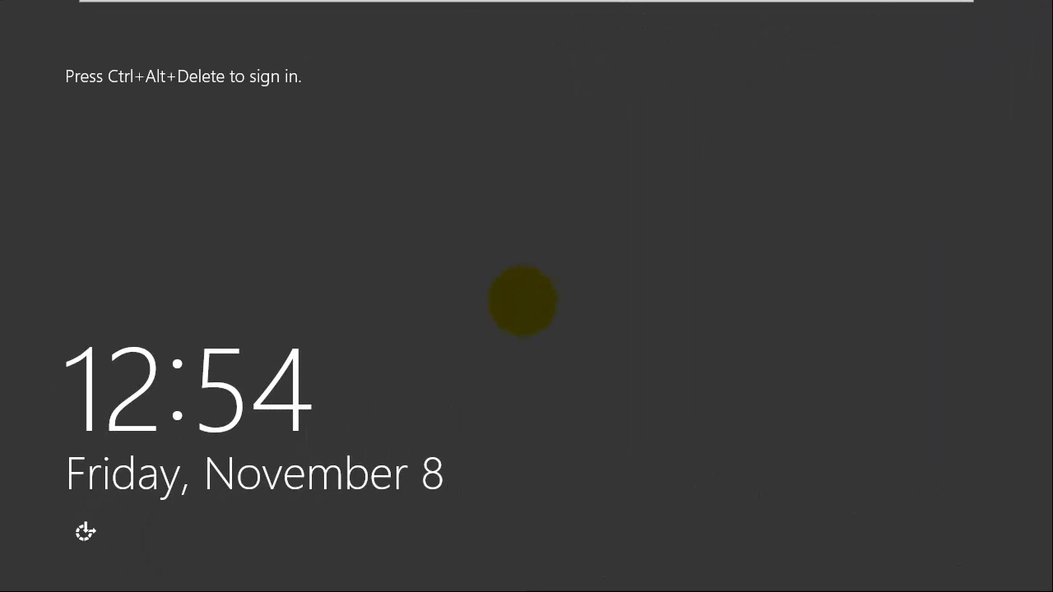
key("ctrl+alt+Delete")
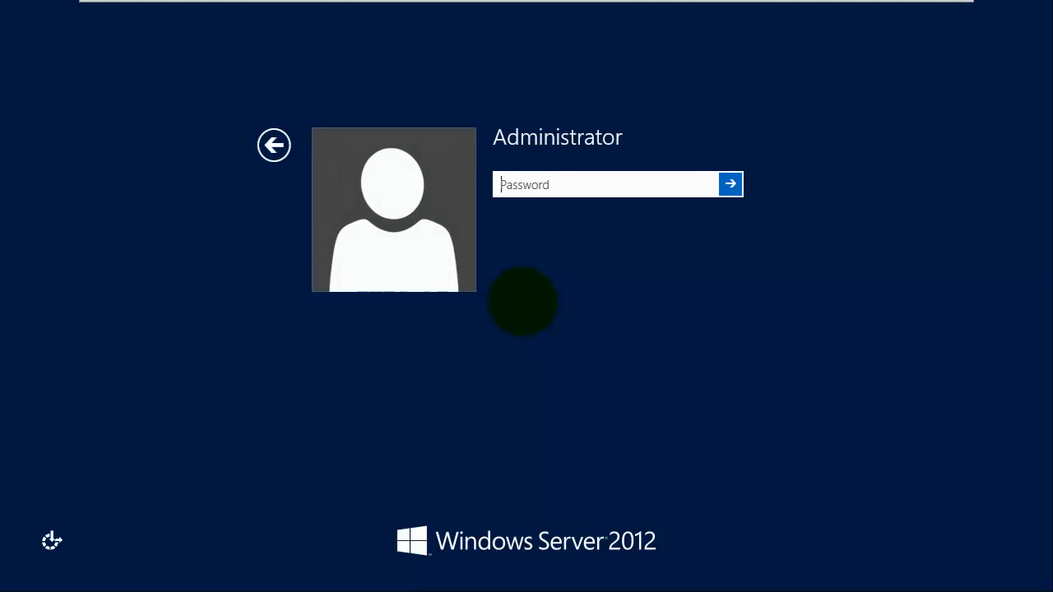
type("P")
type("•••••")
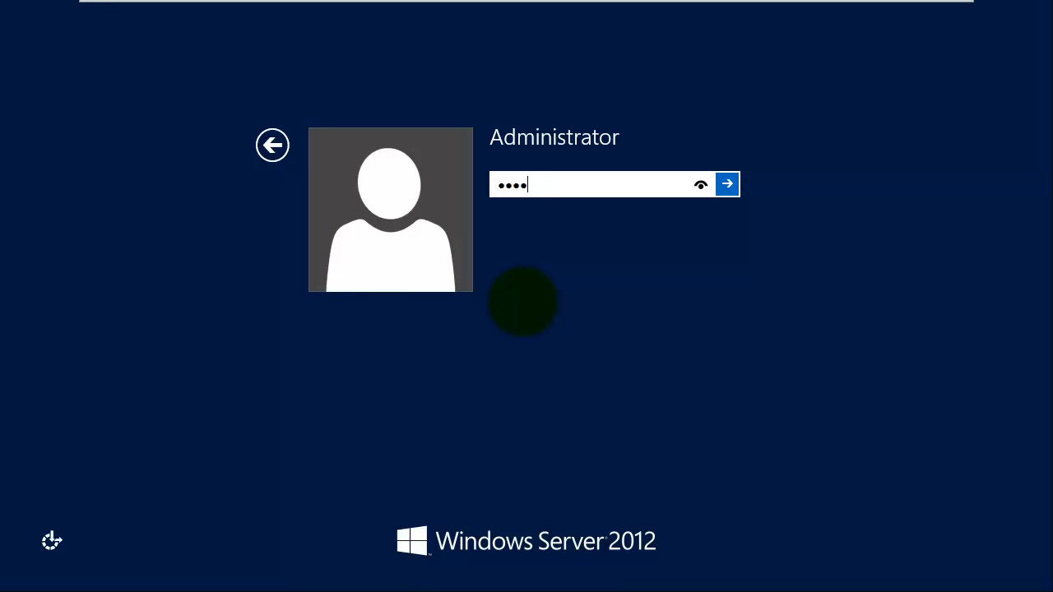
key("Return")
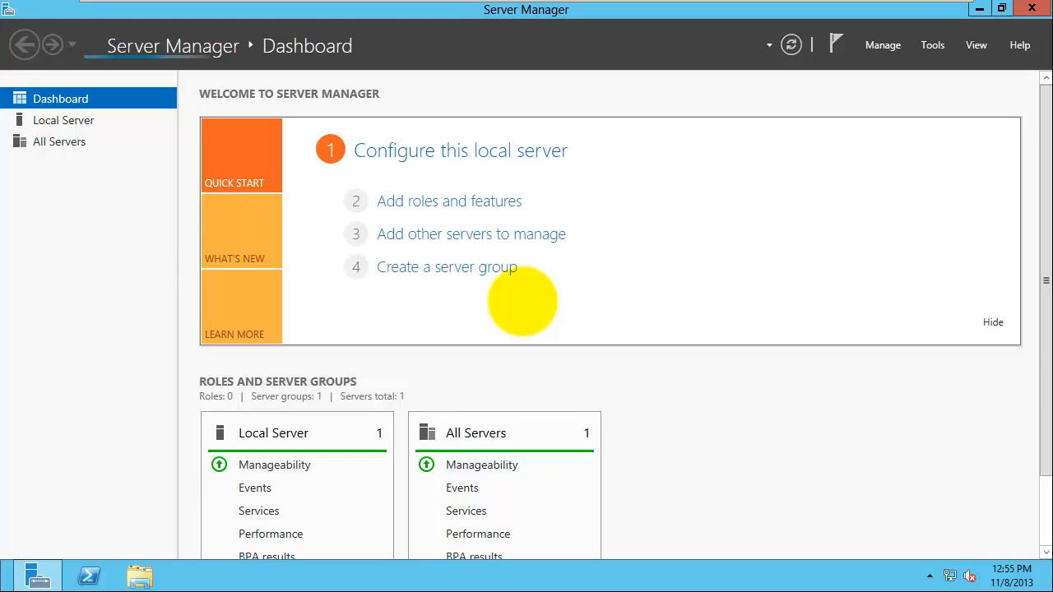
left_click(445, 156)
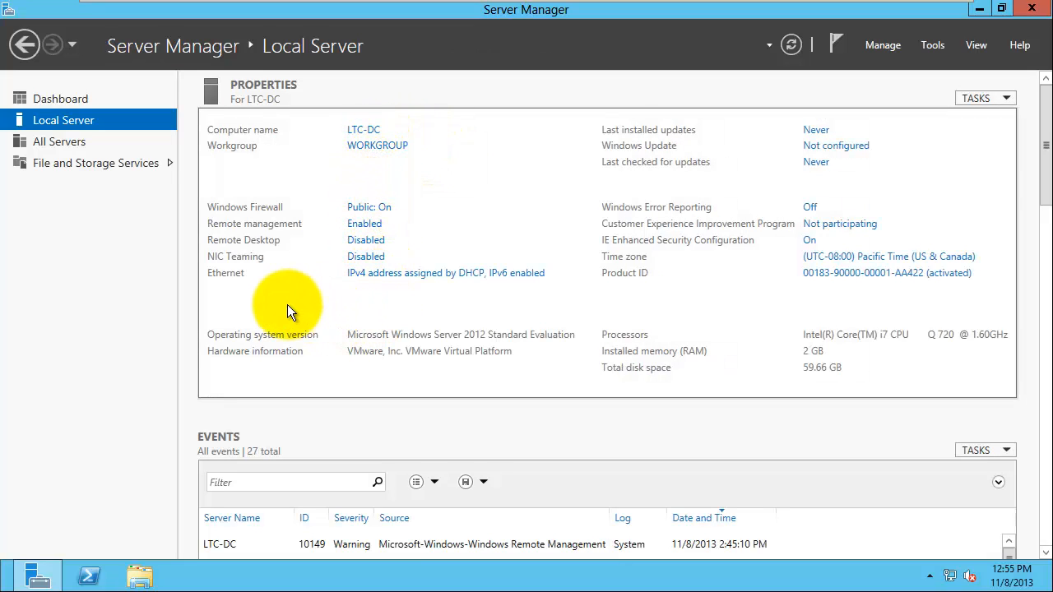
Step: Open the Ethernet connection's Properties from Network Connections and select Internet Protocol Version 4 (TCP/IPv4)
left_click(408, 274)
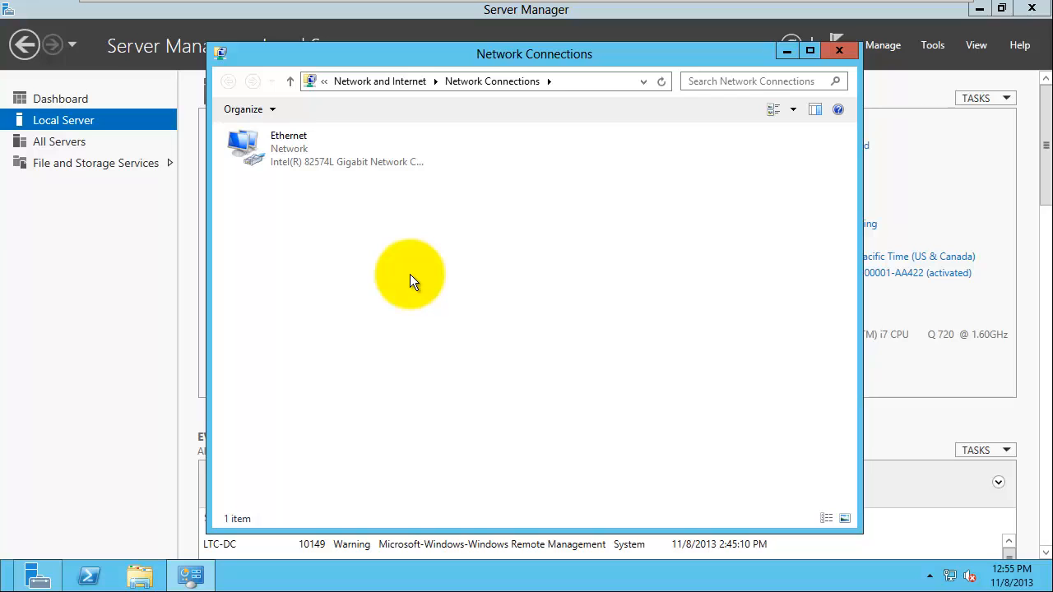
left_click(289, 148)
right_click(290, 148)
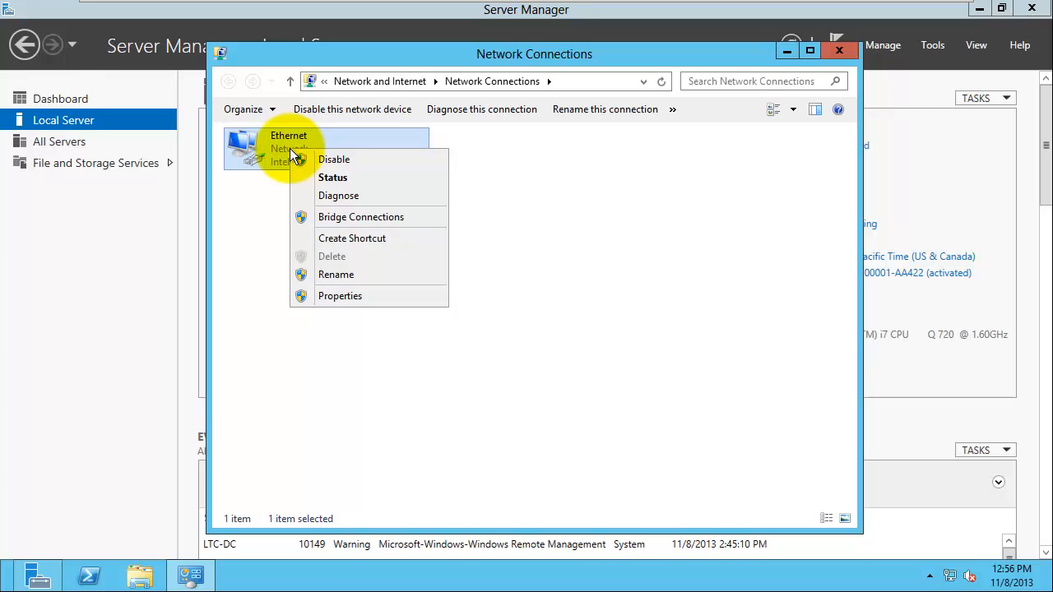
left_click(334, 297)
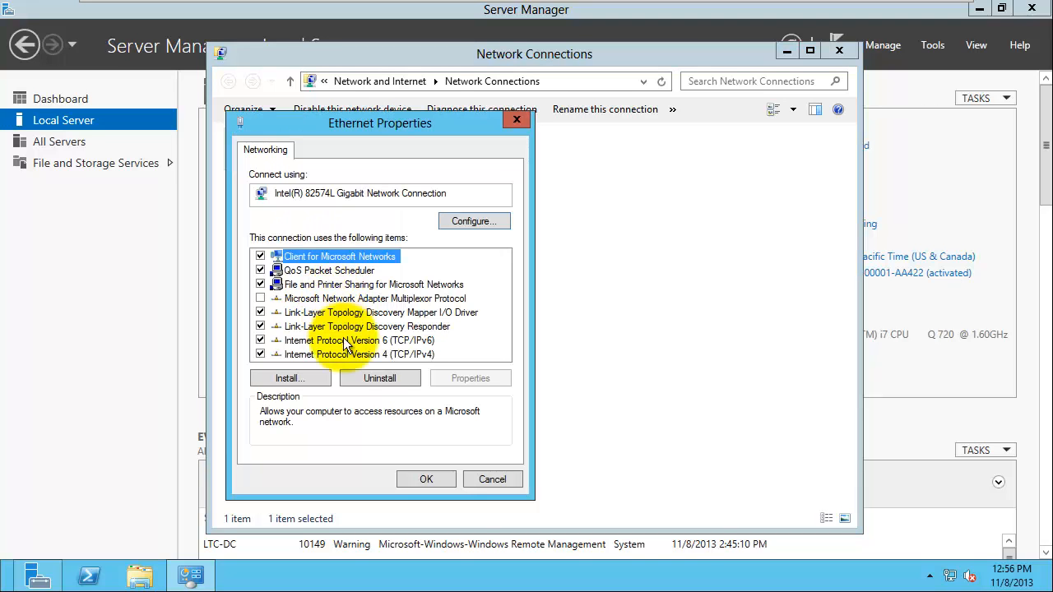
left_click(326, 355)
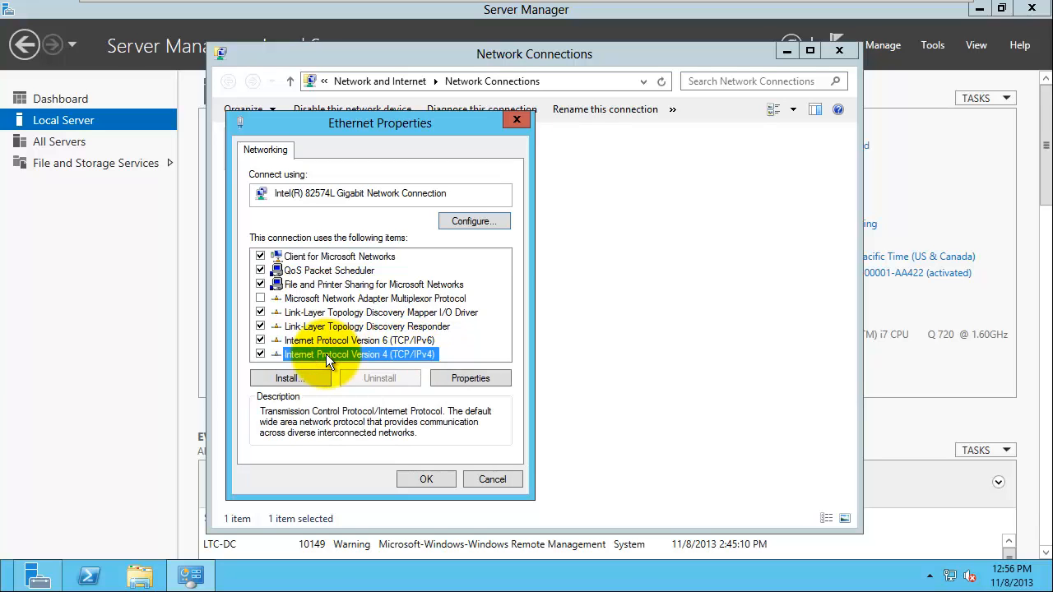
Step: Set a static IPv4 address 192.168.118.100, mask 255.255.255.0, and gateway 192.168.118.2
left_click(469, 377)
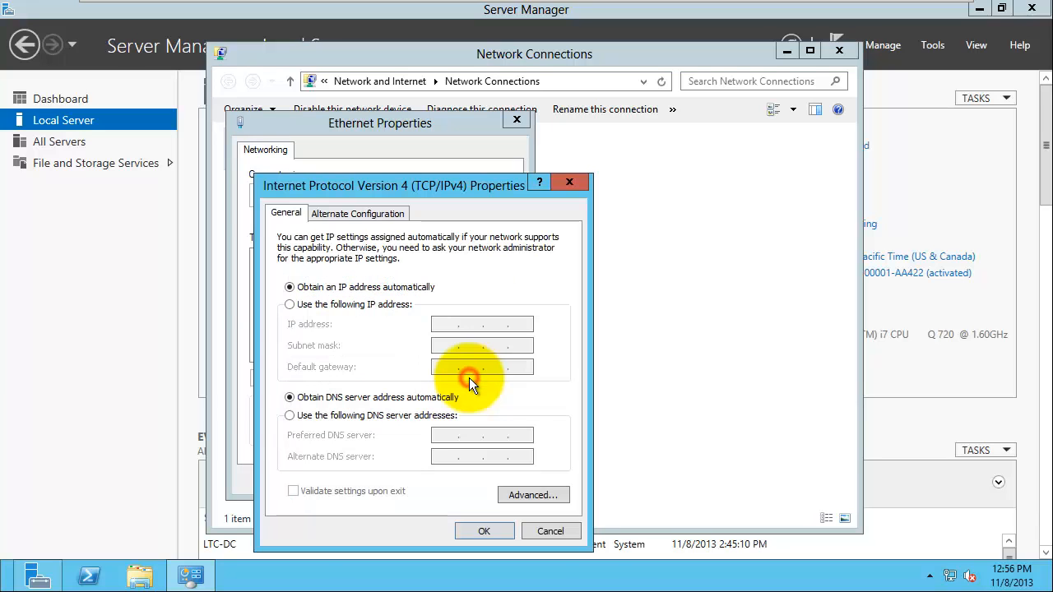
left_click(289, 304)
left_click(444, 326)
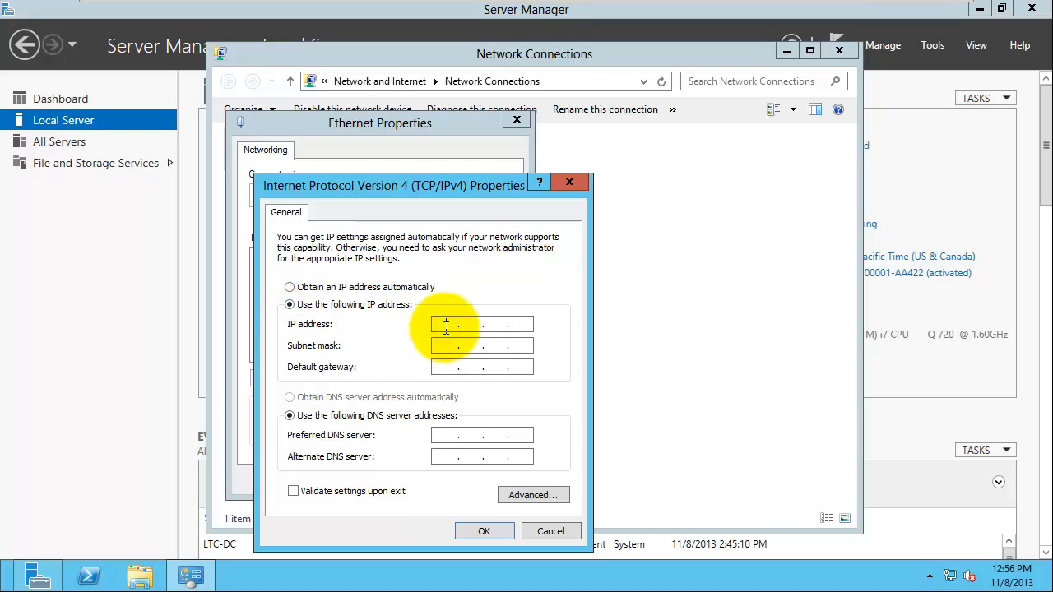
type("192 . 168 . 118 . 100")
key("Tab")
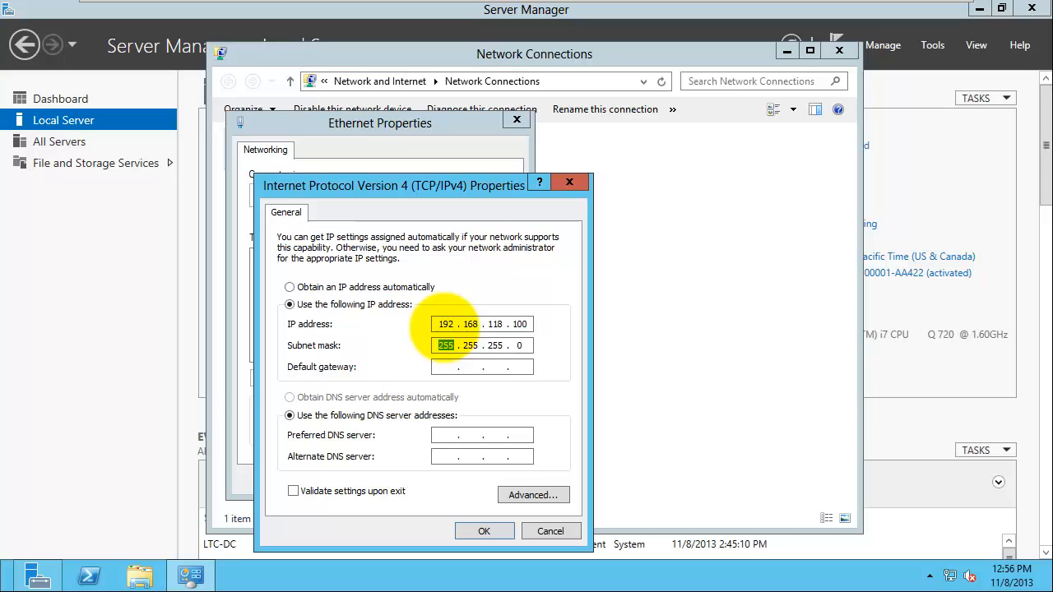
key("Tab")
type("192.168.118.2")
Step: Set the preferred DNS server to 192.168.118.2, confirm, and close the network windows
left_click(448, 437)
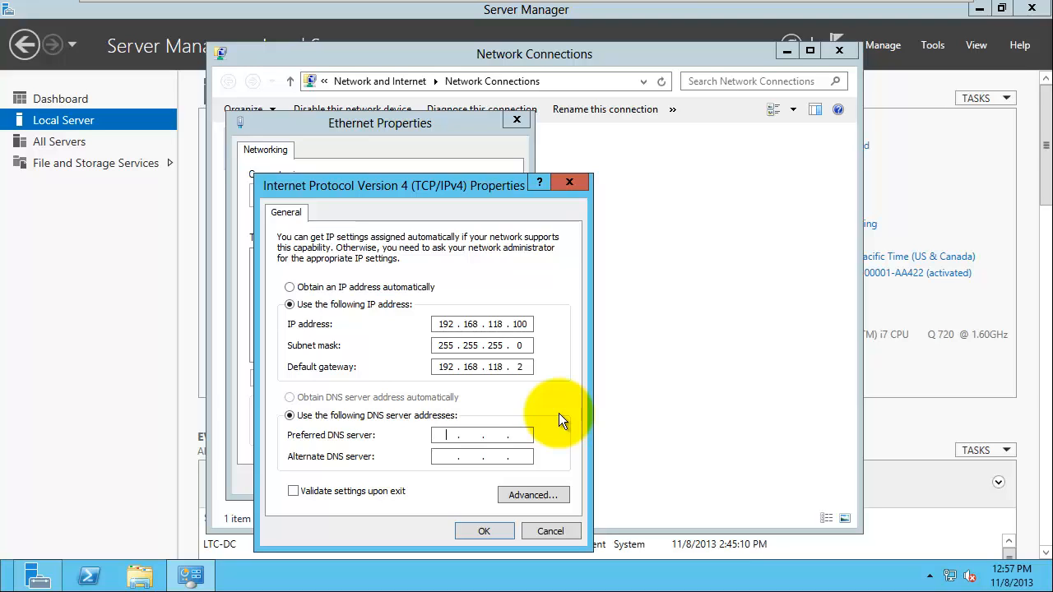
type("192 . 168 . 118 . 2")
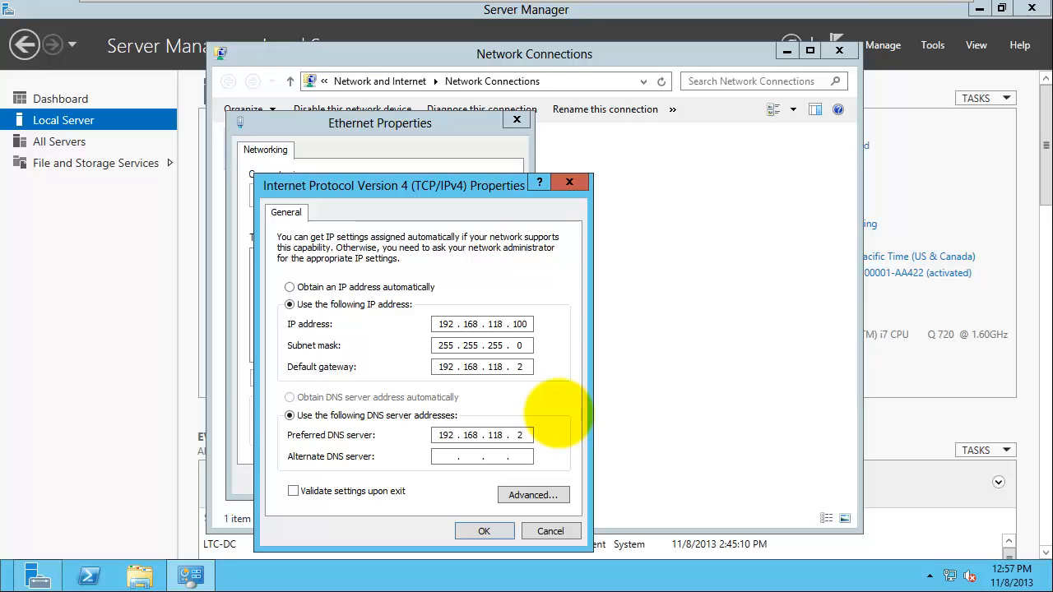
left_click(495, 534)
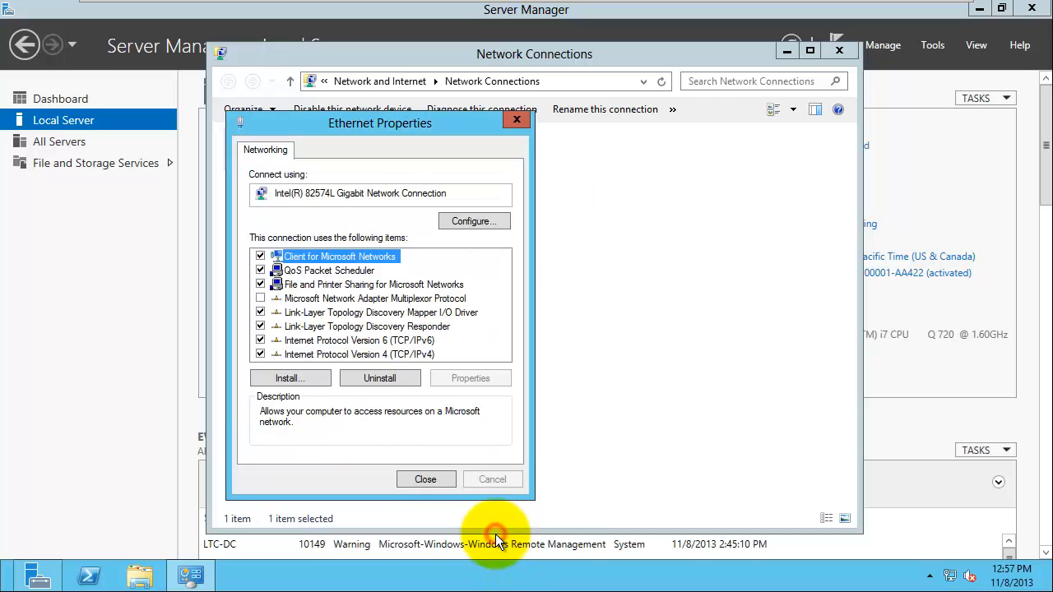
left_click(428, 480)
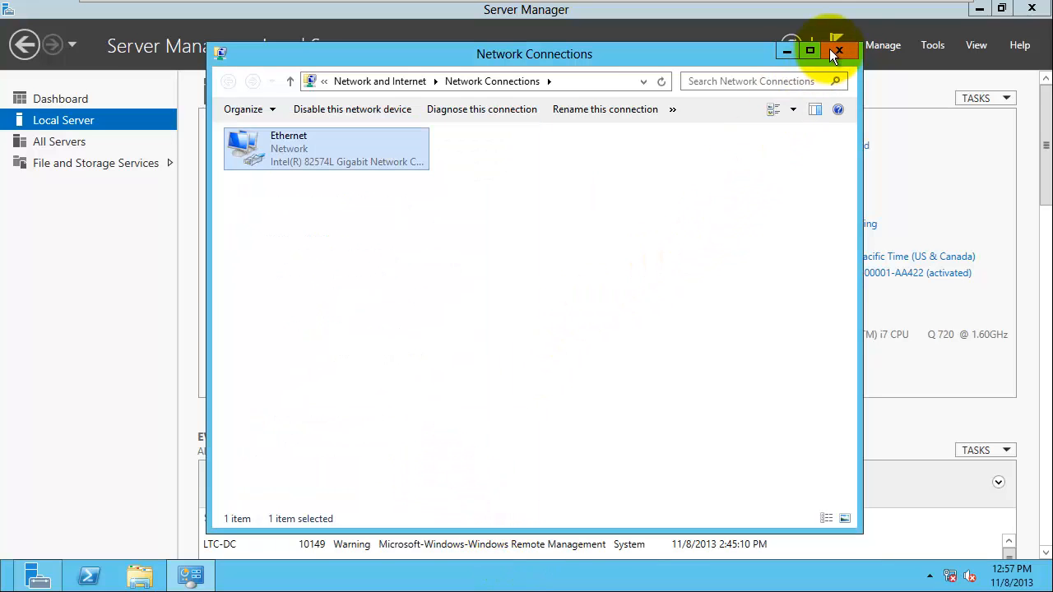
left_click(840, 51)
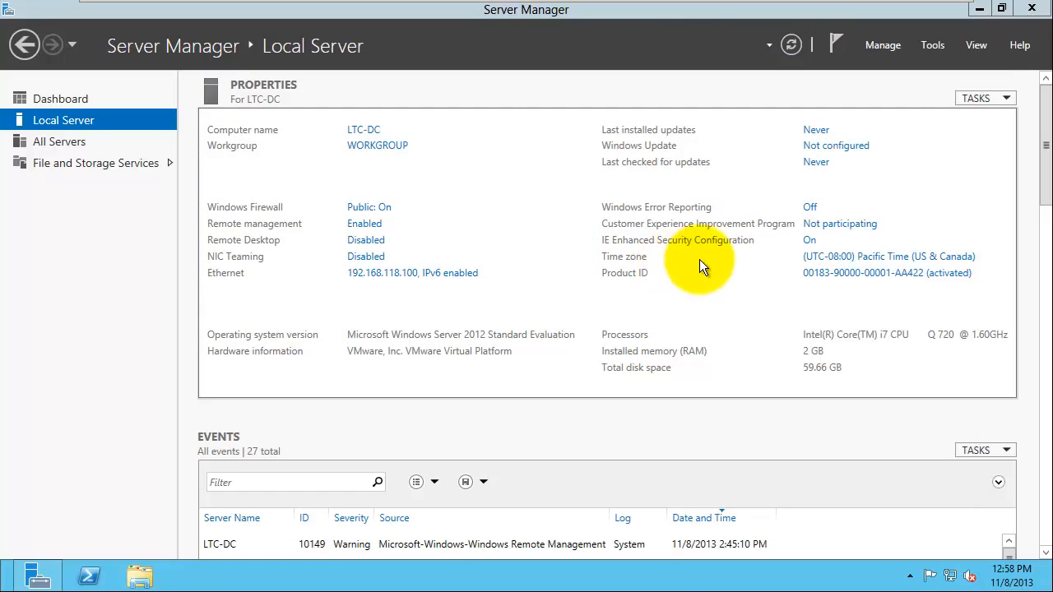
Step: Switch the time zone to (UTC-06:00) Central Time (US & Canada) in Date and Time settings
left_click(823, 263)
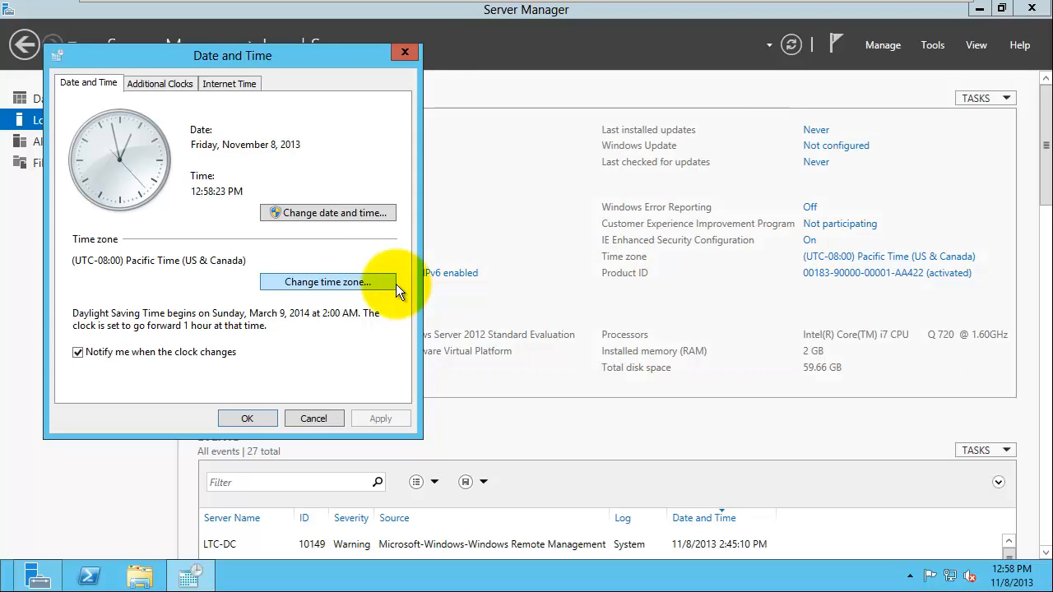
left_click(331, 283)
left_click(236, 155)
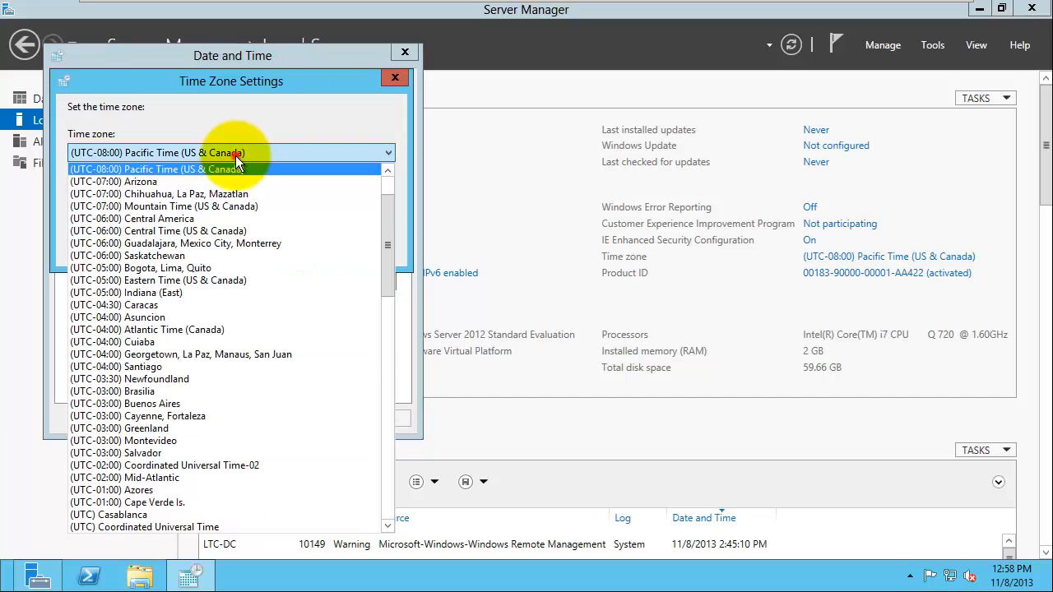
left_click(223, 230)
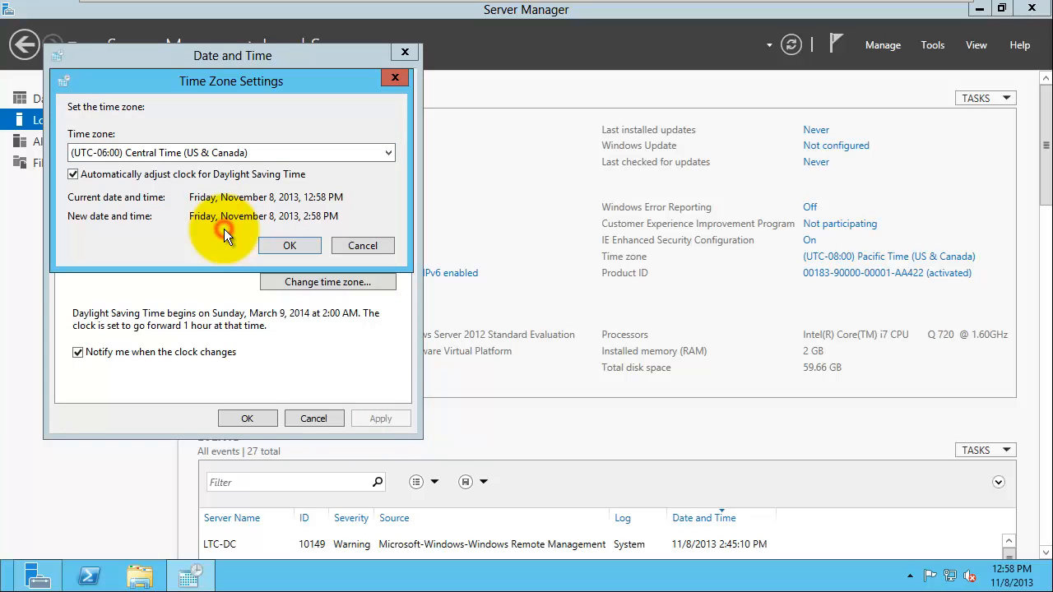
left_click(288, 246)
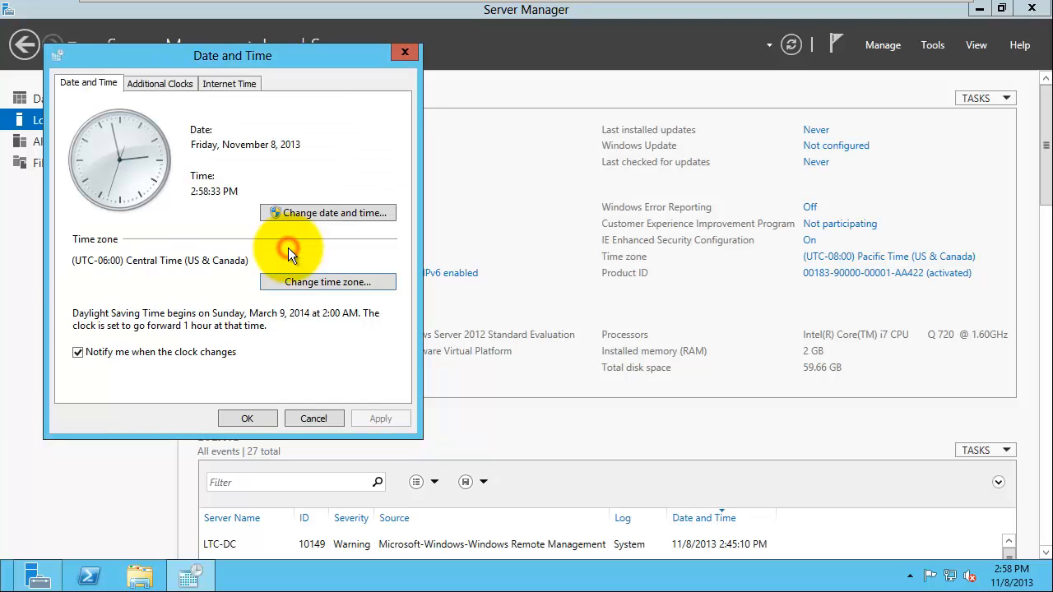
left_click(250, 419)
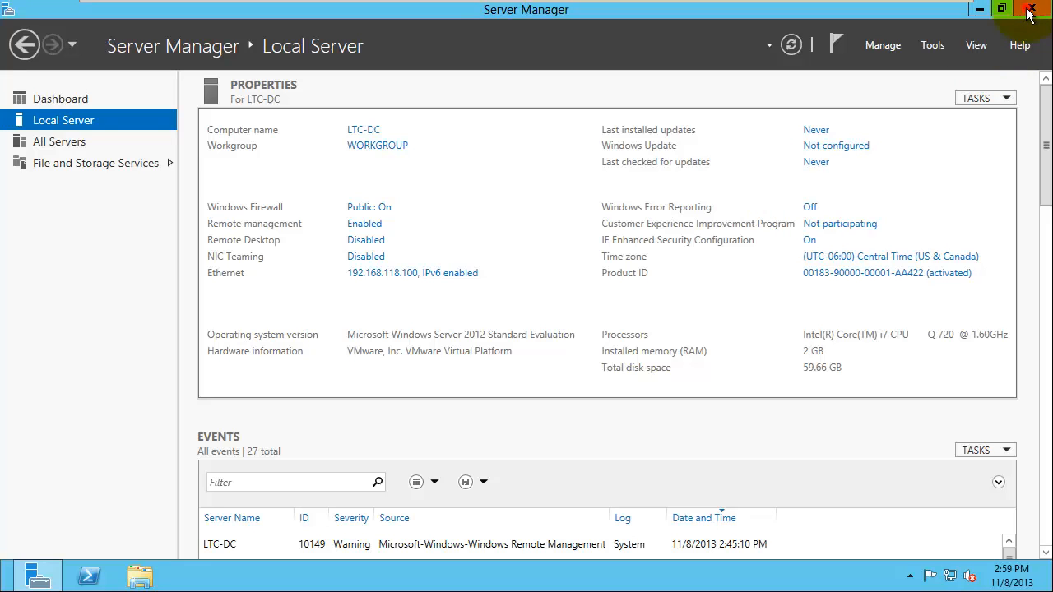
Step: Close Server Manager and shut down the server from Charms with reason Other (Planned)
left_click(1030, 9)
mouse_move(1044, 587)
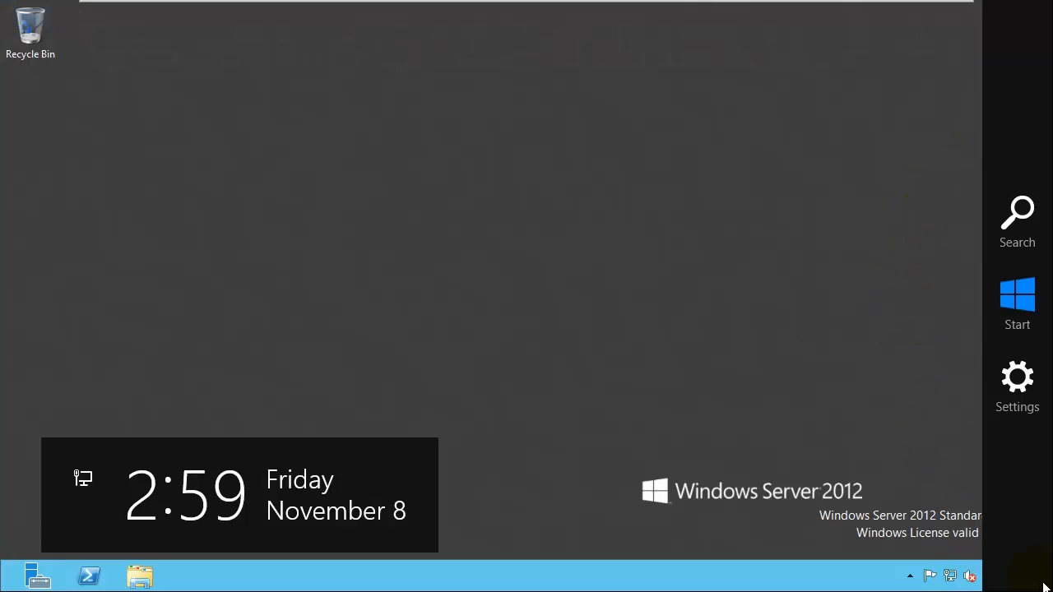
left_click(1018, 384)
left_click(910, 472)
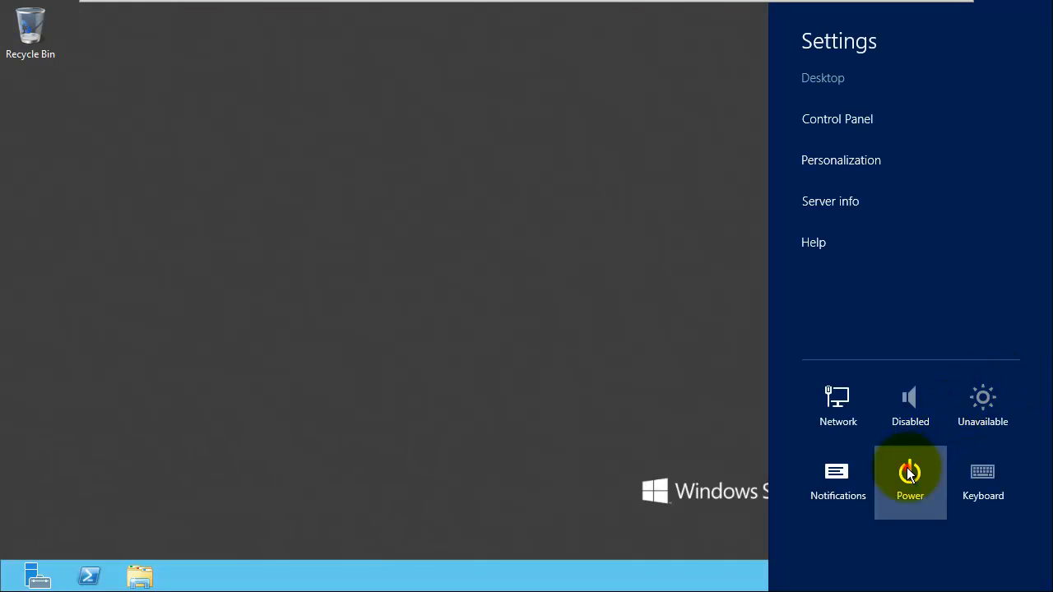
left_click(905, 390)
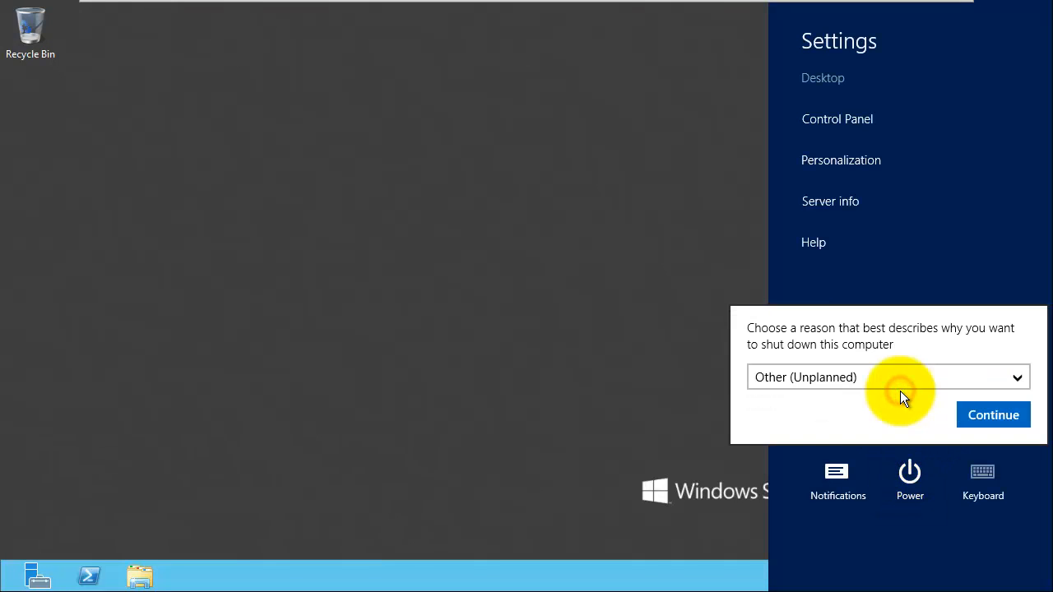
left_click(814, 380)
left_click(802, 346)
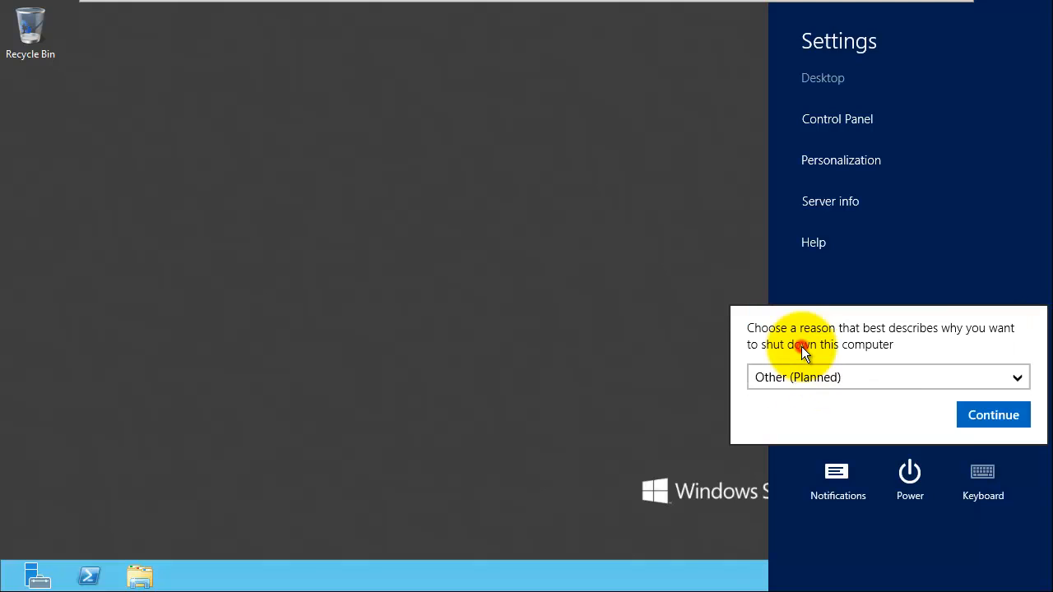
left_click(985, 415)
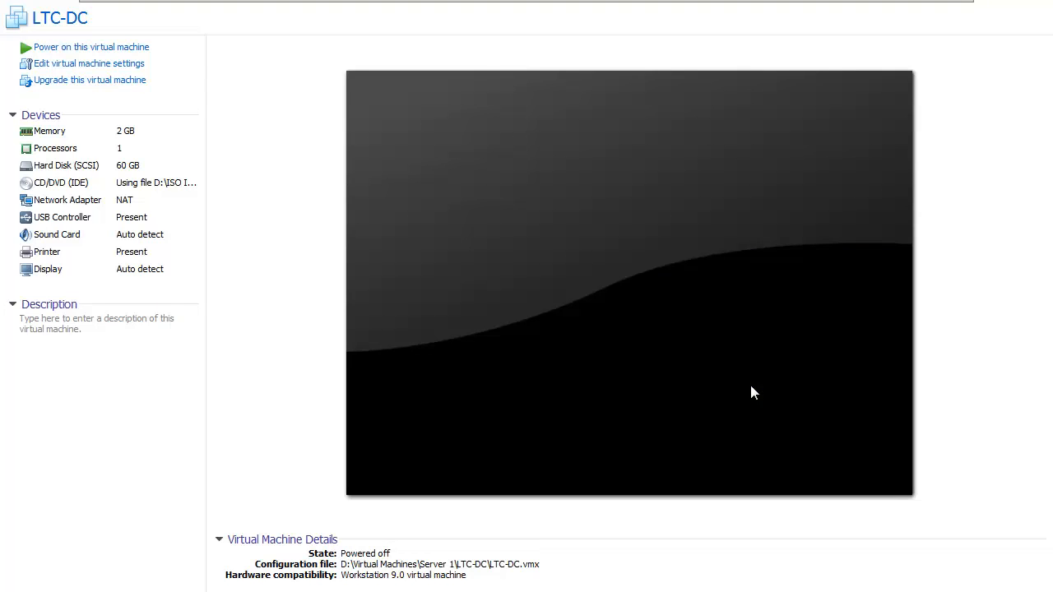
Step: Take a snapshot named 'Base Image' of the powered-off LTC-DC machine
mouse_move(117, 7)
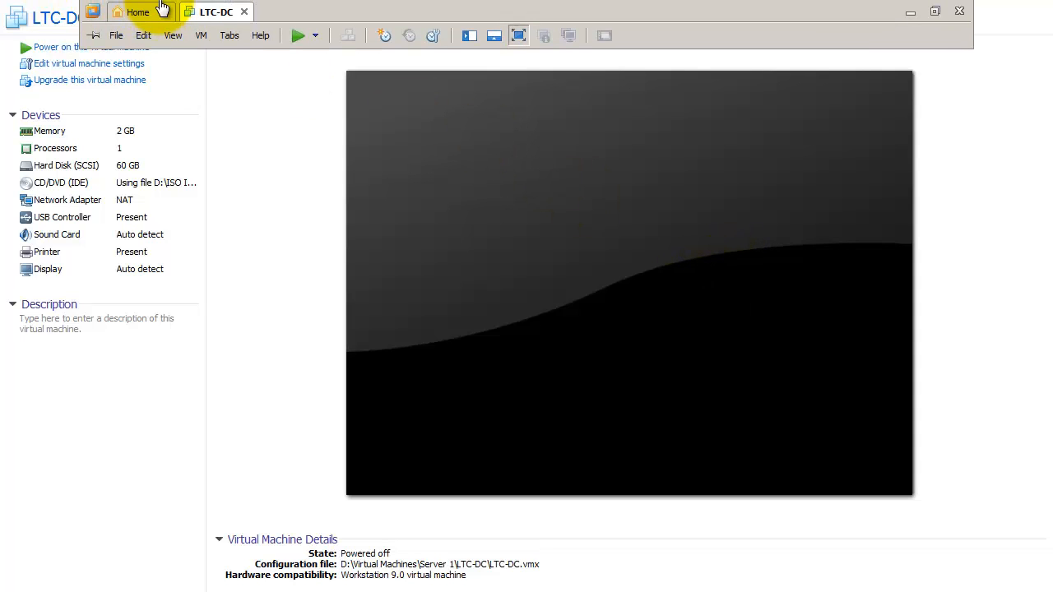
left_click(201, 34)
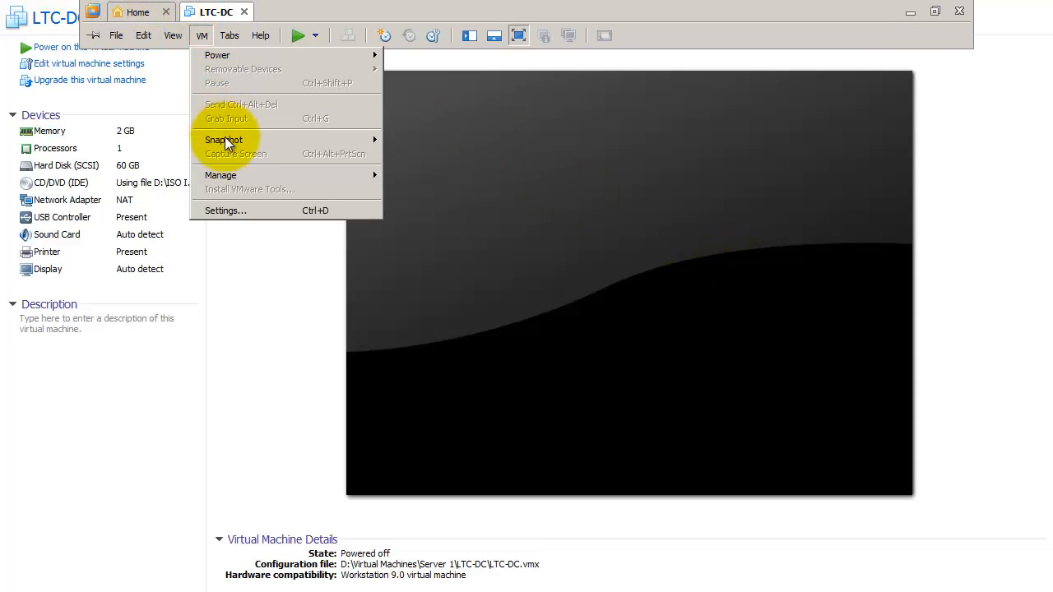
mouse_move(274, 140)
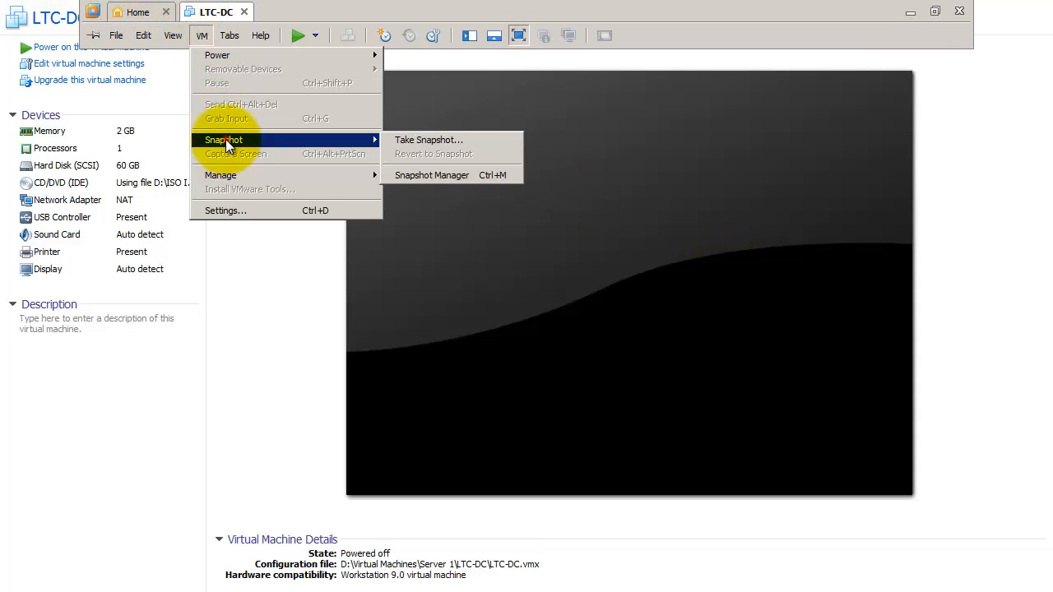
left_click(436, 142)
type("Base Imag")
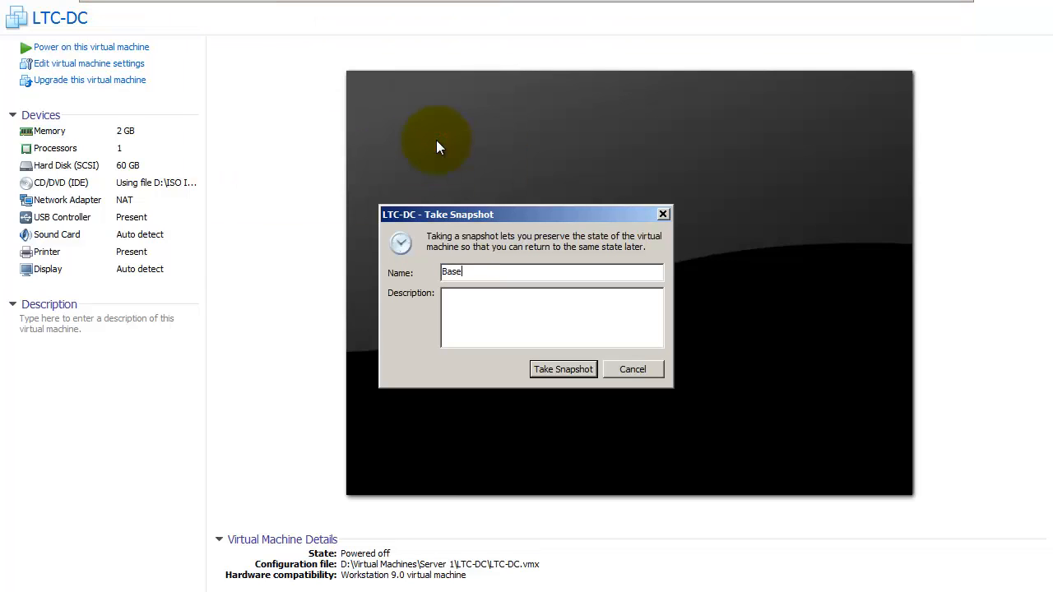
type("e")
left_click(562, 369)
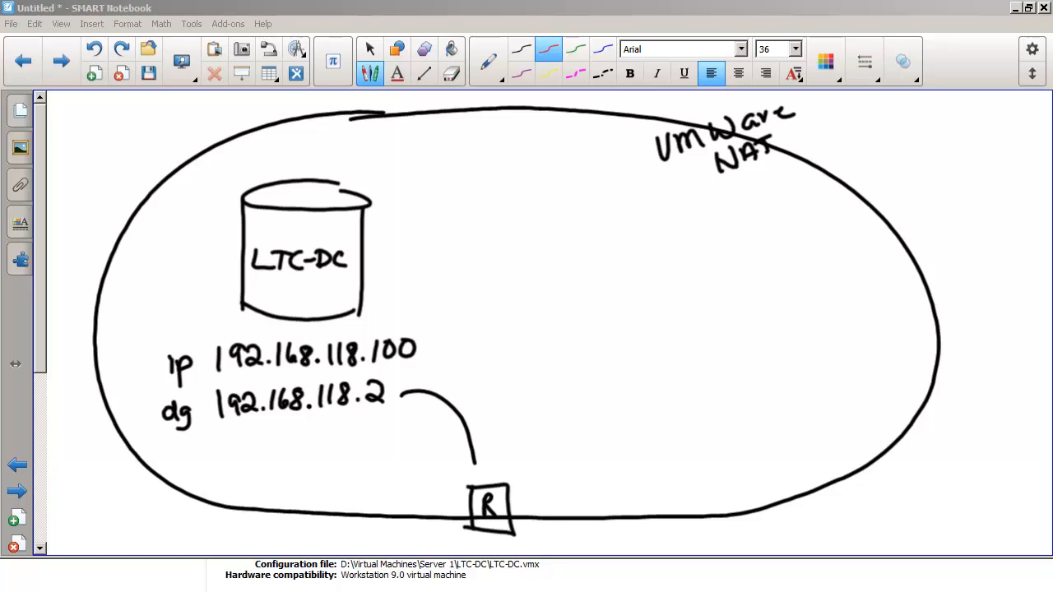
Step: Restore the WIN7 computer drawing in the NAT sketch, then switch to the LTC-DC VMware window
left_click(120, 49)
left_click(120, 49)
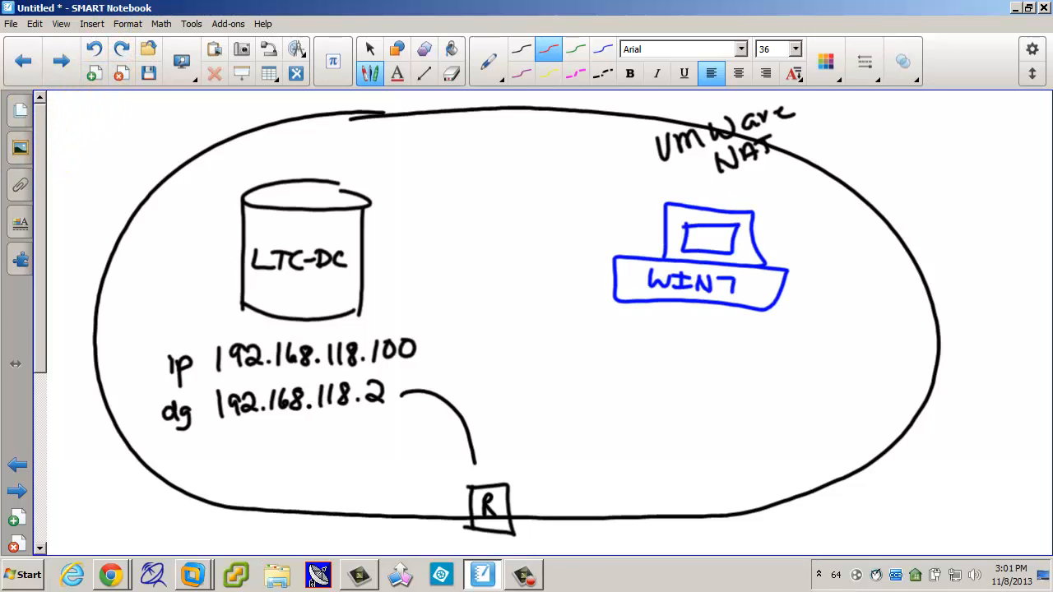
left_click(192, 574)
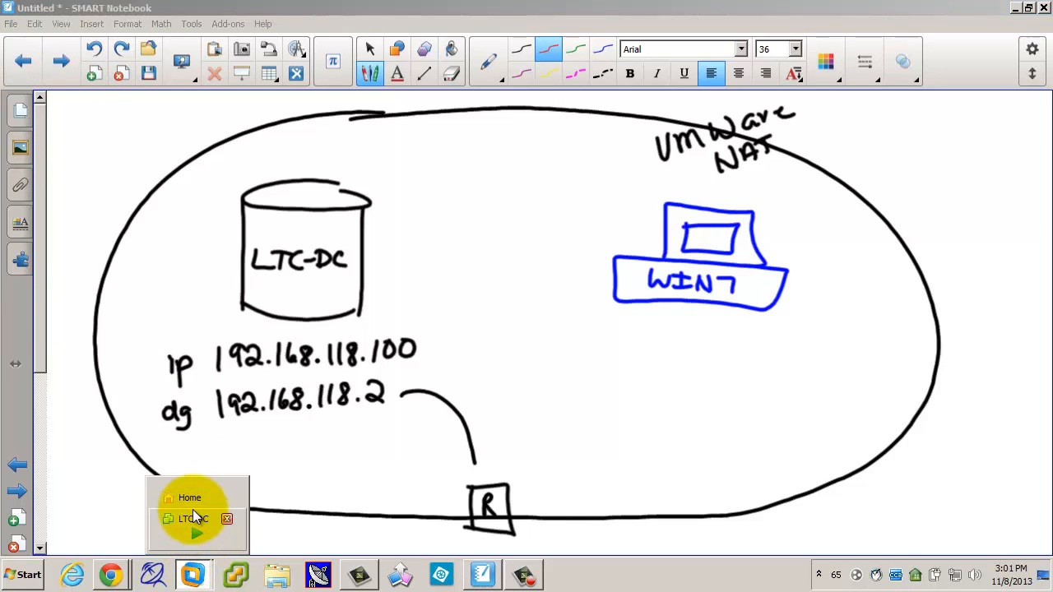
left_click(193, 520)
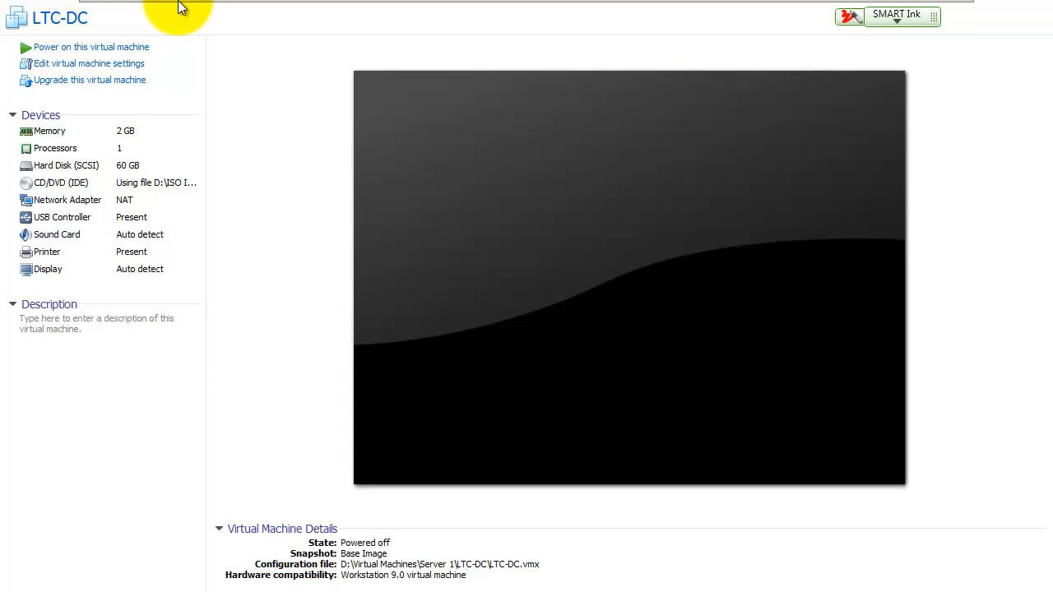
Step: Launch VMware's New Virtual Machine Wizard from the File menu, then switch back to SMART Notebook
mouse_move(263, 8)
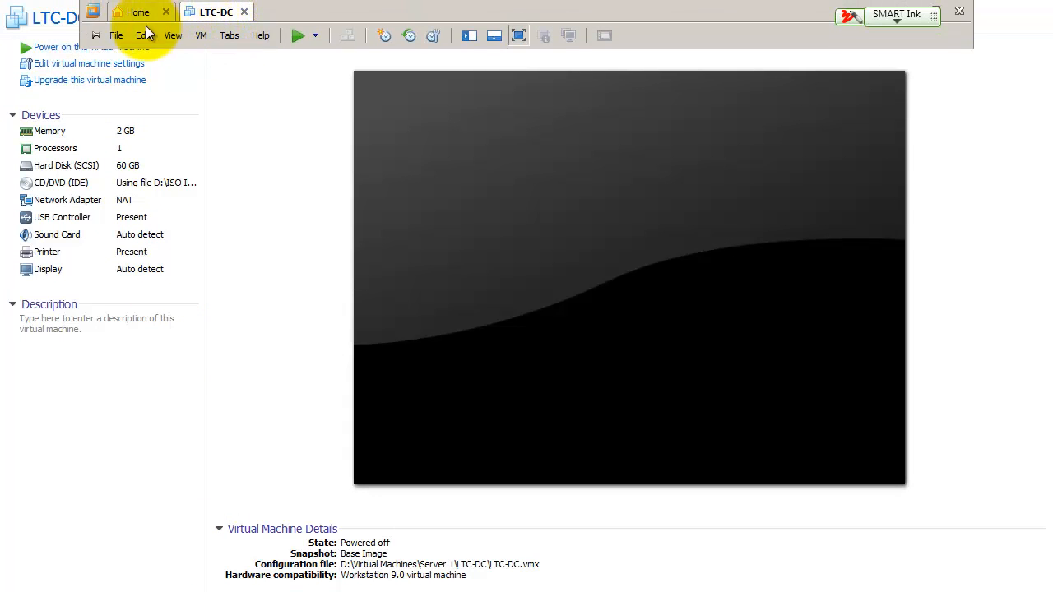
left_click(120, 36)
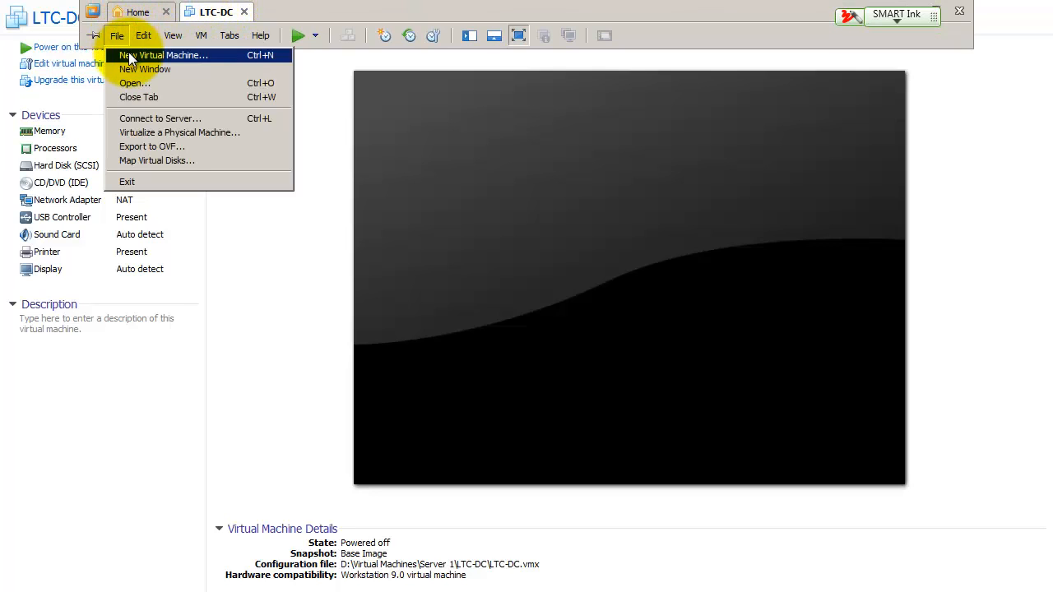
left_click(129, 56)
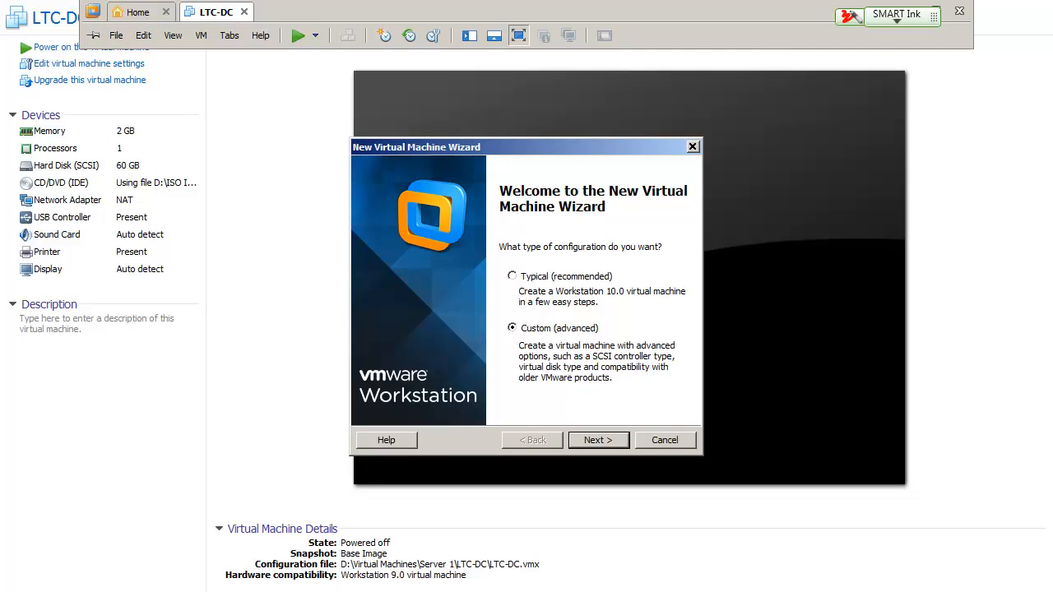
key("alt+Tab")
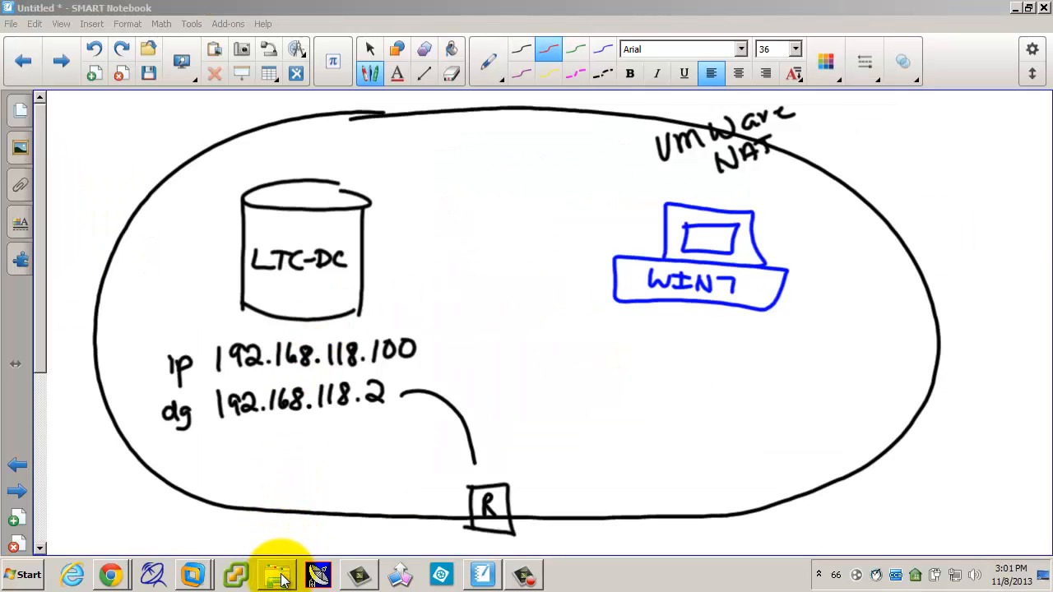
Step: Browse \\172.16.192.20 to Class > Server Admin 1 and locate the Windows 8 X64 Enterprise ISO
left_click(278, 576)
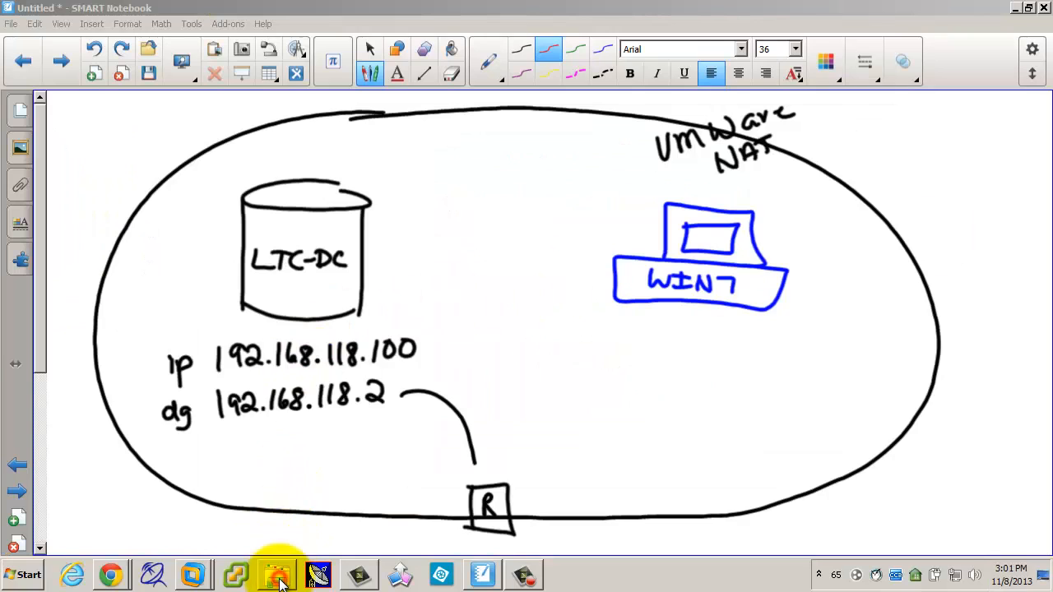
left_click(317, 64)
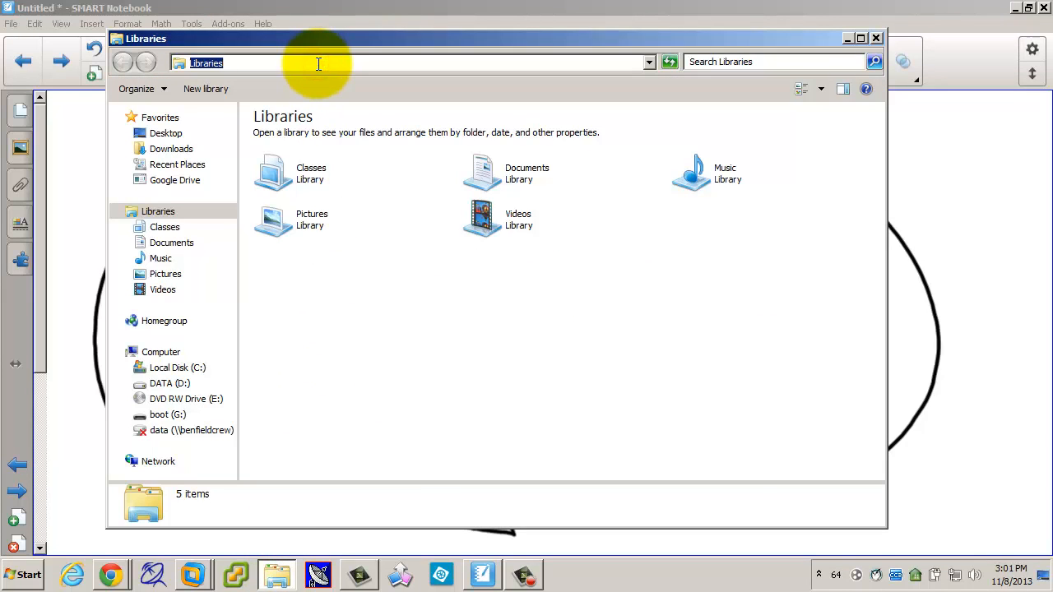
type("\\\\")
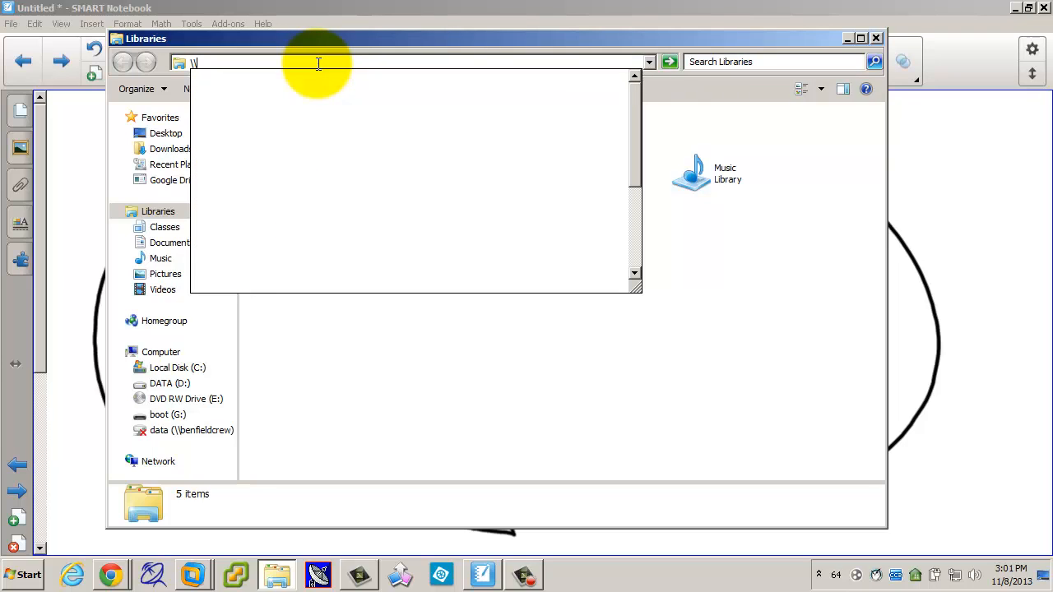
type("17")
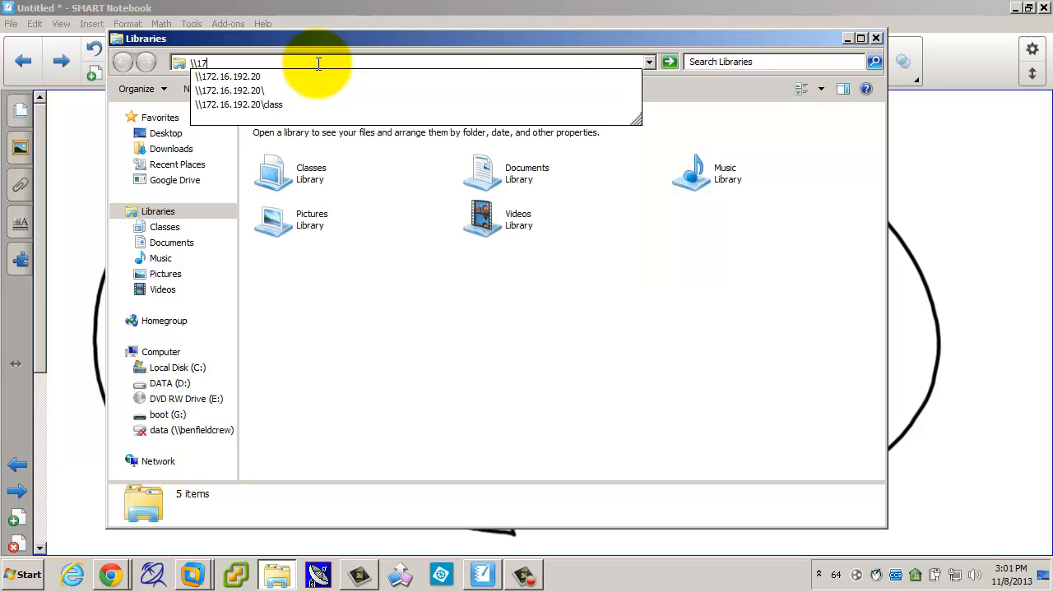
type("2.16.192.20")
key("Return")
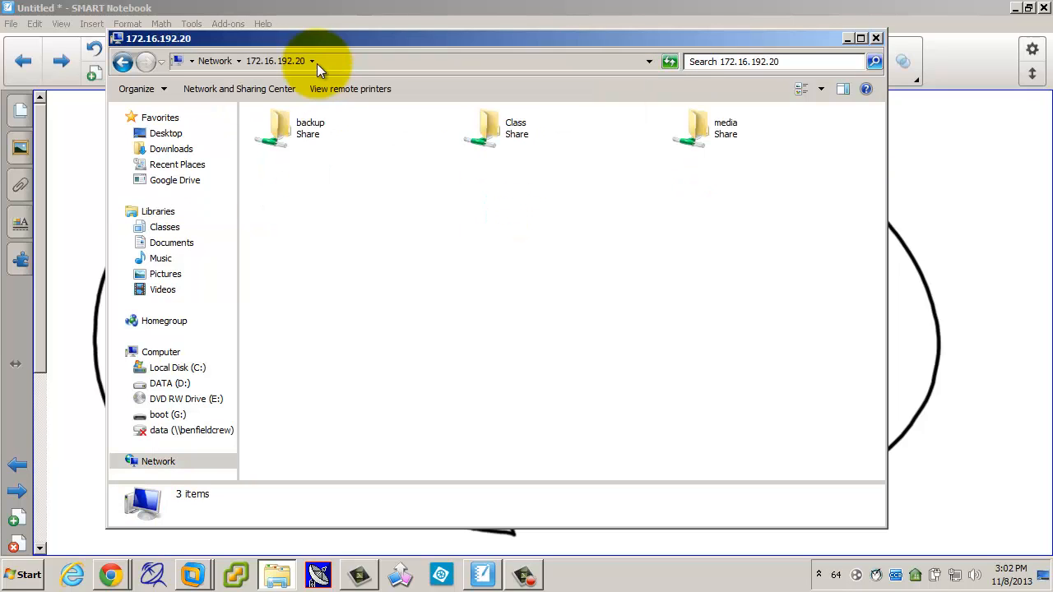
double_click(497, 137)
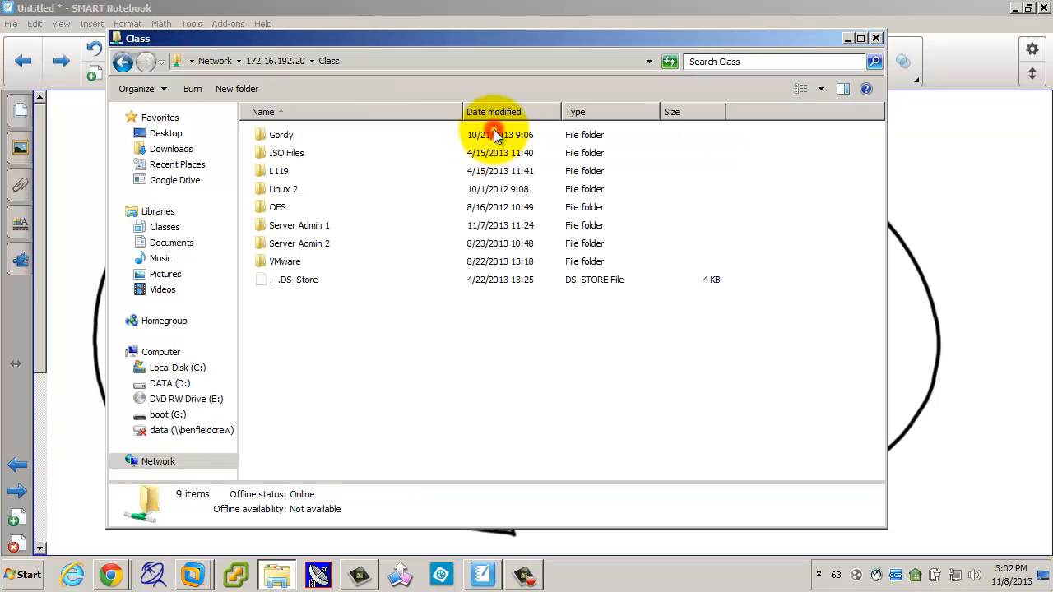
double_click(311, 227)
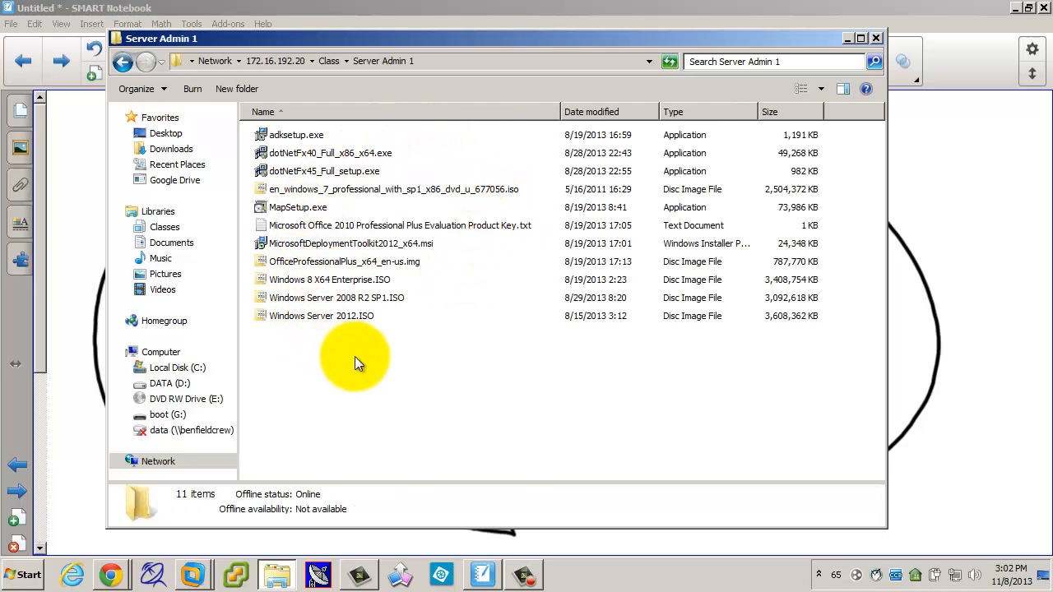
left_click(331, 318)
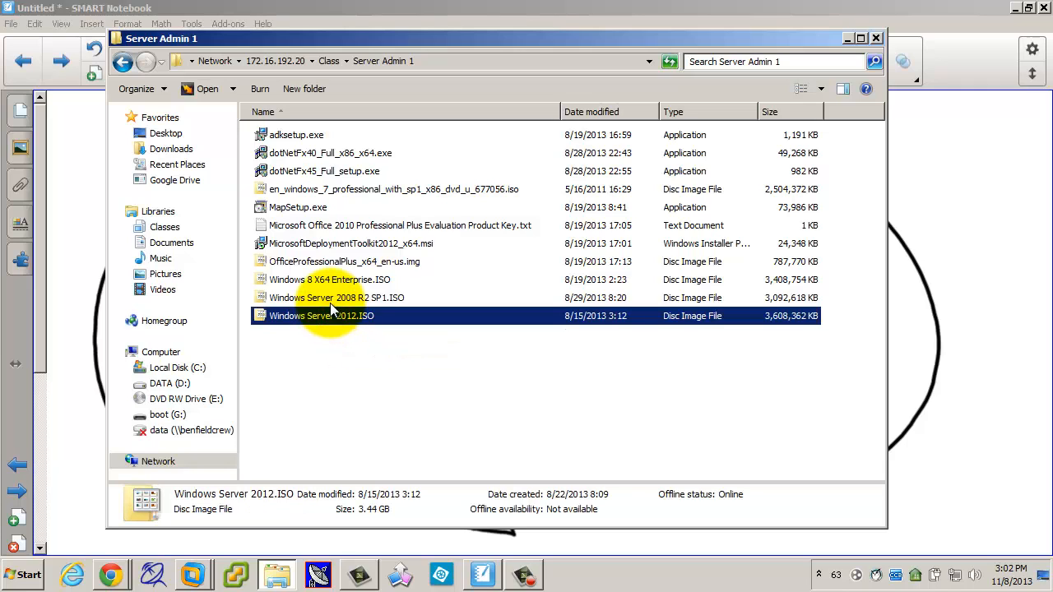
left_click(315, 192)
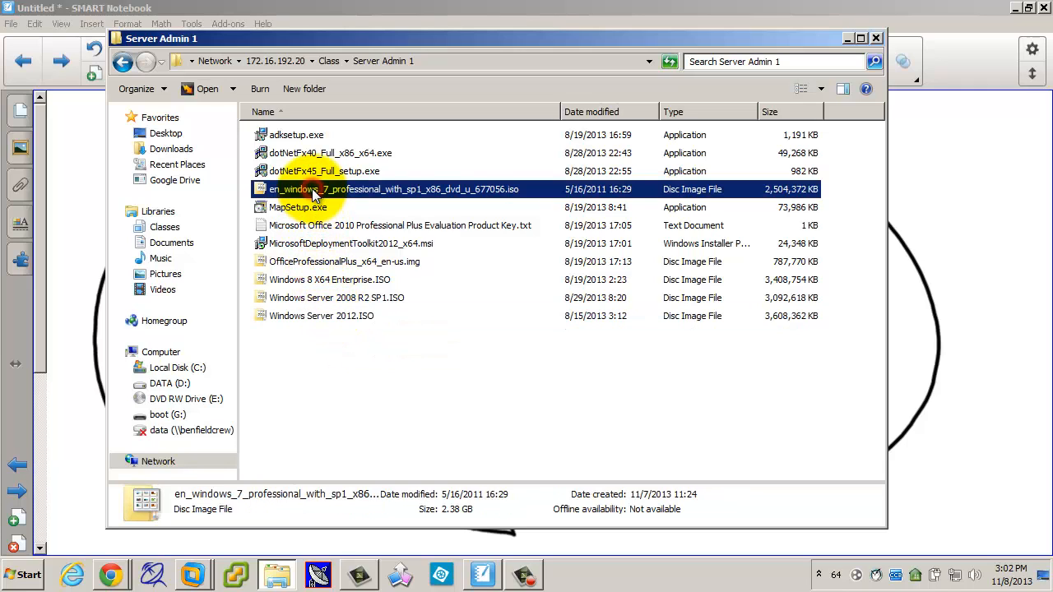
left_click(318, 283)
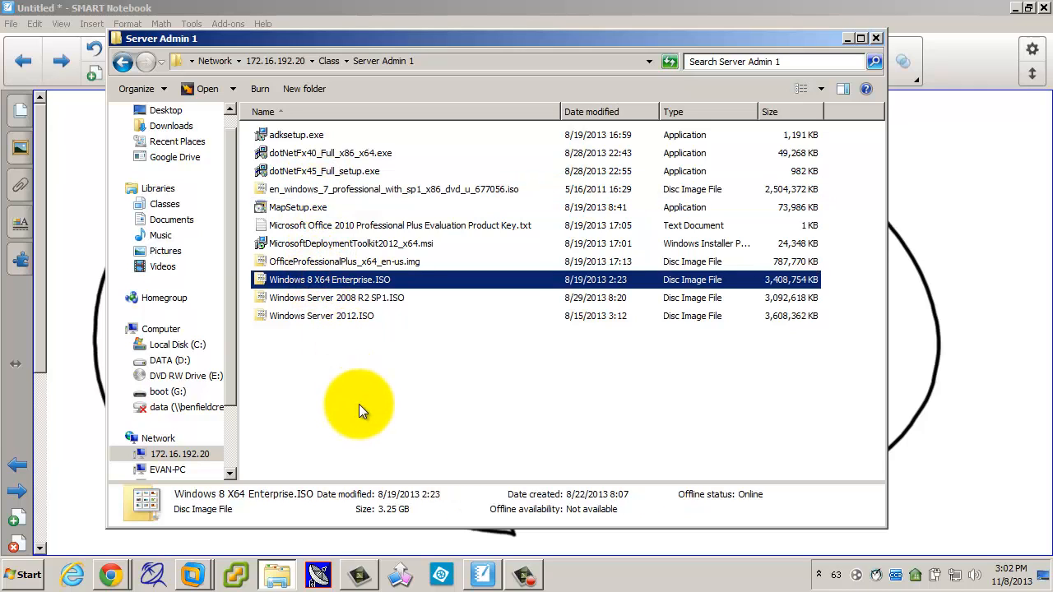
Step: Look through the VMware > Workstation 9.x and 10.x folders, return to Server Admin 1, and close Explorer
left_click(328, 61)
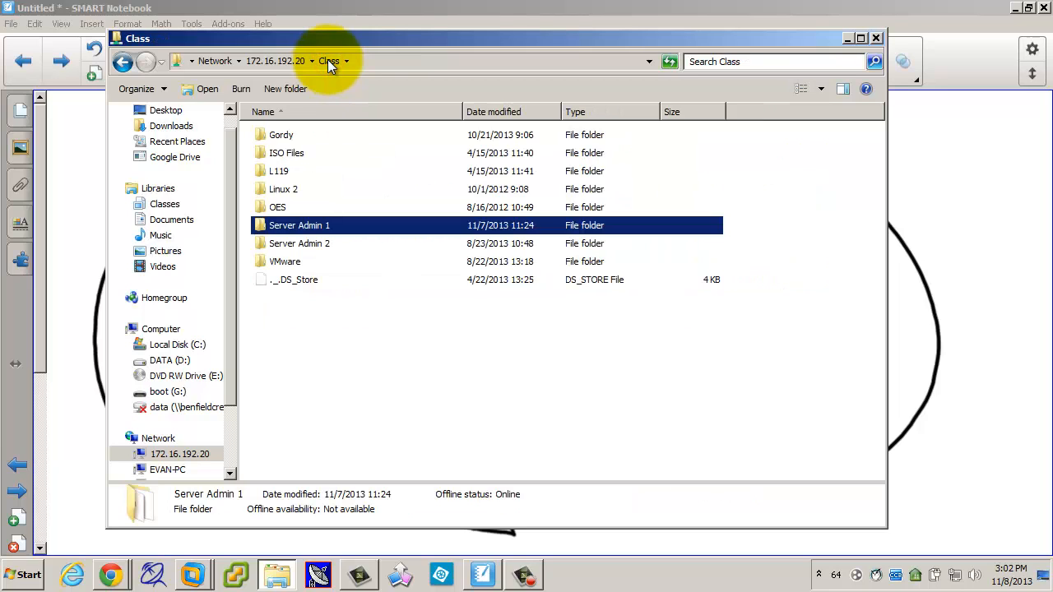
double_click(292, 262)
double_click(290, 171)
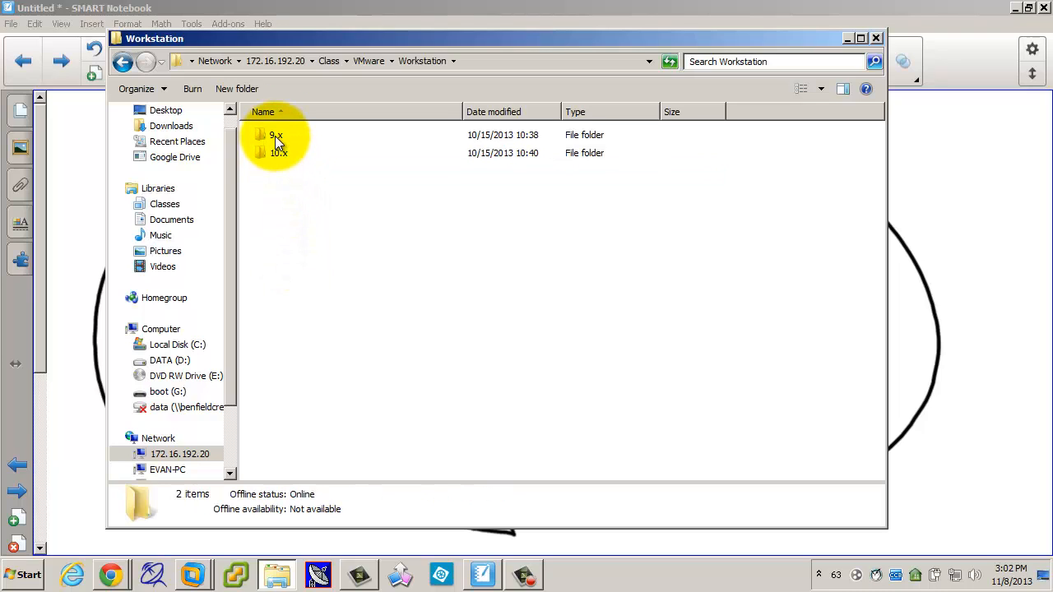
double_click(275, 136)
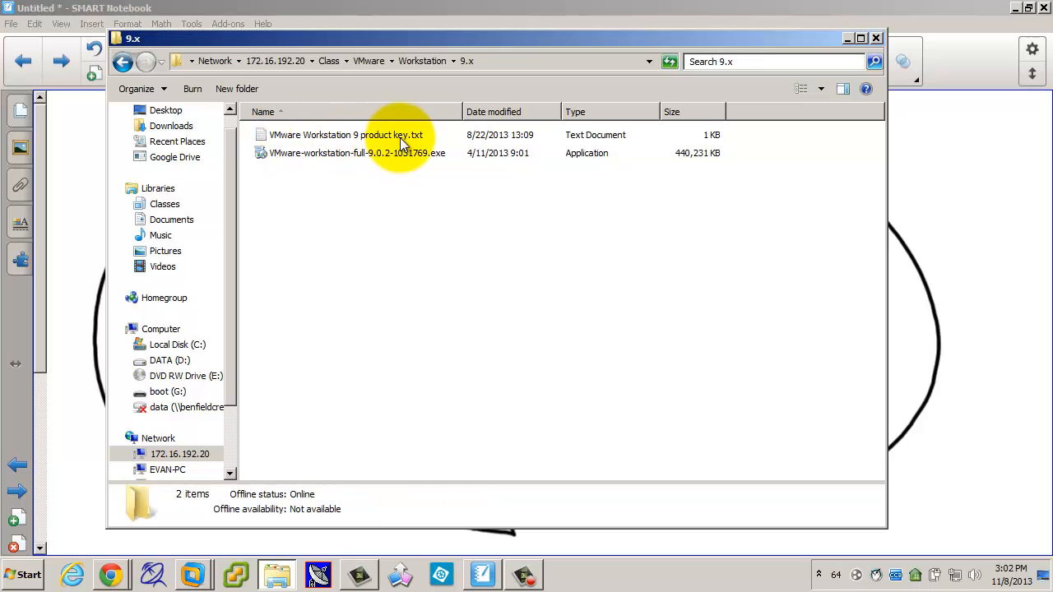
left_click(422, 61)
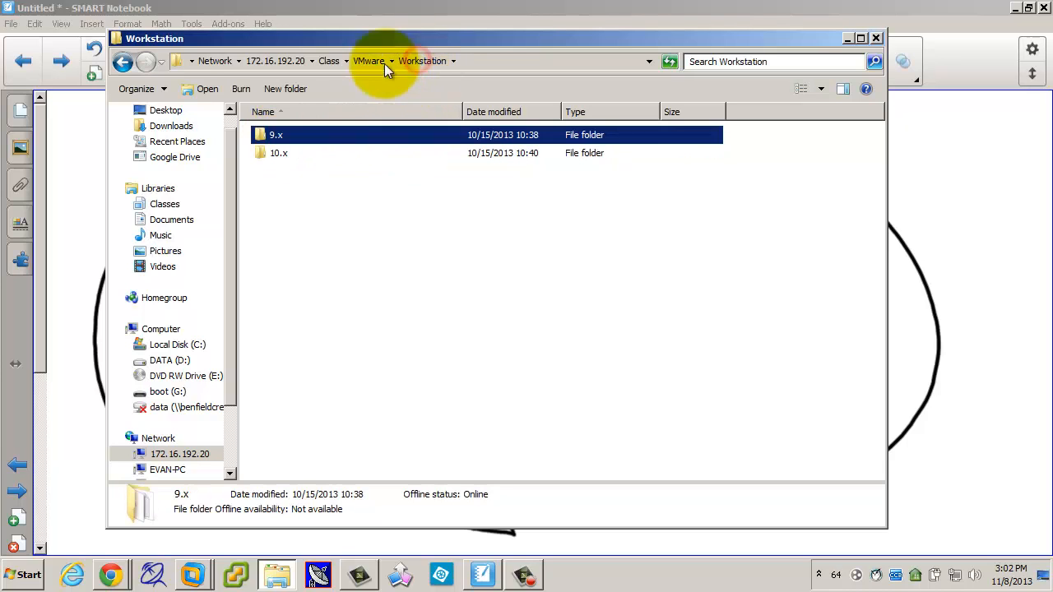
double_click(280, 153)
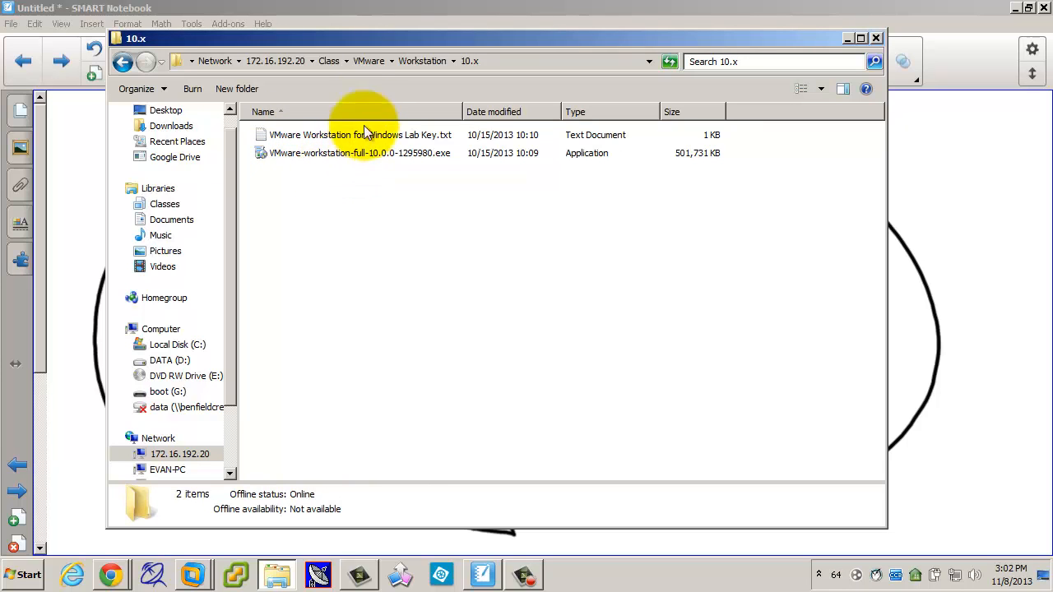
left_click(333, 61)
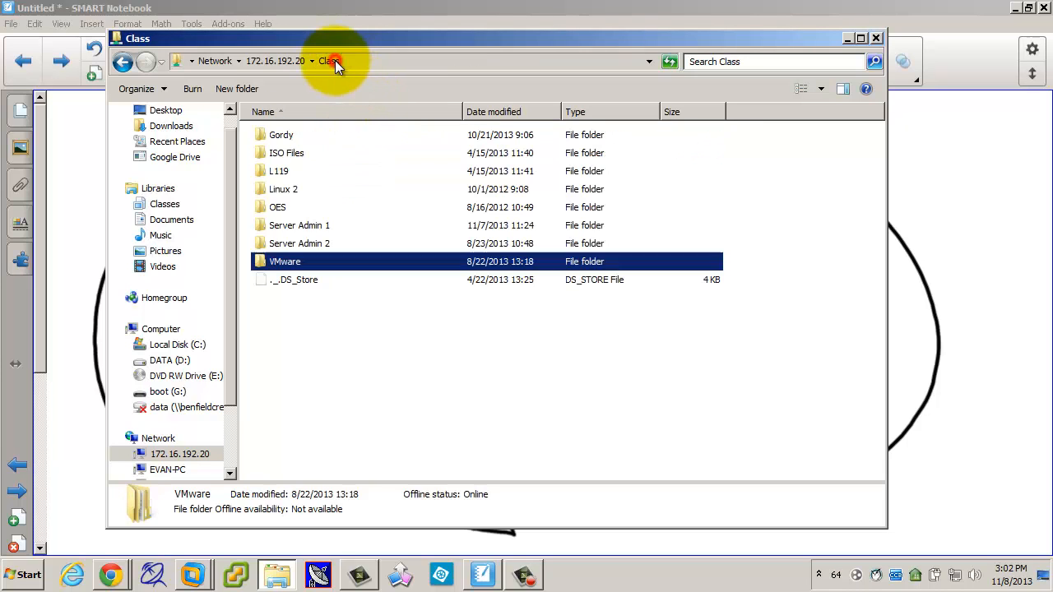
double_click(293, 225)
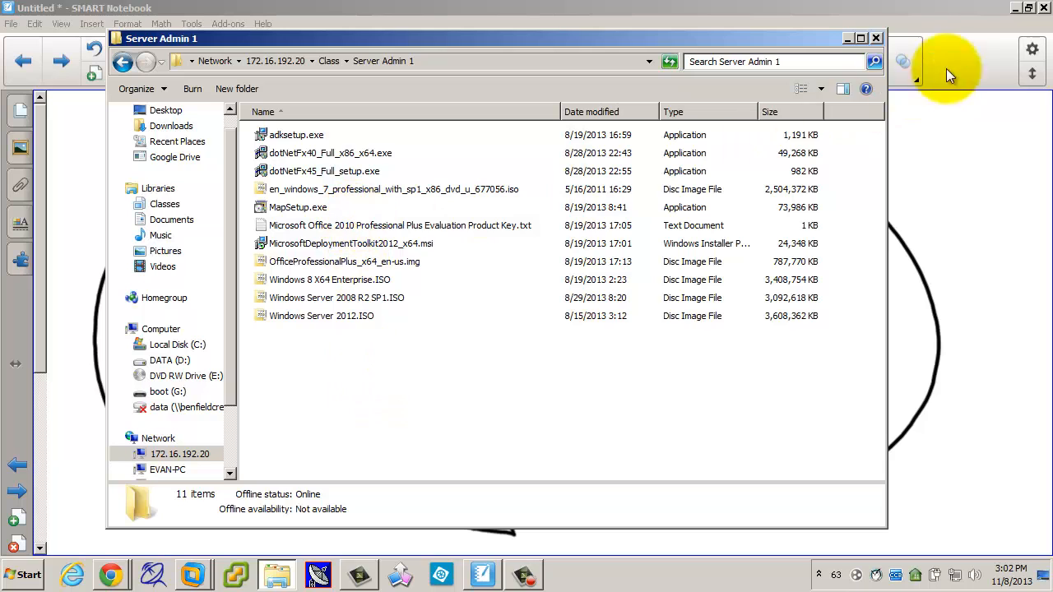
left_click(877, 39)
Step: Bring the wizard back and set hardware compatibility to Workstation 9.0
left_click(195, 574)
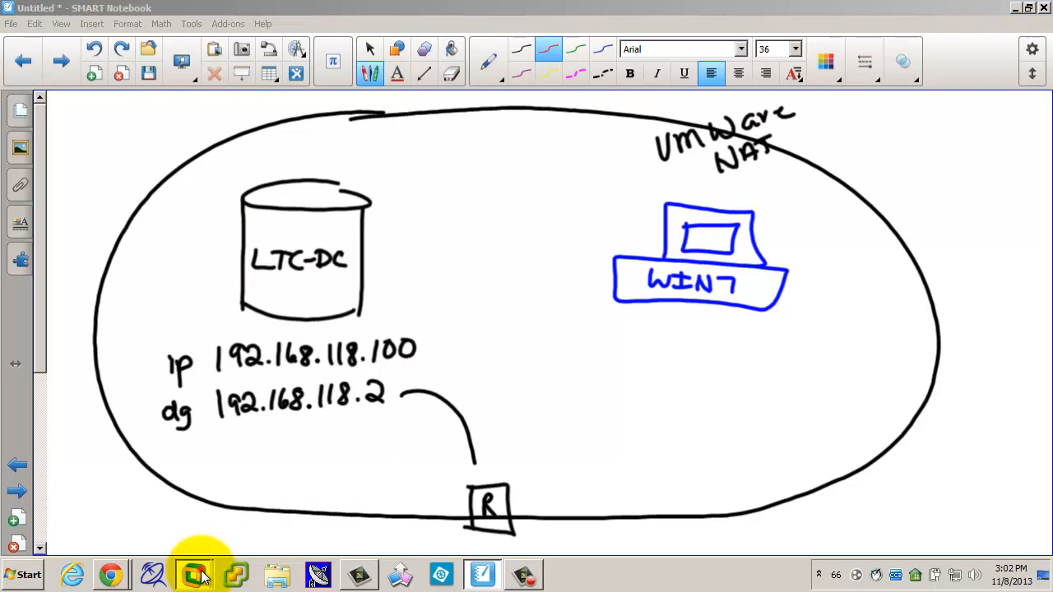
left_click(191, 518)
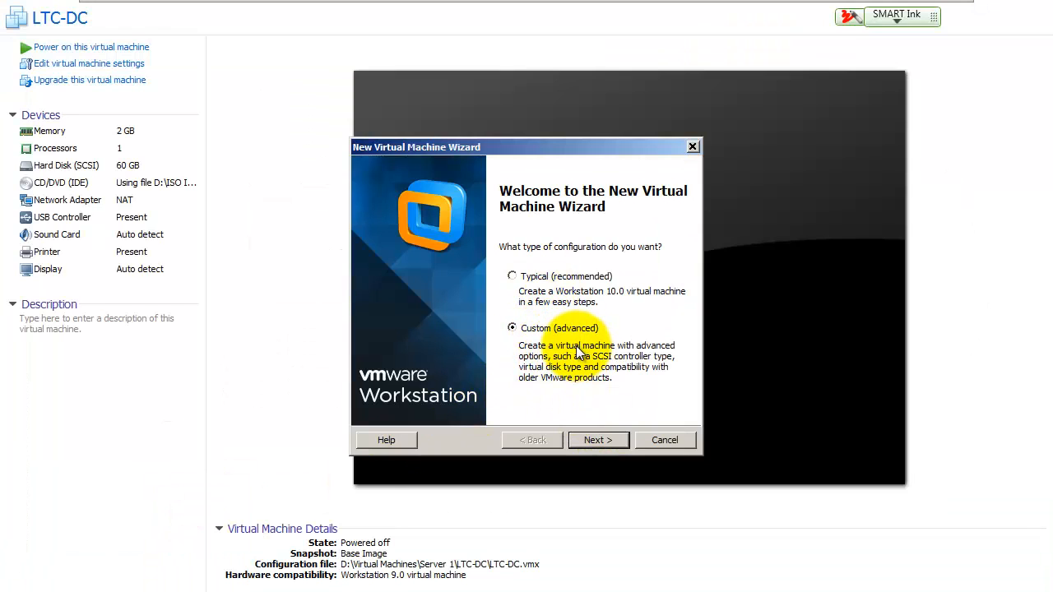
left_click(597, 440)
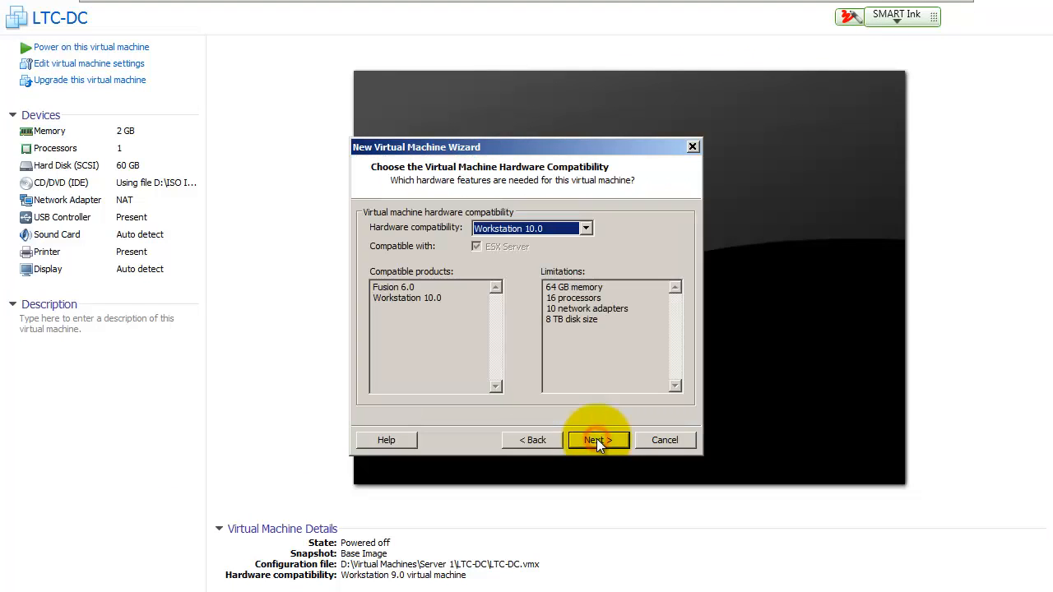
left_click(531, 229)
left_click(532, 251)
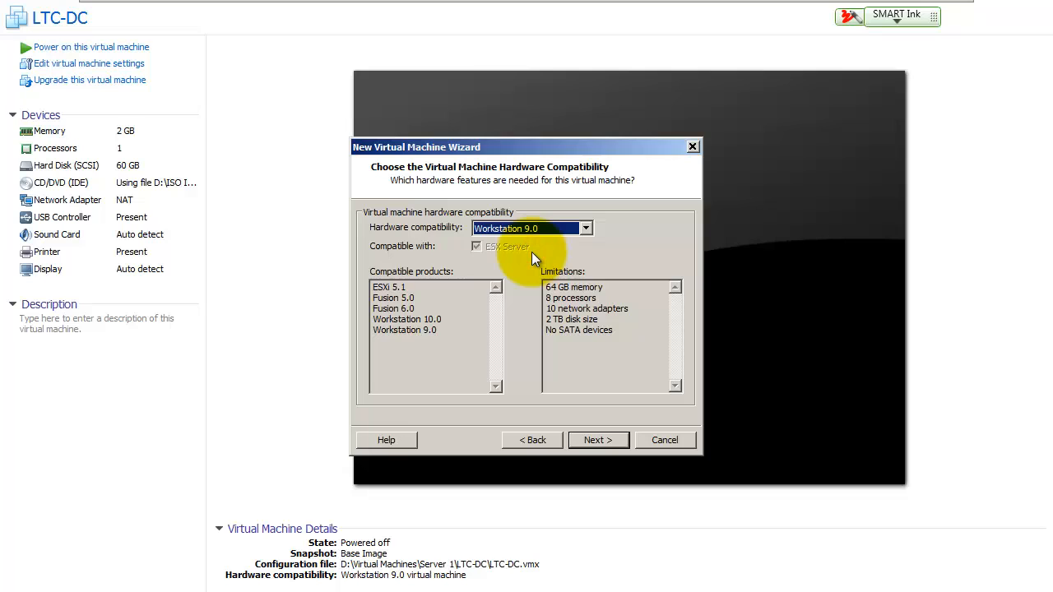
left_click(593, 441)
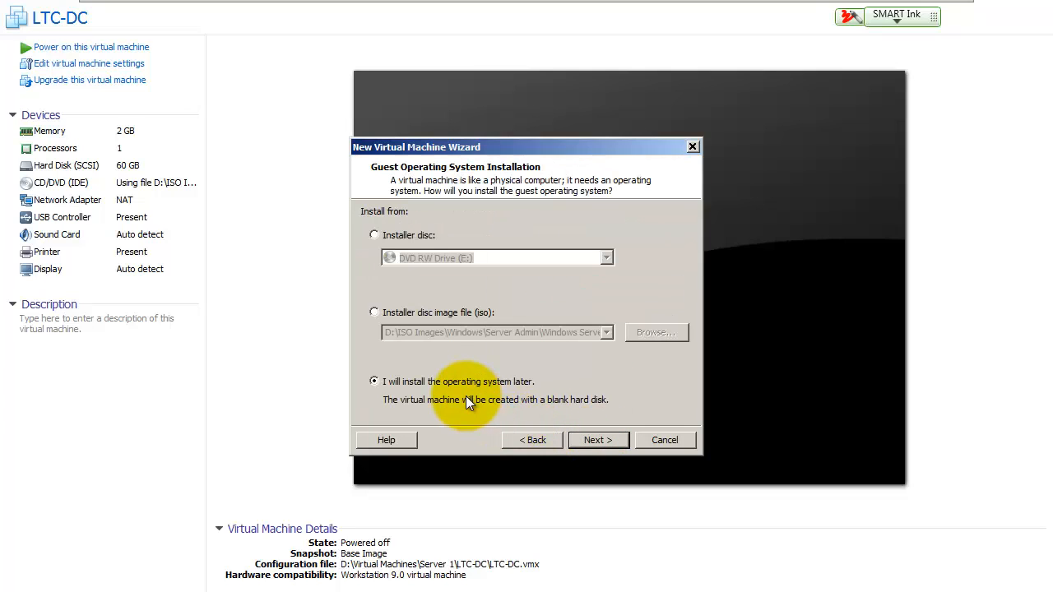
Step: Defer the OS install and choose Microsoft Windows, Windows 7 x64 as the guest version
left_click(588, 443)
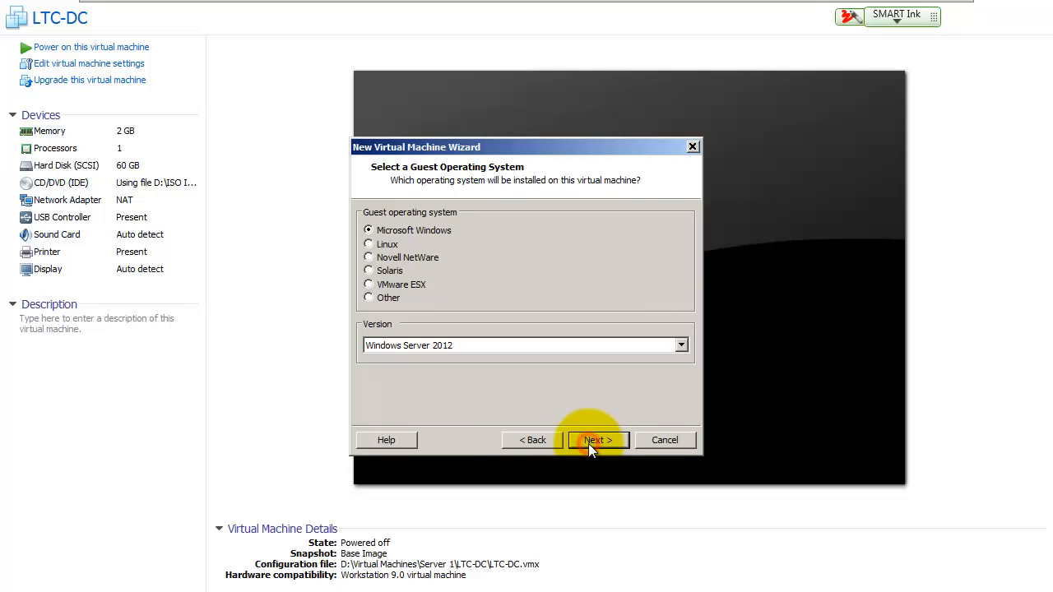
left_click(543, 346)
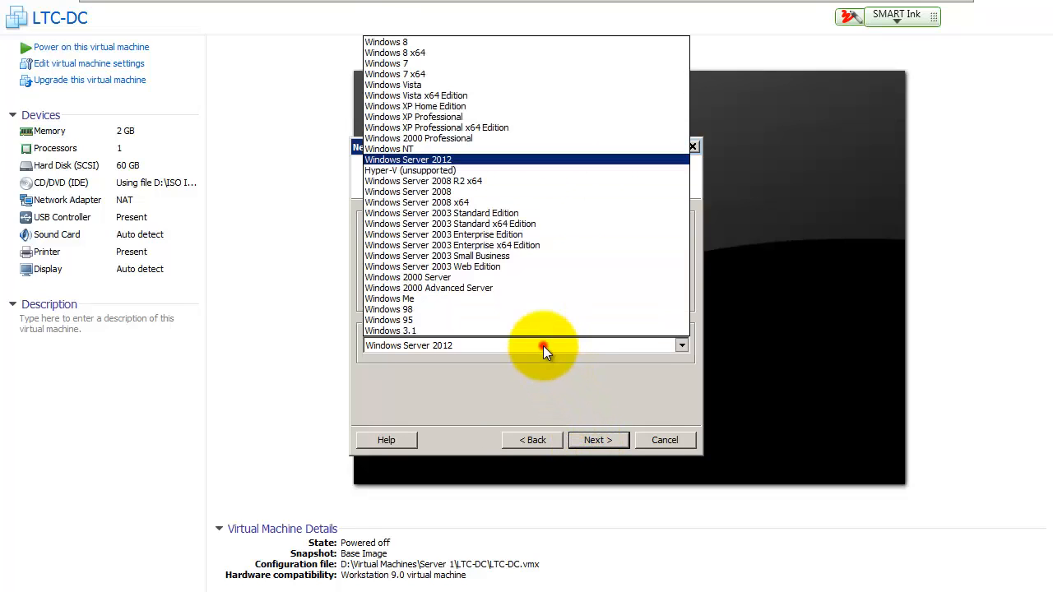
left_click(491, 76)
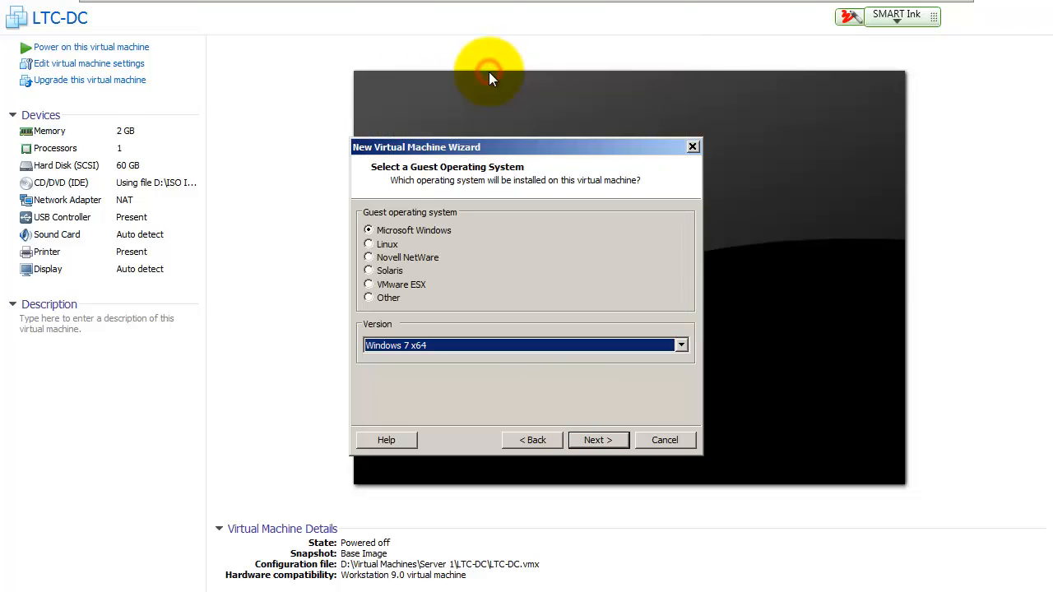
left_click(594, 440)
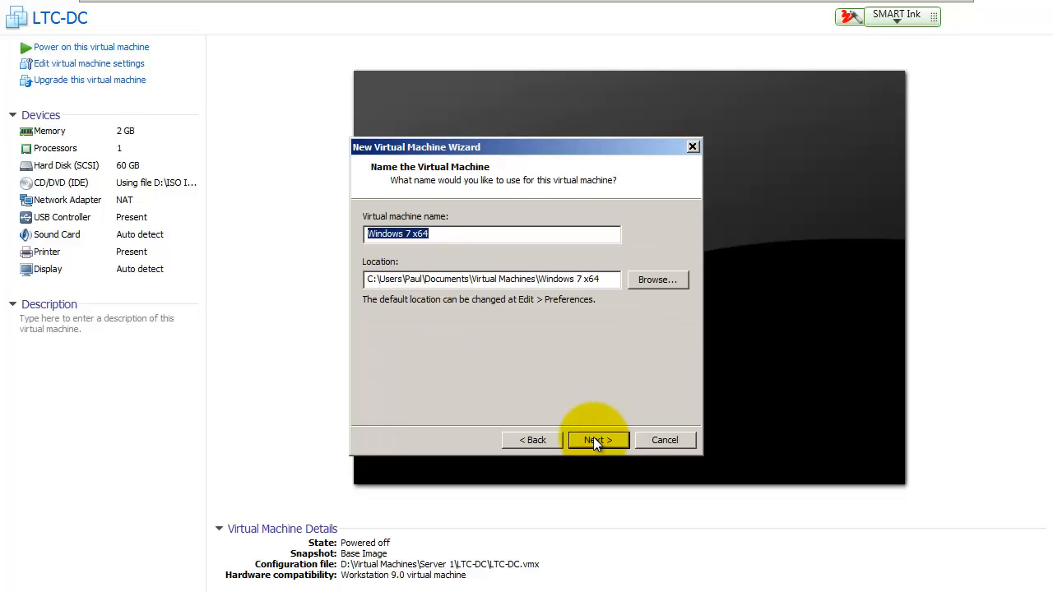
Step: Browse to DATA (D:) > Virtual Machines > Server 1 and create a 'Windows 7 Client' folder as the location
left_click(649, 278)
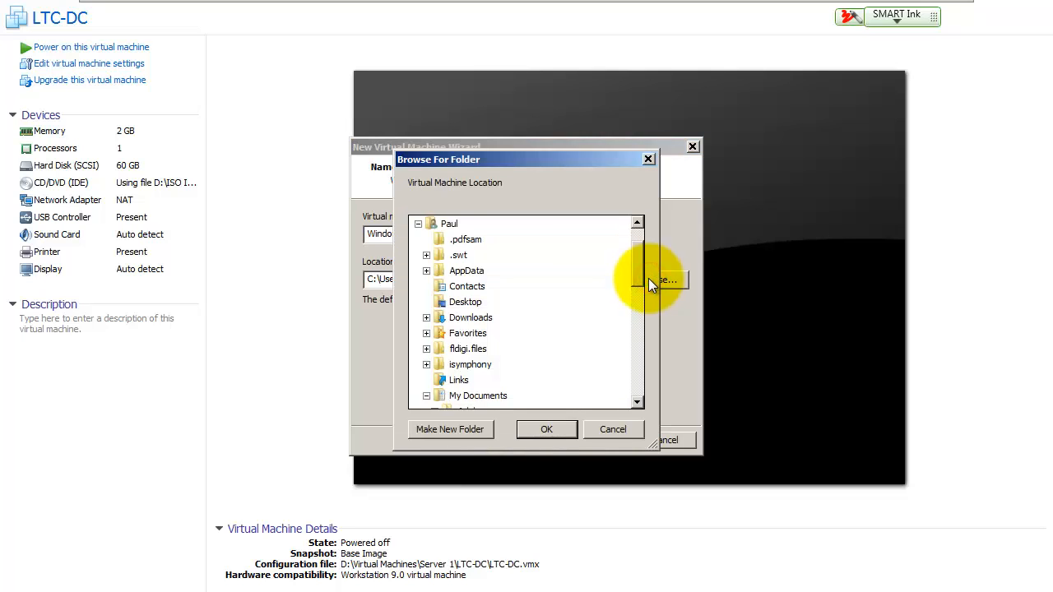
left_click(636, 278)
left_click(418, 270)
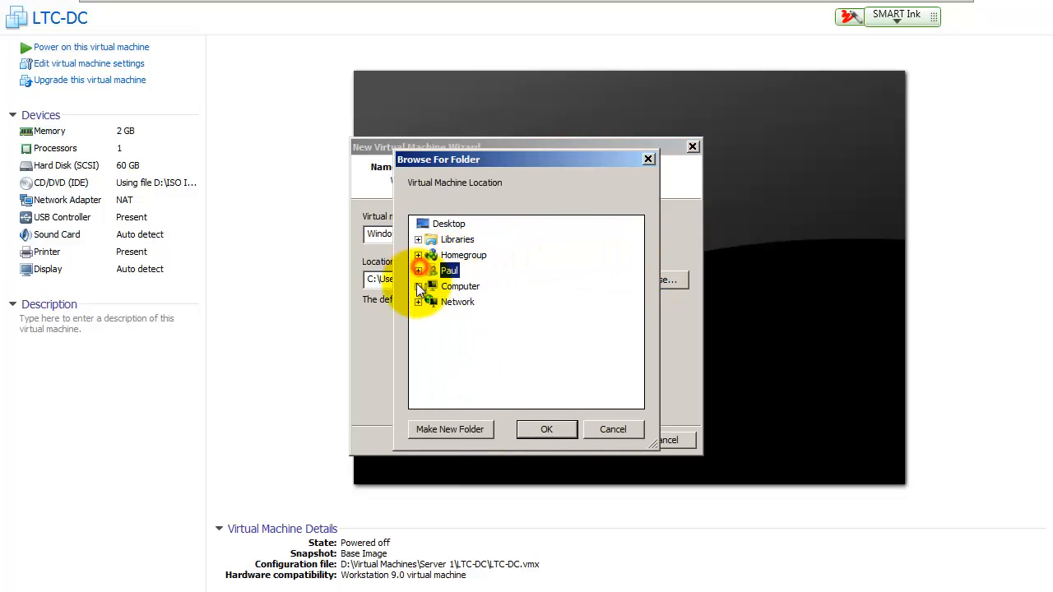
left_click(418, 287)
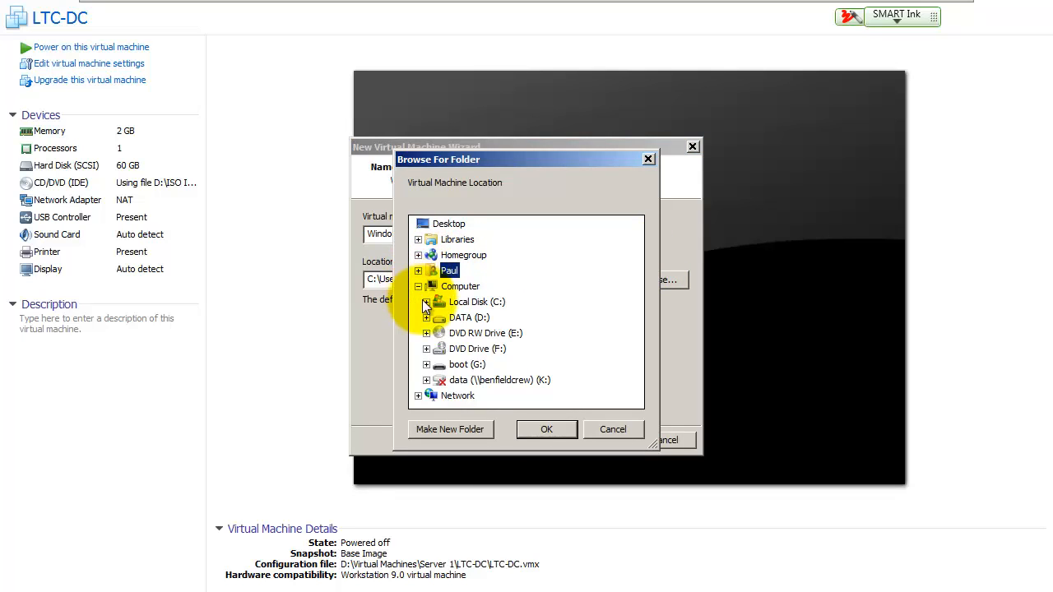
double_click(462, 319)
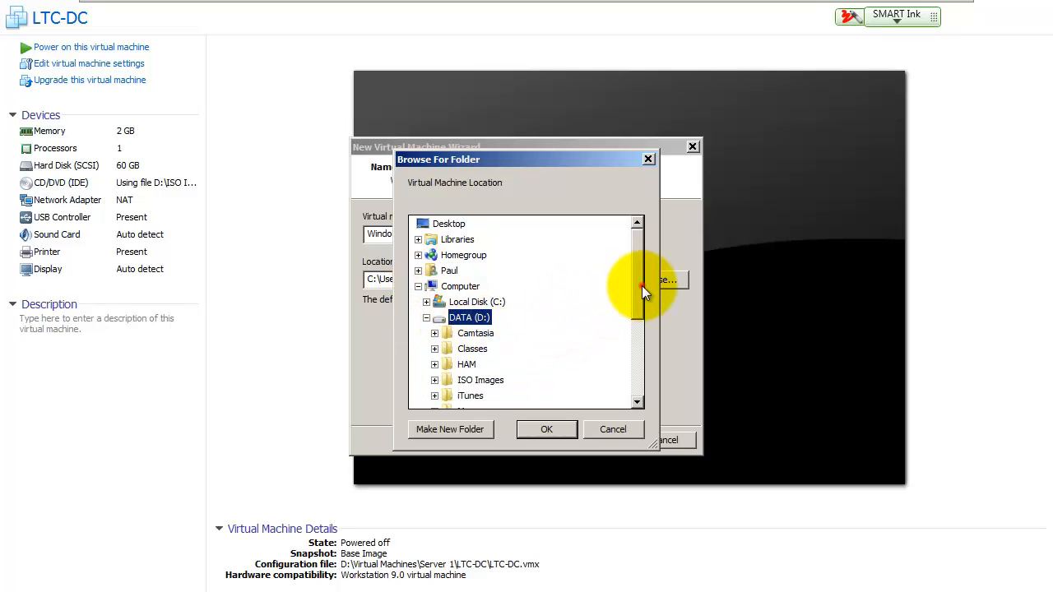
left_click_drag(641, 286, 635, 371)
left_click(471, 333)
left_click(482, 319)
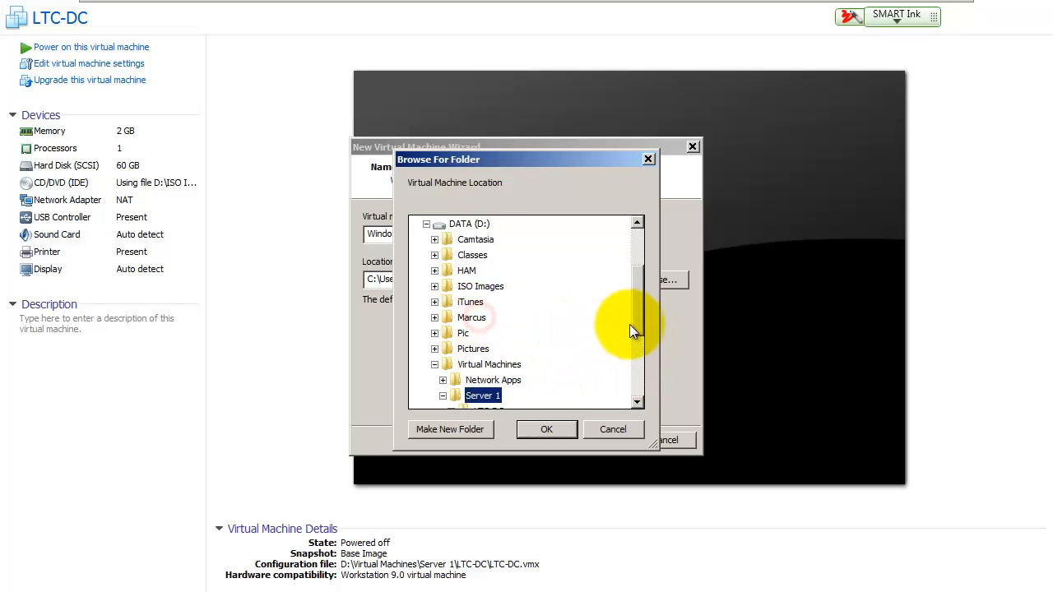
left_click_drag(636, 329, 634, 361)
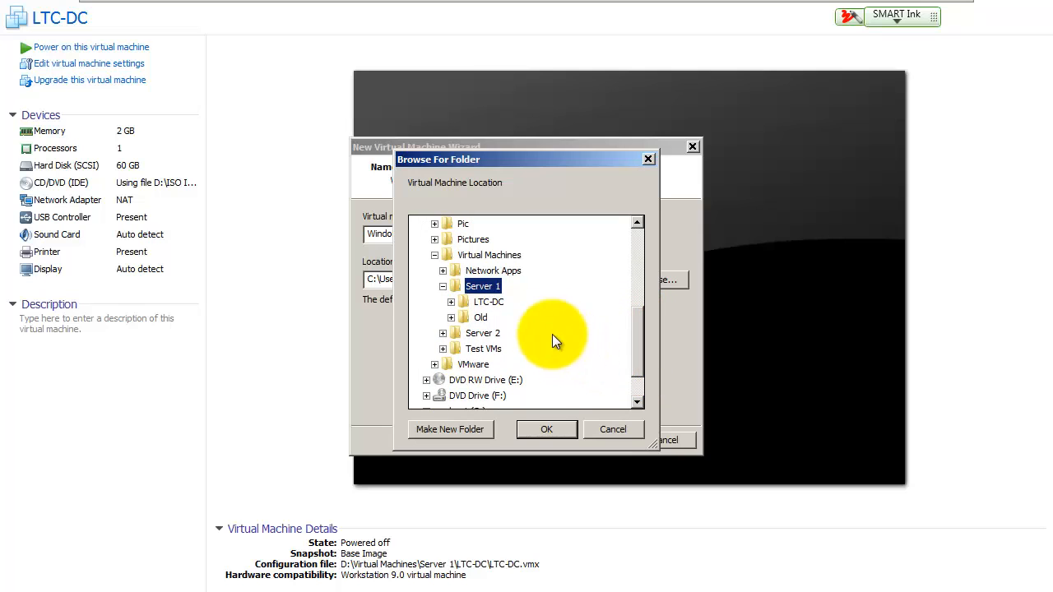
left_click(465, 432)
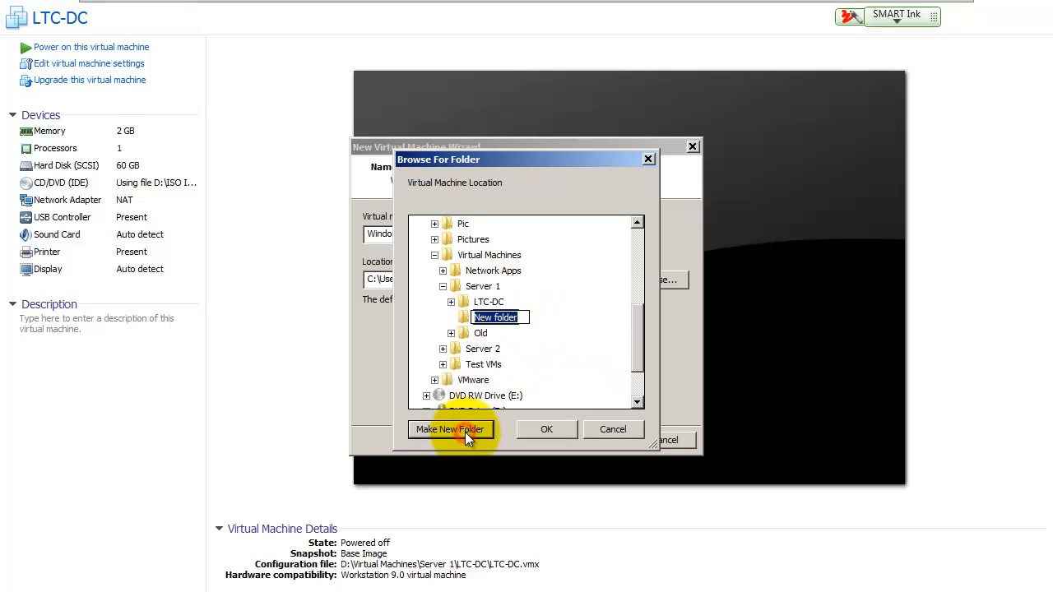
type("Windows 7 Client")
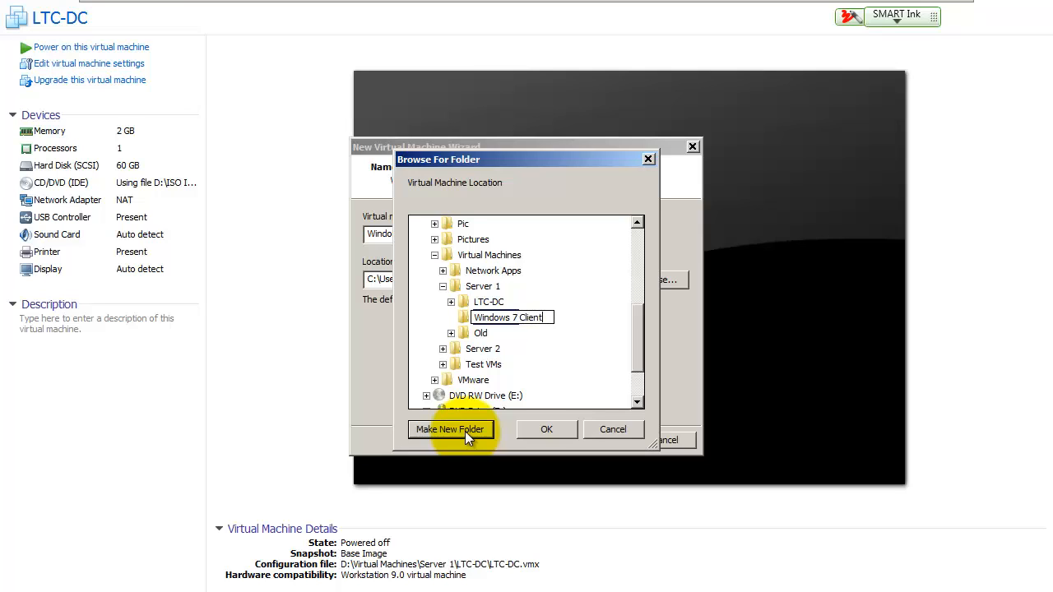
left_click(550, 430)
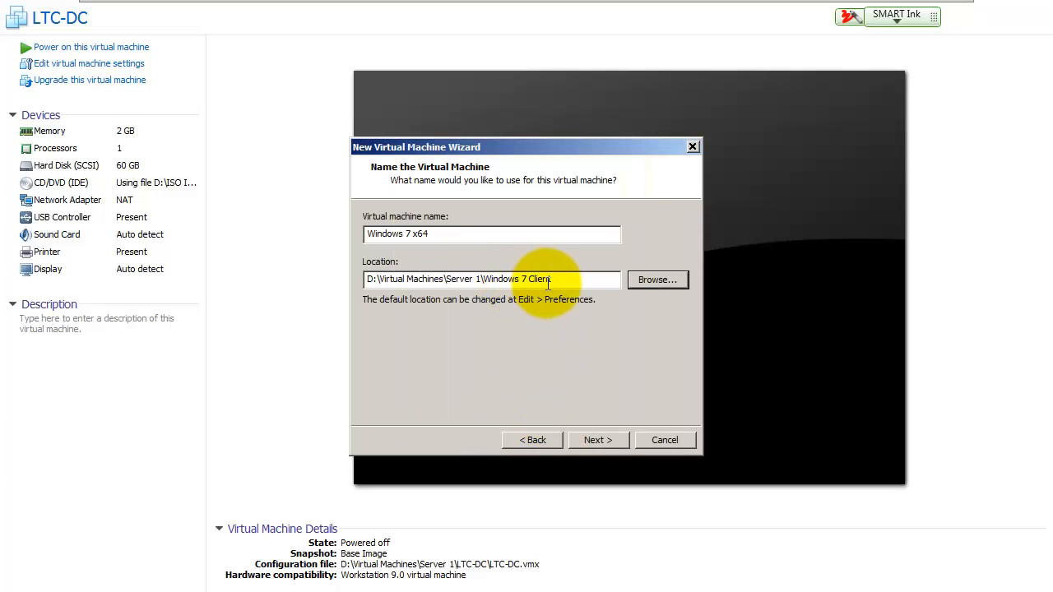
Step: Rename the virtual machine to 'Windows 7 Client'
left_click(491, 236)
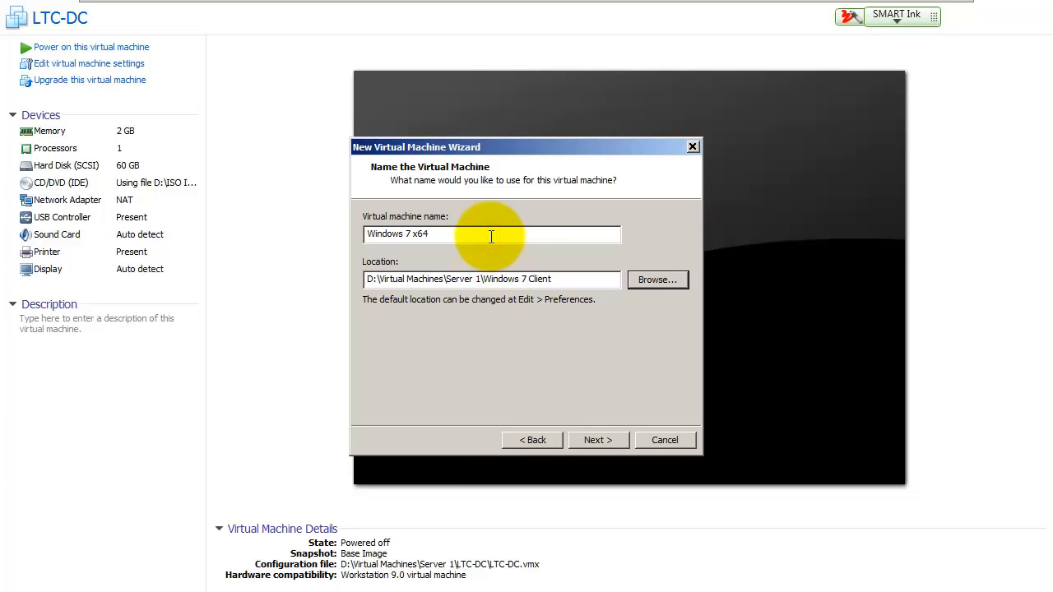
key("BackSpace")
key("BackSpace")
type("Cle")
key("BackSpace")
type("ient")
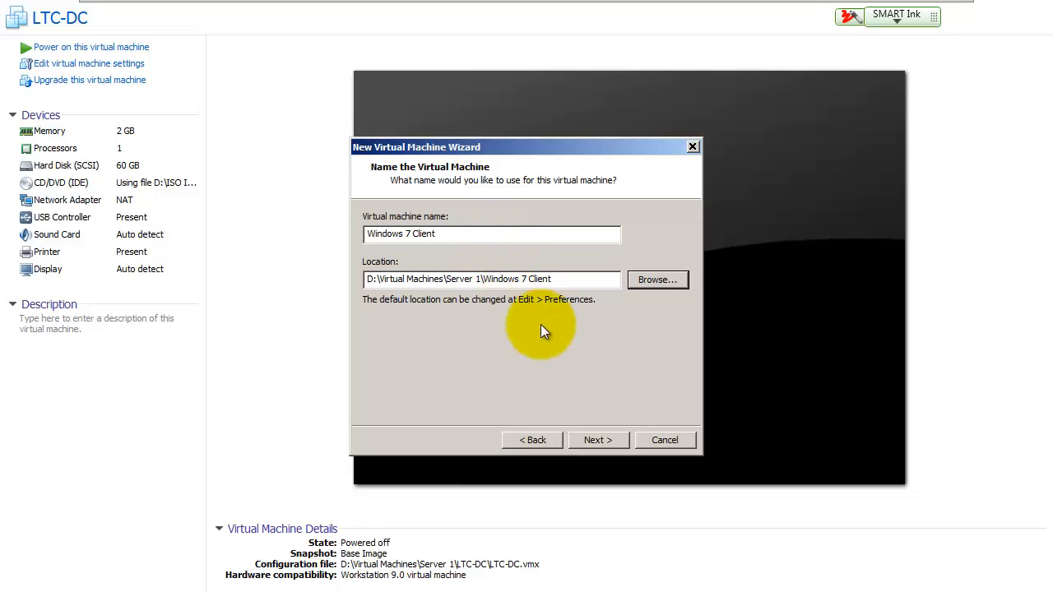
left_click(593, 440)
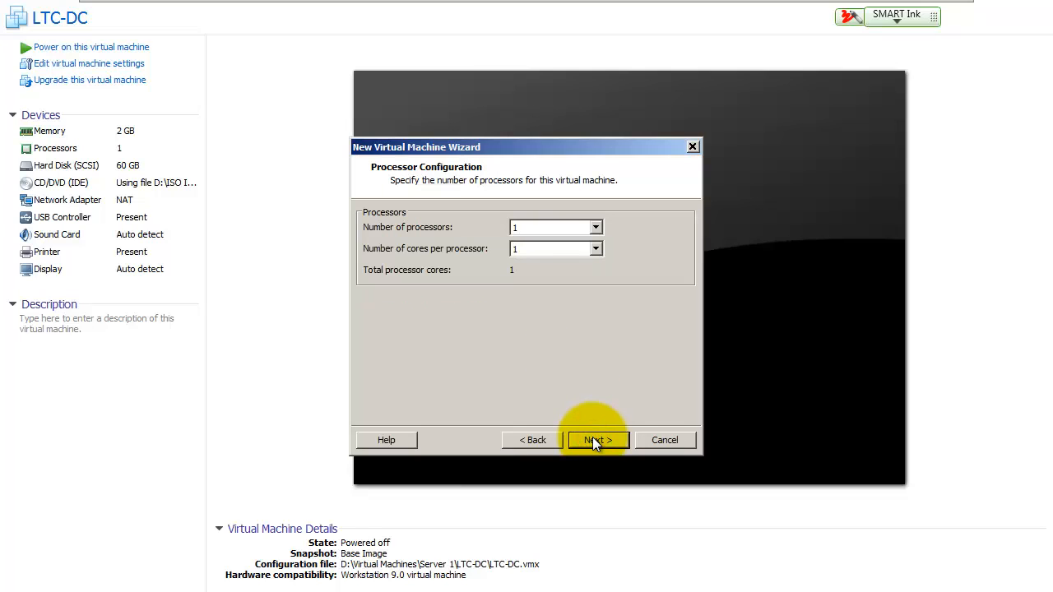
Step: Keep the defaults of 1 processor, 2048 MB, NAT, SCSI, and a new 60 GB split disk, then create the machine
left_click(593, 438)
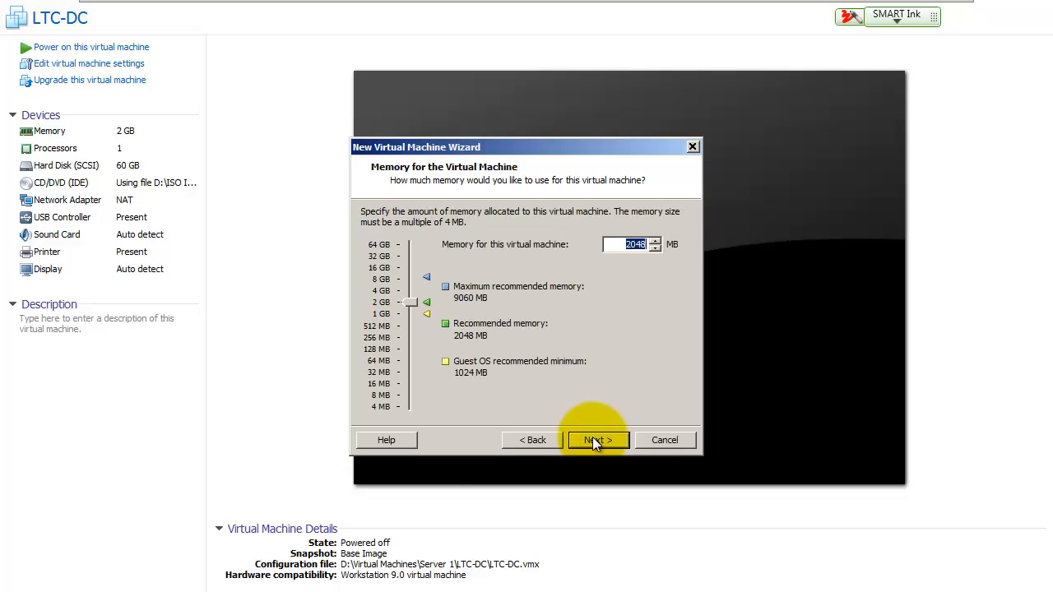
left_click(592, 438)
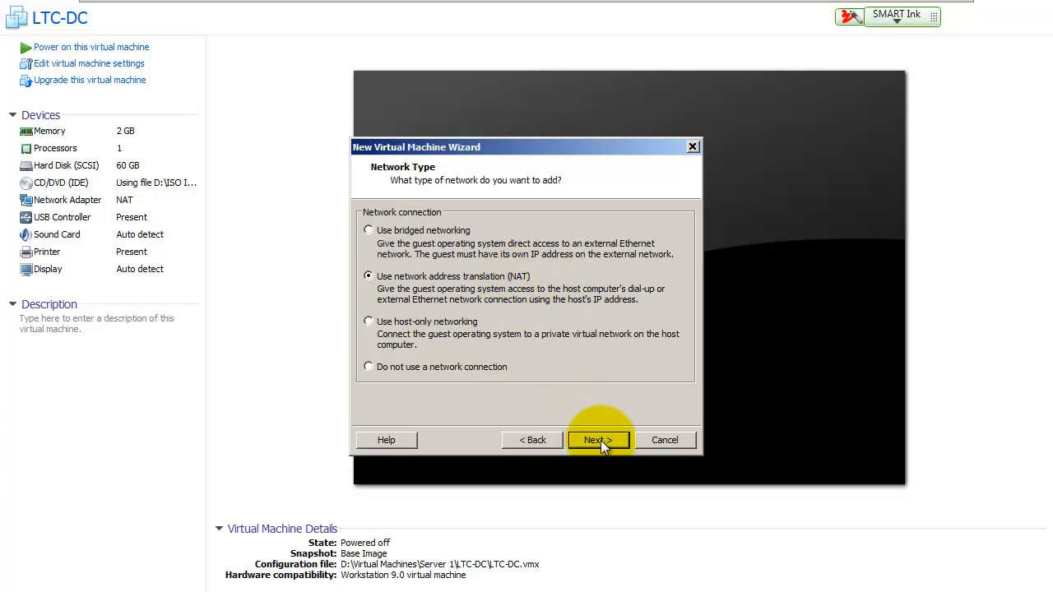
left_click(601, 440)
left_click(600, 440)
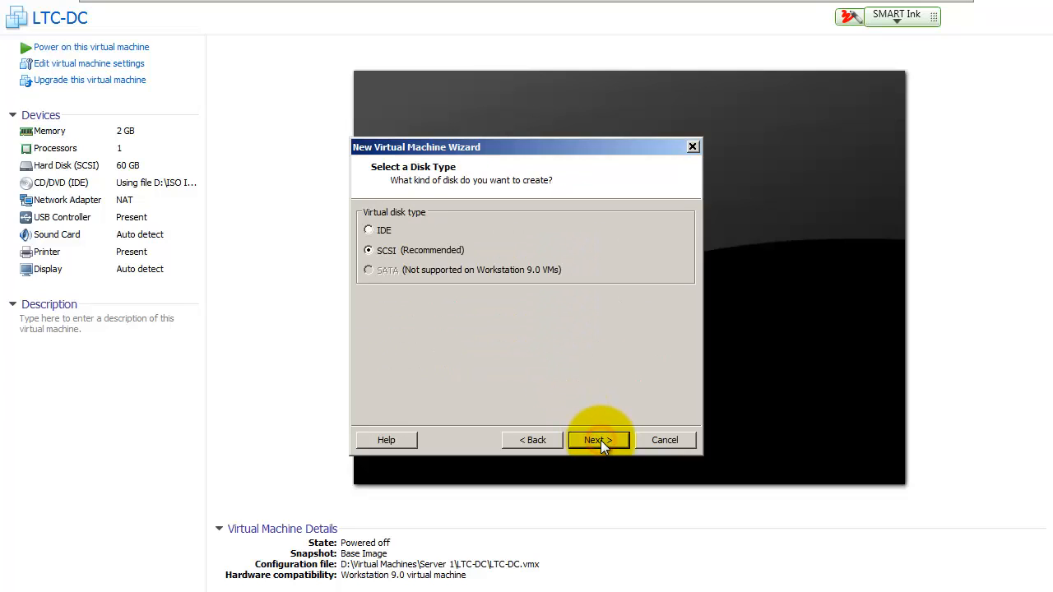
left_click(600, 440)
left_click(599, 440)
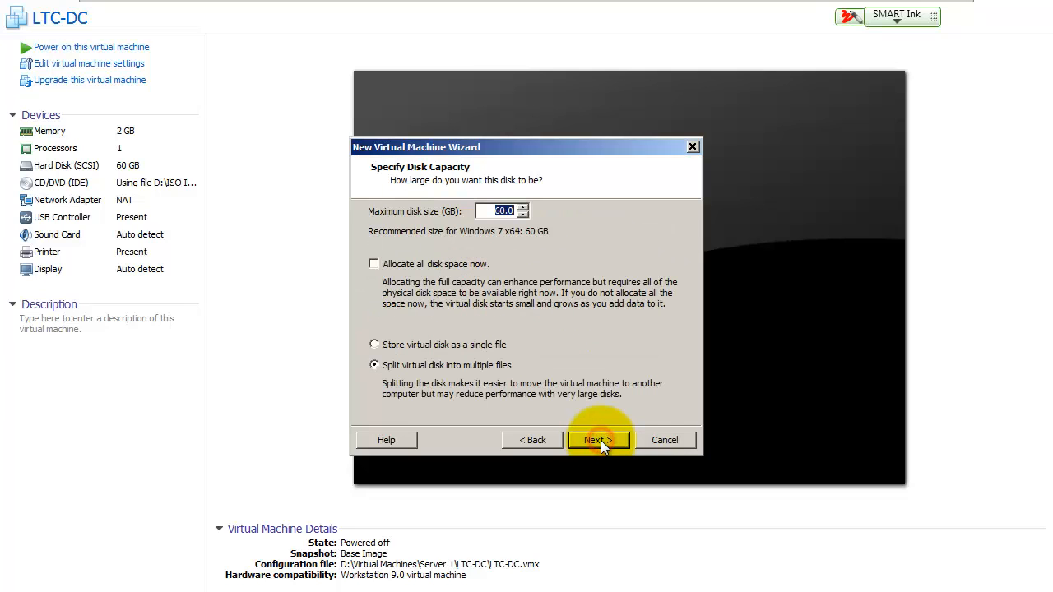
left_click(600, 440)
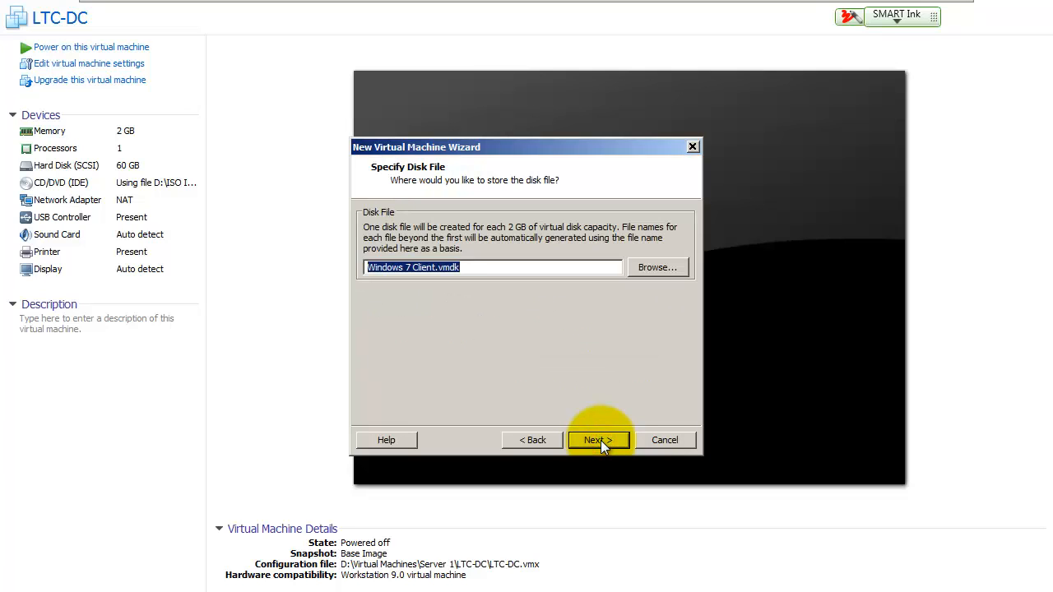
left_click(600, 440)
left_click(601, 441)
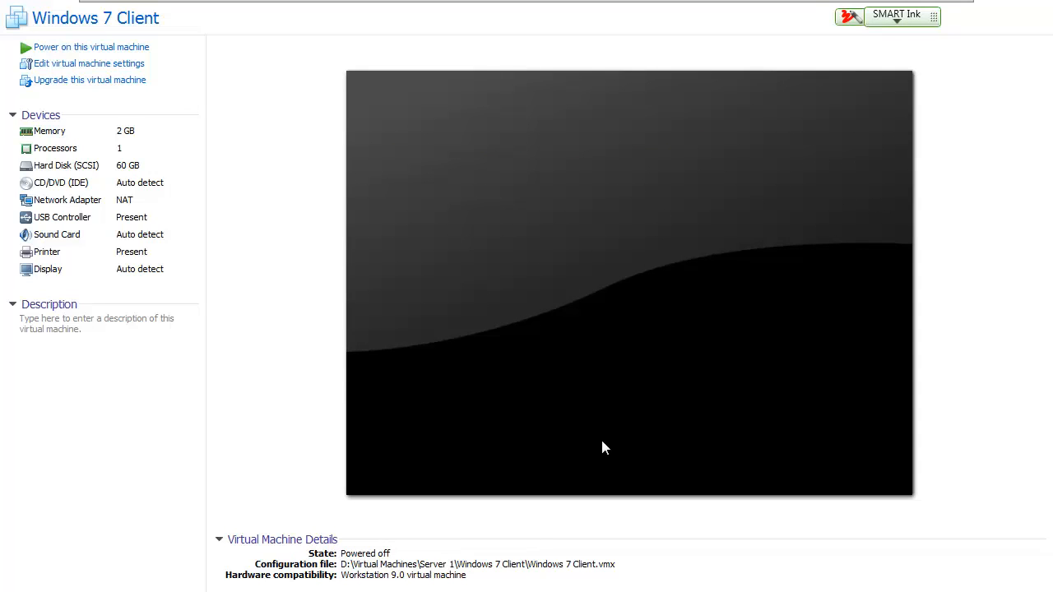
Step: Switch the CD/DVD (IDE) drive to use an ISO image file
left_click(71, 183)
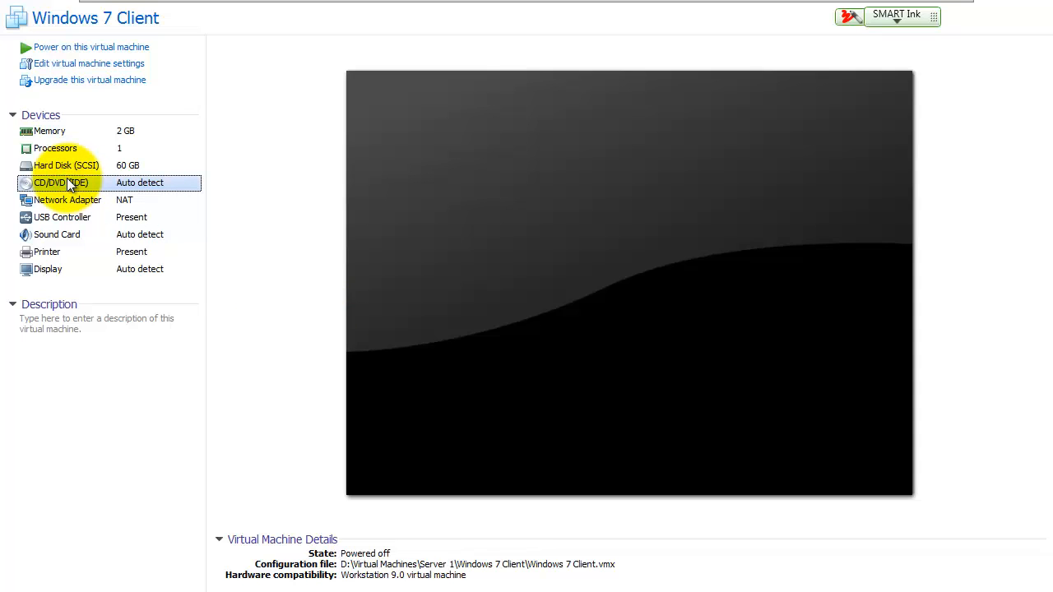
double_click(67, 181)
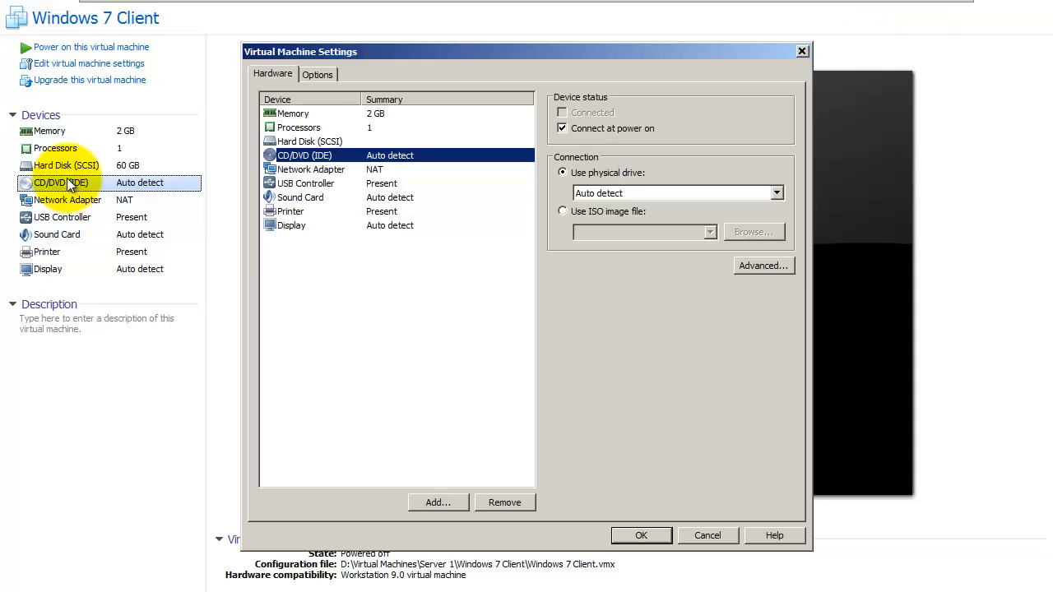
left_click(563, 212)
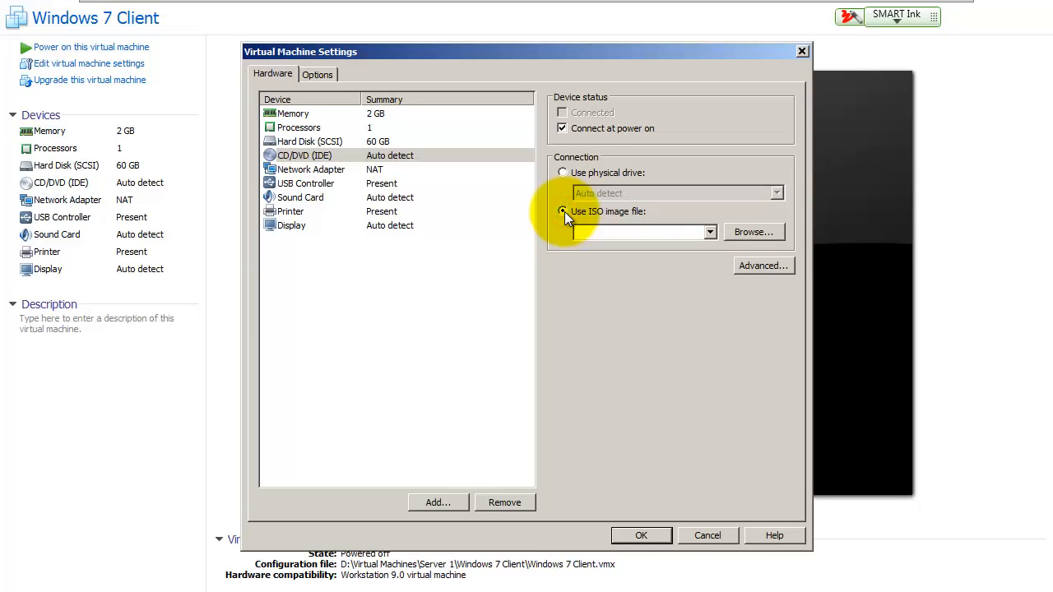
left_click(760, 234)
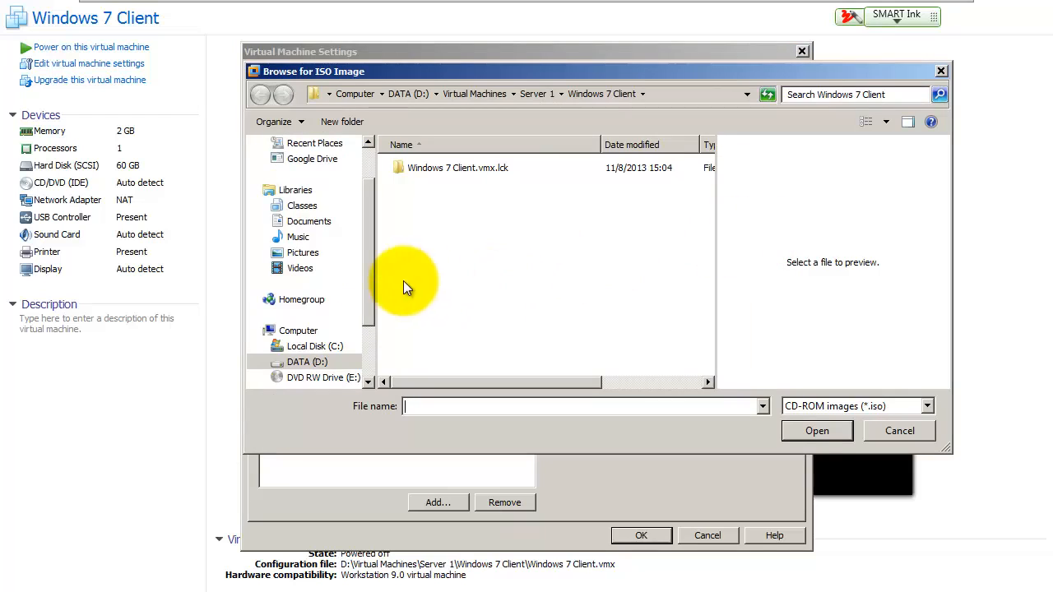
Step: Select en_windows_7_professional_with_sp1_x86_dvd_u_677056.iso from D:\ISO Images\Windows, save, and power on the VM
left_click(306, 362)
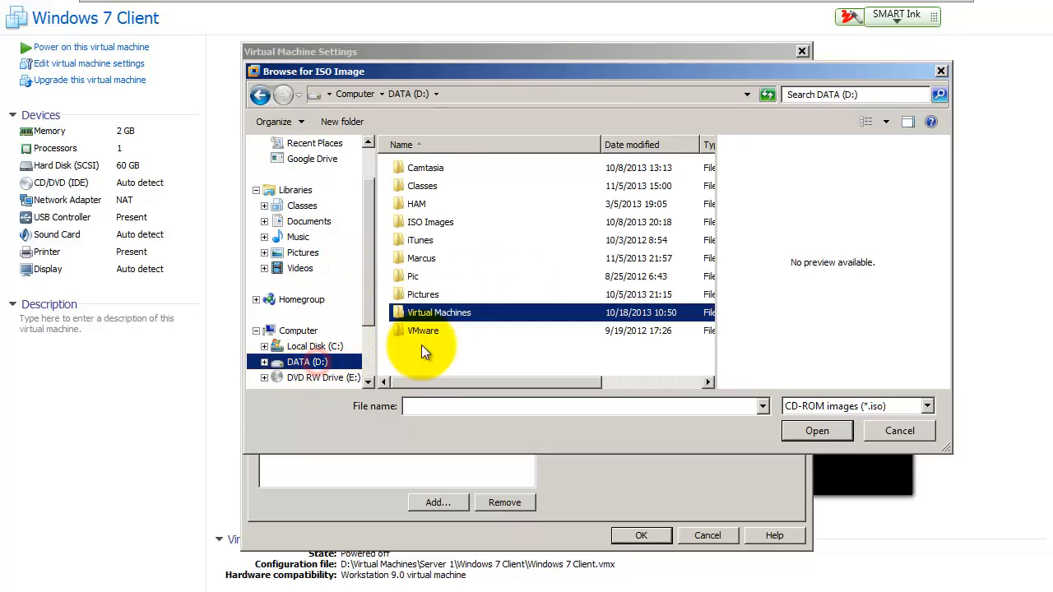
double_click(432, 224)
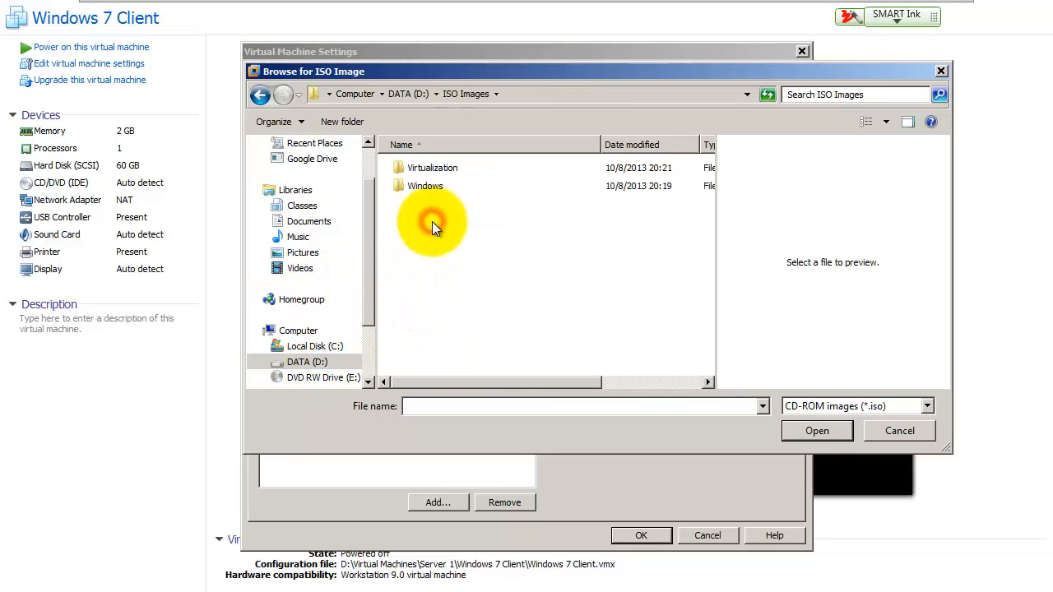
left_click(424, 189)
double_click(424, 188)
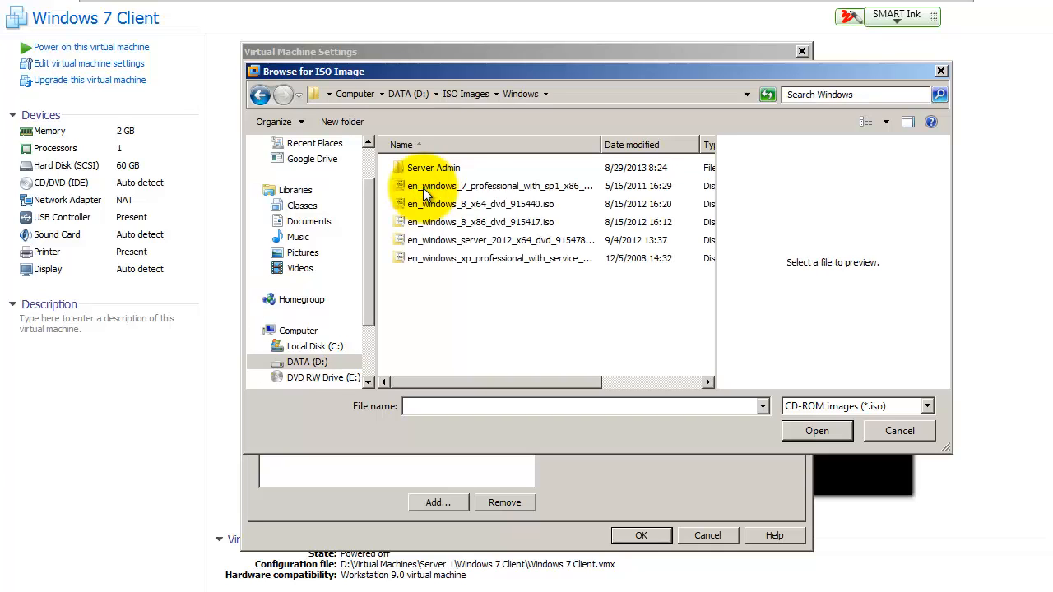
left_click(468, 188)
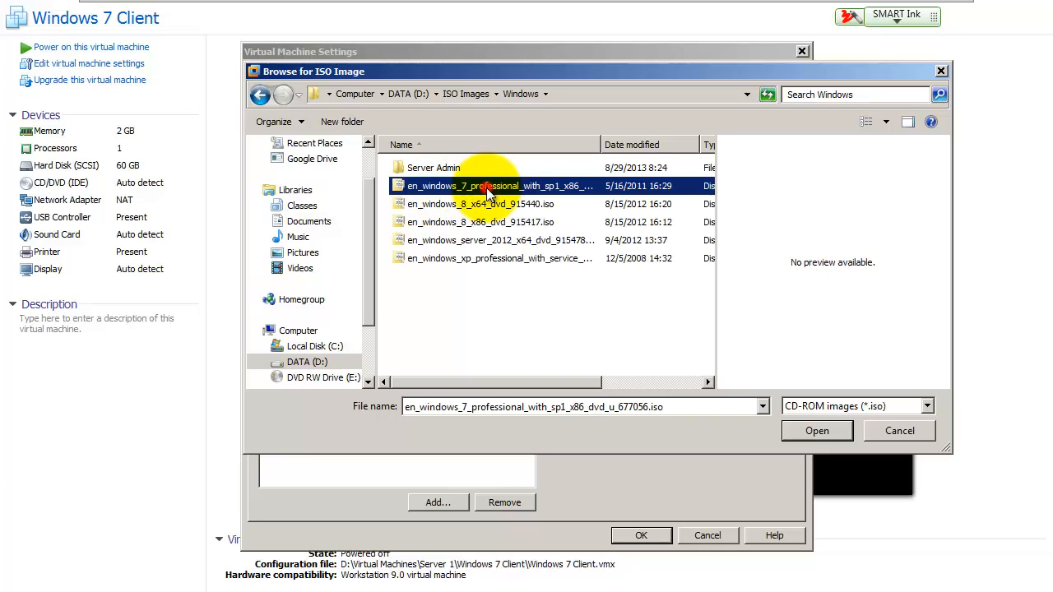
left_click(825, 423)
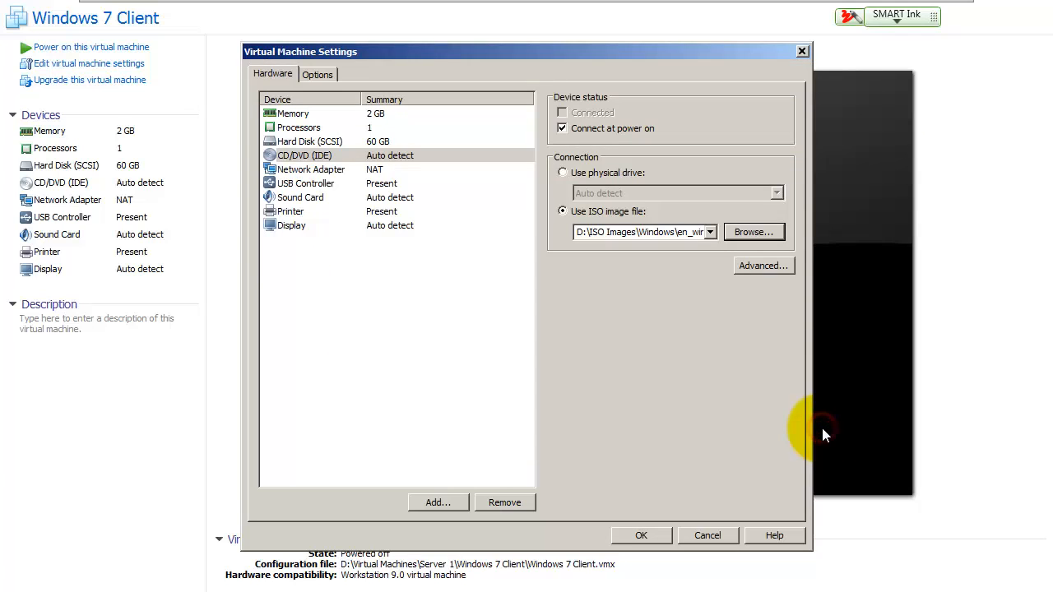
left_click(651, 536)
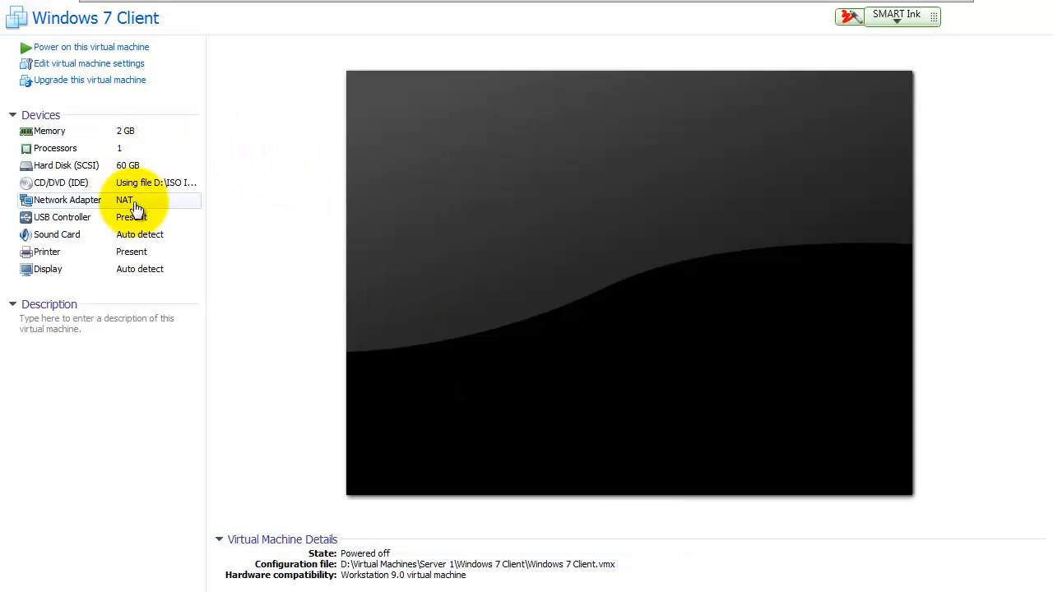
left_click(118, 51)
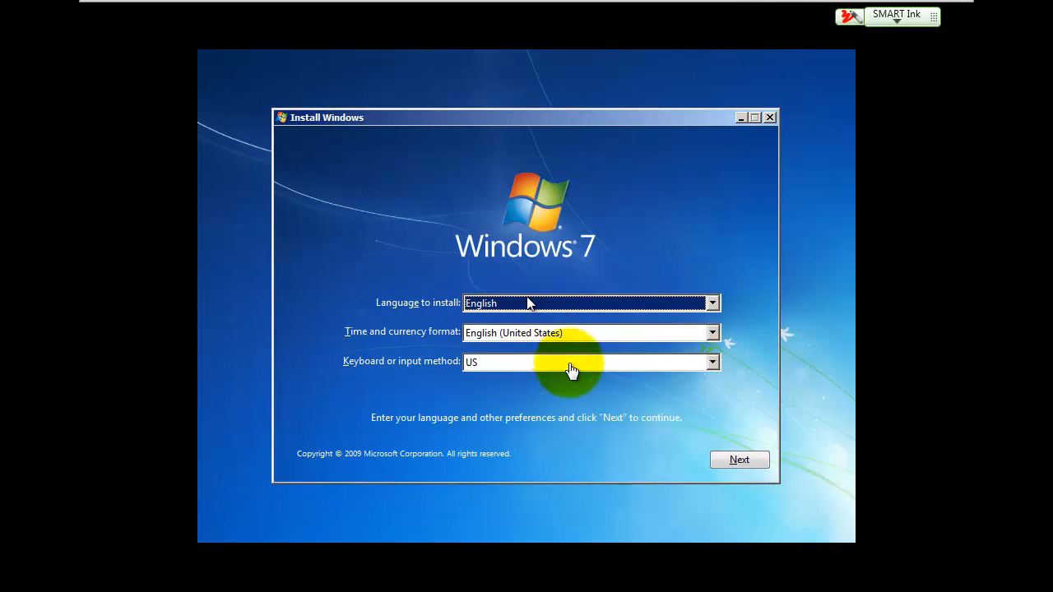
Step: Keep English/US settings, install now, accept the licence, and do a Custom install onto Disk 0
left_click(735, 462)
left_click(731, 461)
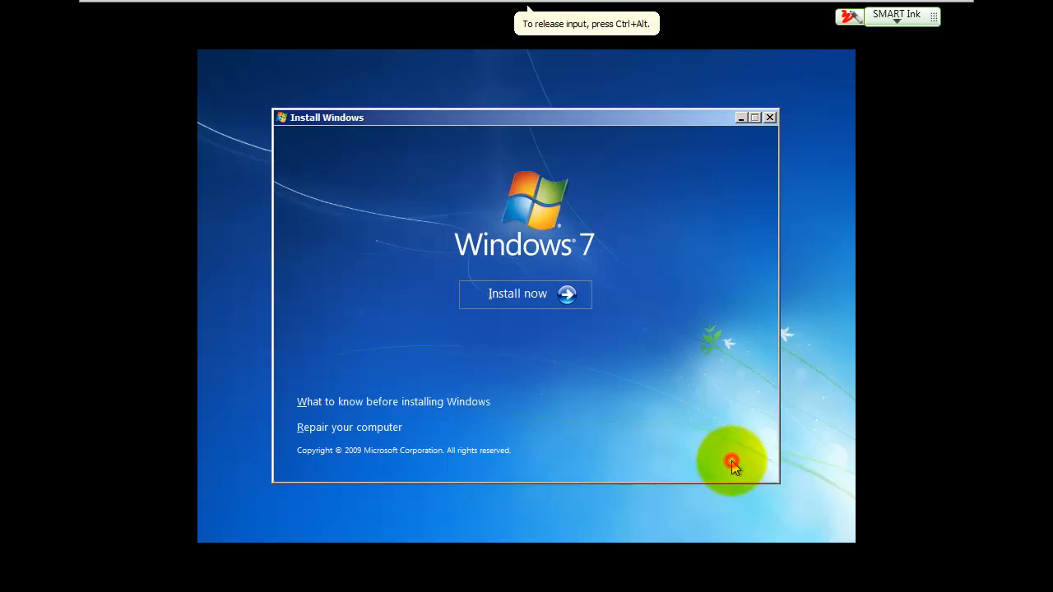
left_click(529, 293)
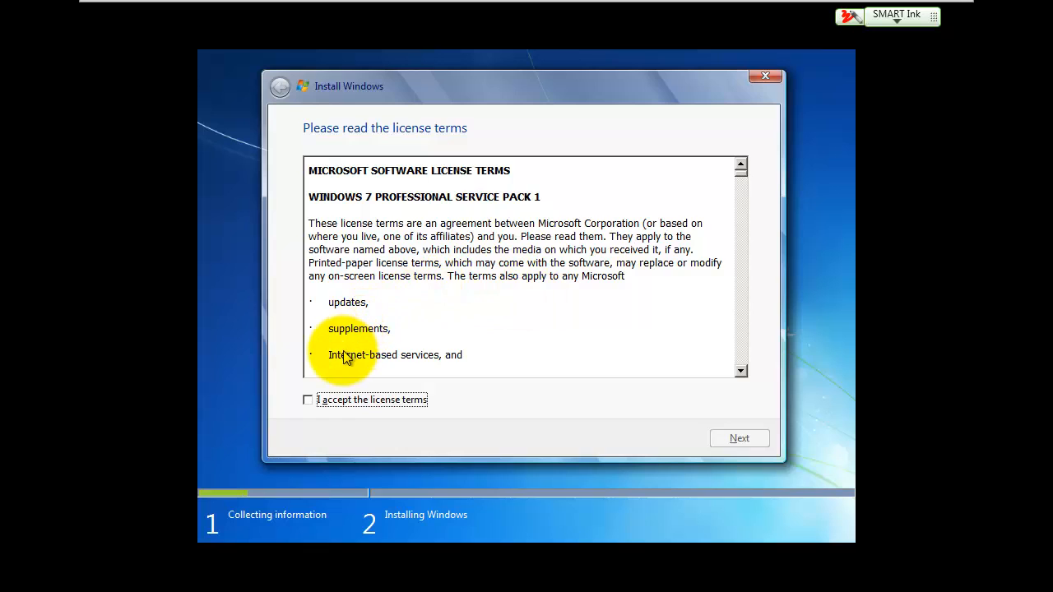
left_click(307, 400)
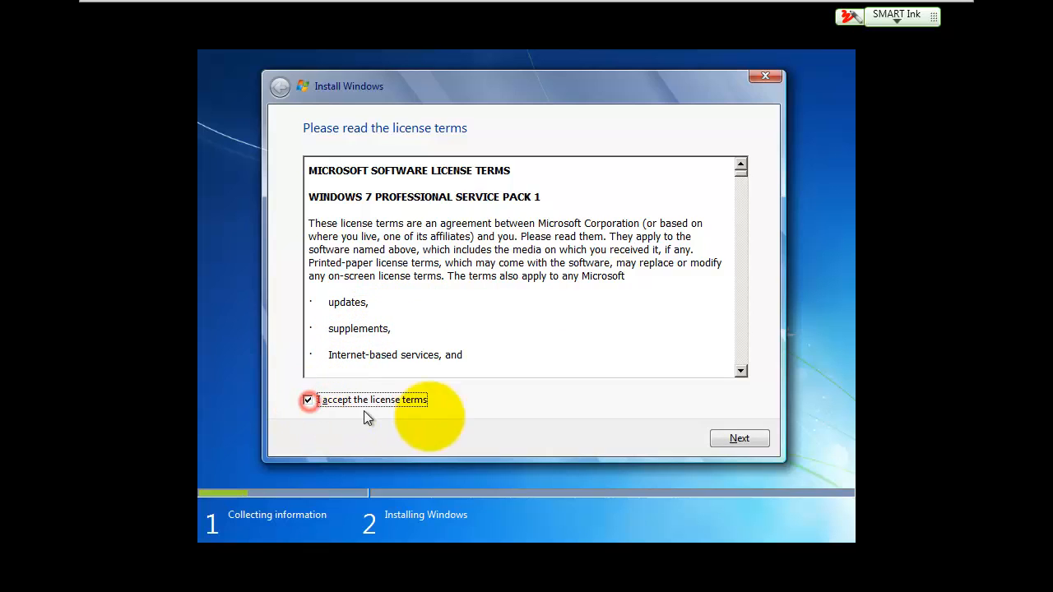
left_click(730, 440)
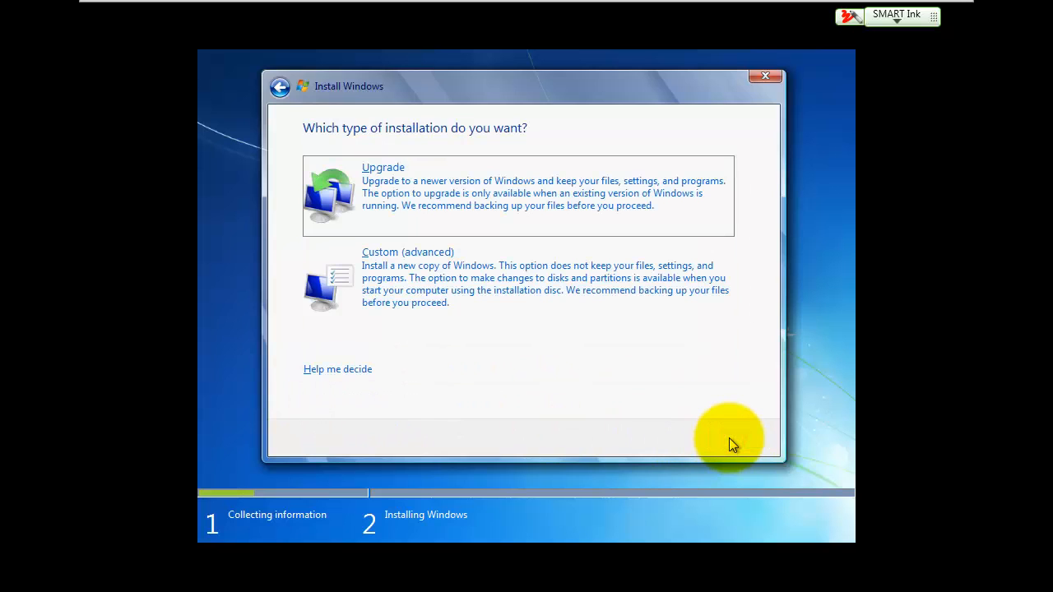
left_click(494, 284)
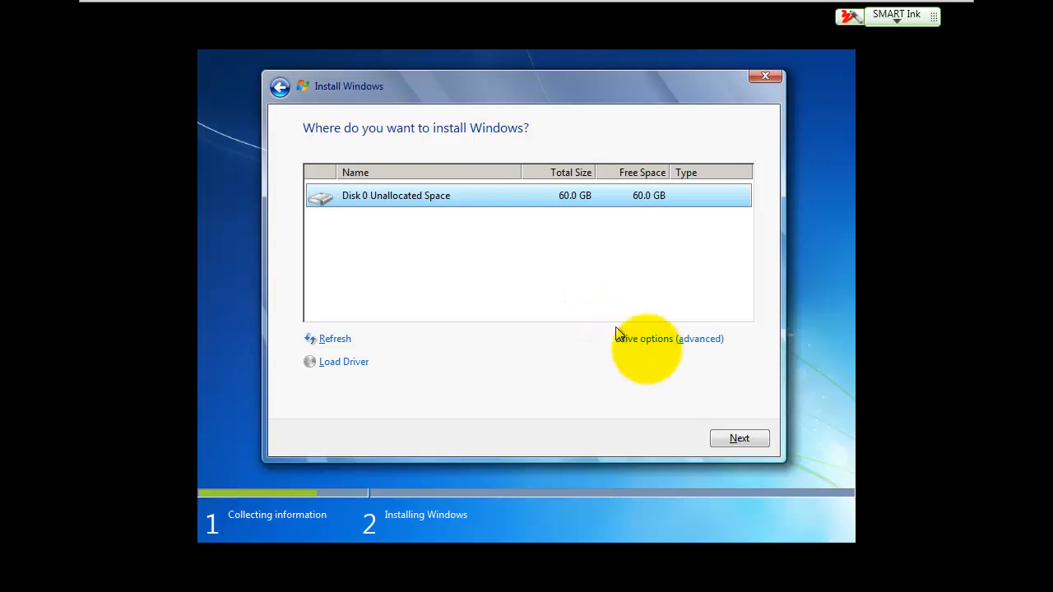
left_click(726, 440)
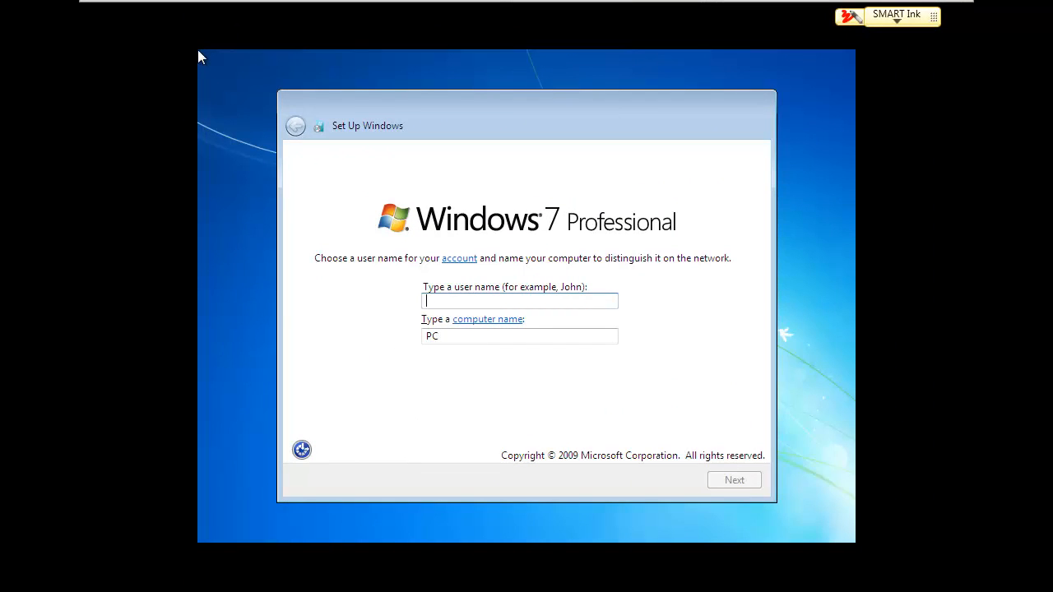
Step: Enter user name Student and computer name Win7 for the Windows 7 guest
left_click(482, 300)
type("St")
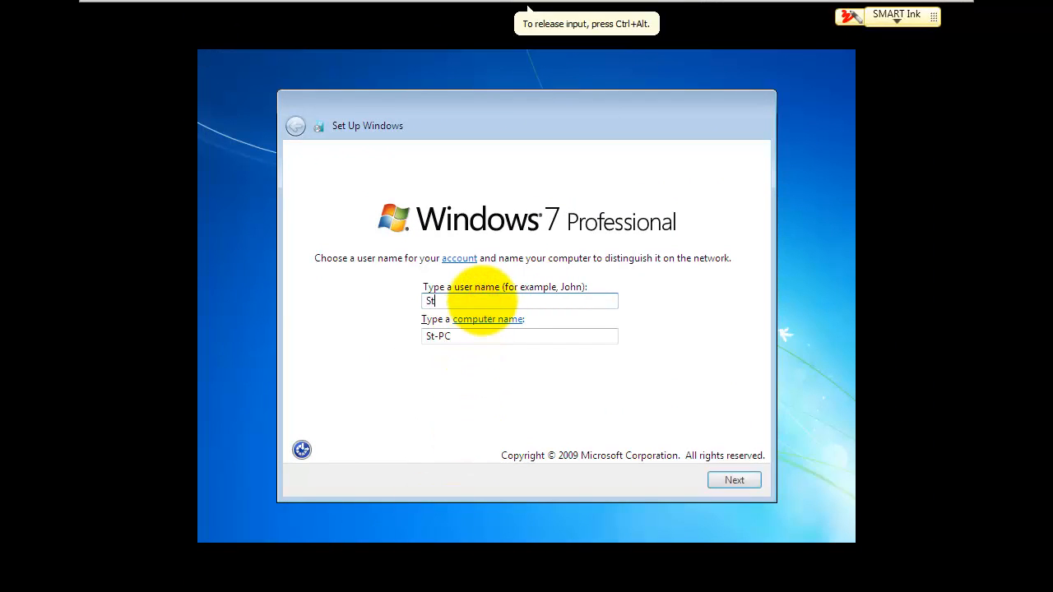
type("udent")
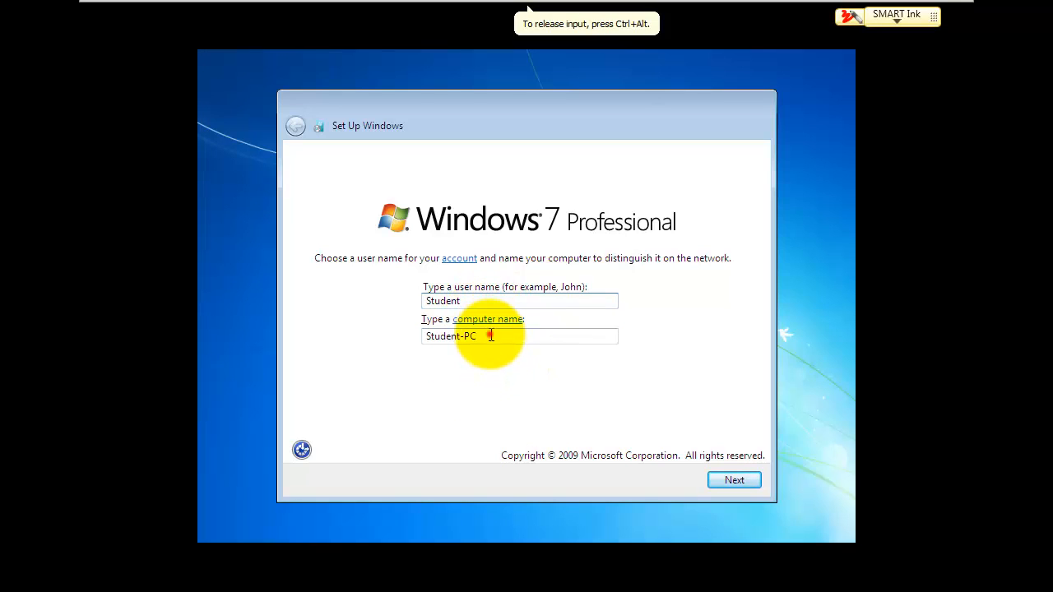
mouse_move(490, 334)
left_mouse_down()
mouse_move(441, 331)
mouse_move(495, 334)
left_mouse_up()
type("Win7")
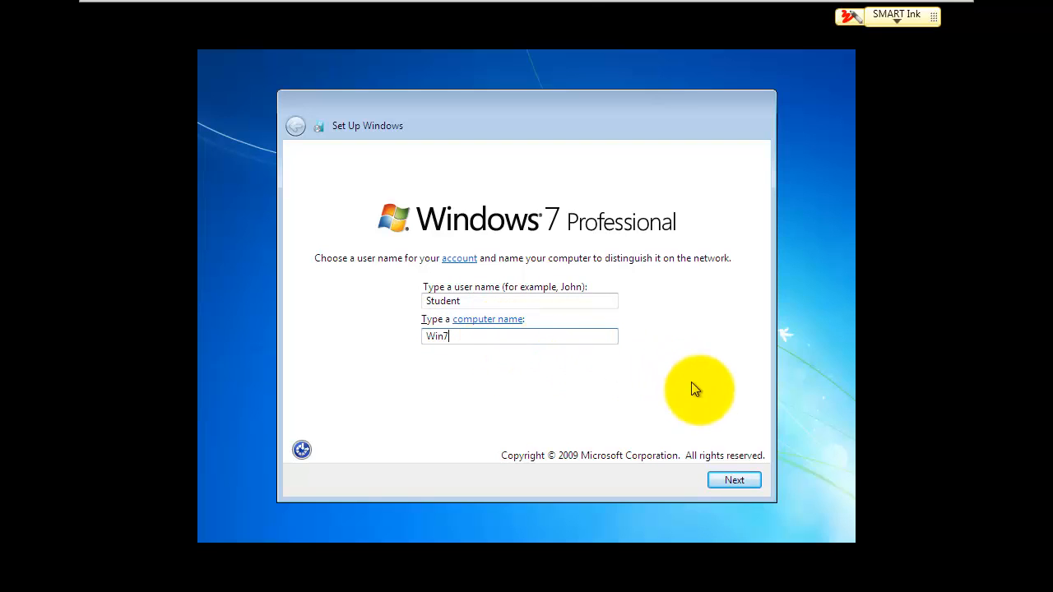
left_click(728, 479)
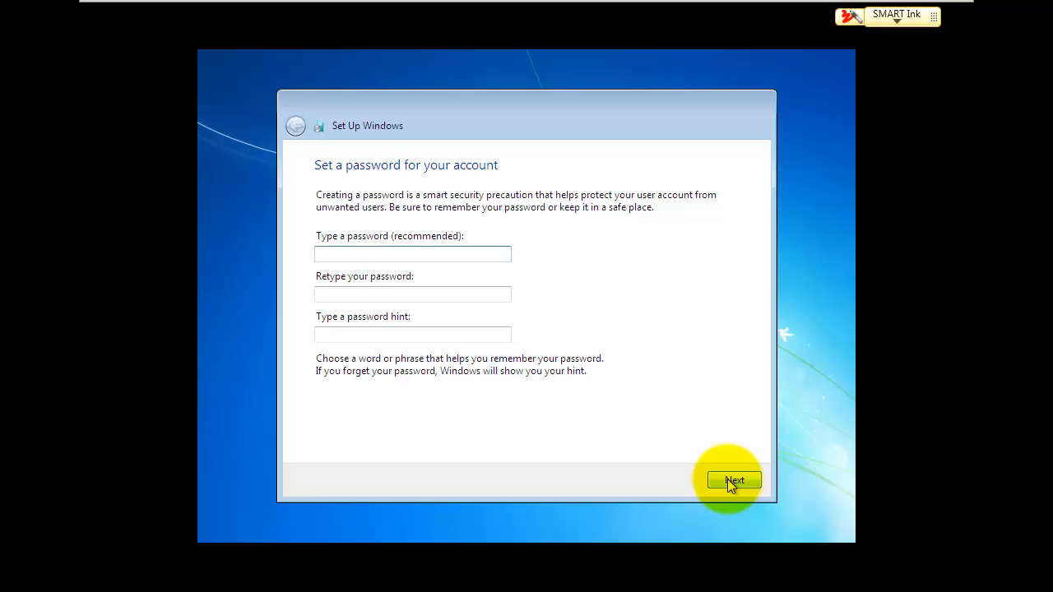
Step: Enter and confirm the account password, add a password hint, and continue
type("password")
key("Tab")
type("pass")
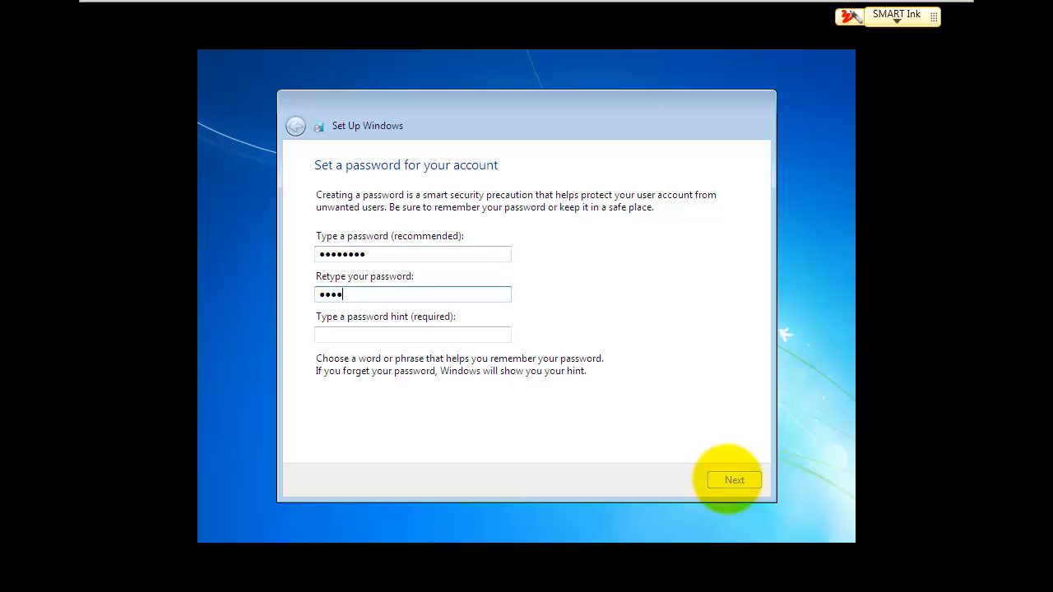
type("word")
key("Tab")
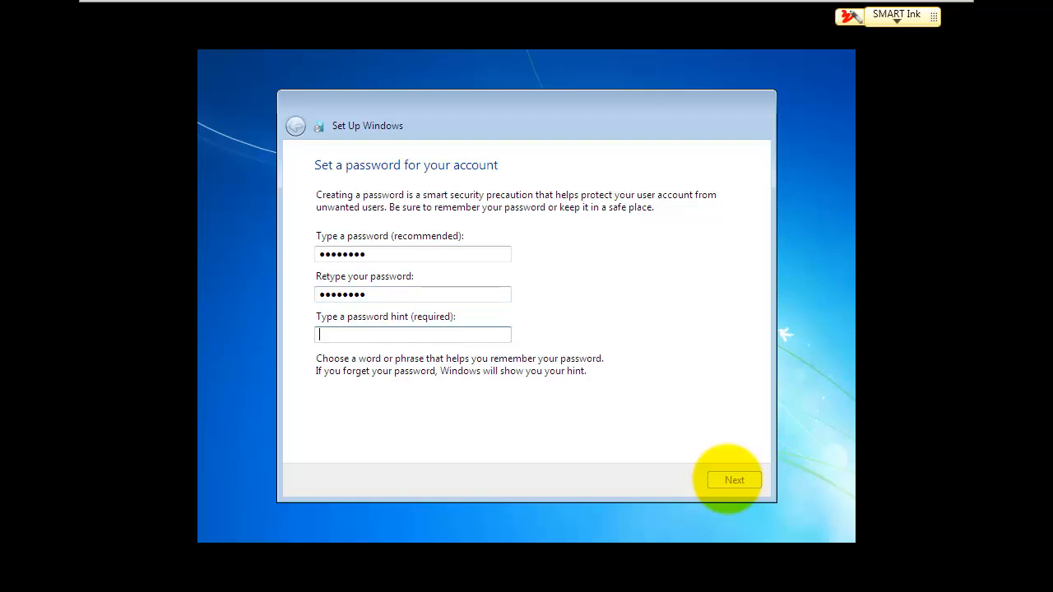
type("password")
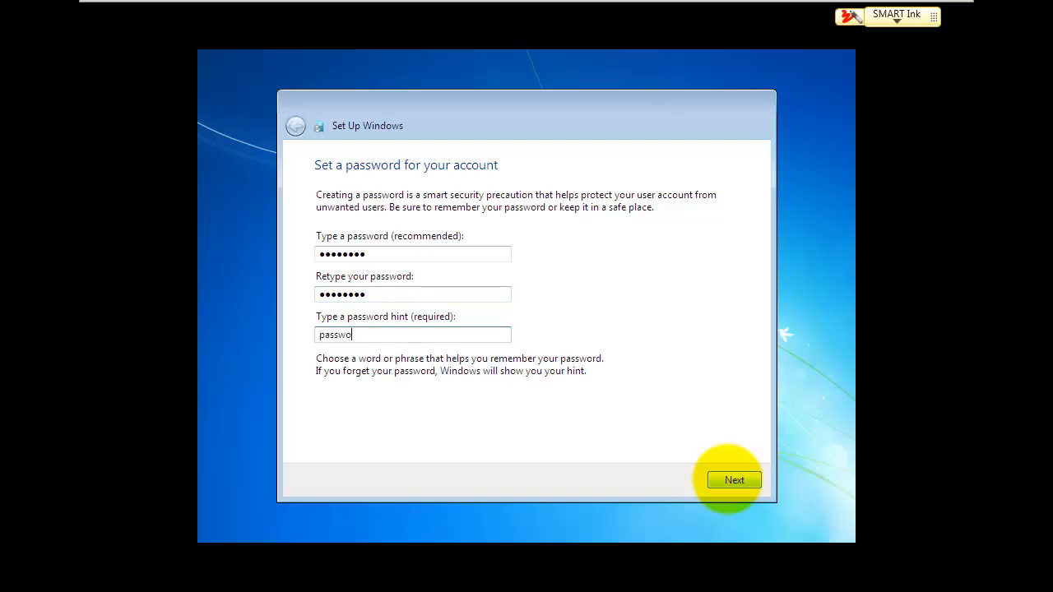
left_click(740, 481)
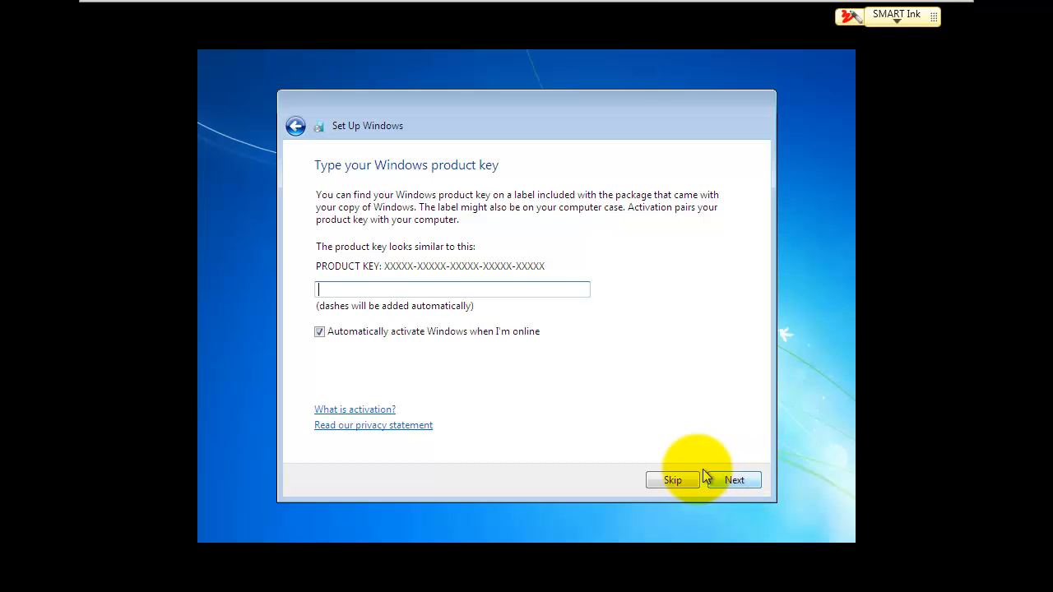
Step: Skip the product key, choose Ask me later, set Central Time (US & Canada), and choose Work network
left_click(681, 481)
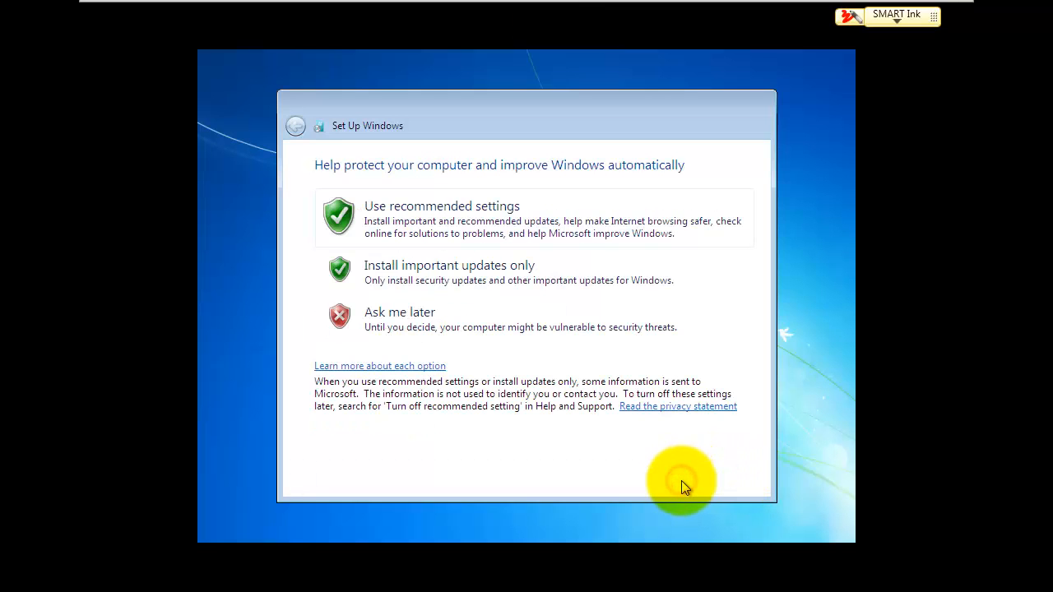
left_click(416, 329)
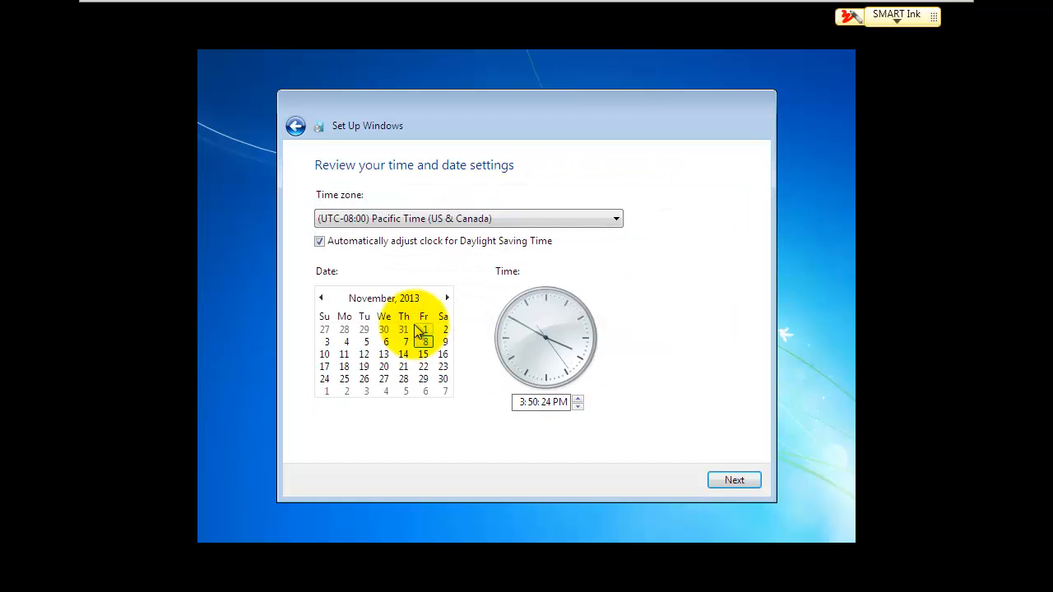
left_click(427, 220)
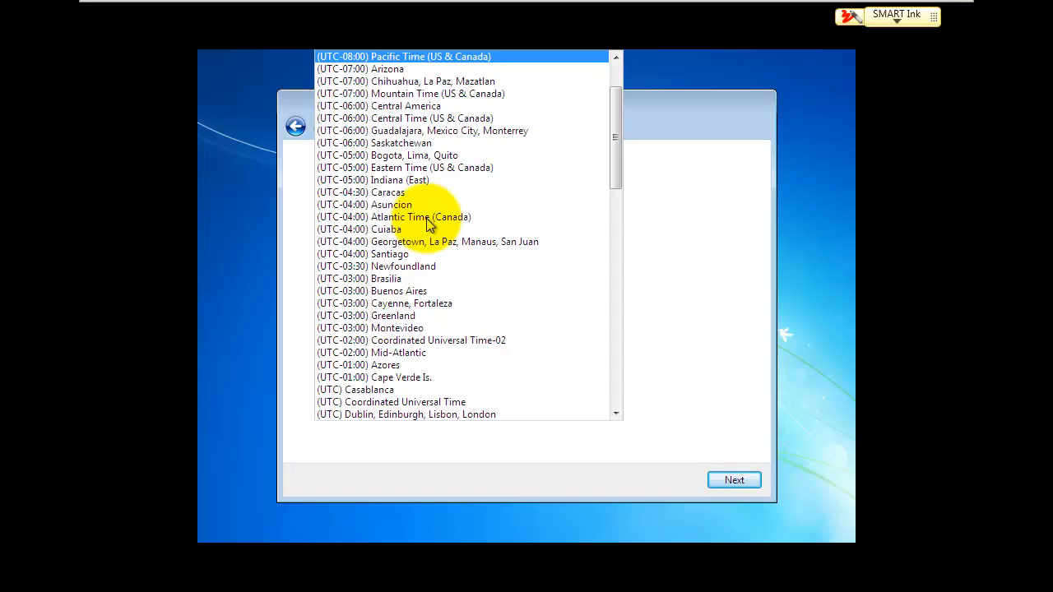
left_click(404, 118)
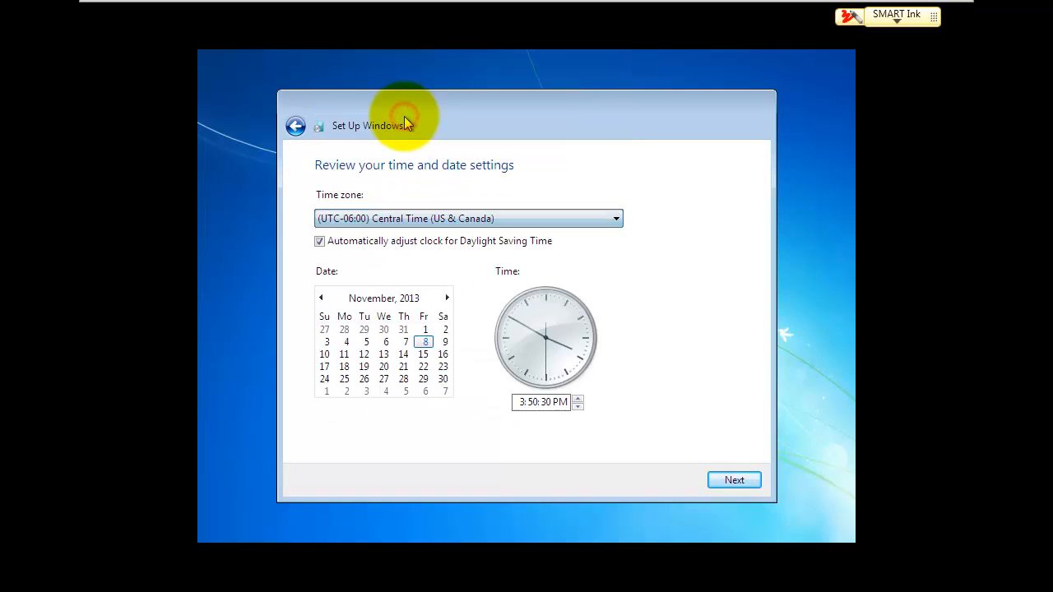
left_click(731, 478)
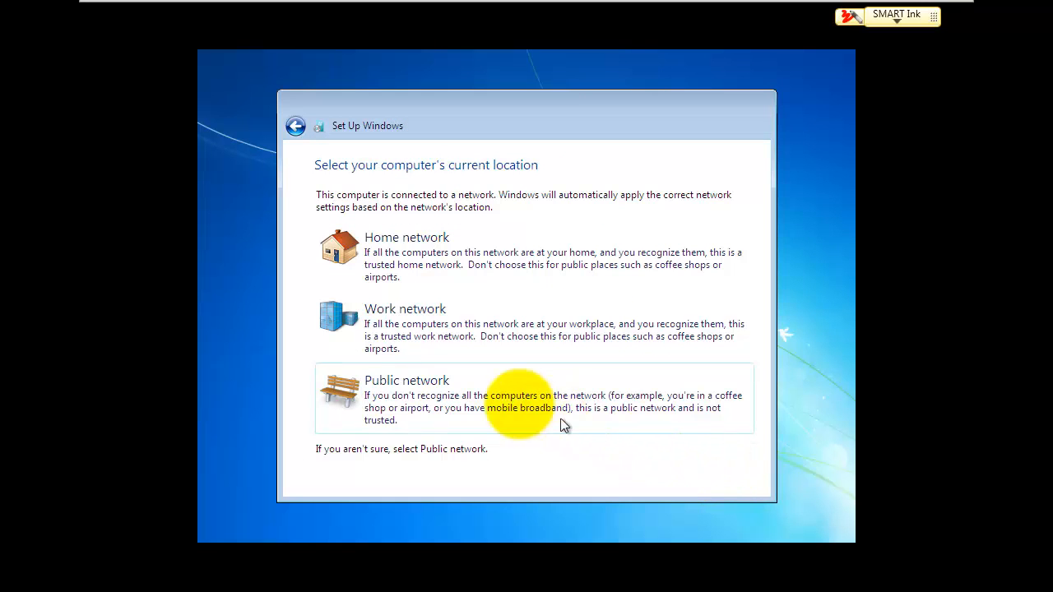
left_click(395, 328)
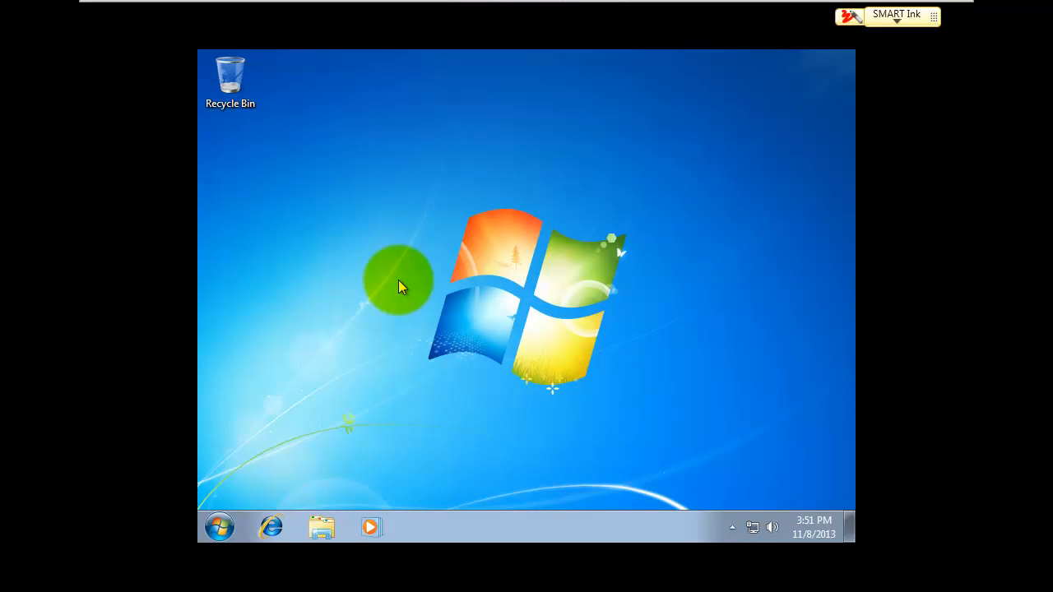
Step: Start the VMware Tools installation from the VM menu and connect its installer disc
mouse_move(221, 5)
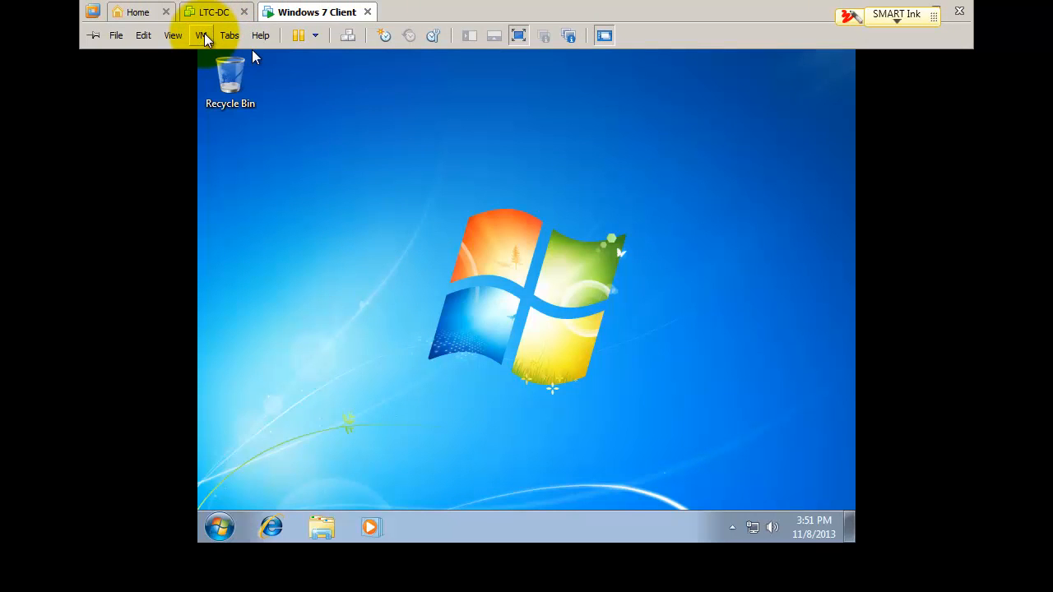
left_click(202, 36)
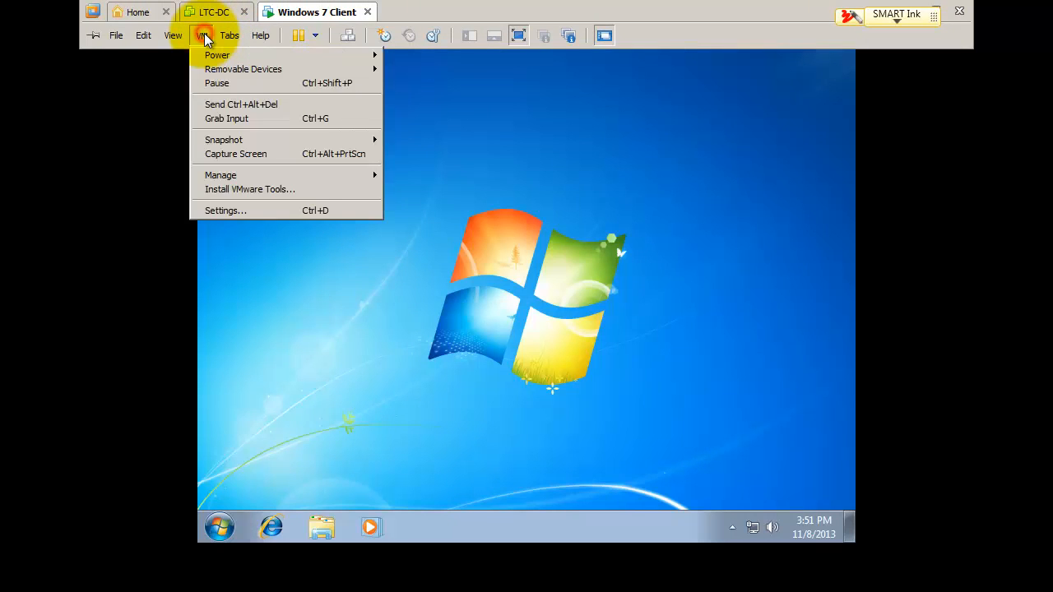
left_click(213, 190)
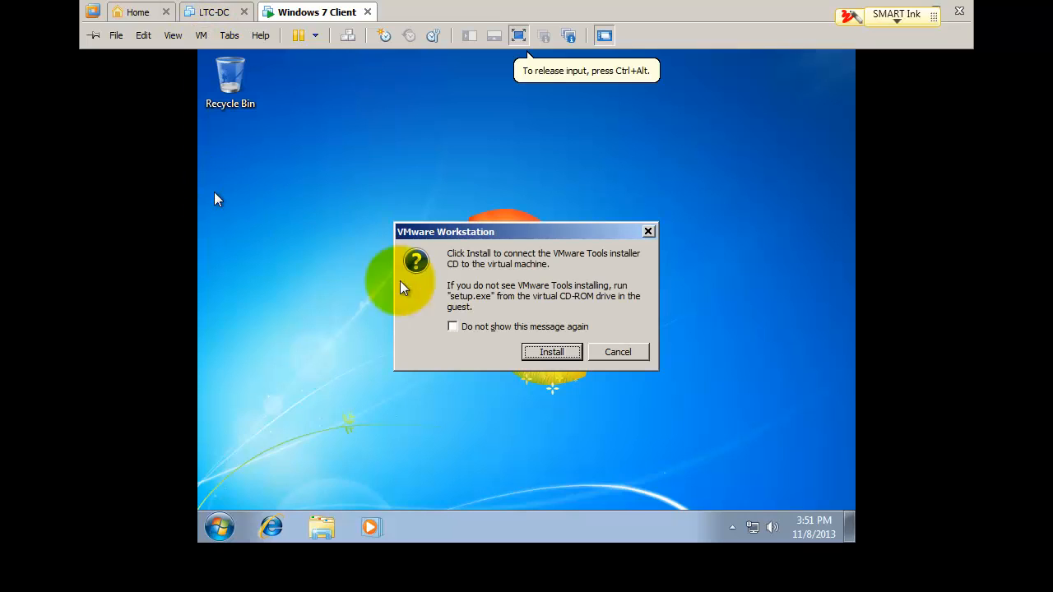
left_click(547, 355)
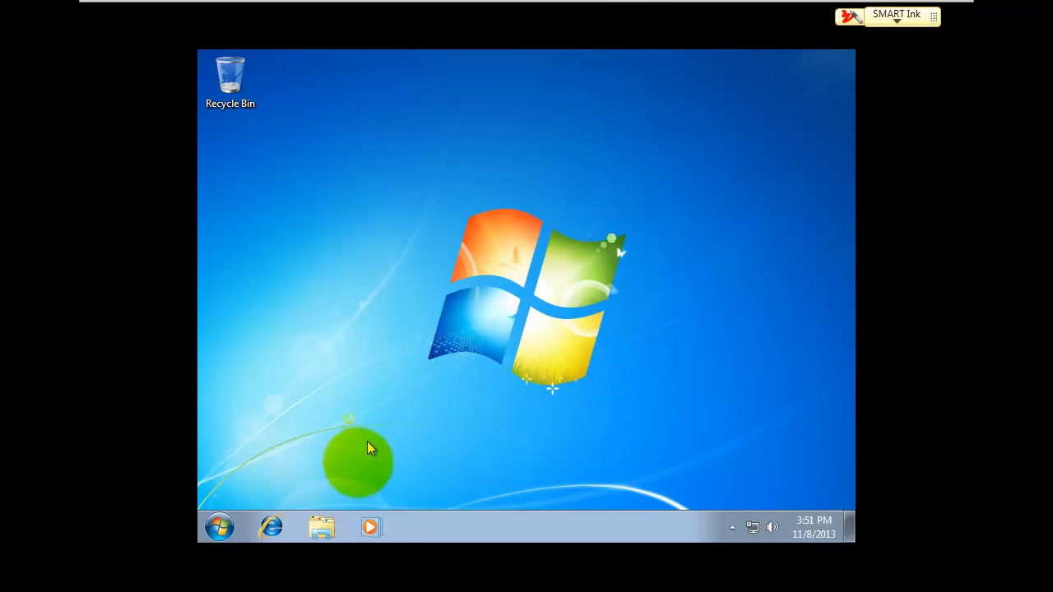
Step: Run the VMware Tools installer from the guest's DVD drive, allowing it through UAC
left_click(323, 529)
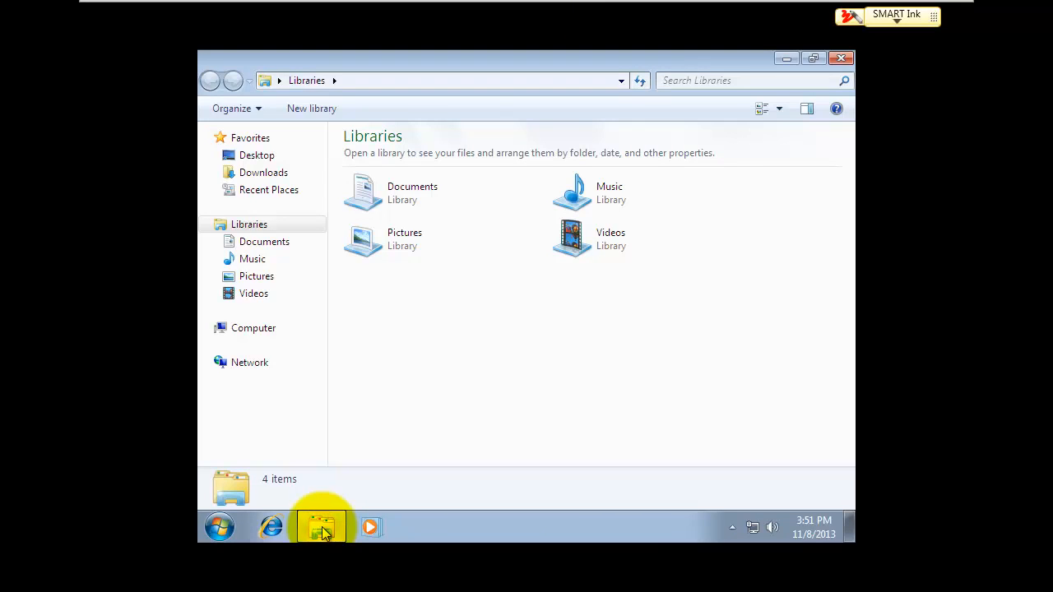
left_click(256, 332)
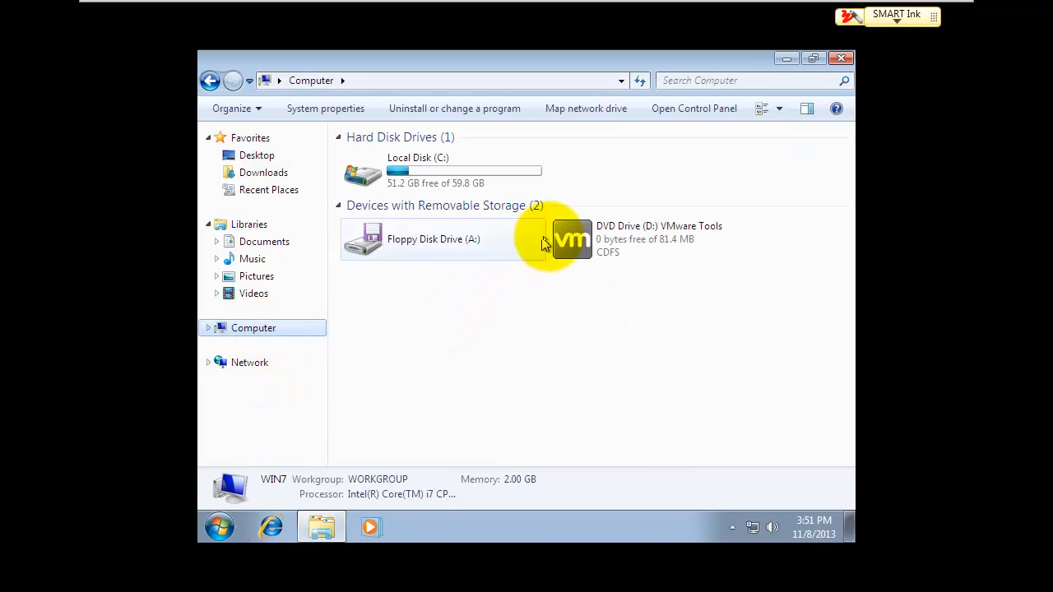
left_click(574, 243)
double_click(573, 244)
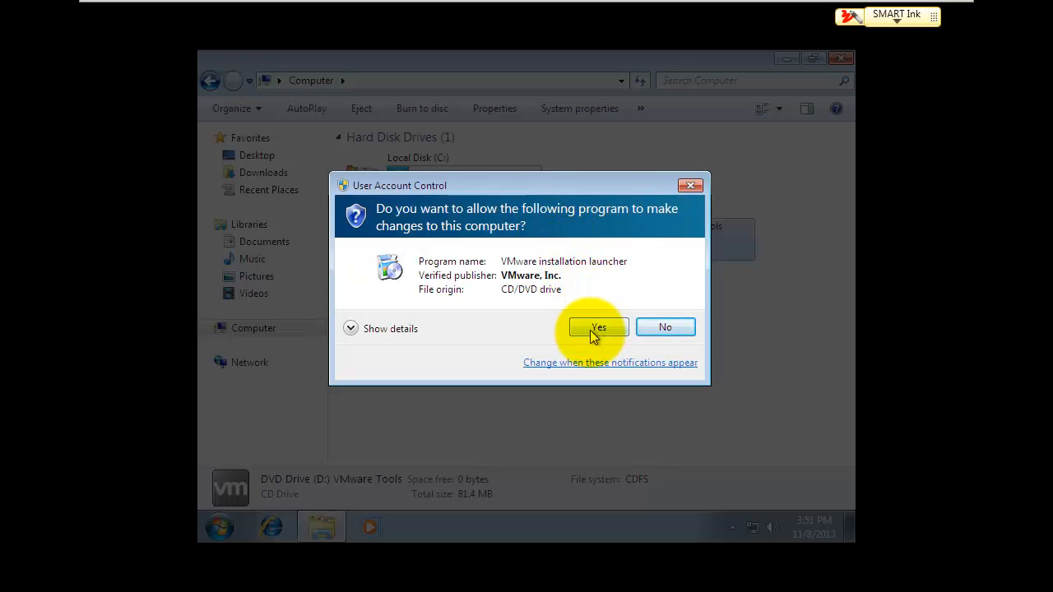
left_click(593, 327)
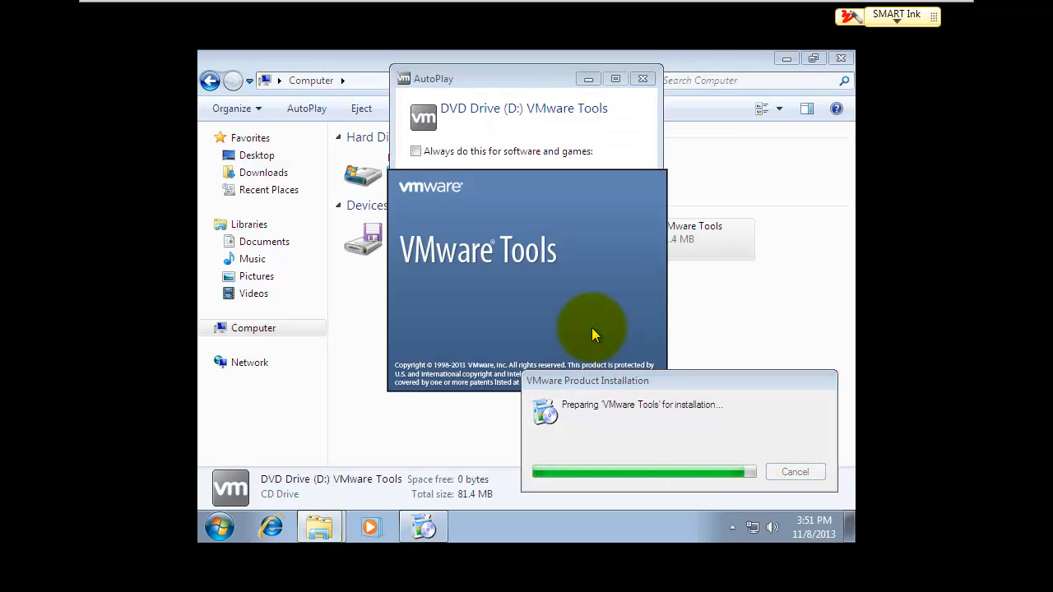
left_click(643, 75)
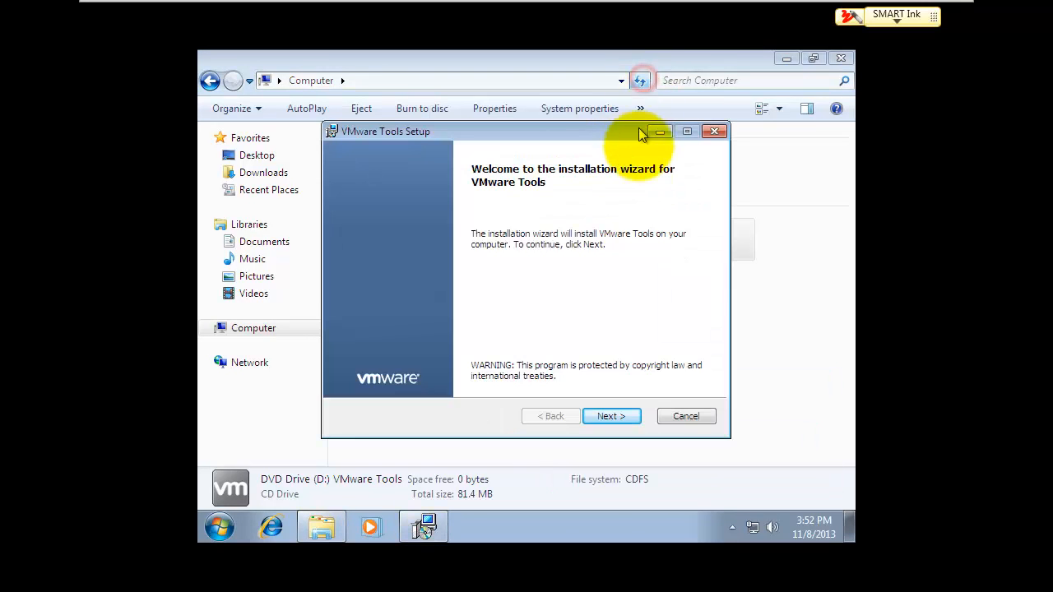
Step: Install VMware Tools with the Typical setup, finish, close AutoPlay, and restart the guest
left_click(612, 416)
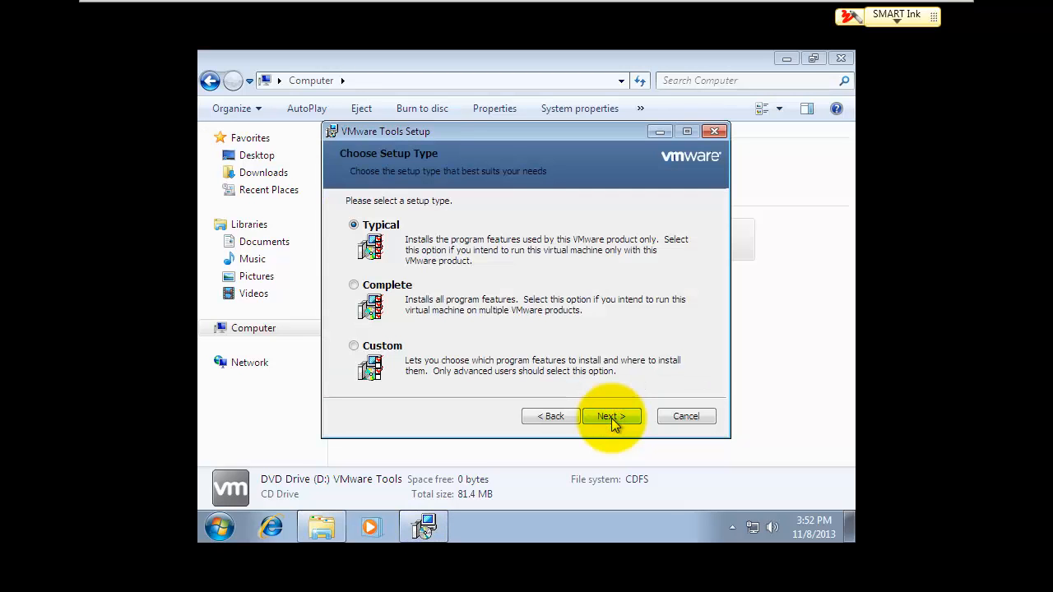
left_click(611, 416)
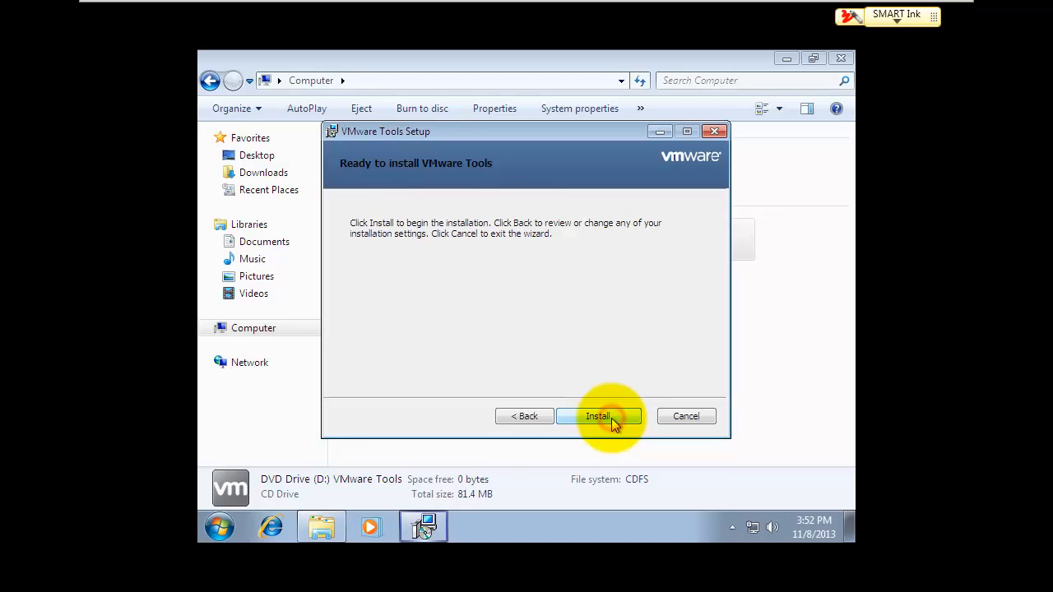
left_click(612, 417)
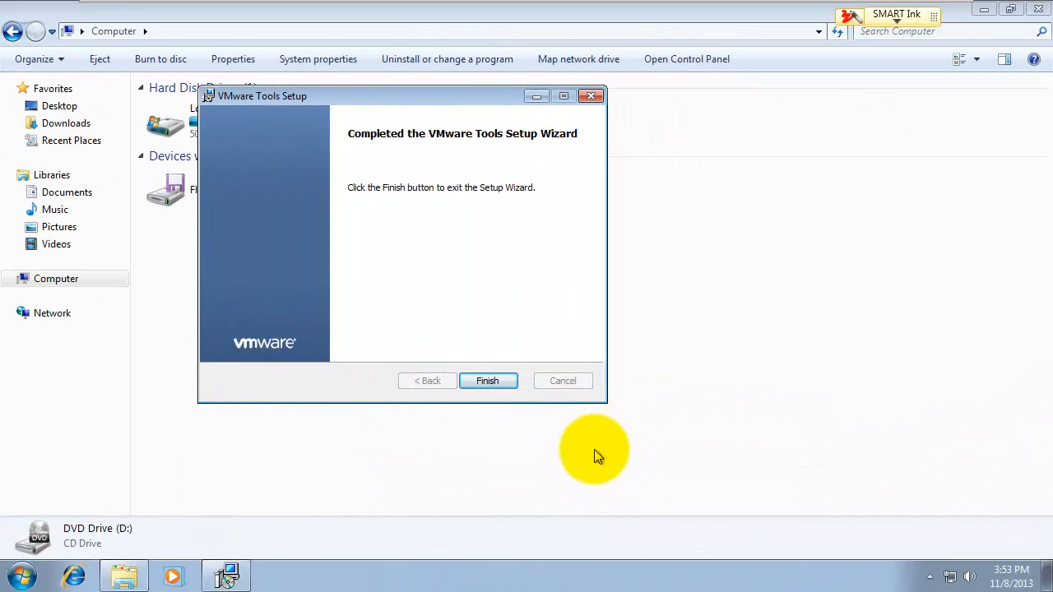
left_click(492, 381)
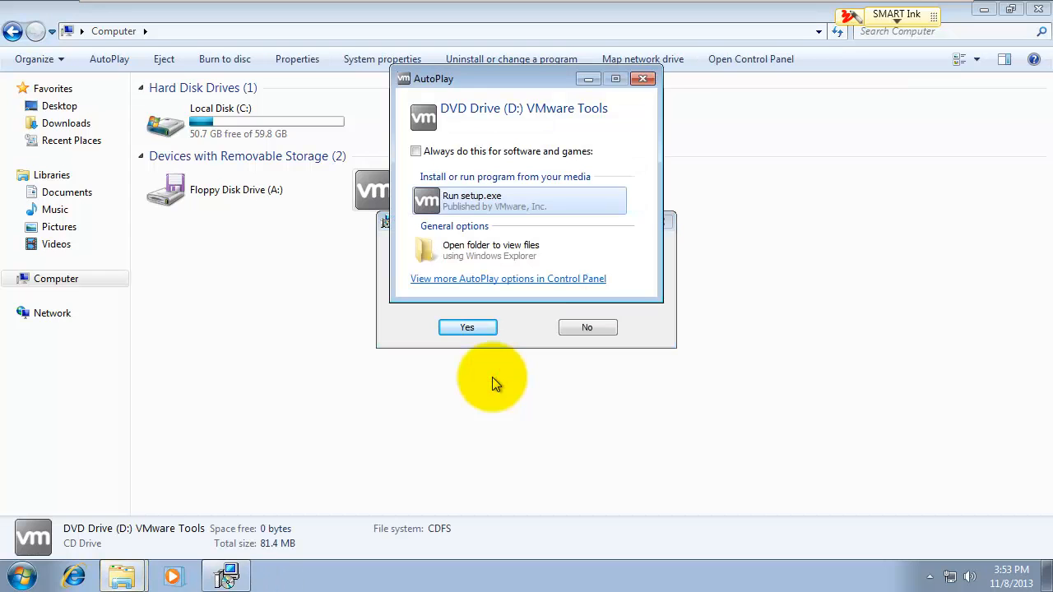
left_click(640, 79)
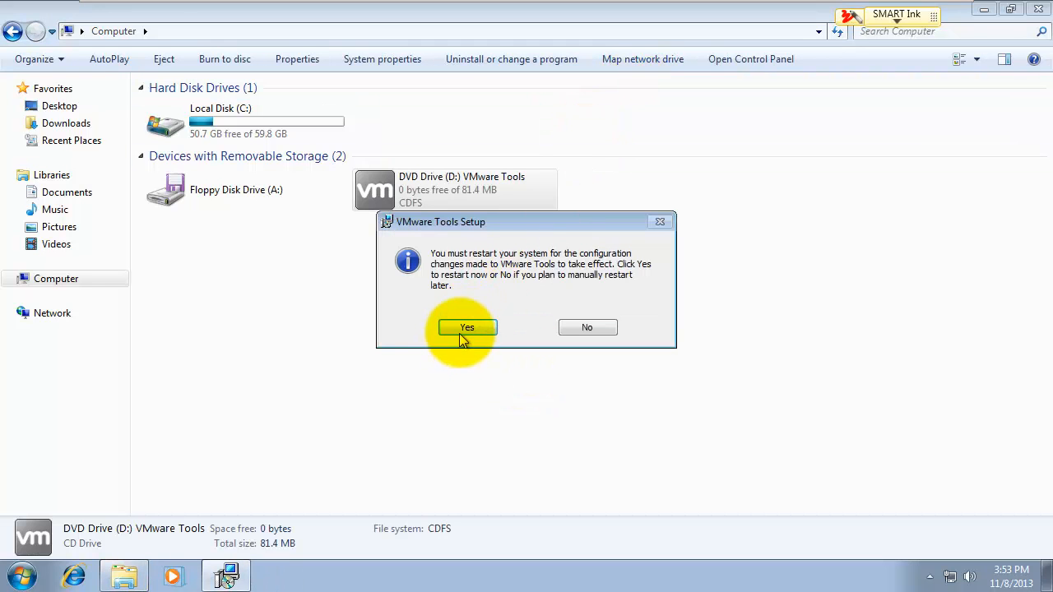
left_click(466, 330)
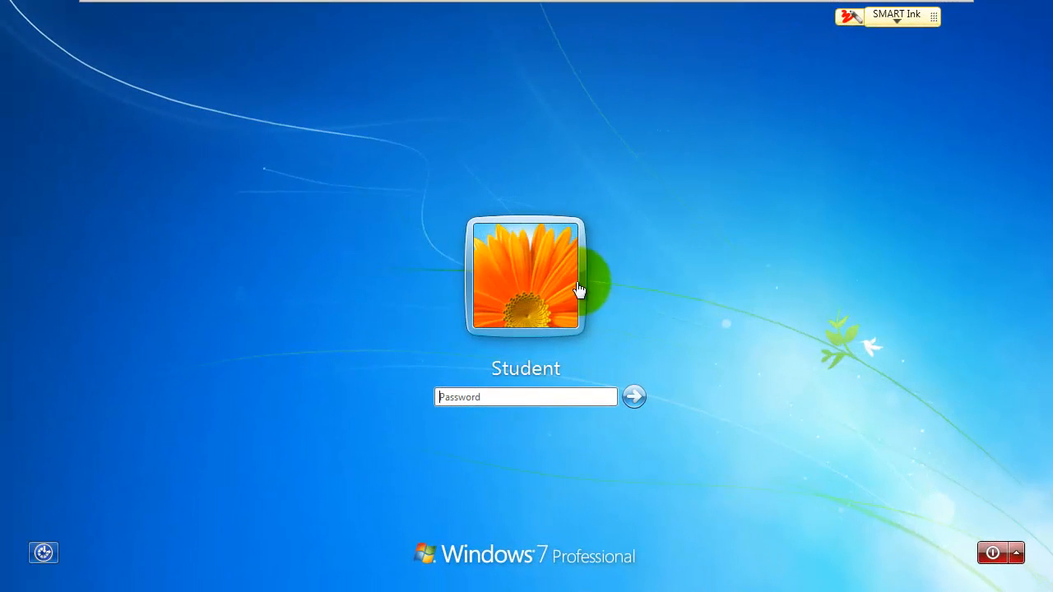
Step: Sign into the Windows 7 guest with the account password, then shut it down from Start
left_click(528, 401)
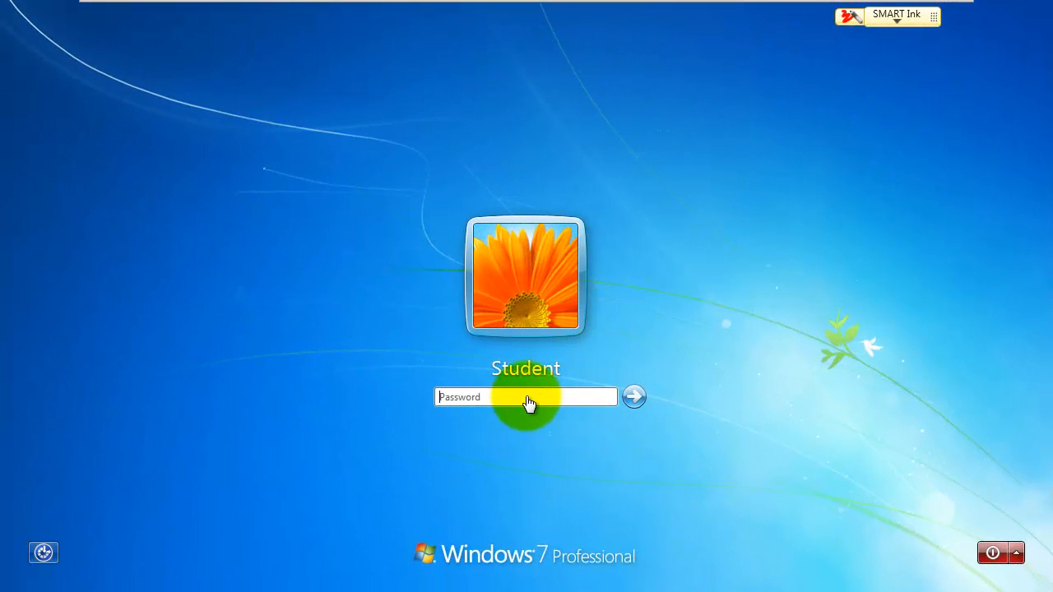
left_click(524, 396)
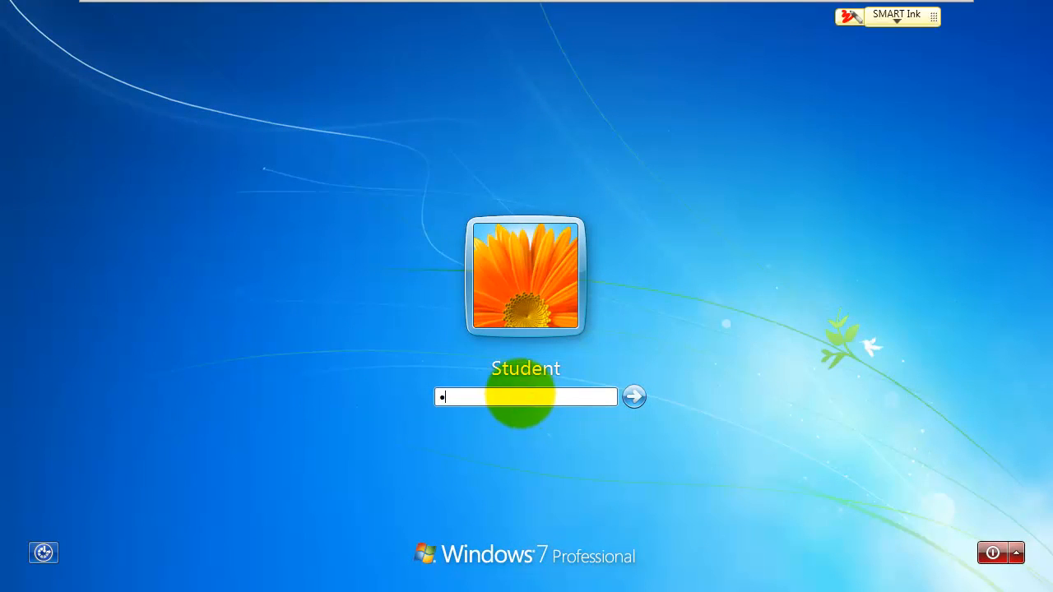
type("********")
key("Return")
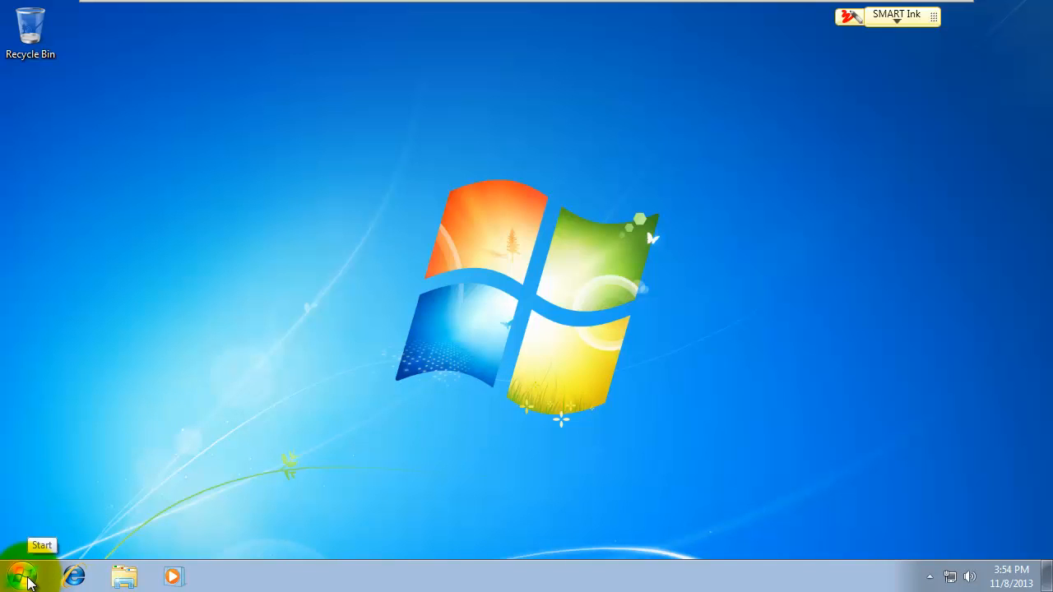
left_click(27, 583)
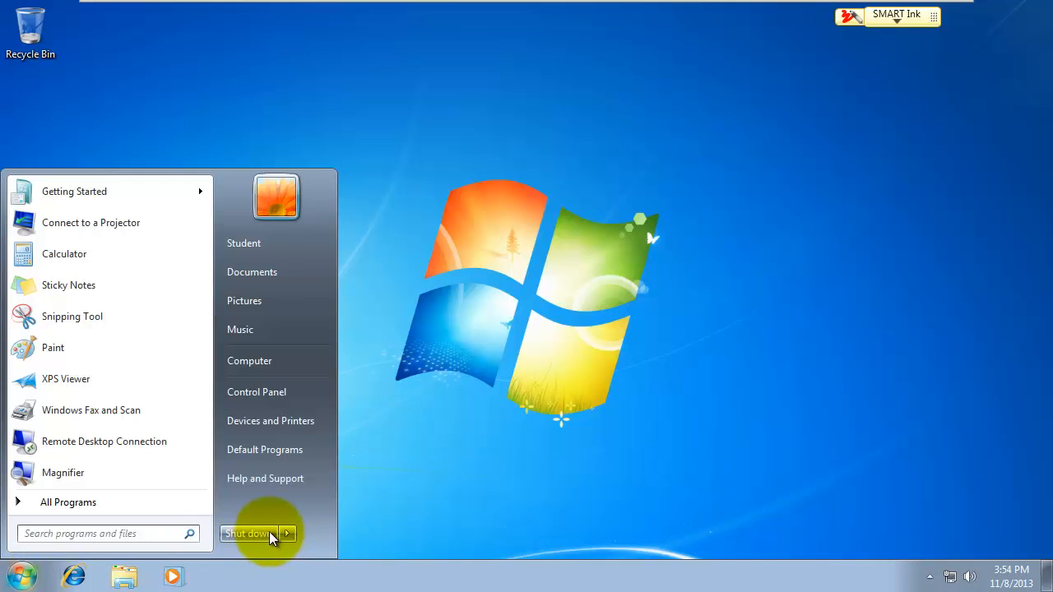
left_click(240, 534)
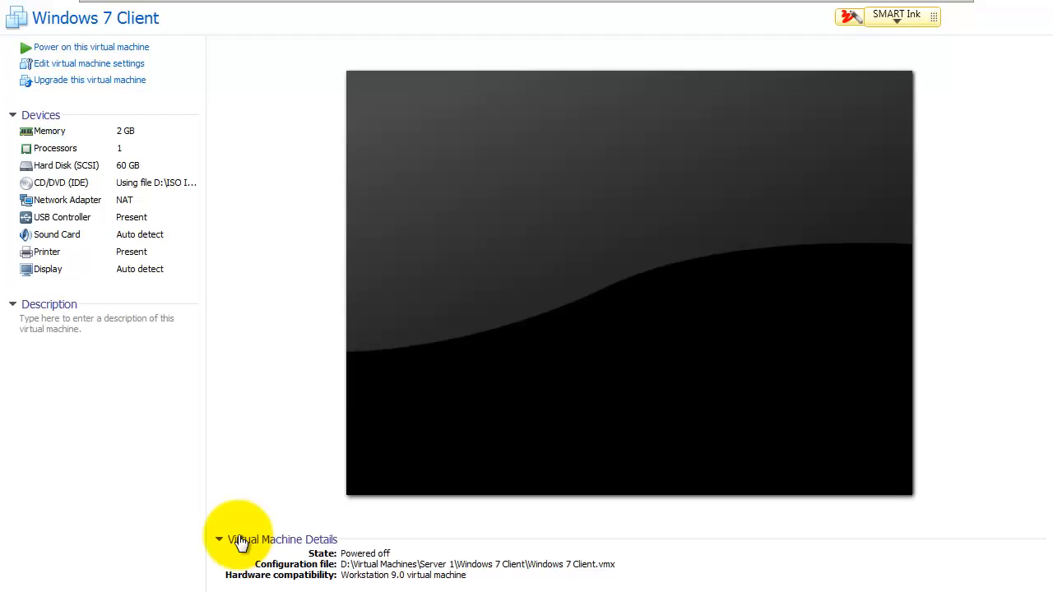
Step: Take a snapshot named 'Base Image' of the powered-off Windows 7 Client and leave full screen
mouse_move(204, 4)
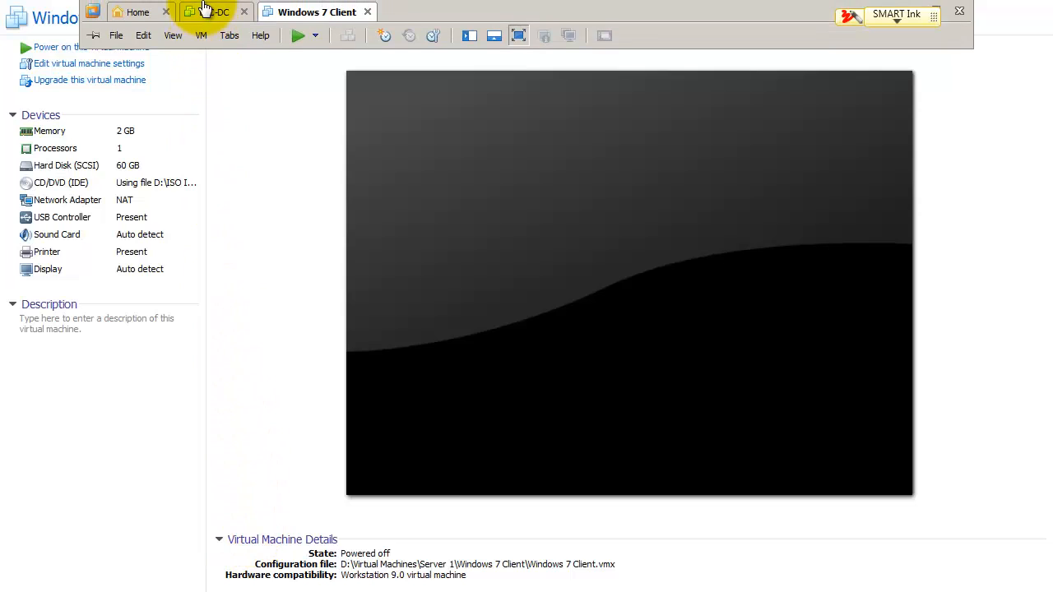
left_click(201, 35)
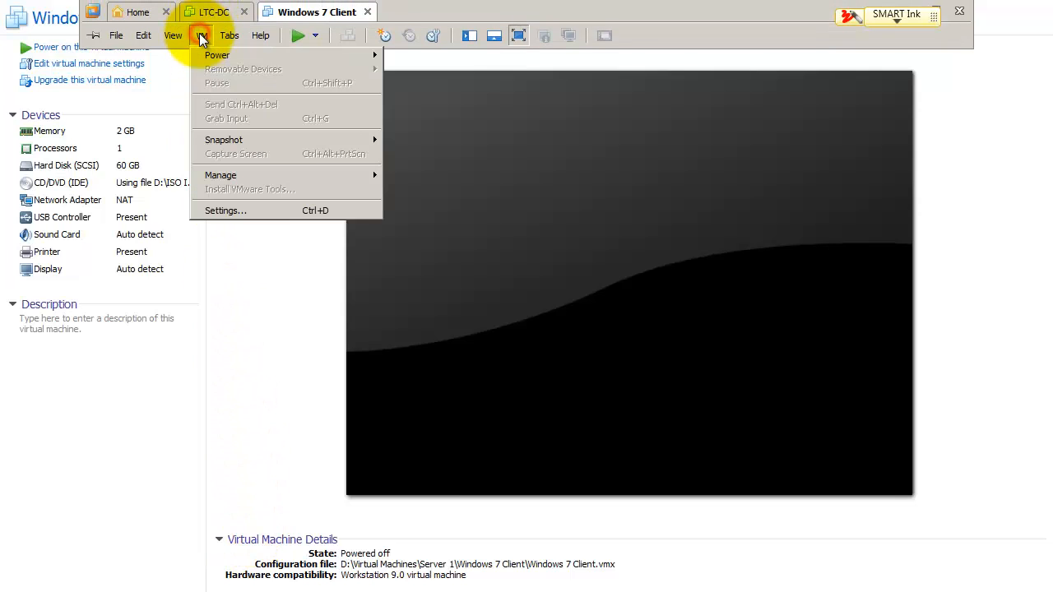
left_click(210, 140)
left_click(409, 137)
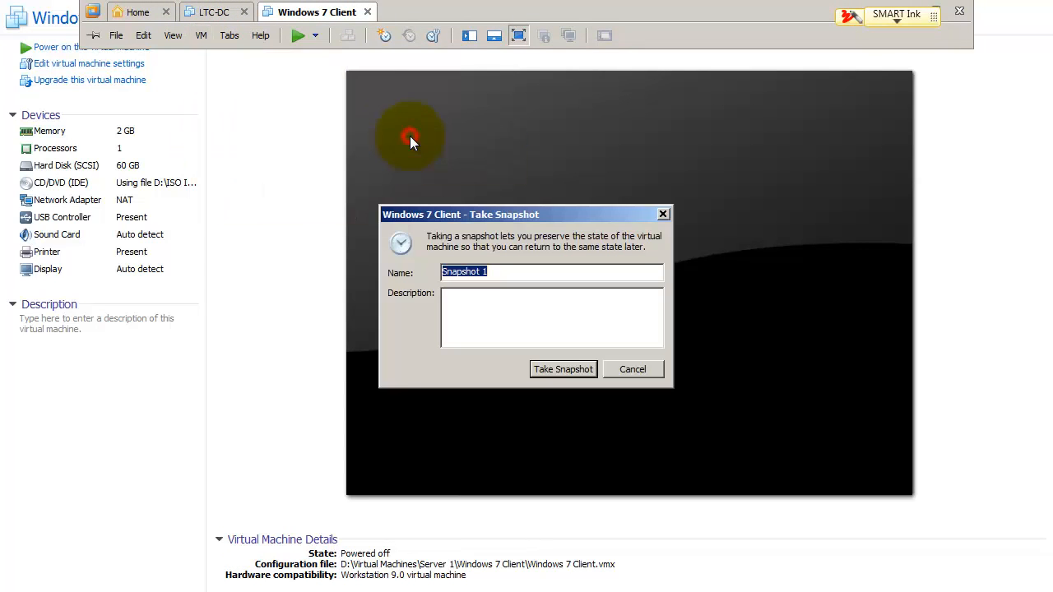
type("Base I")
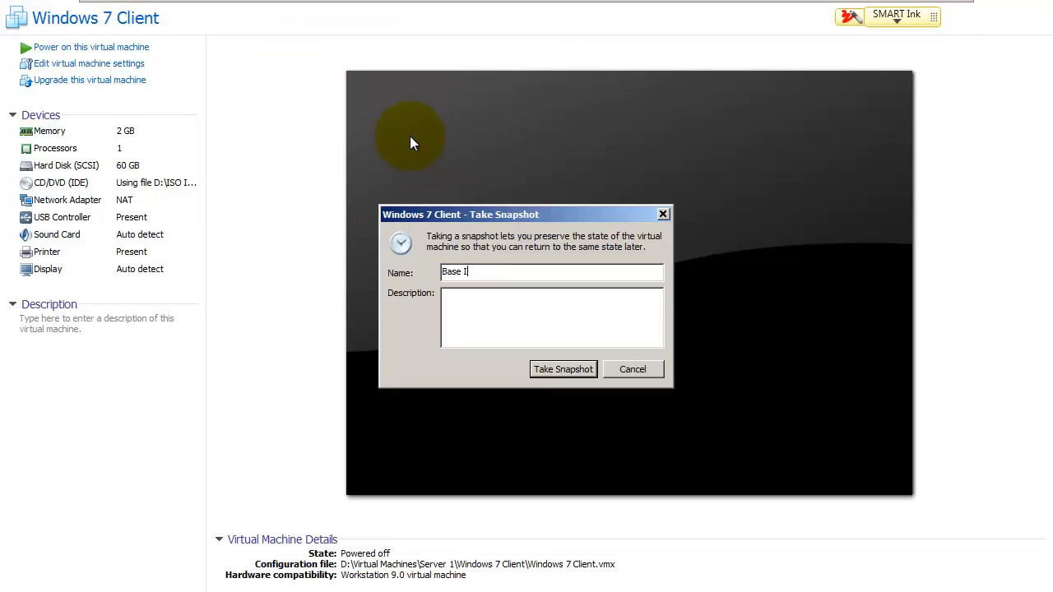
type("mage")
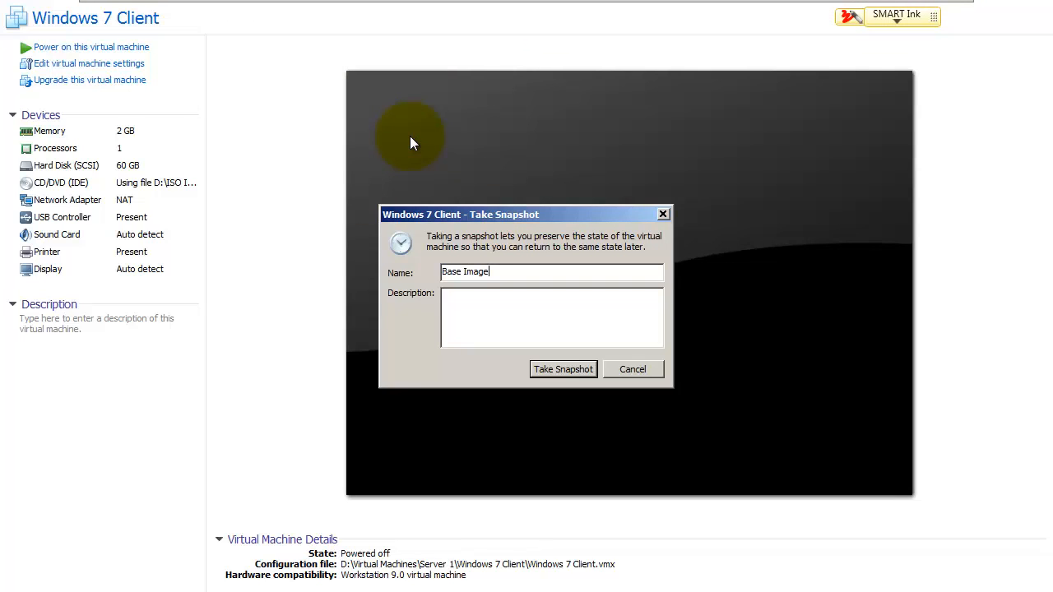
left_click(550, 368)
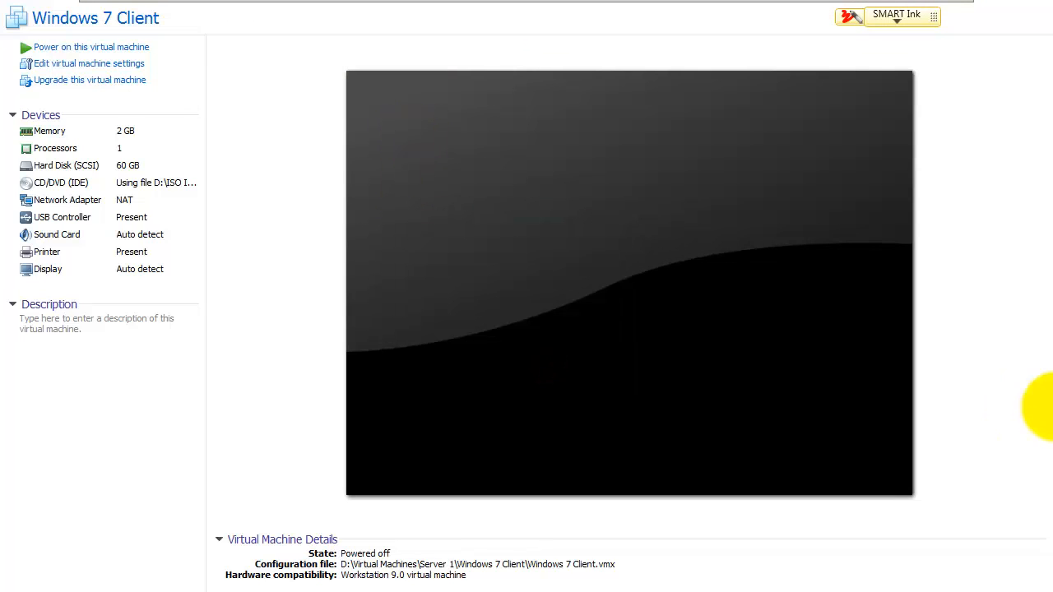
key("alt+Tab")
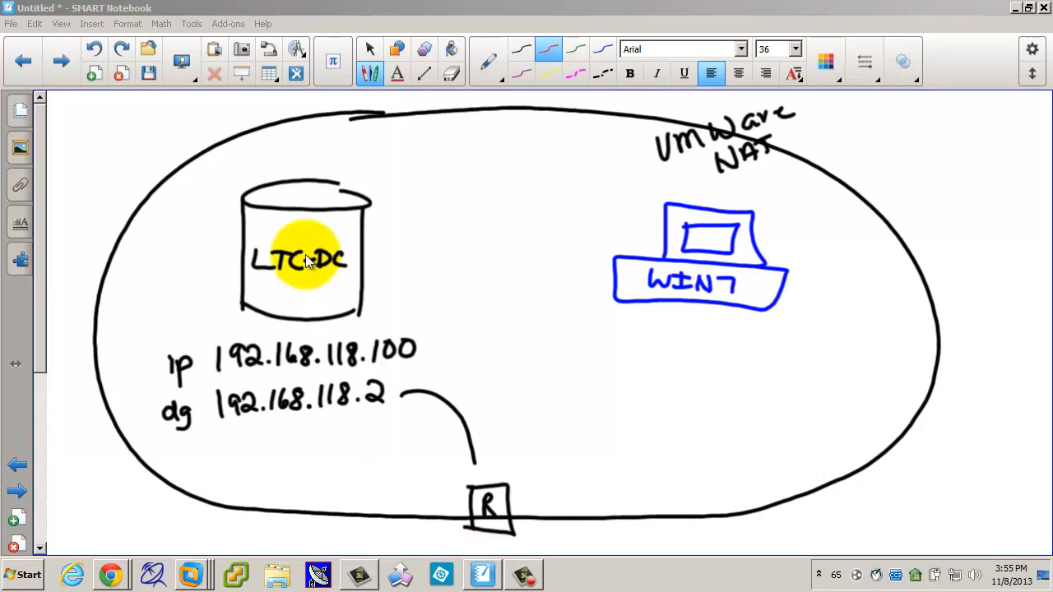
Step: Redo twice in SMART Notebook to restore the WIN8 computer, then return to VMware's Windows 7 Client
left_click(124, 49)
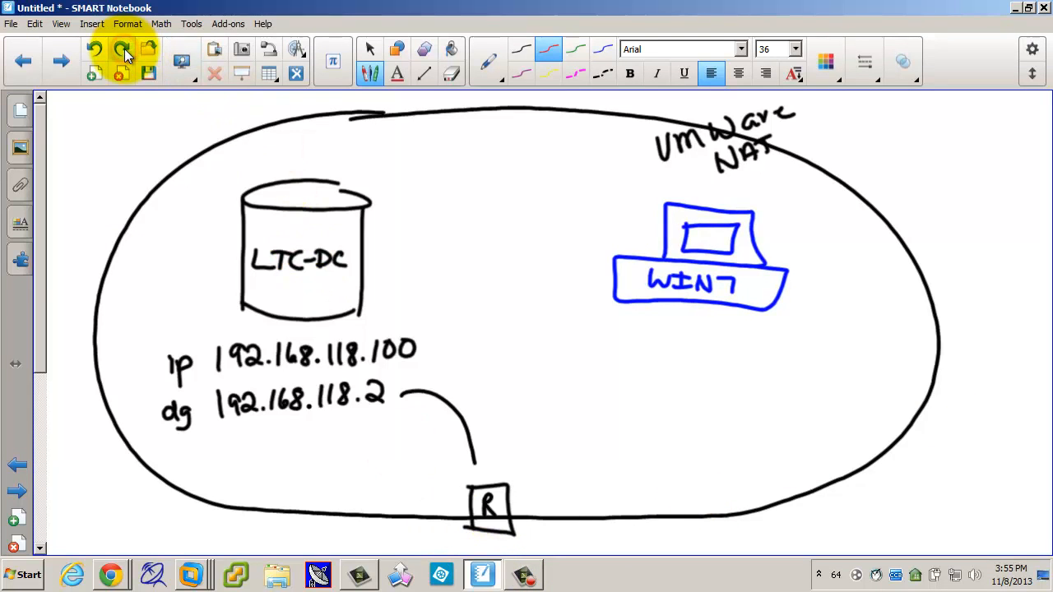
left_click(124, 49)
left_click(124, 48)
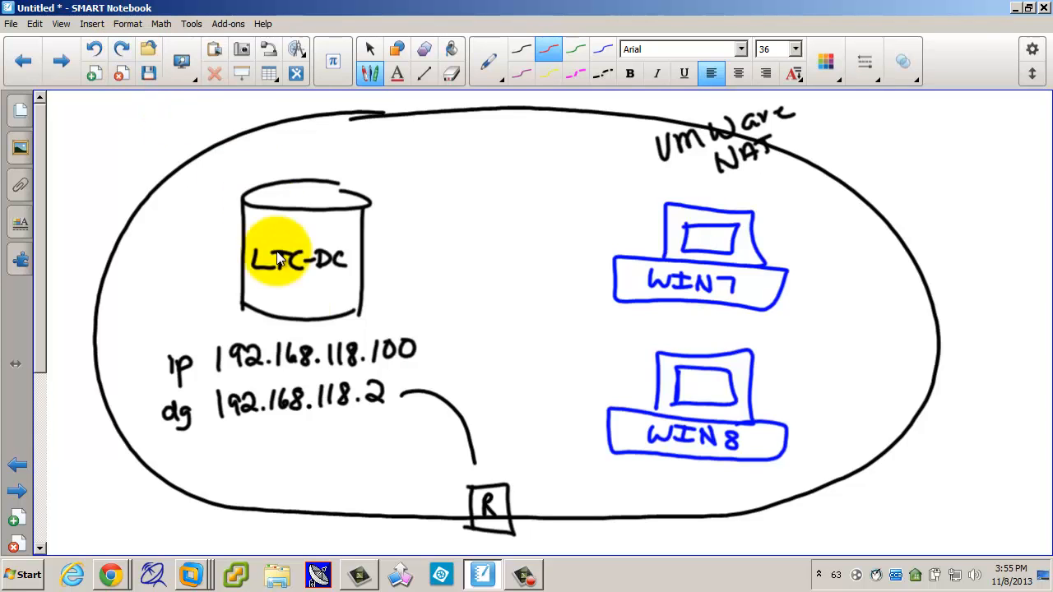
right_click(199, 576)
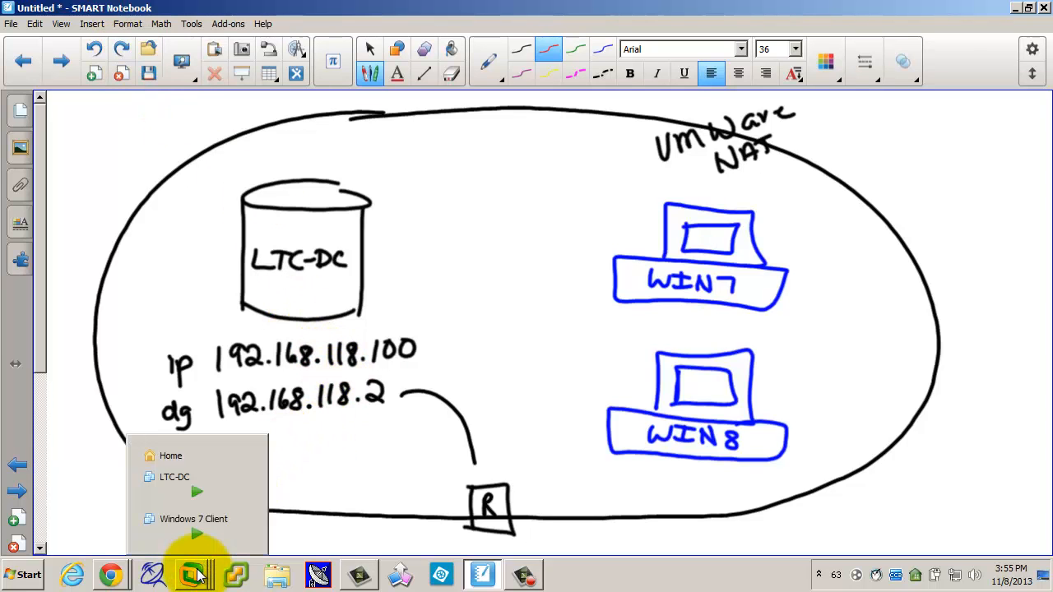
left_click(190, 518)
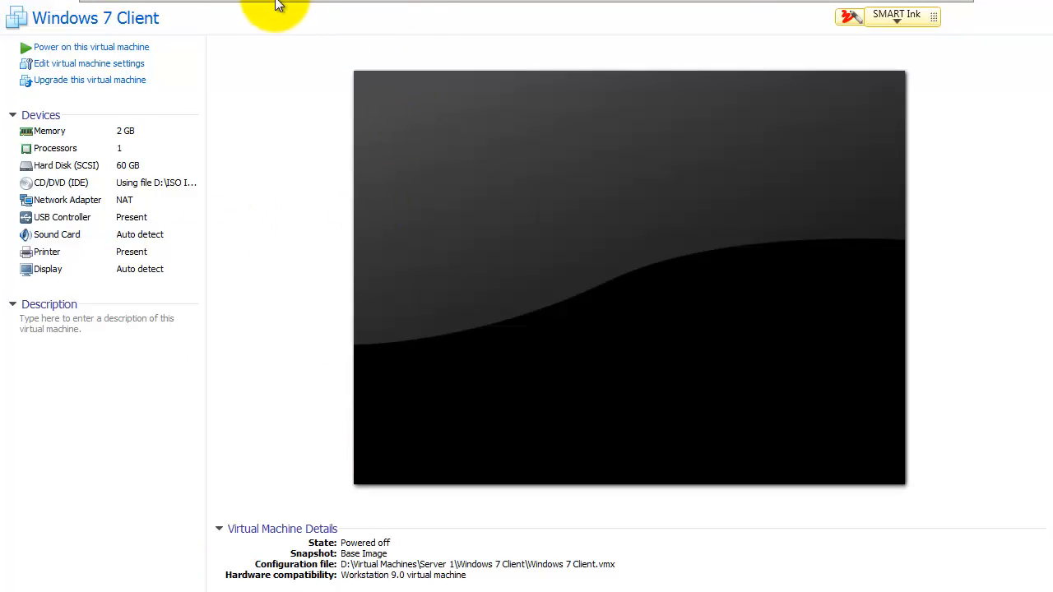
Step: Start a Custom new virtual machine with Workstation 9.0 hardware compatibility
mouse_move(266, 12)
left_click(118, 34)
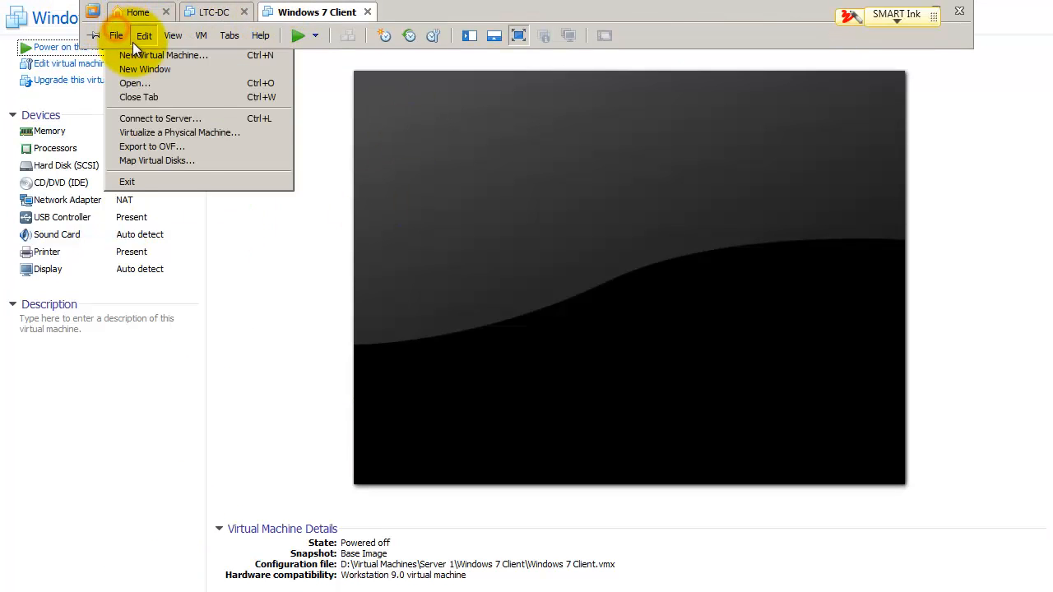
left_click(116, 51)
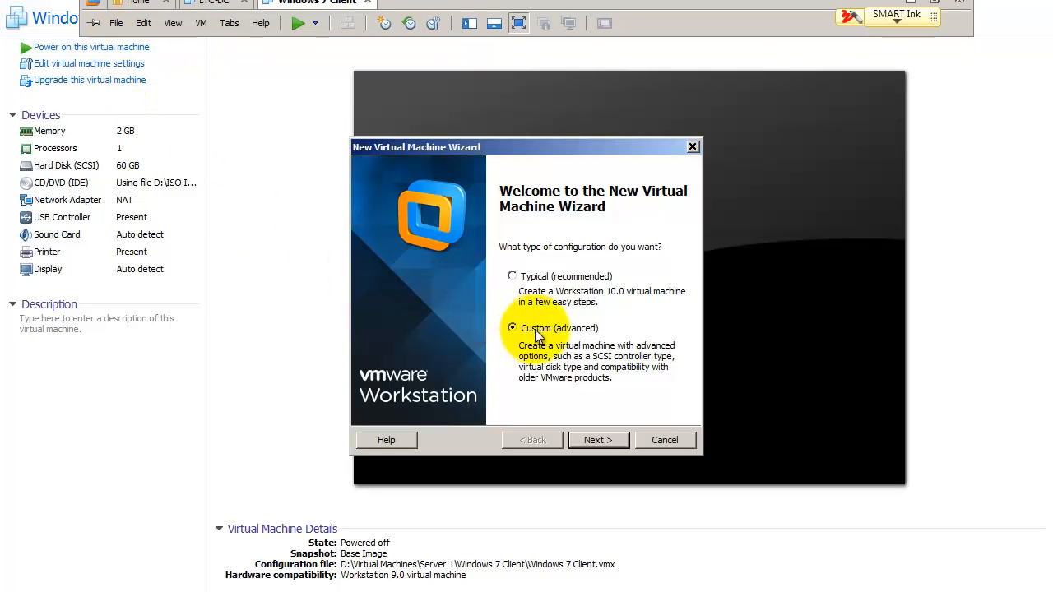
left_click(592, 440)
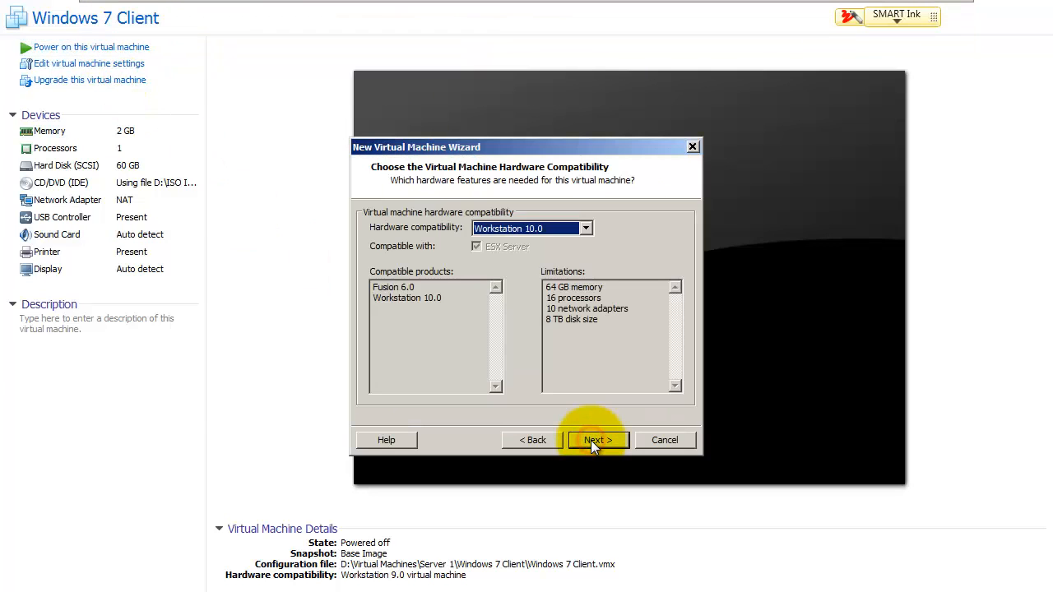
left_click(495, 228)
left_click(492, 250)
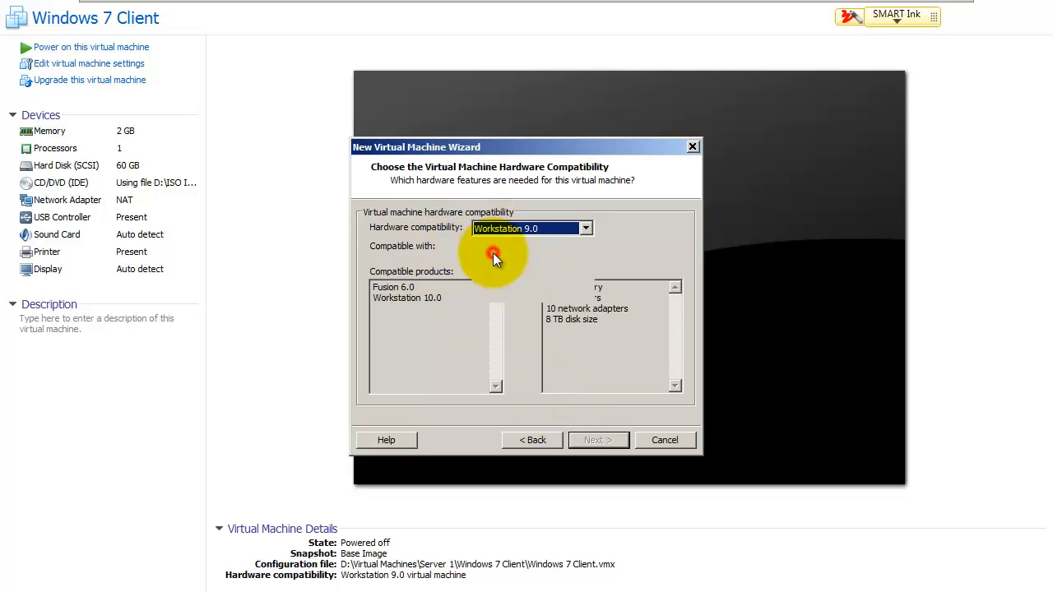
Step: Choose to install the operating system later and set the guest version to Windows 8 x64
left_click(599, 441)
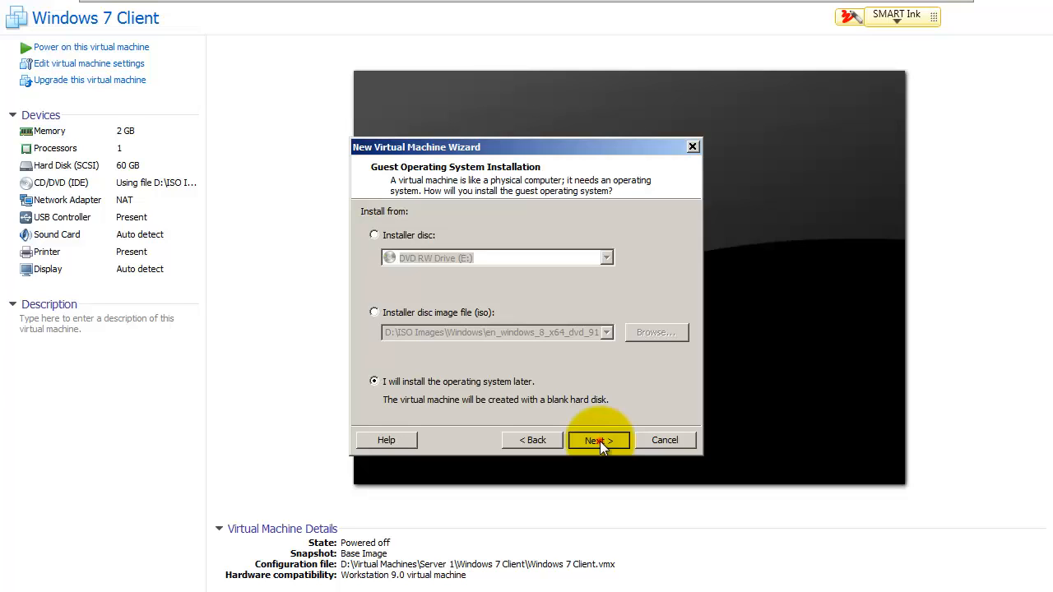
left_click(600, 441)
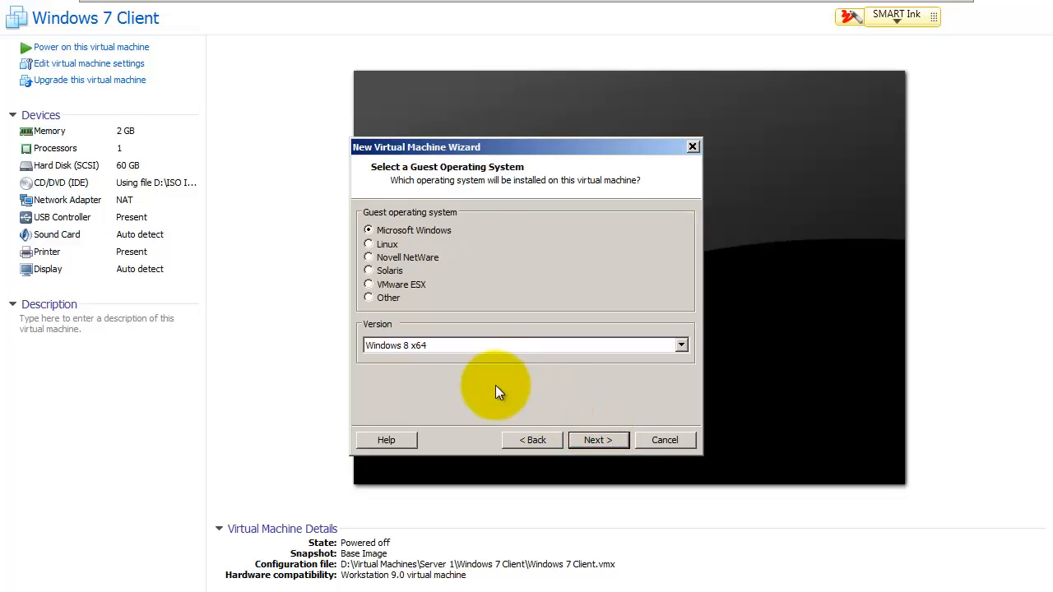
left_click(421, 345)
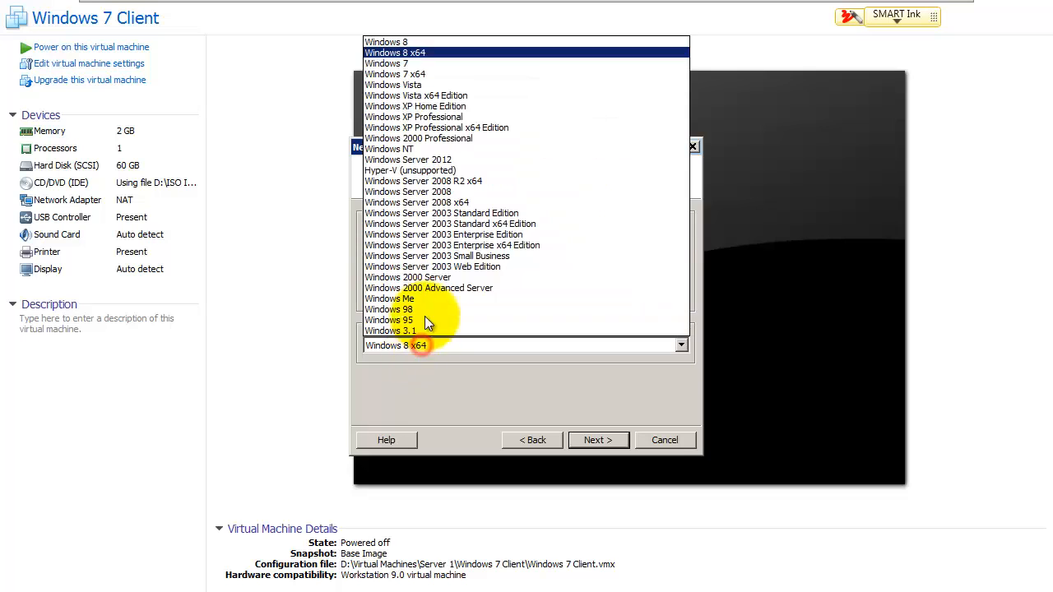
left_click(441, 53)
left_click(594, 439)
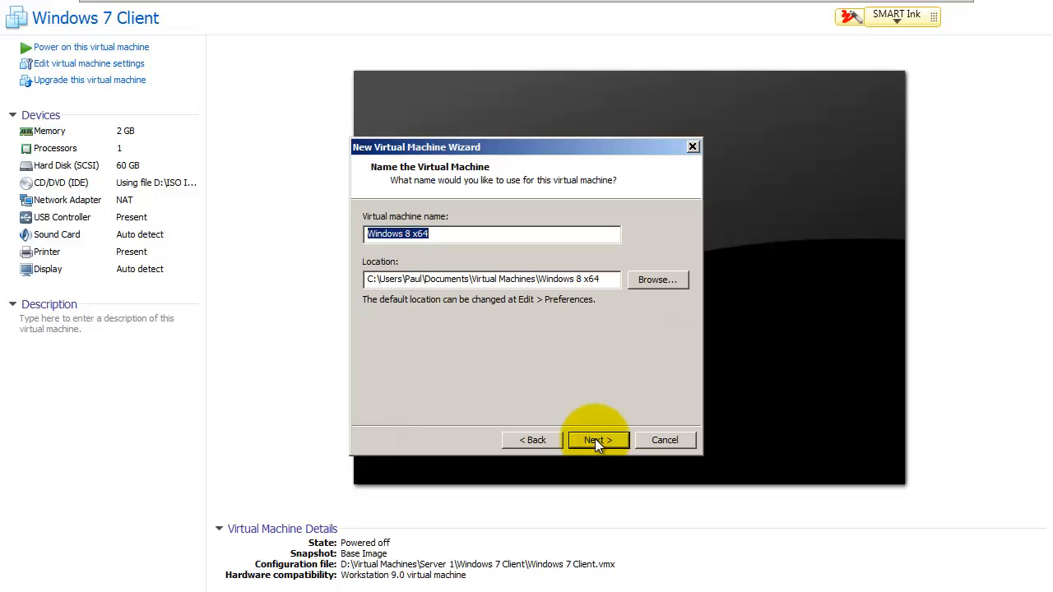
Step: Browse to D:\Virtual Machines\Server 1 for the VM location
left_click(659, 282)
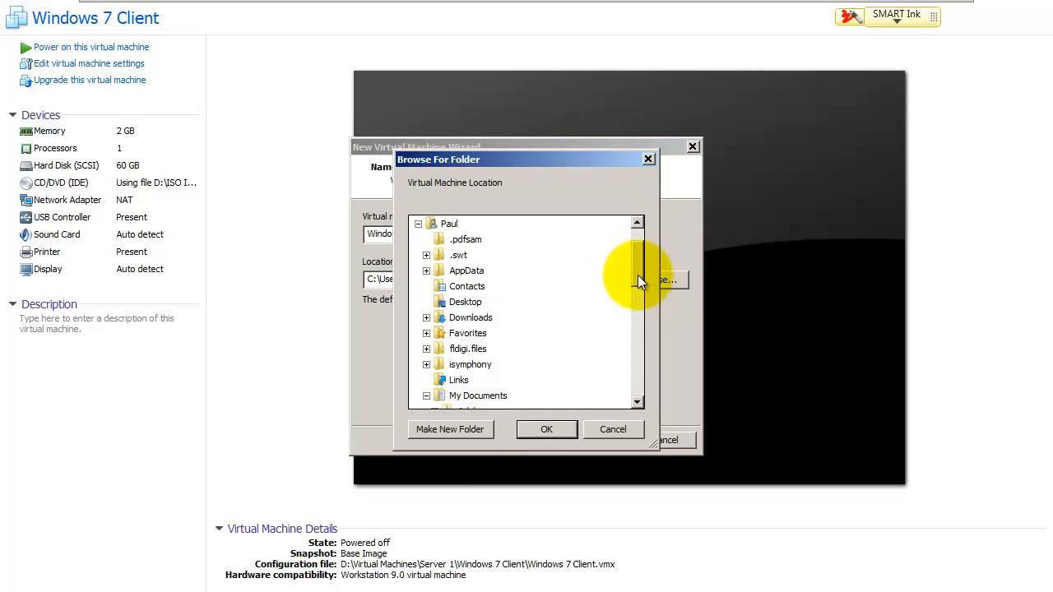
left_click(418, 223)
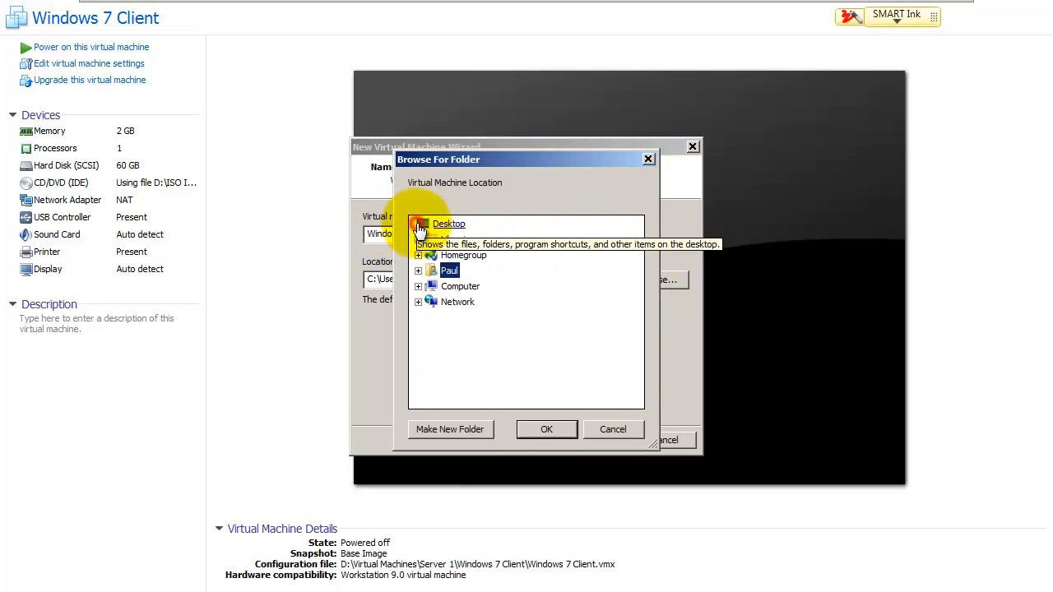
left_click(418, 286)
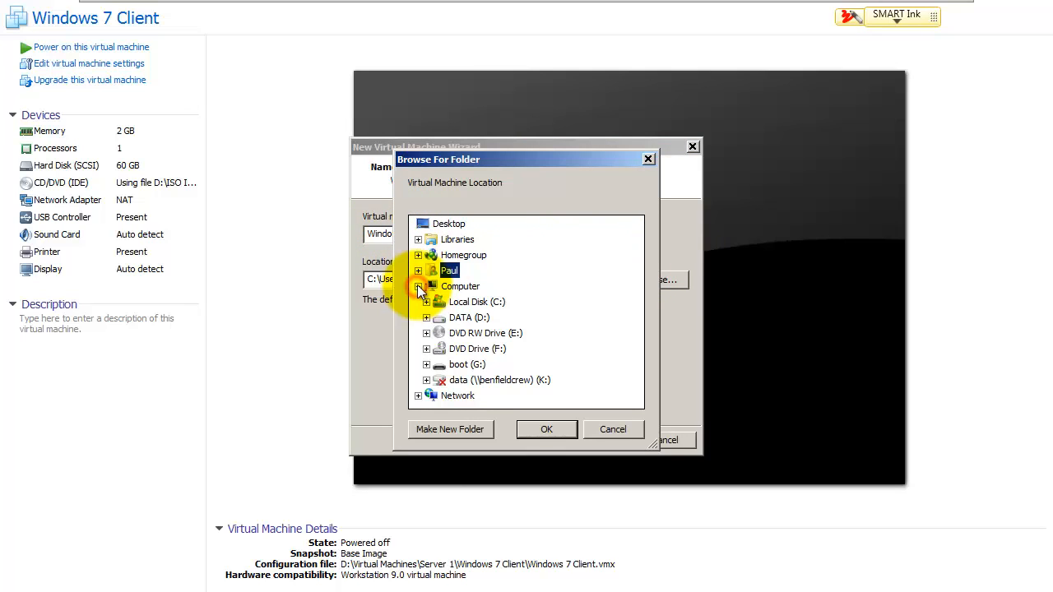
left_click(471, 320)
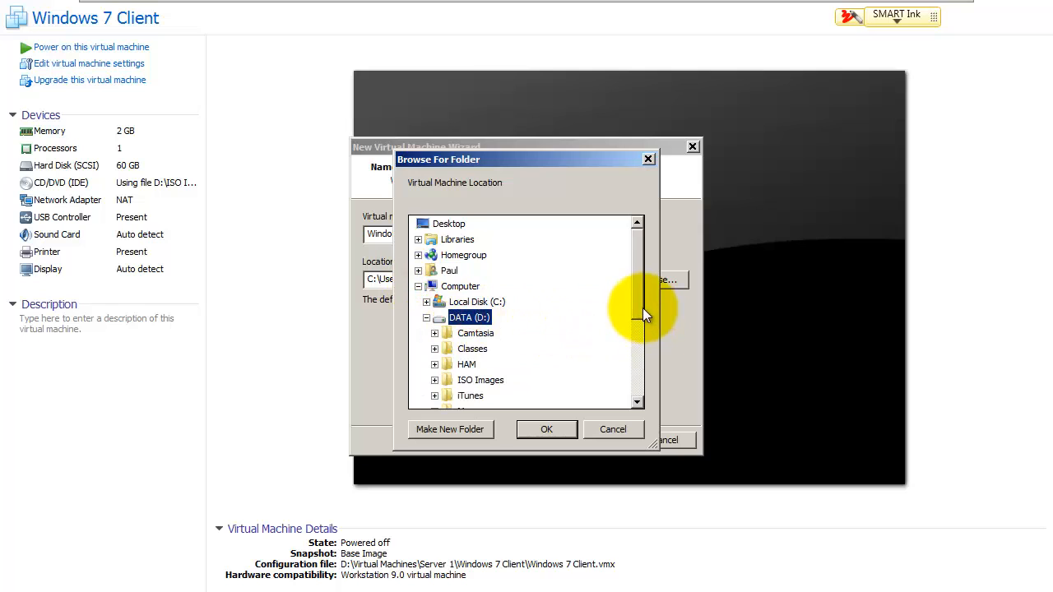
left_click_drag(640, 306, 636, 368)
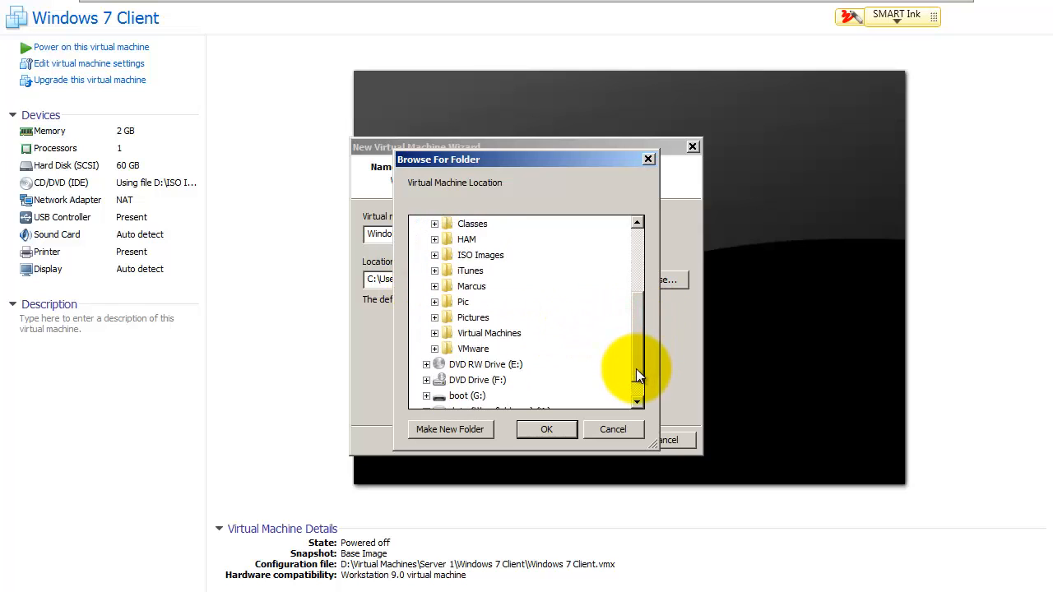
left_click(473, 333)
scroll(568, 350, "down", 3)
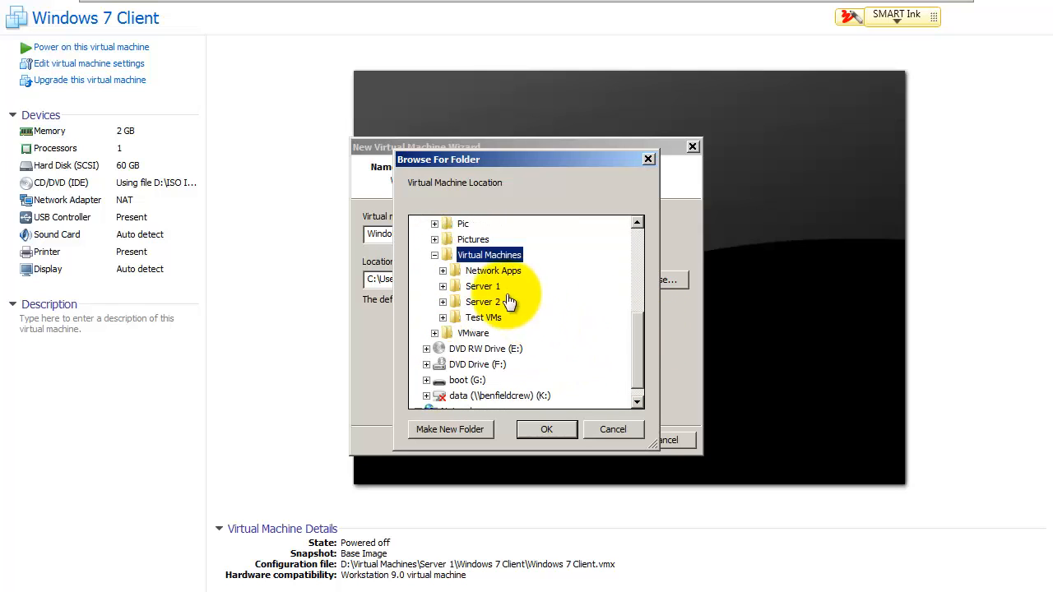
left_click(482, 287)
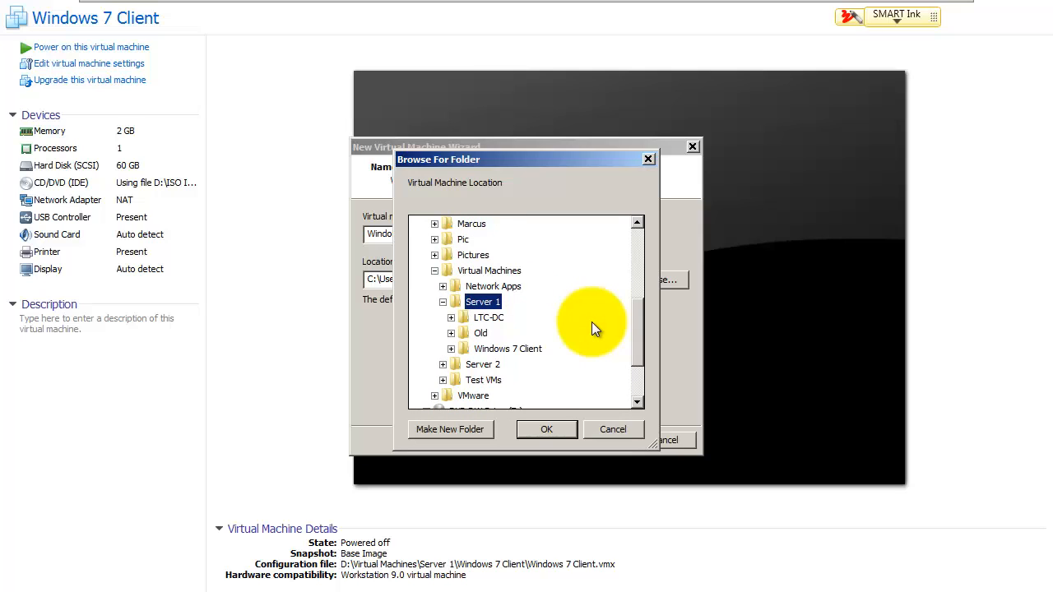
Step: Create a 'Windows 8 Client' folder inside Server 1 and confirm it as the location
left_click(448, 428)
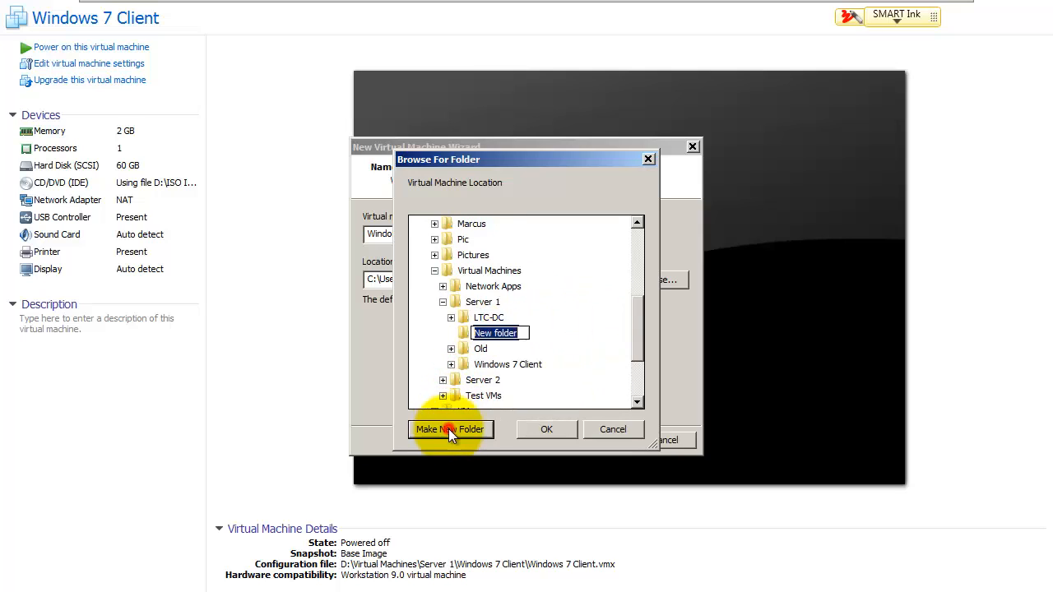
type("Windows 8 Client")
key("Return")
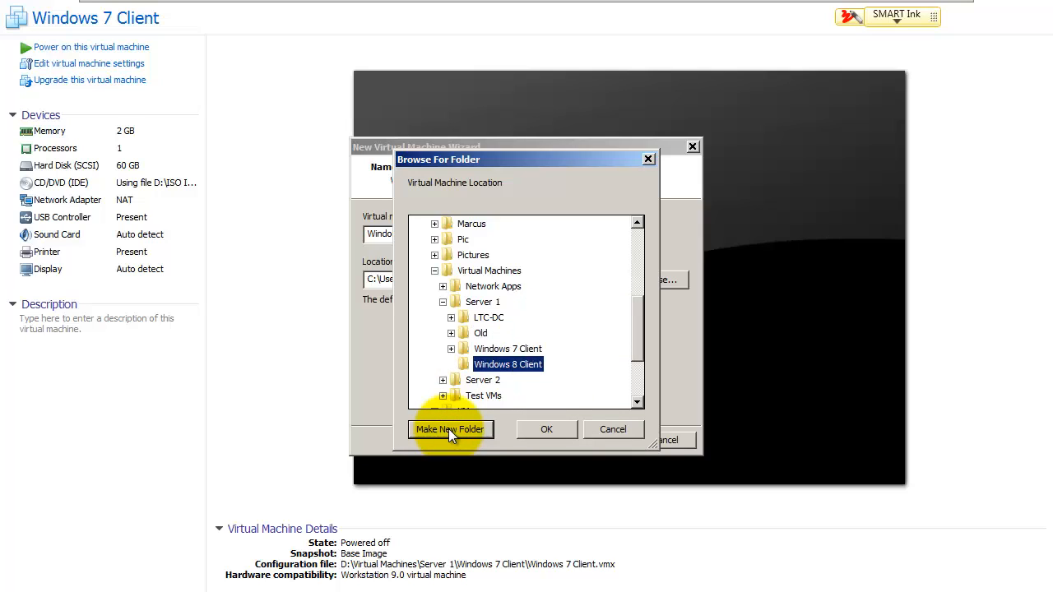
left_click(543, 428)
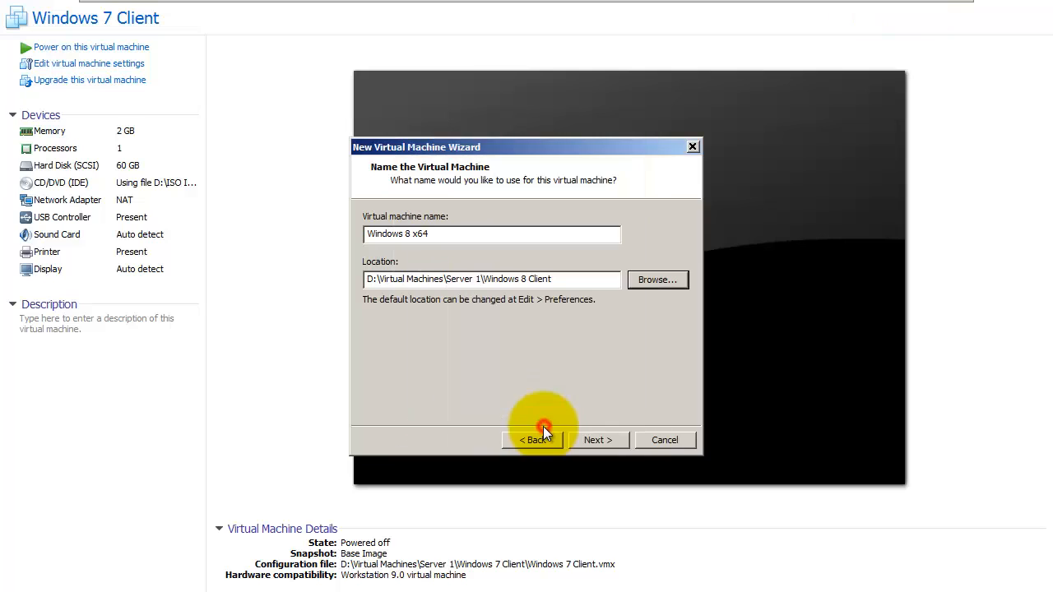
Step: Rename the virtual machine from 'Windows 8 x64' to 'Windows 8 Client'
left_click(486, 234)
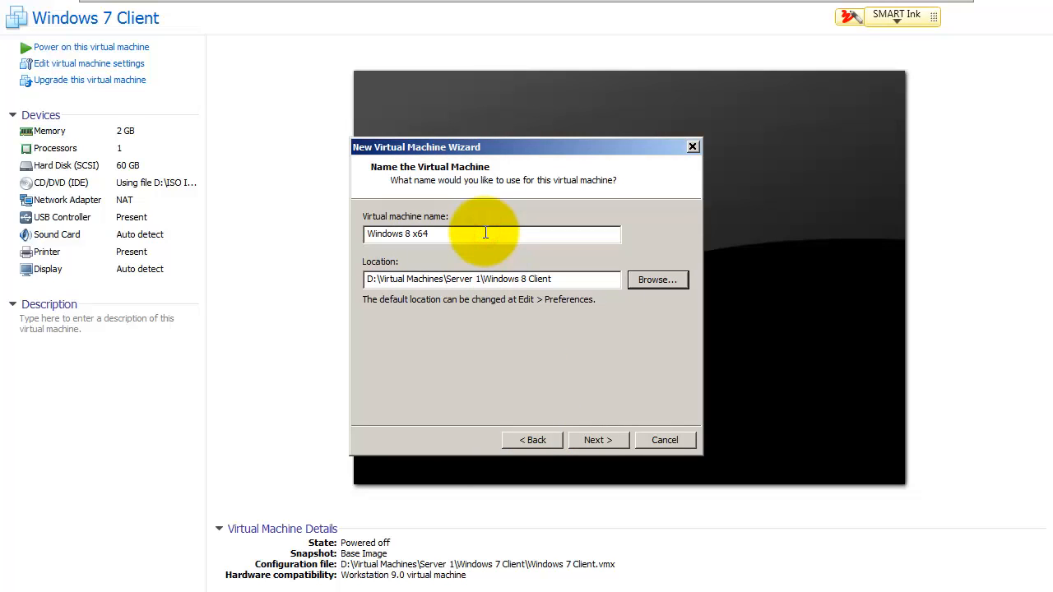
key("BackSpace")
key("BackSpace")
type("Client")
left_click(594, 441)
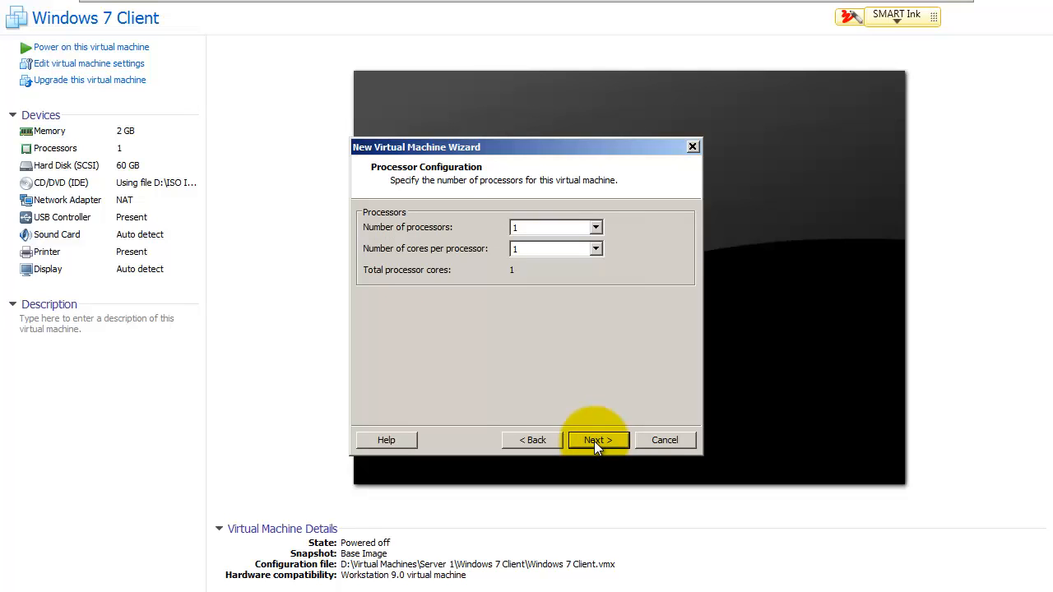
Step: Keep the default hardware (one processor, 2048 MB, NAT, 60 GB split disk) and create the VM
left_click(594, 441)
left_click(594, 441)
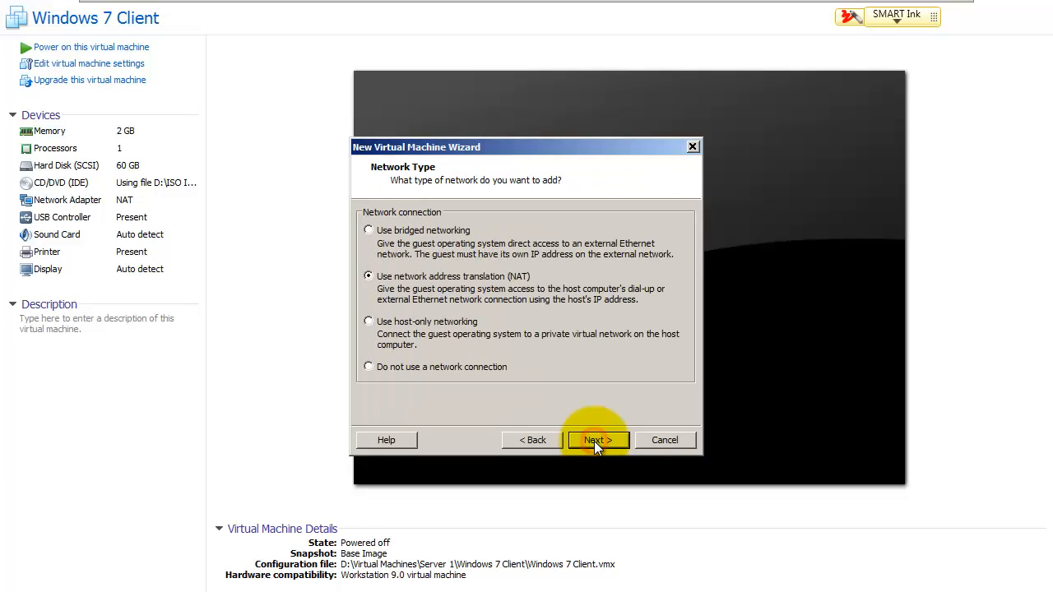
left_click(594, 441)
left_click(594, 441)
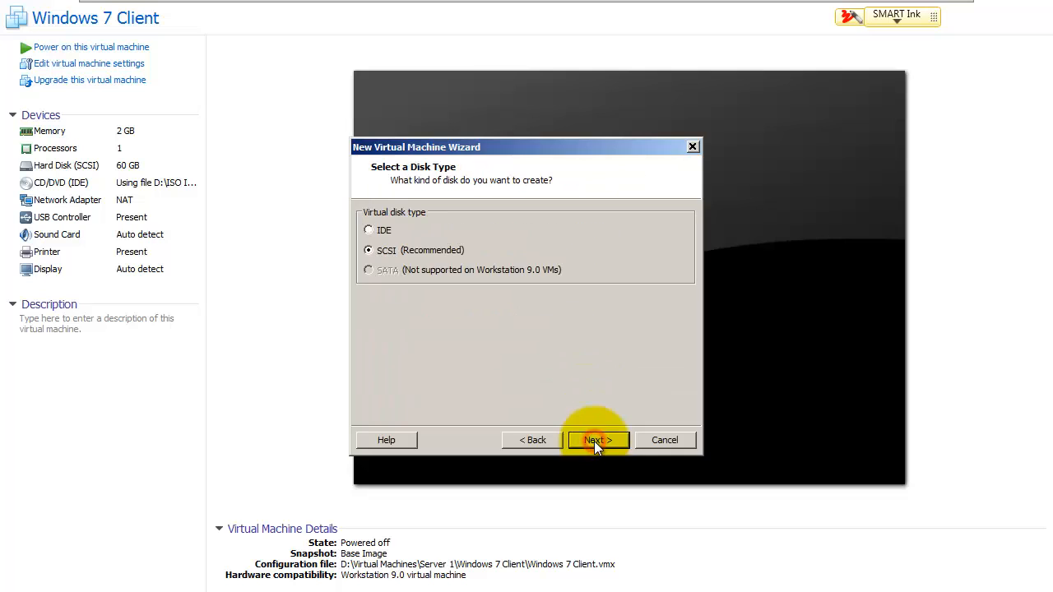
left_click(594, 441)
left_click(594, 441)
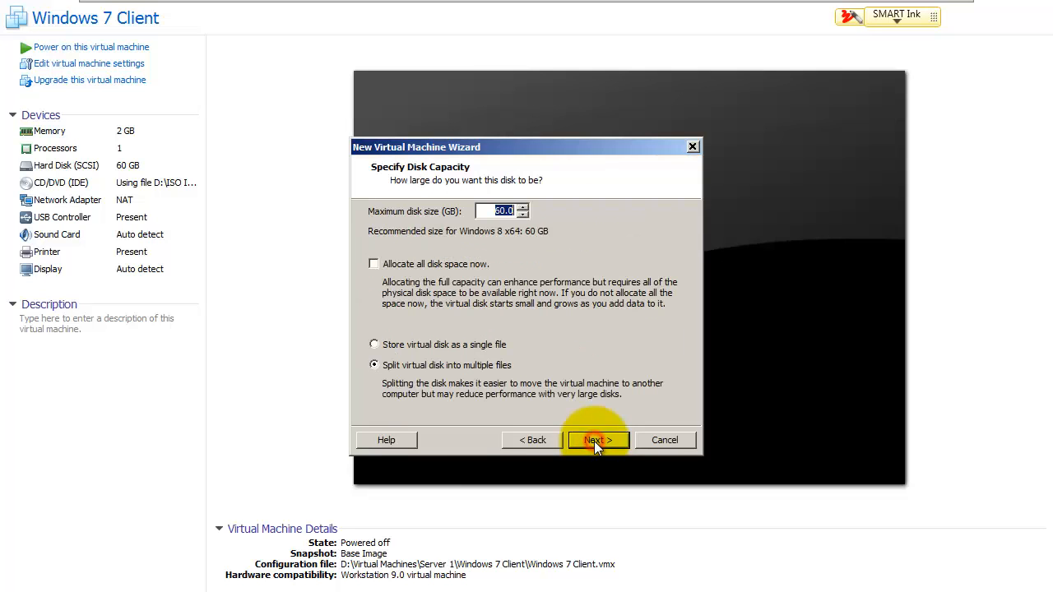
left_click(594, 441)
left_click(594, 441)
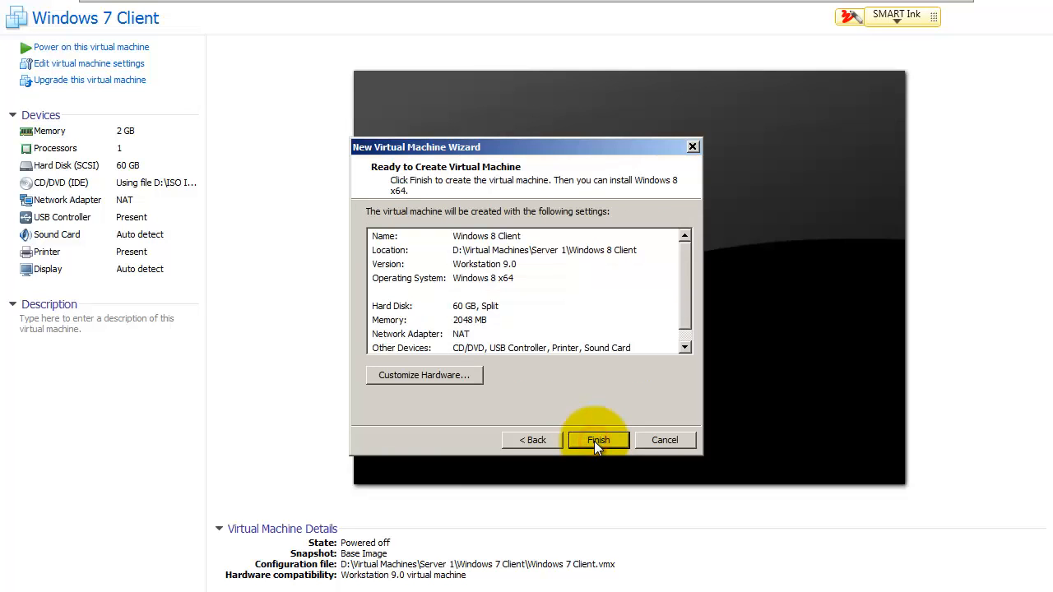
left_click(594, 441)
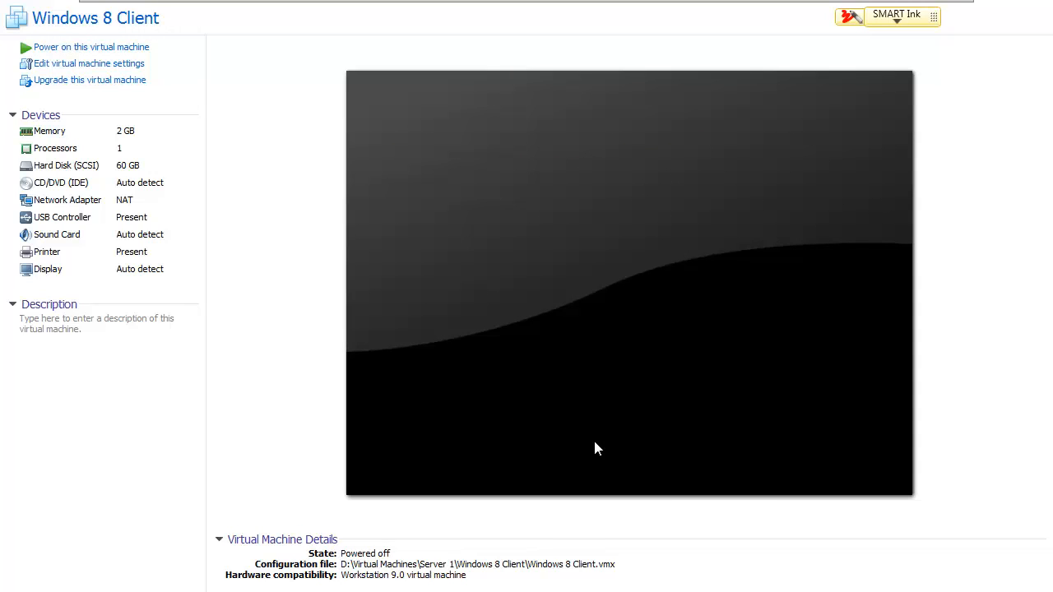
Step: Switch the Windows 8 Client's CD/DVD (IDE) to use an ISO image file
left_click(63, 186)
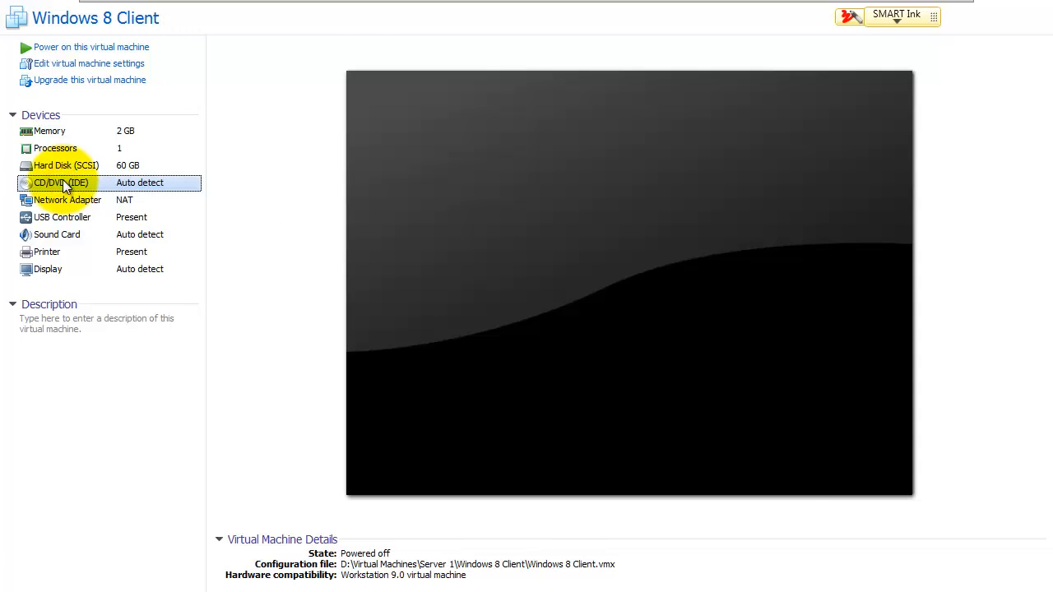
double_click(63, 179)
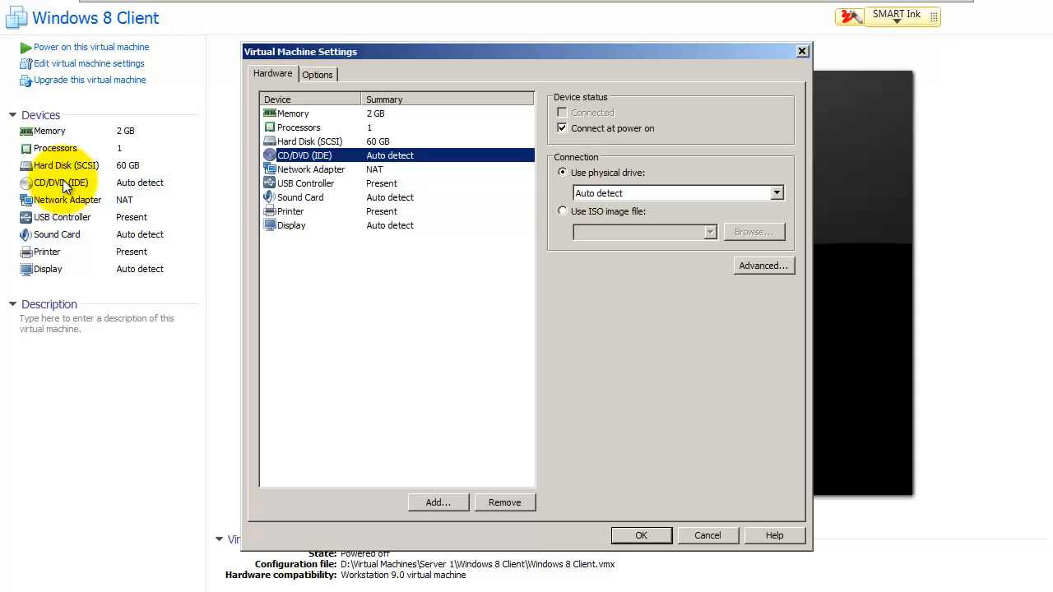
left_click(563, 210)
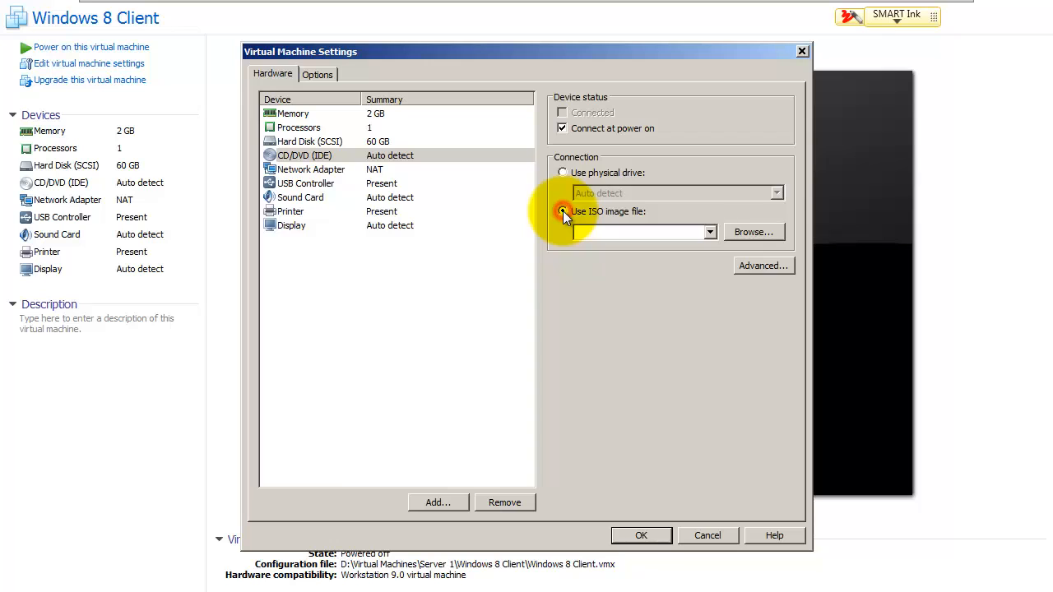
left_click(747, 233)
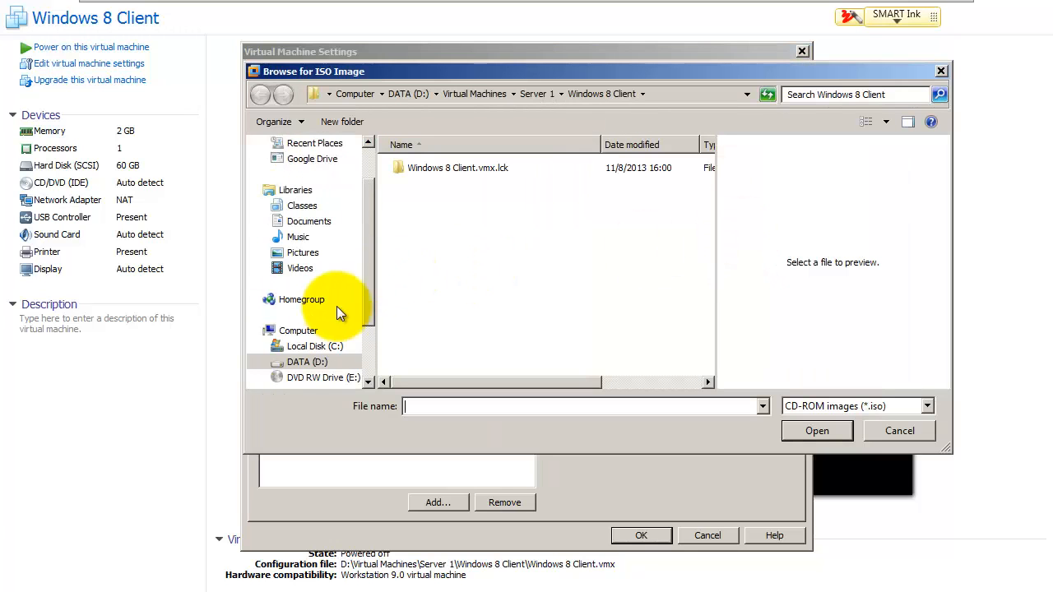
Step: Select Windows 8 X64 Enterprise.ISO from D:\ISO Images\Windows\Server Admin
left_click(304, 362)
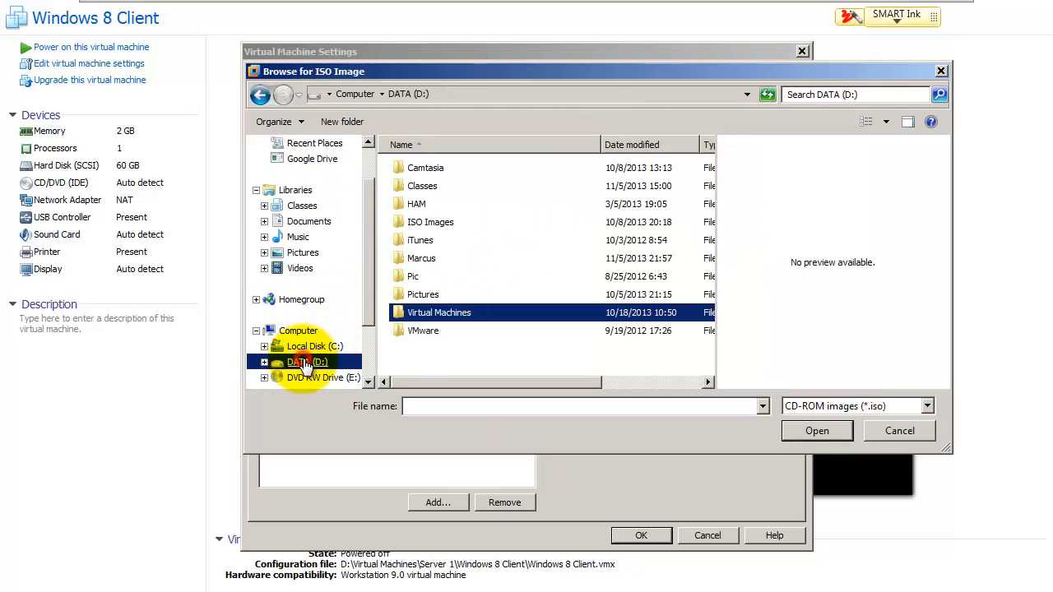
double_click(424, 222)
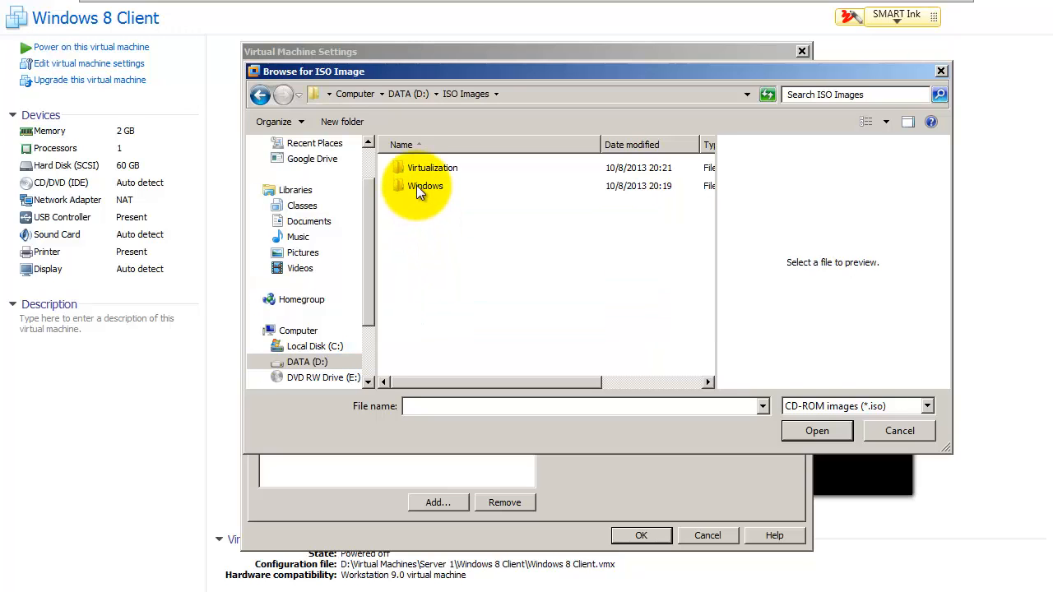
double_click(418, 186)
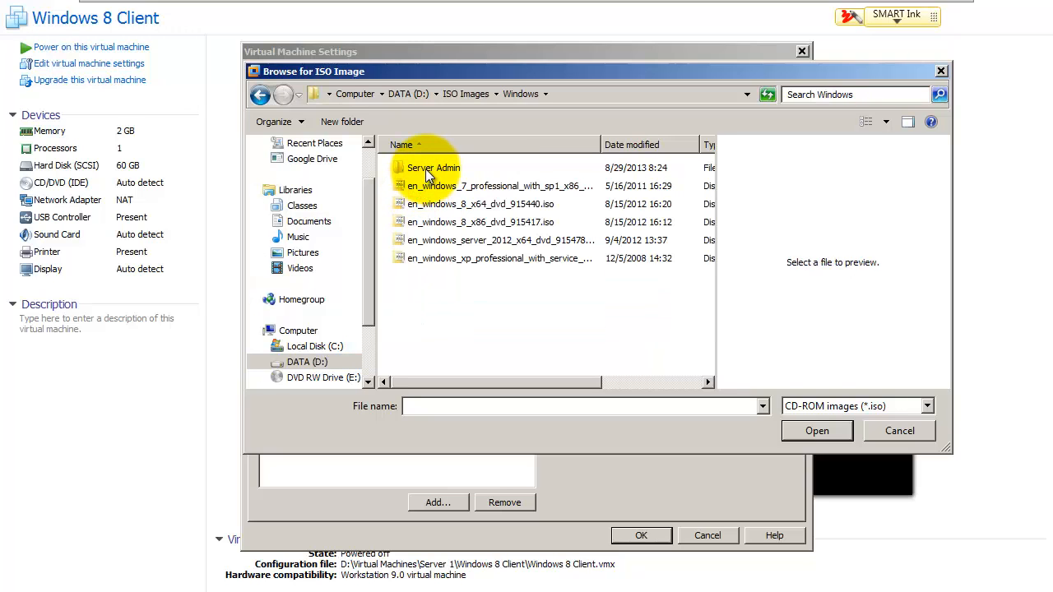
double_click(427, 170)
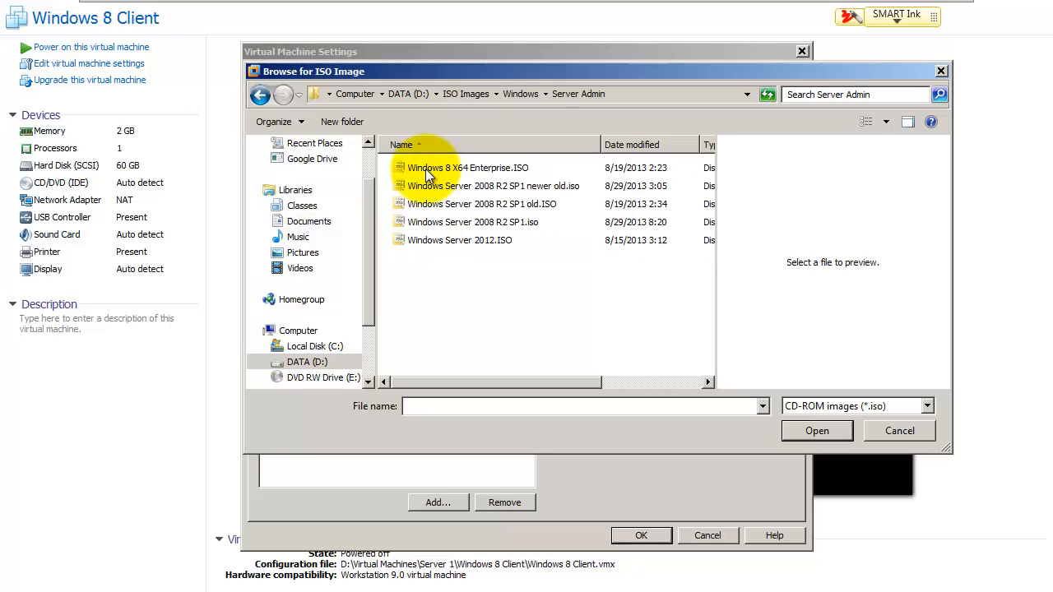
left_click(451, 169)
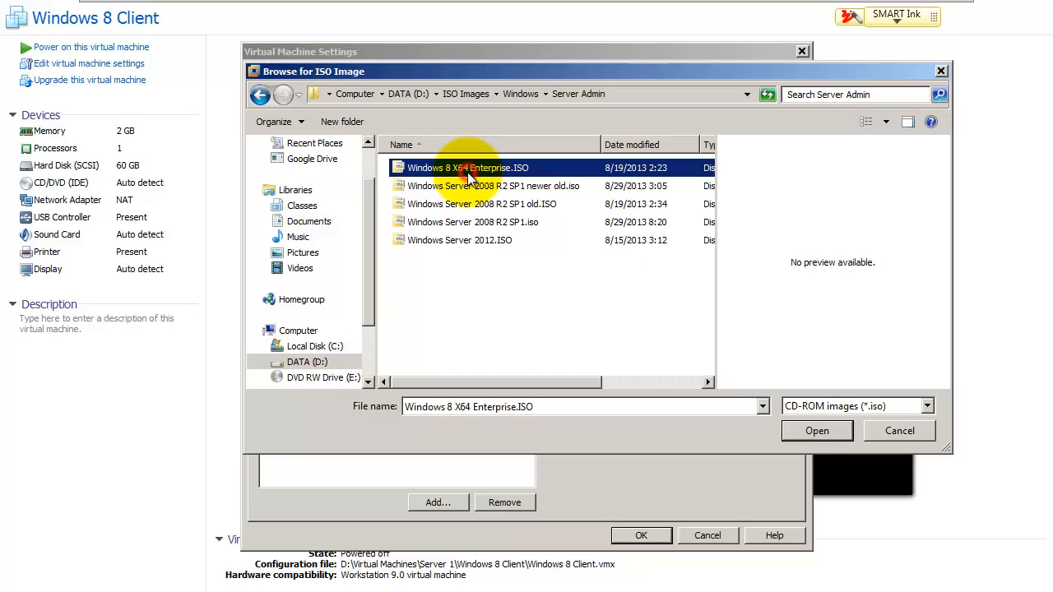
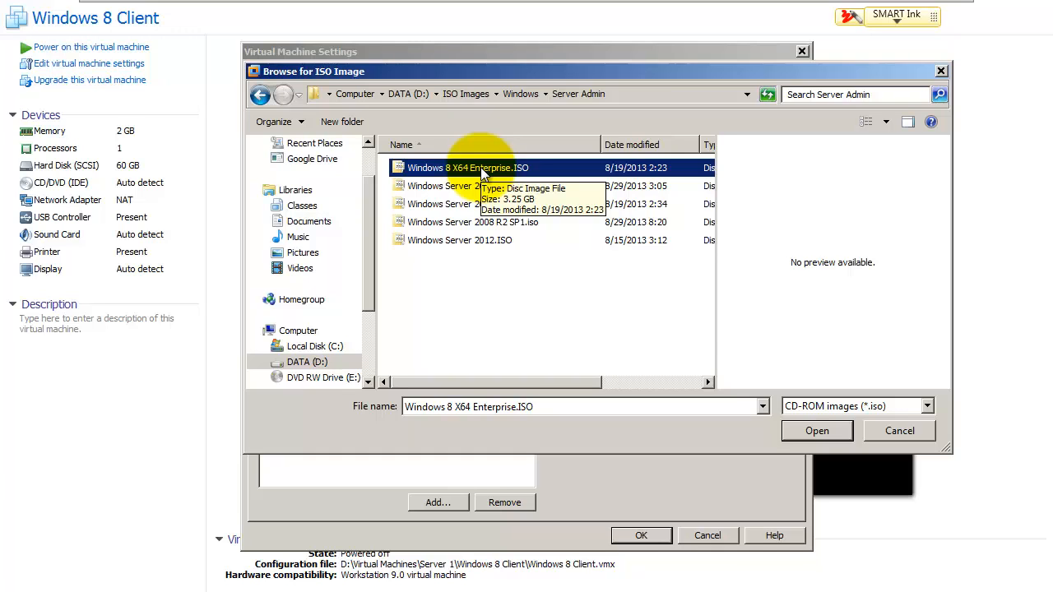
Step: Attach the Windows 8 X64 Enterprise ISO to the CD/DVD drive and power on the Windows 8 Client
left_click(811, 429)
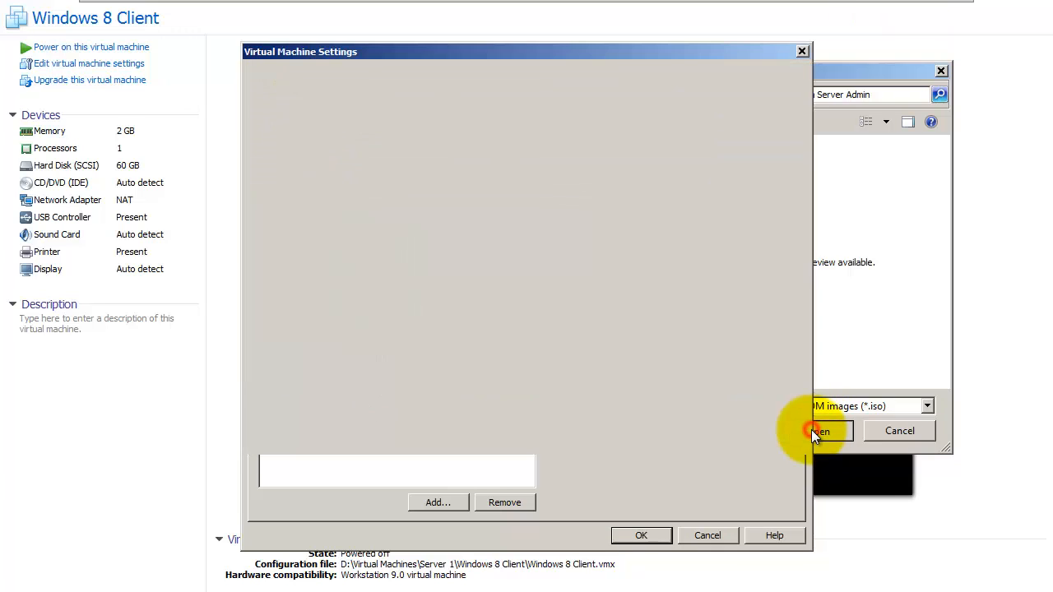
left_click(634, 535)
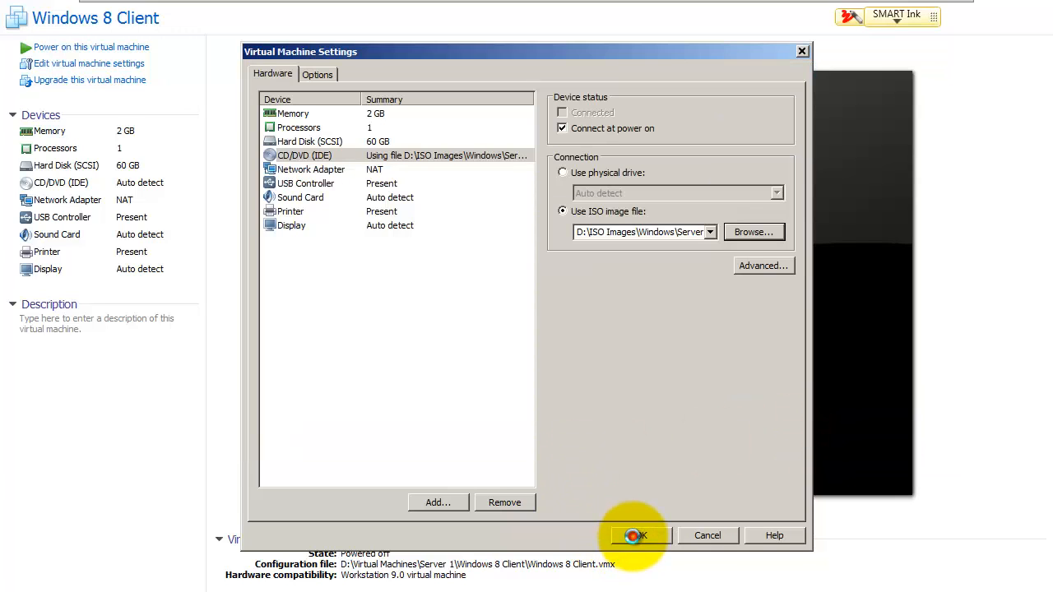
left_click(94, 48)
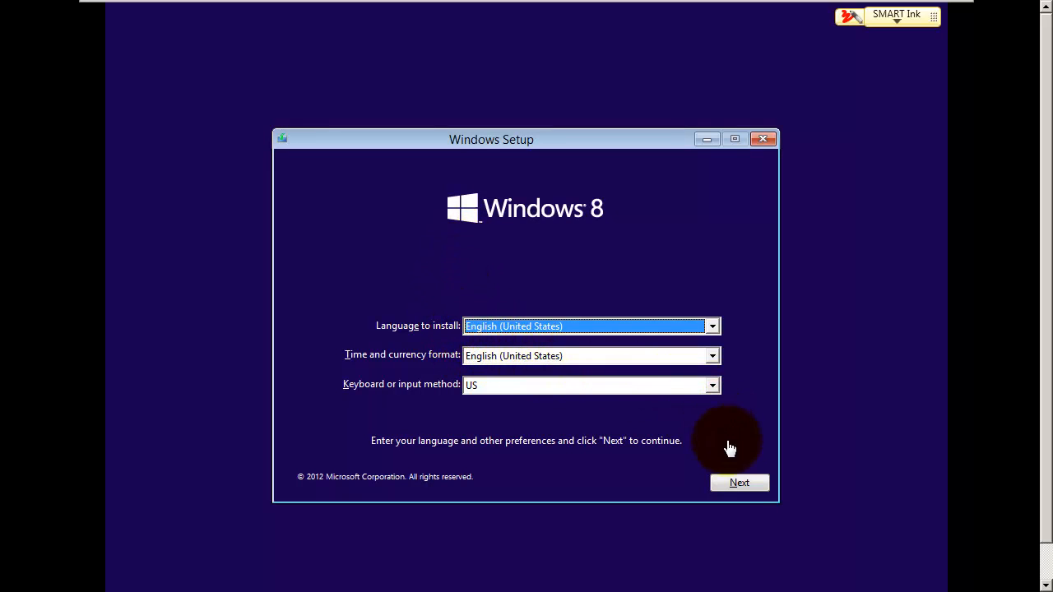
Step: Install Windows 8 with default language settings and accepted licence, Custom install onto the 60 GB unallocated drive
left_click(737, 485)
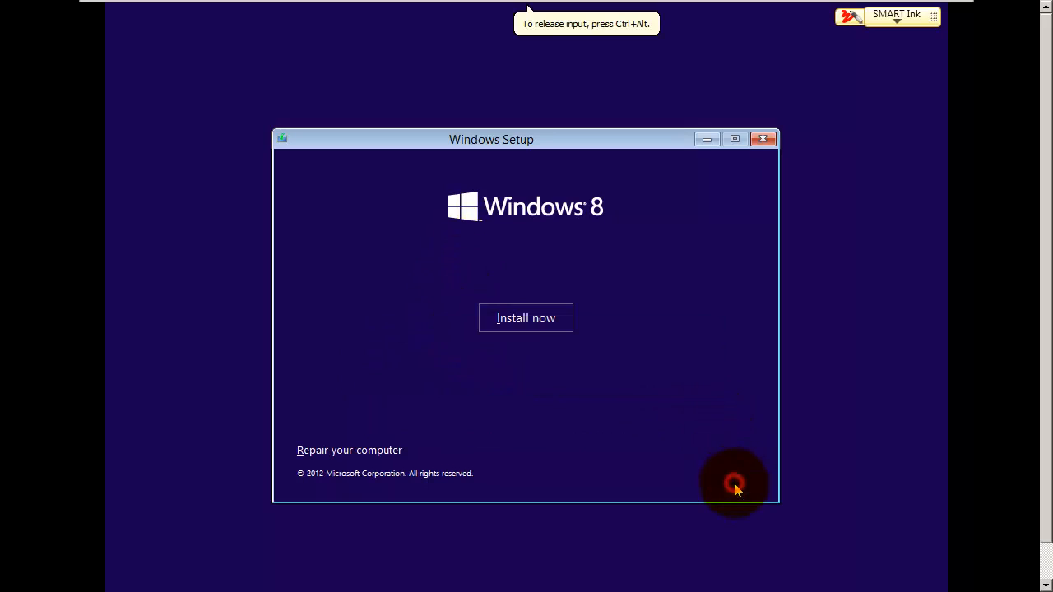
left_click(533, 321)
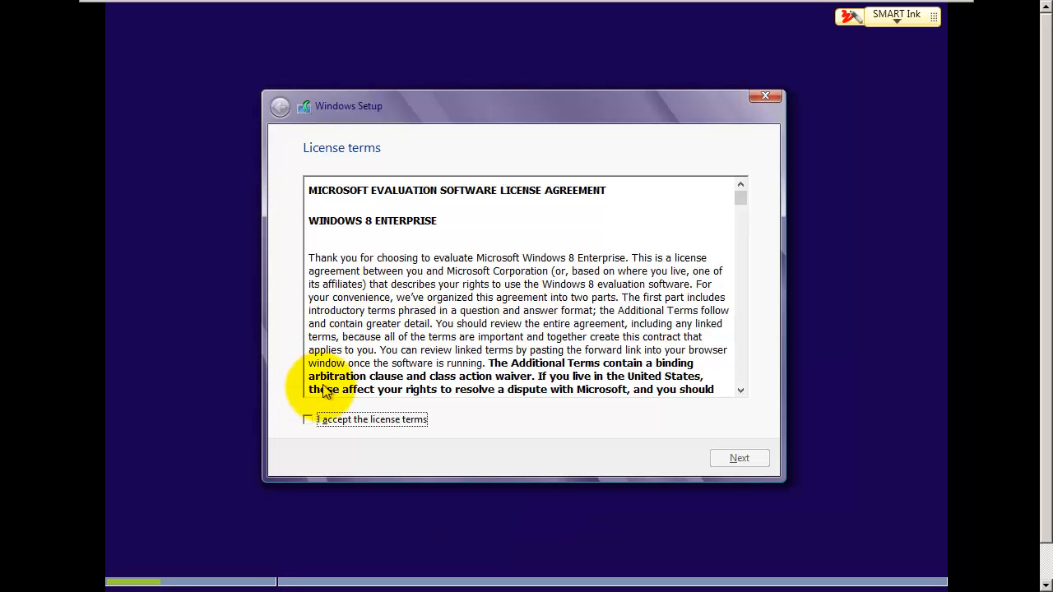
left_click(309, 419)
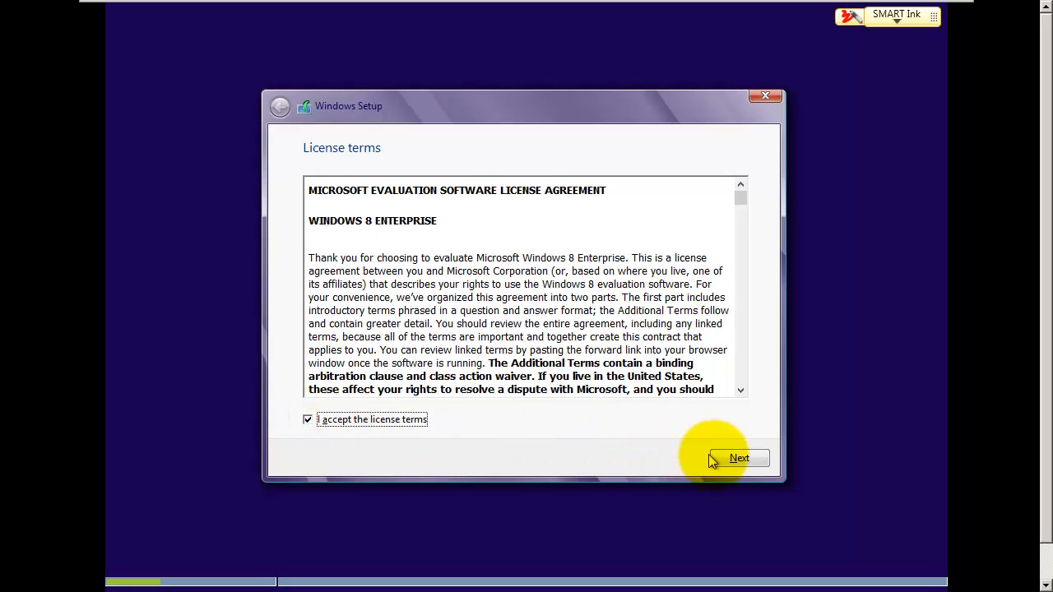
left_click(735, 458)
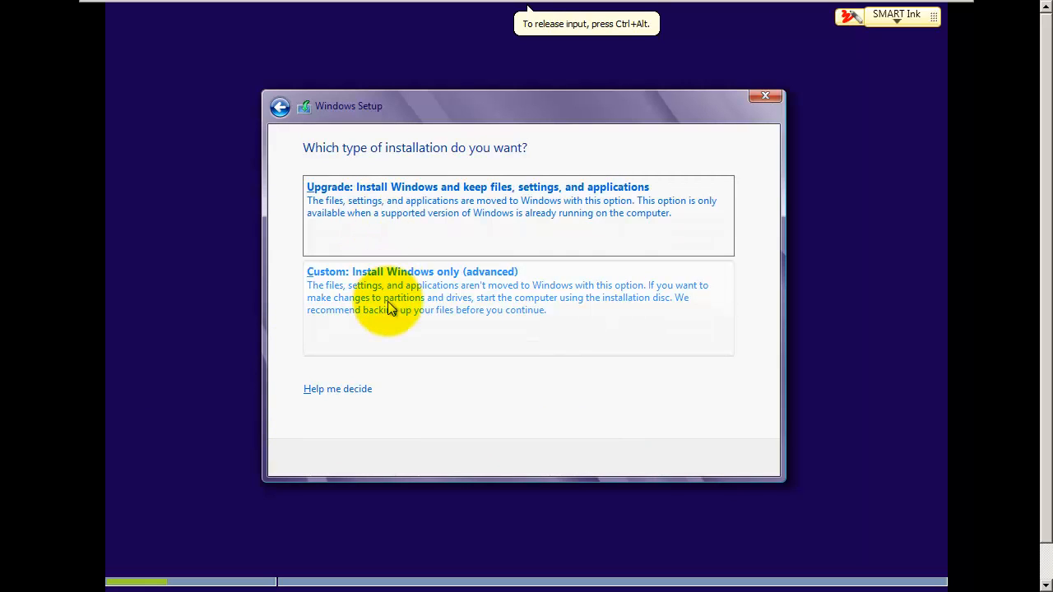
left_click(455, 305)
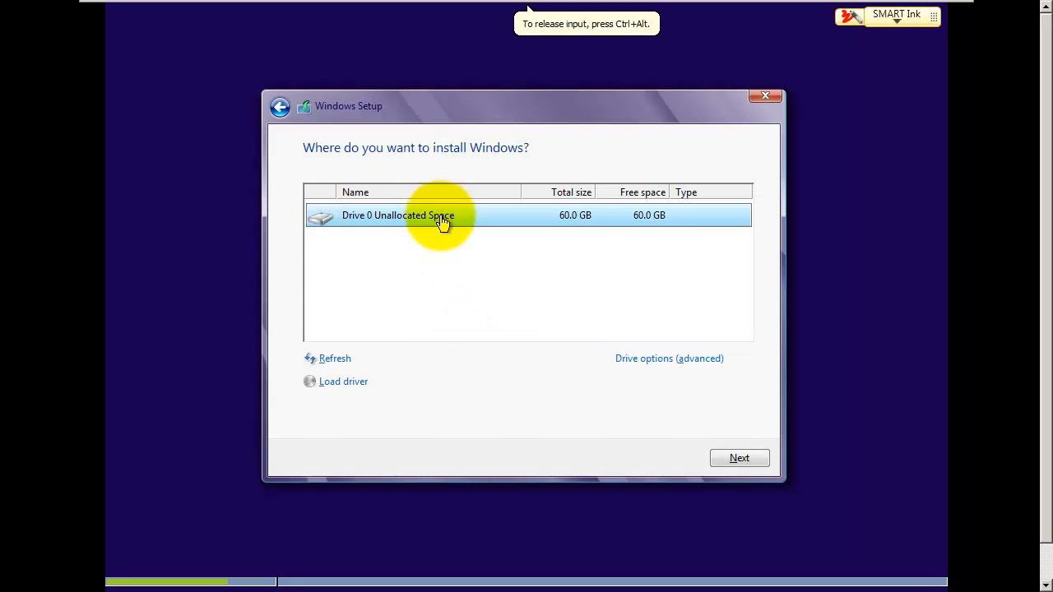
left_click(735, 458)
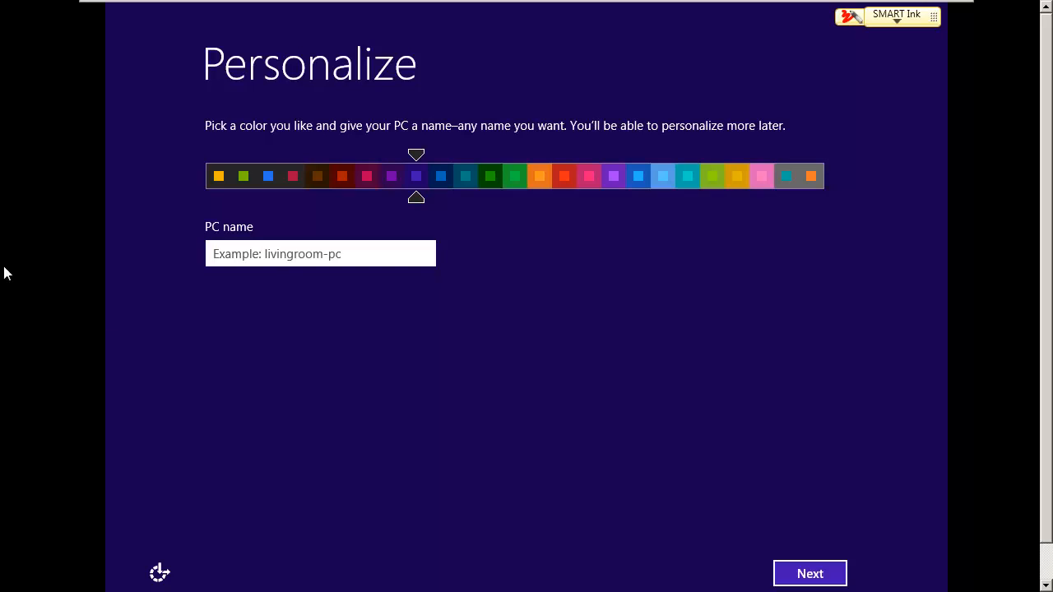
Step: Name the PC Win8 and accept the express settings
left_click(257, 250)
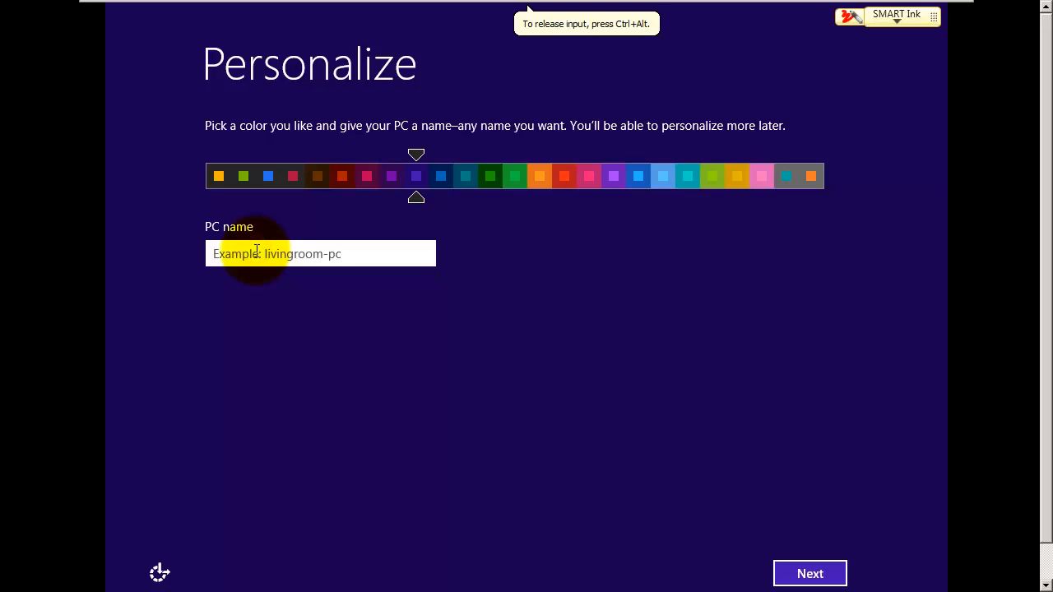
type("Wi")
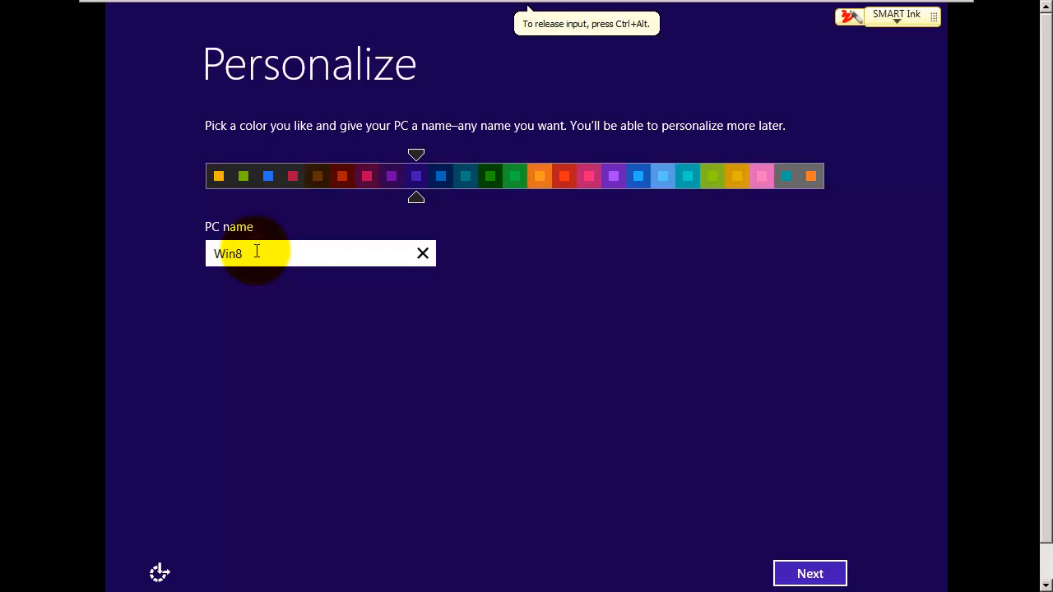
type("n8")
left_click(800, 575)
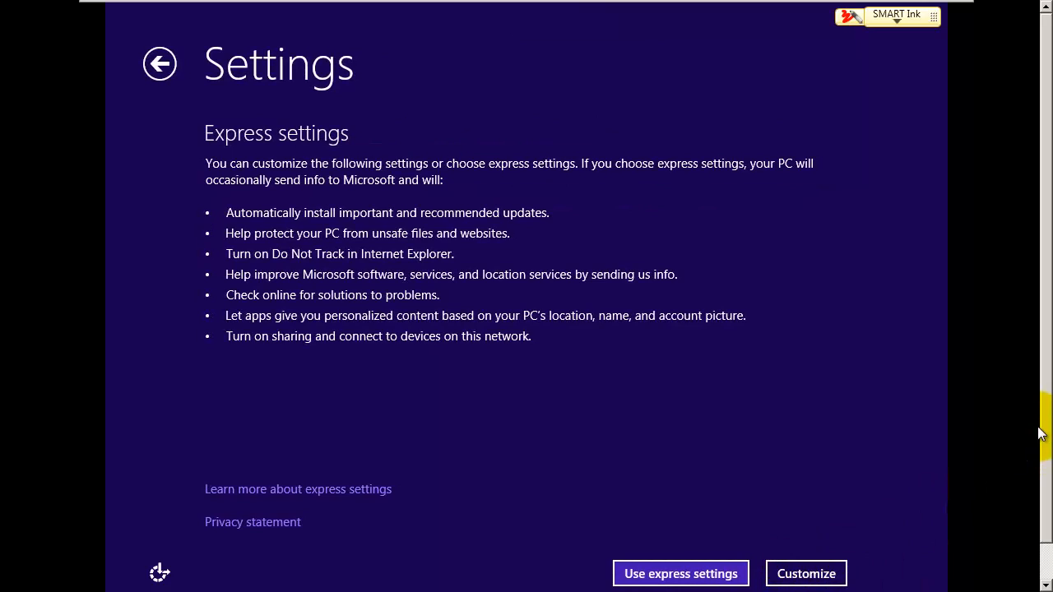
scroll(1042, 435, "down", 1)
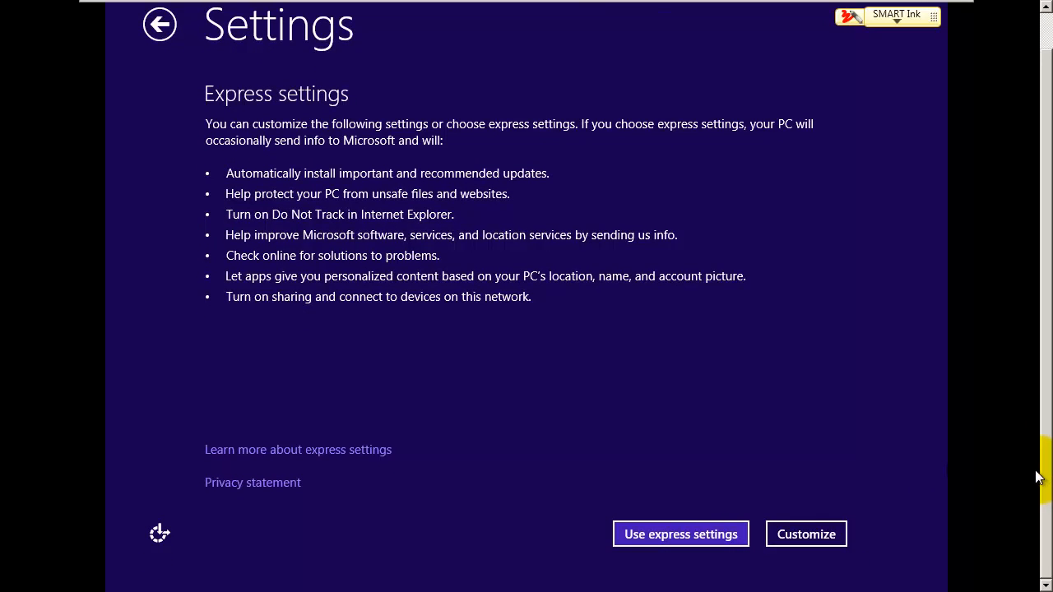
left_click(676, 533)
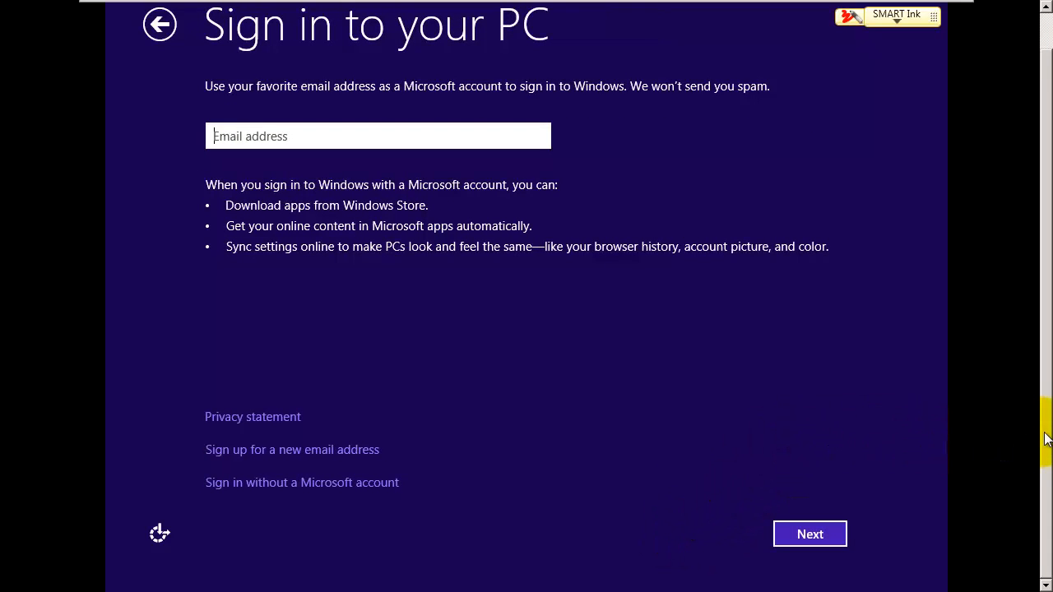
Step: Choose to sign in without a Microsoft account, using a local account instead
left_click_drag(1047, 439, 1050, 425)
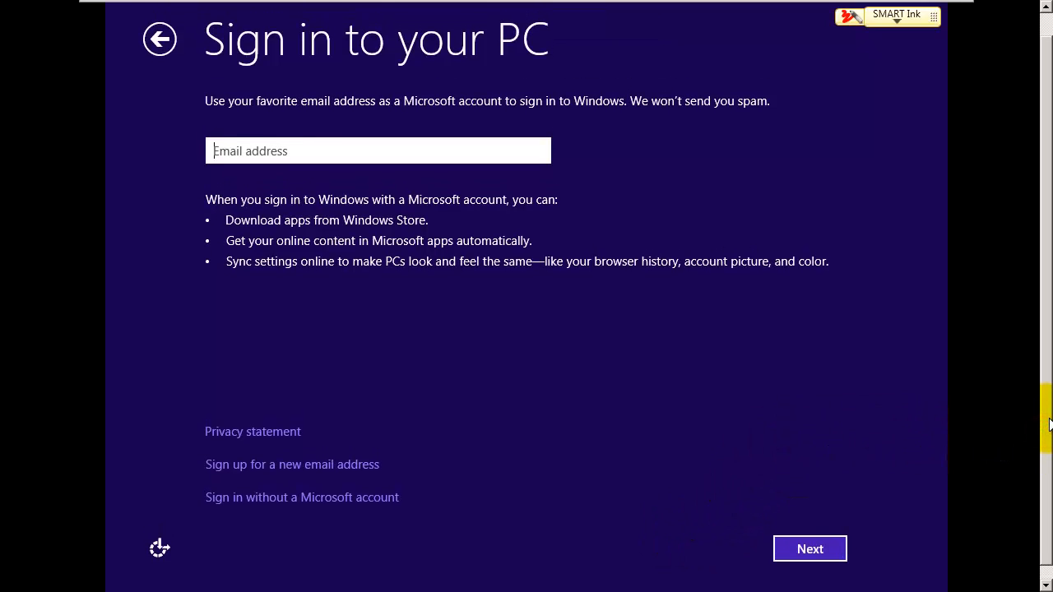
left_click(822, 437)
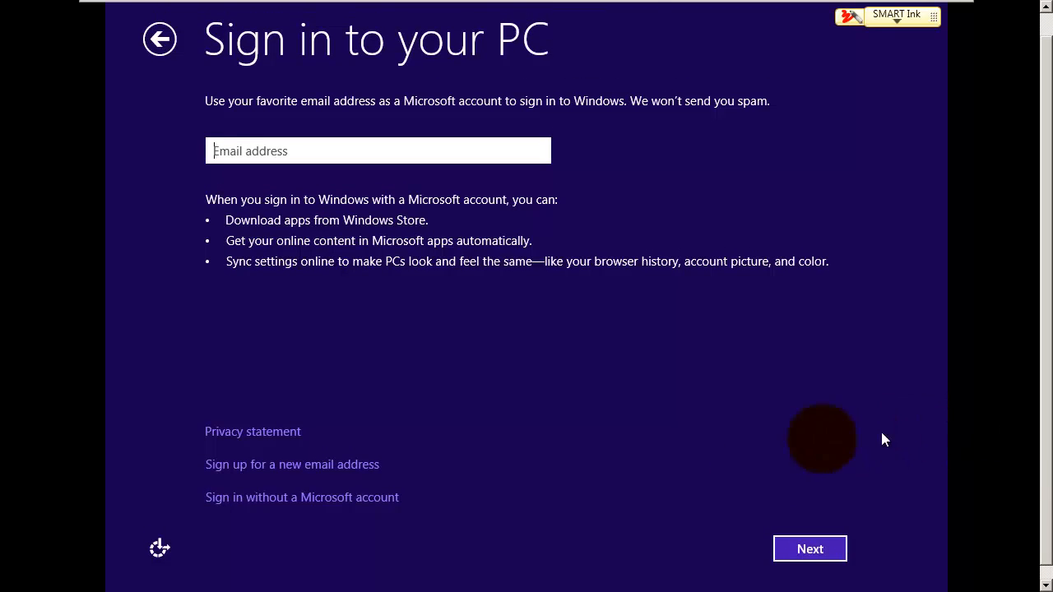
left_click(279, 498)
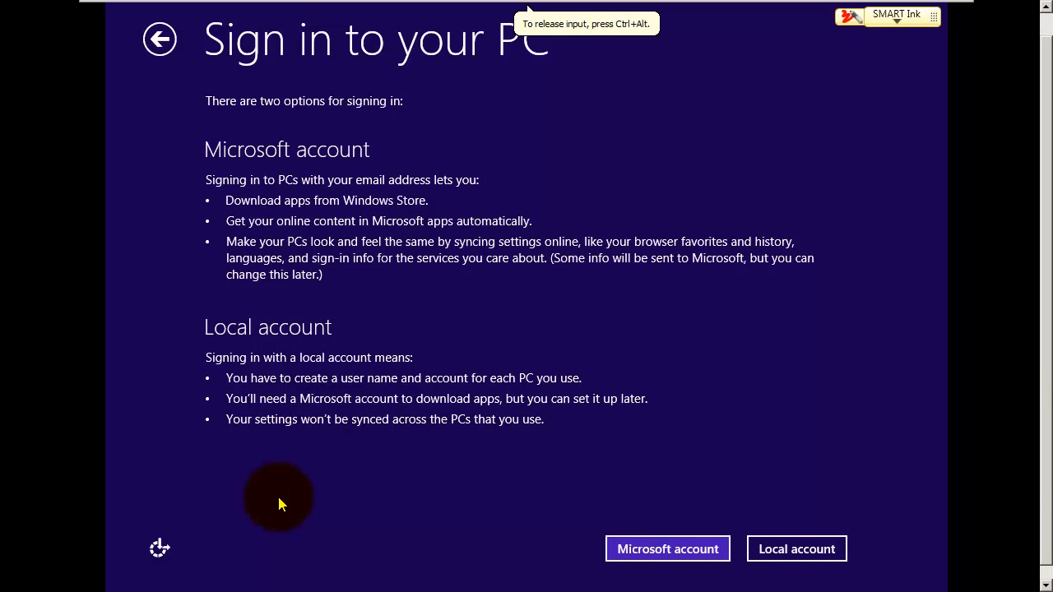
left_click(795, 548)
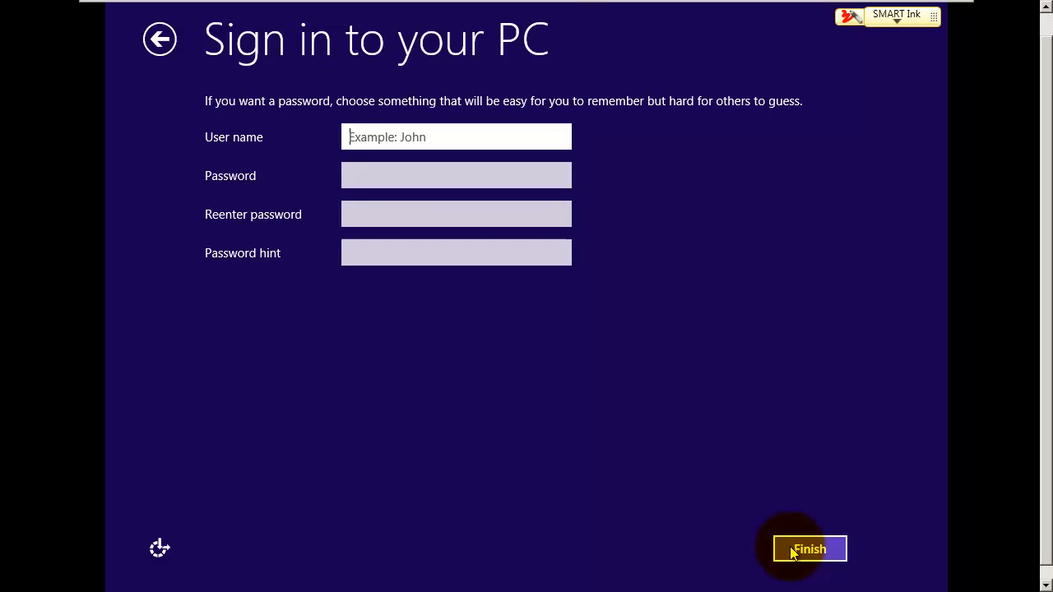
Step: Enter the local user name, password, password confirmation and hint, then finish creating the account
type("student")
key("Tab")
type("p")
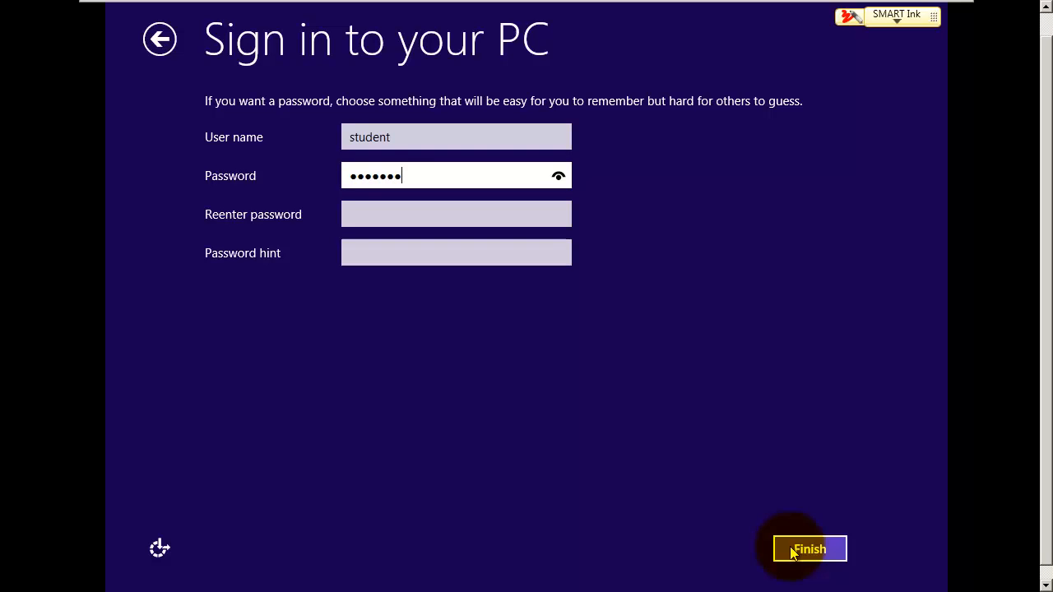
key("Tab")
type("pa")
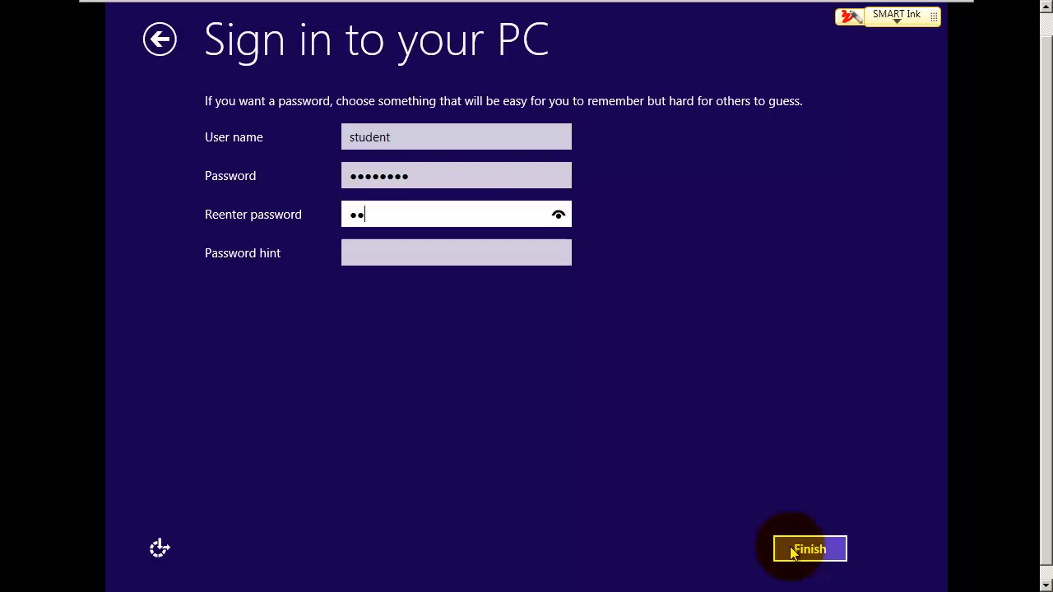
key("Tab")
type("pas")
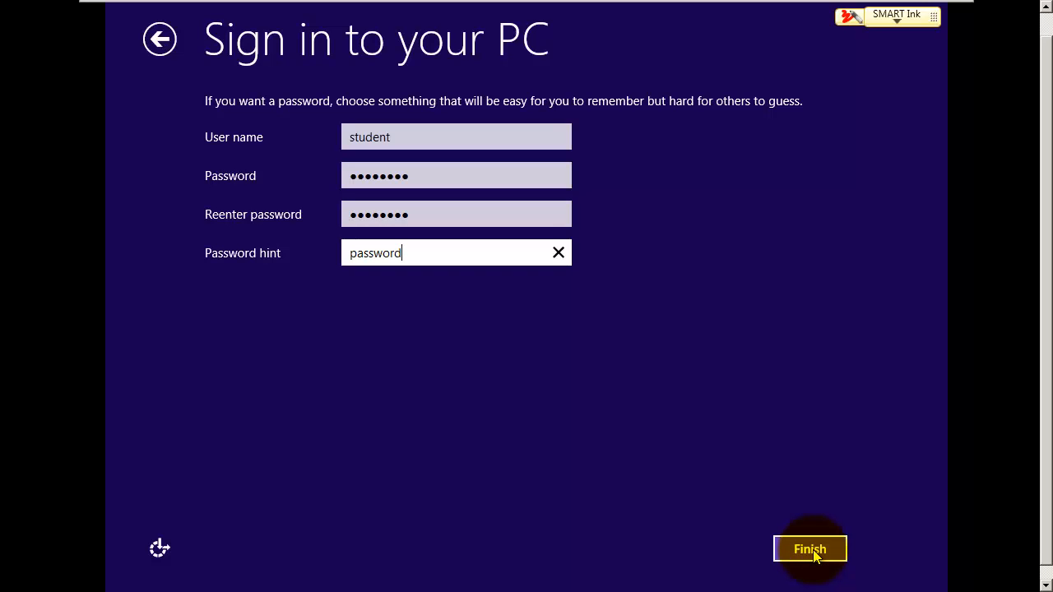
left_click(811, 549)
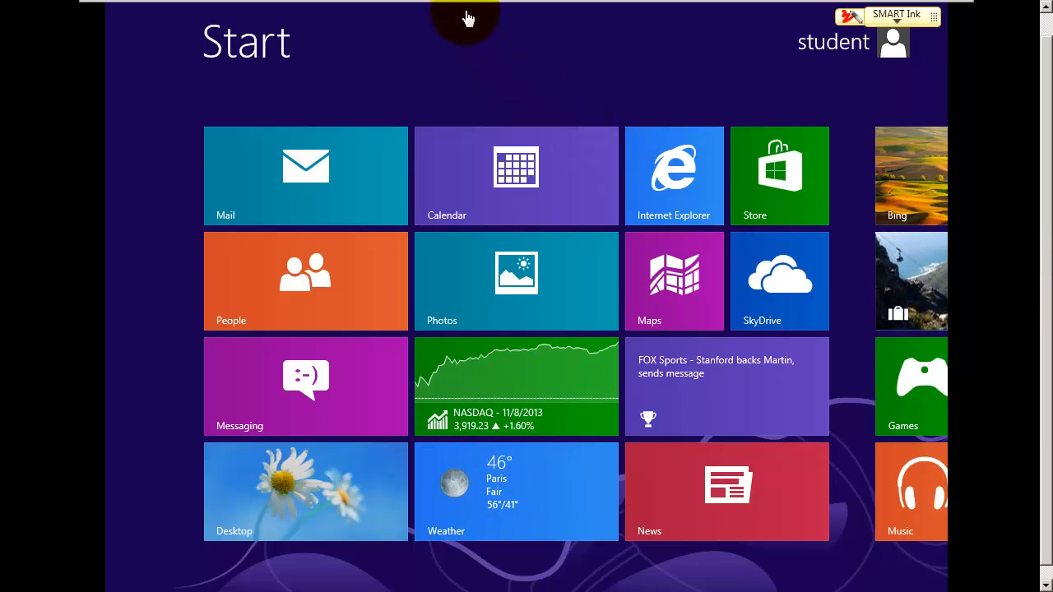
Step: Start the VMware Tools installation from the VM menu and connect its installer disc
mouse_move(432, 6)
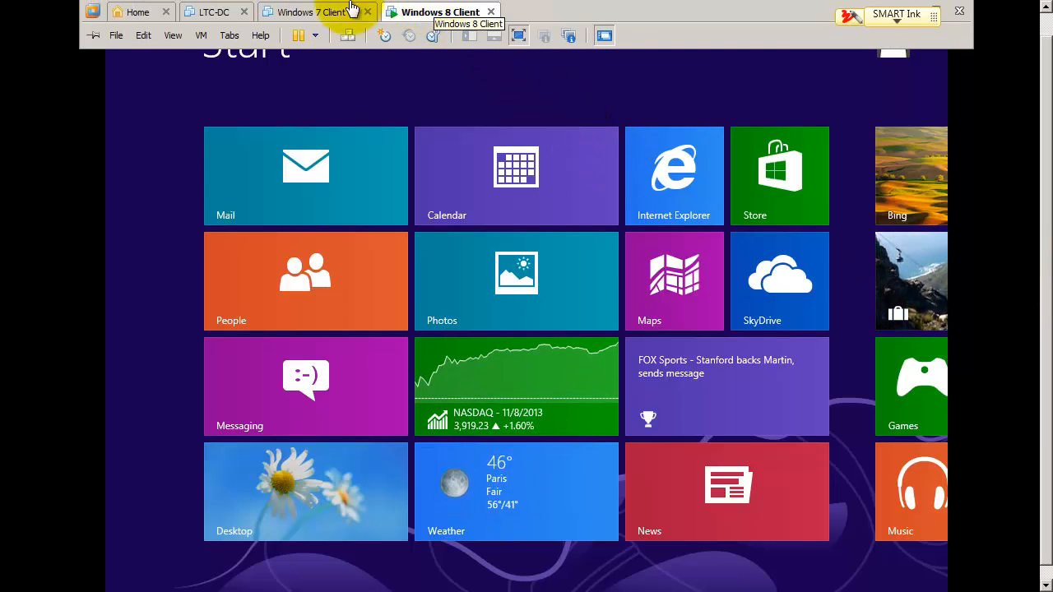
left_click(200, 35)
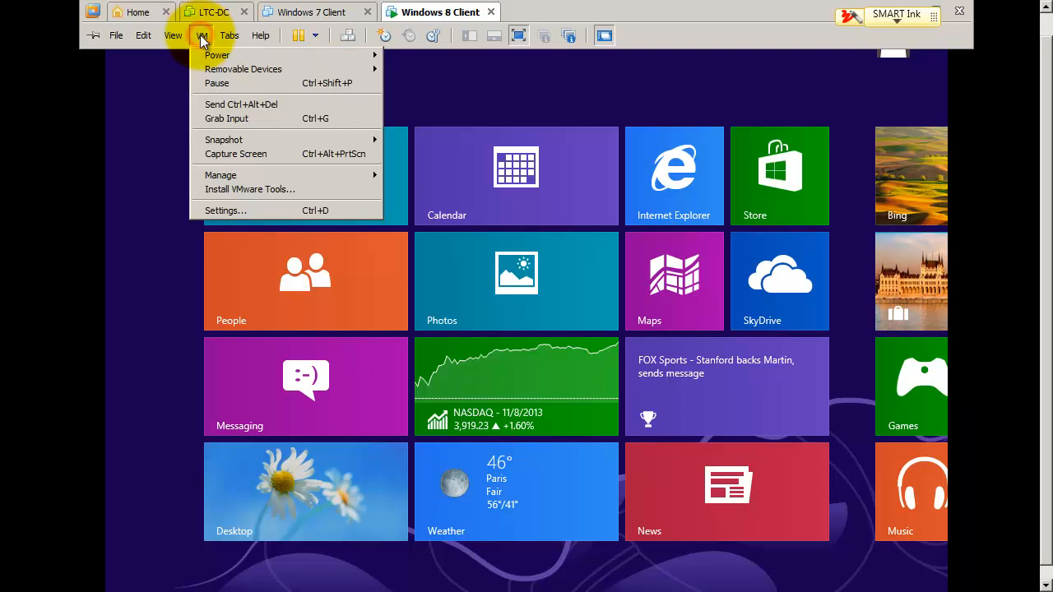
left_click(229, 189)
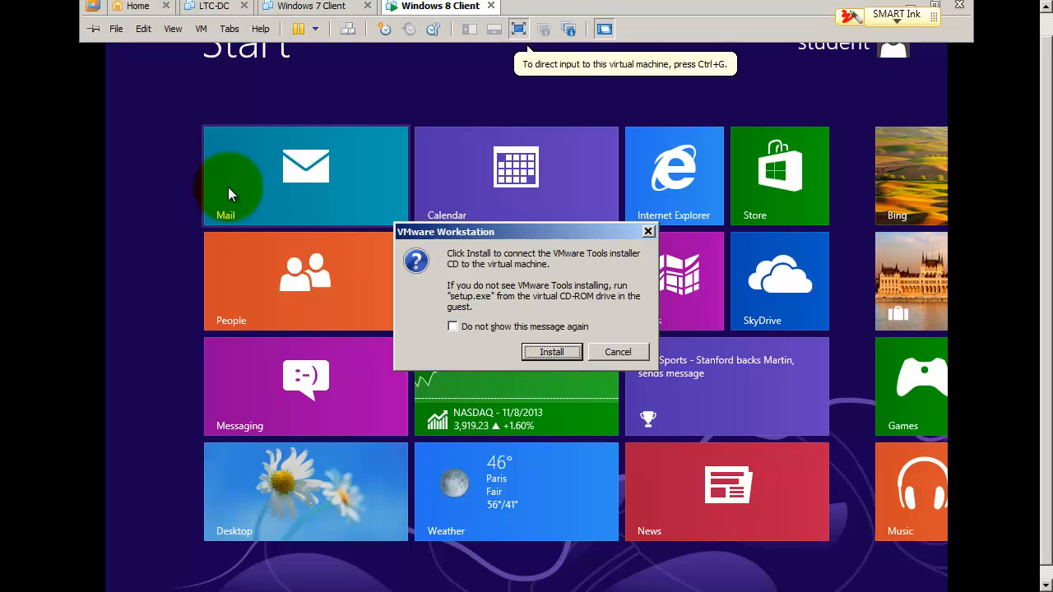
left_click(553, 353)
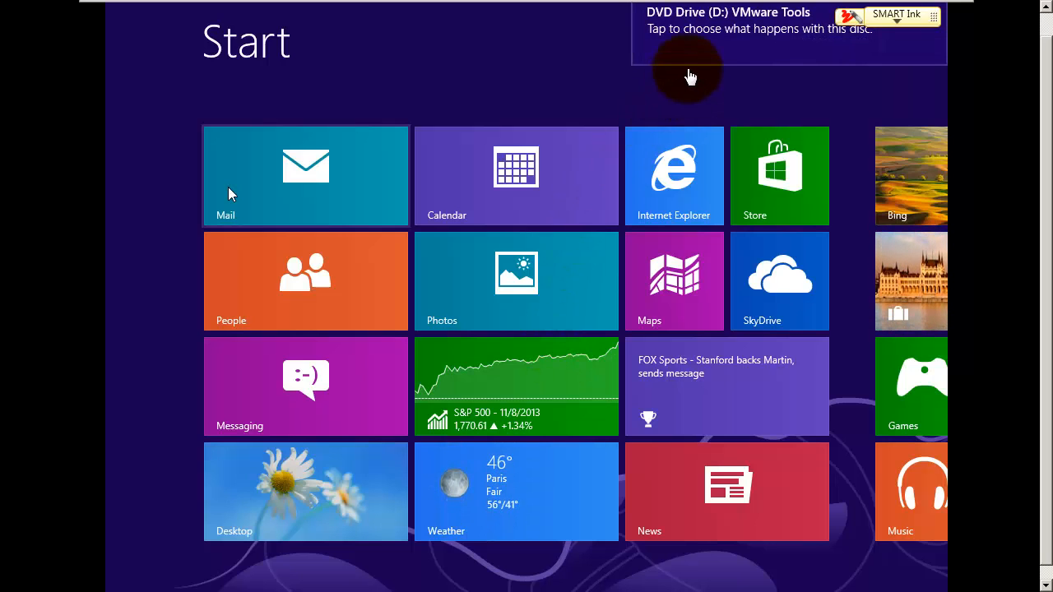
Step: Run VMware Tools setup from the disc and install it with the Typical setup type
left_click(724, 33)
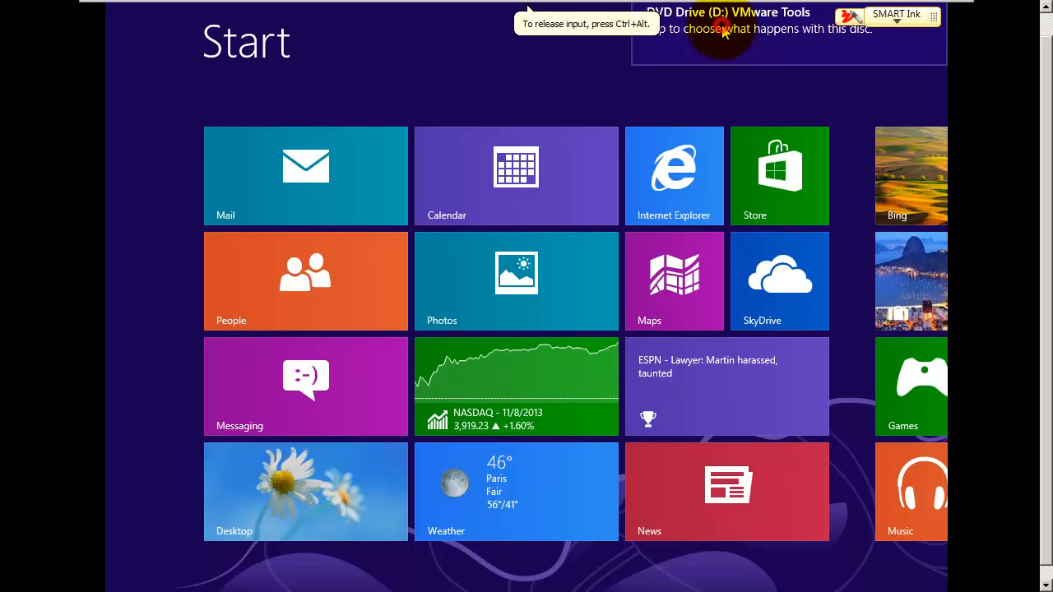
left_click(724, 33)
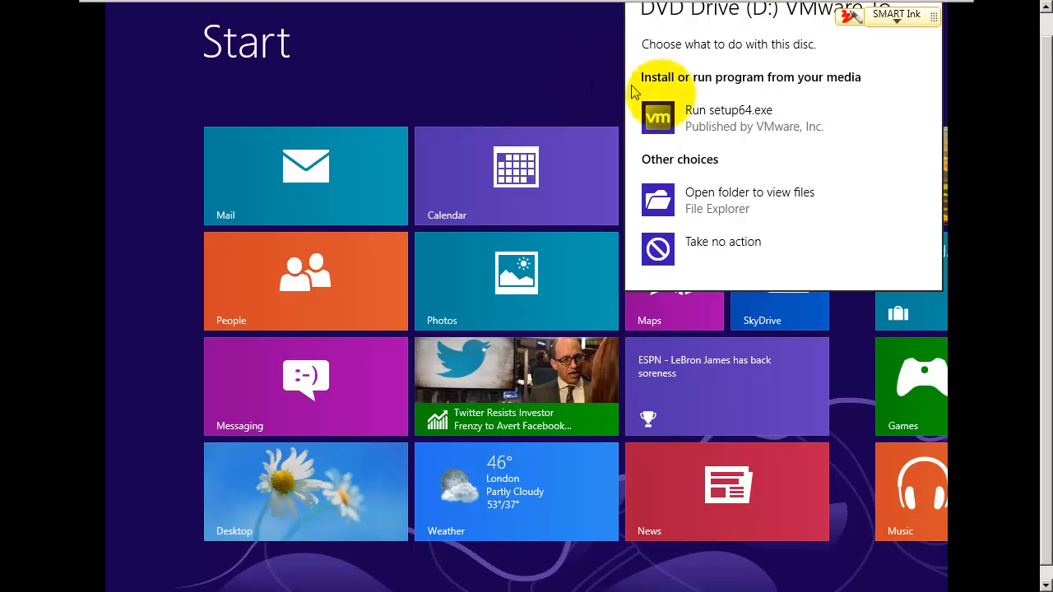
left_click(716, 120)
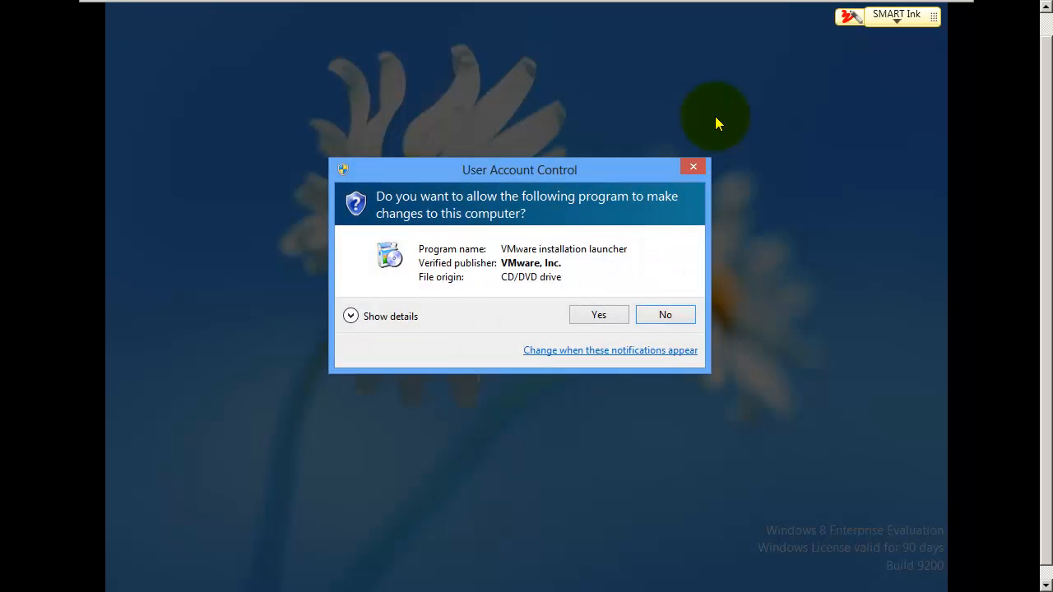
left_click(611, 320)
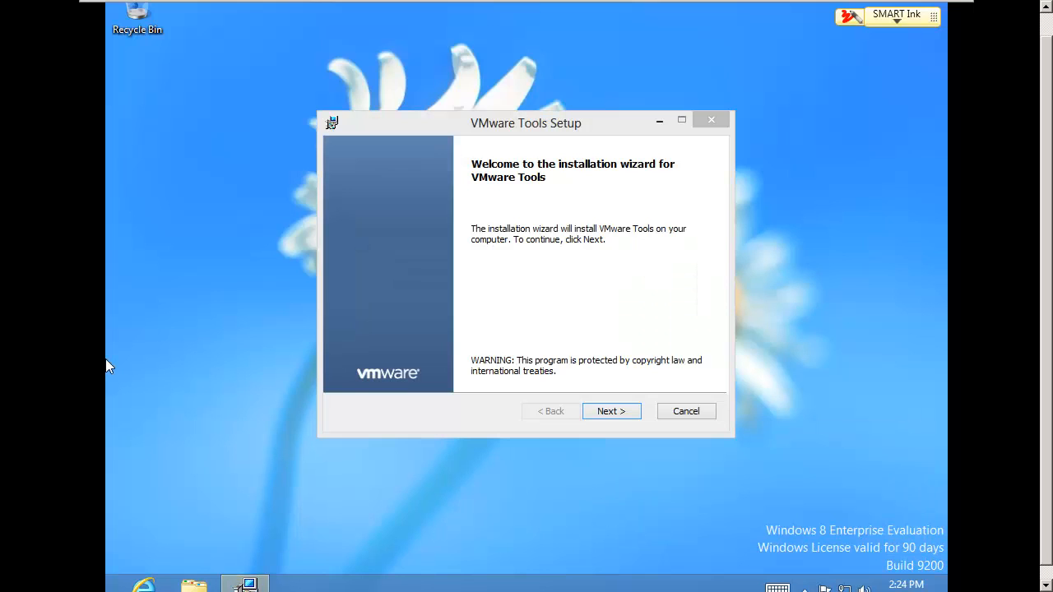
left_click(315, 262)
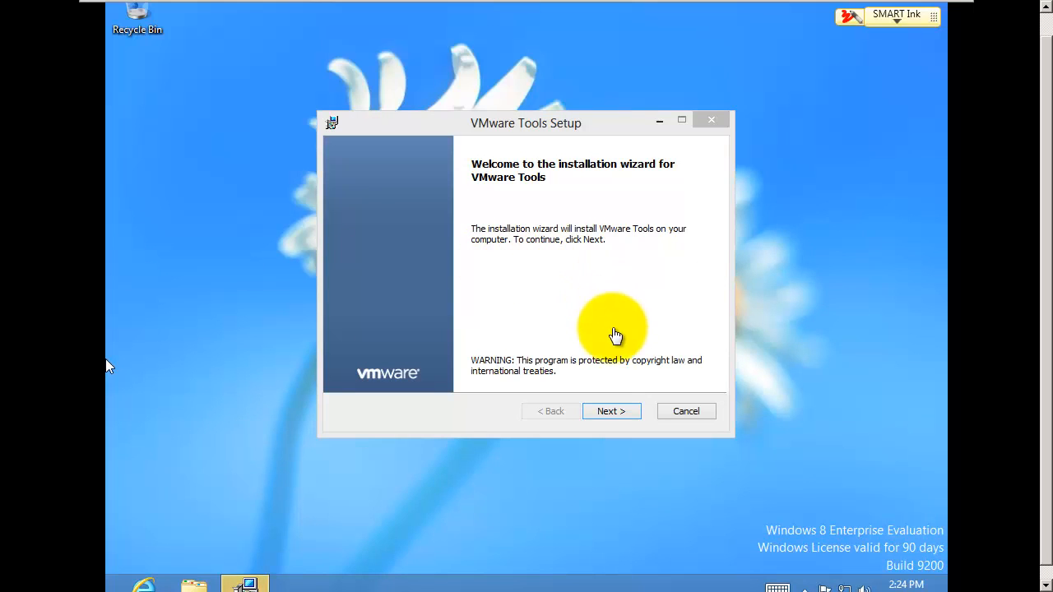
left_click(611, 409)
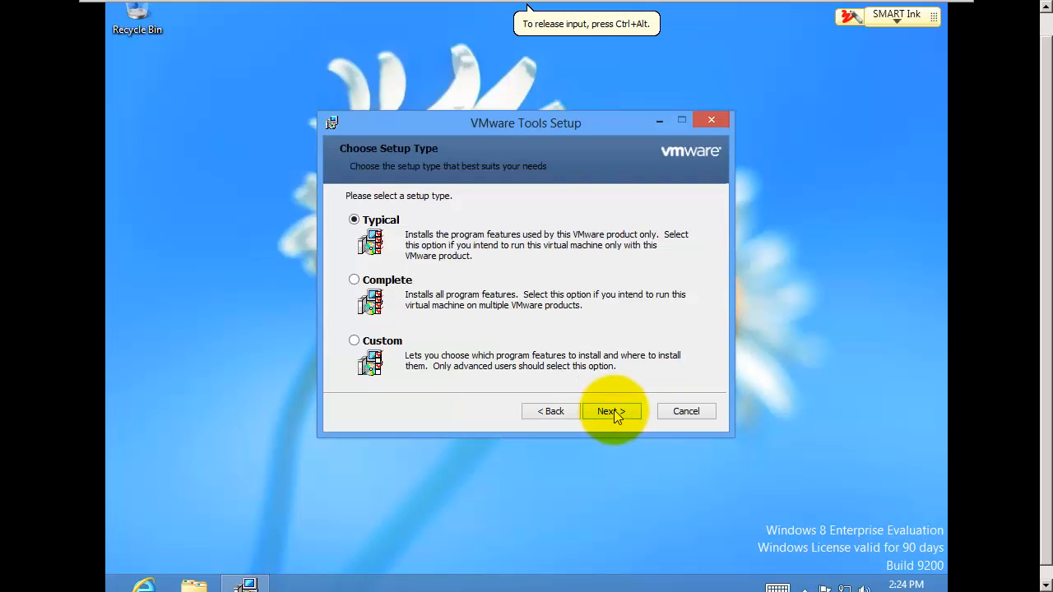
left_click(614, 410)
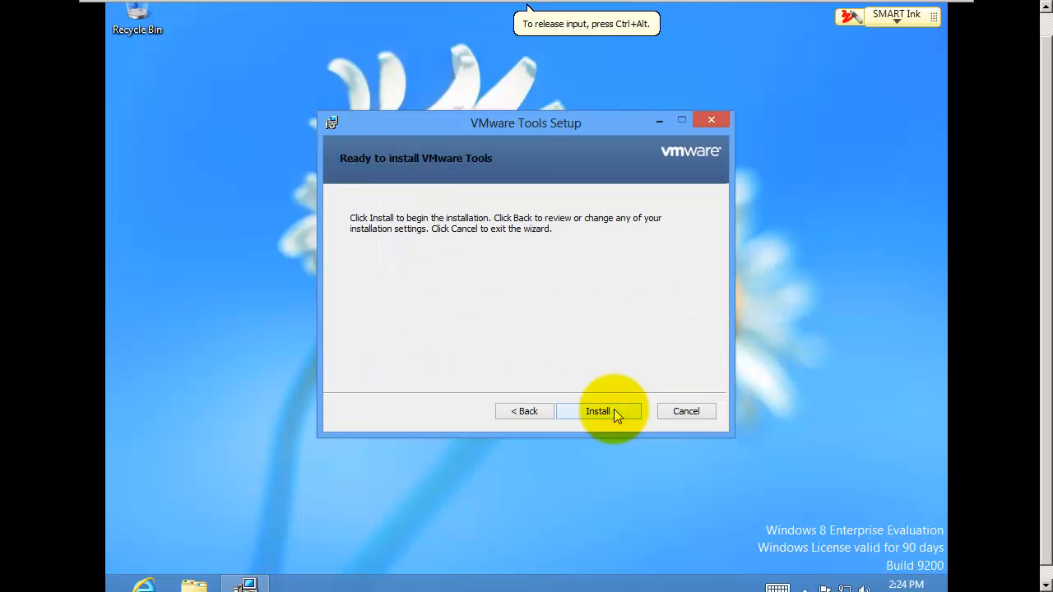
left_click(614, 409)
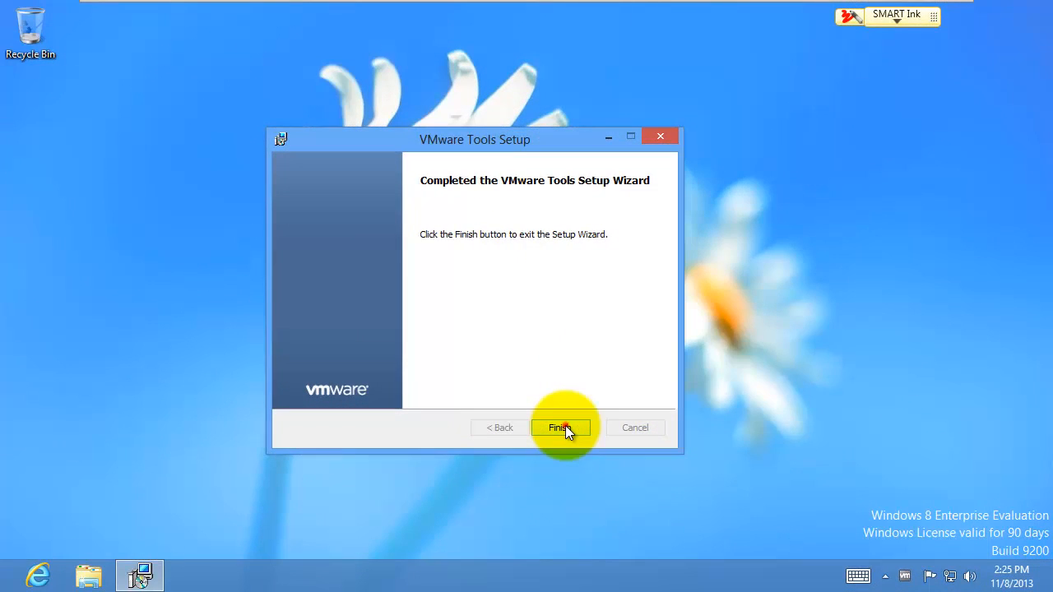
left_click(562, 426)
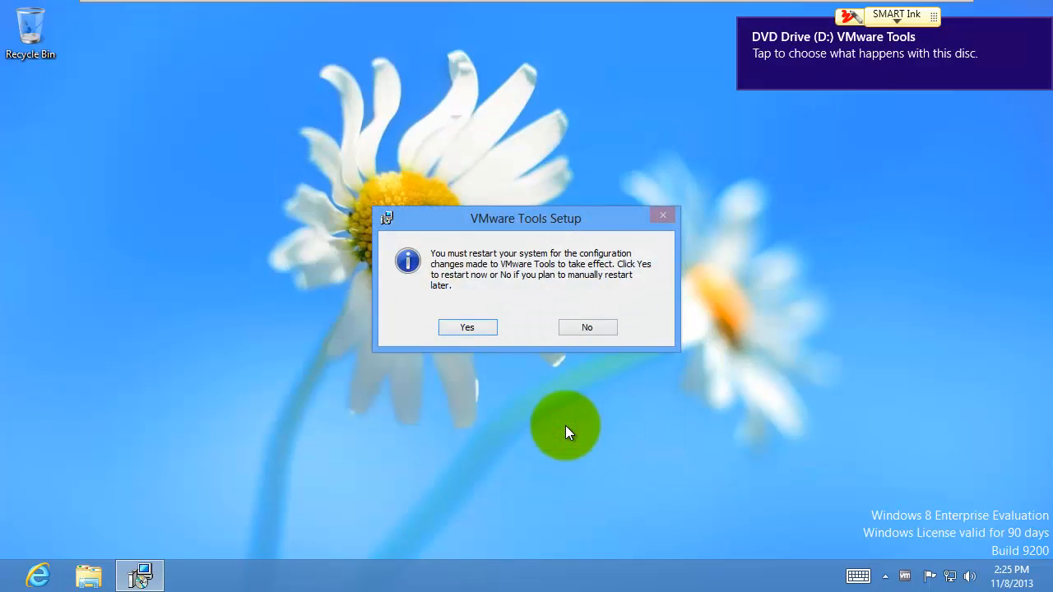
Step: Restart the guest to apply VMware Tools and sign back in with the account password
left_click(468, 327)
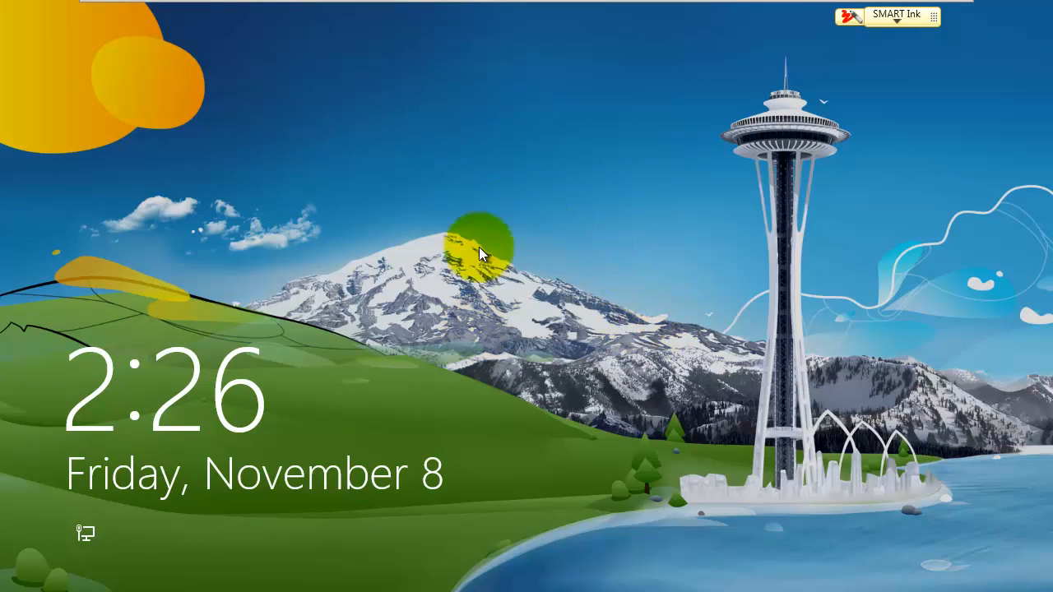
left_click(552, 238)
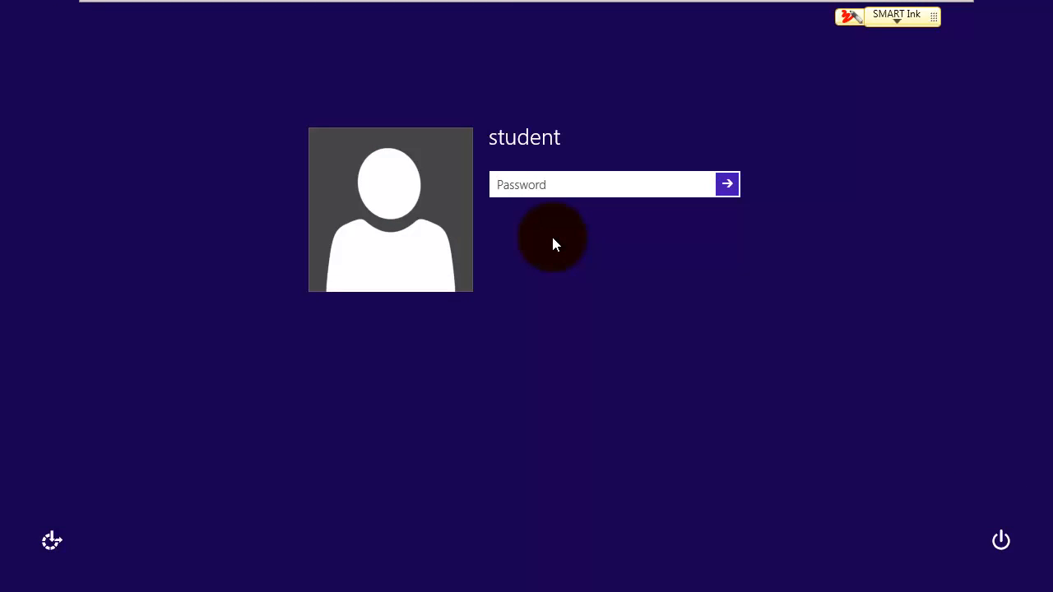
type("•••••••")
key("Return")
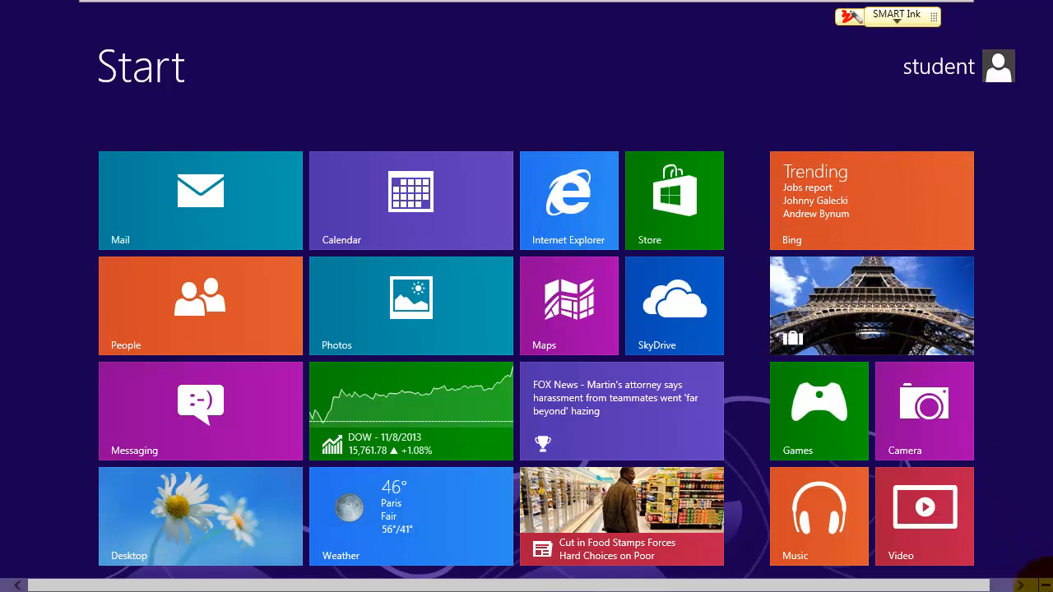
Step: Shut down the Windows 8 guest from the Settings charm's Power menu
mouse_move(1039, 527)
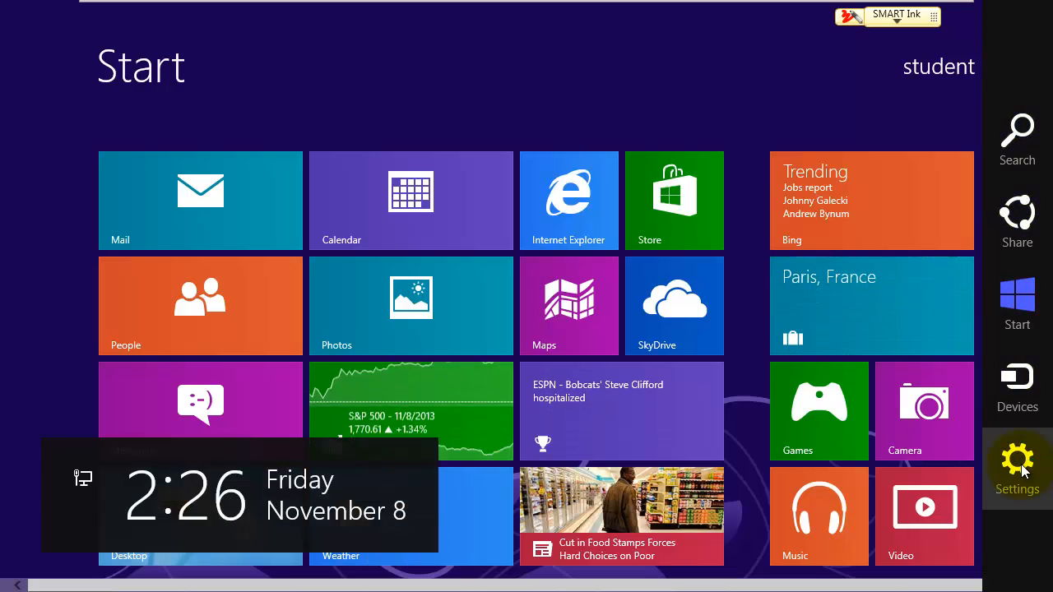
left_click(1023, 472)
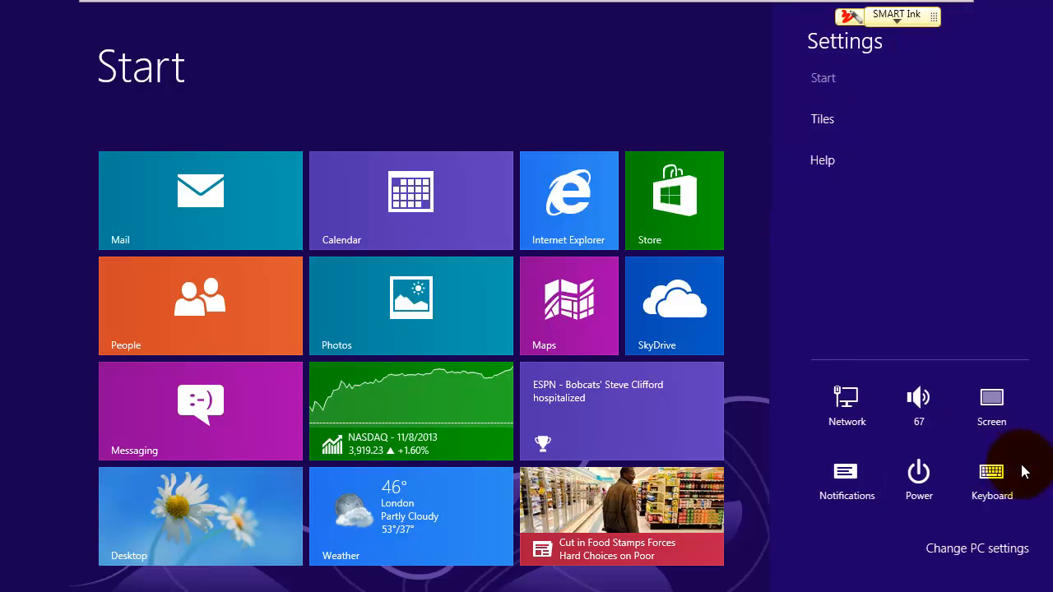
left_click(919, 480)
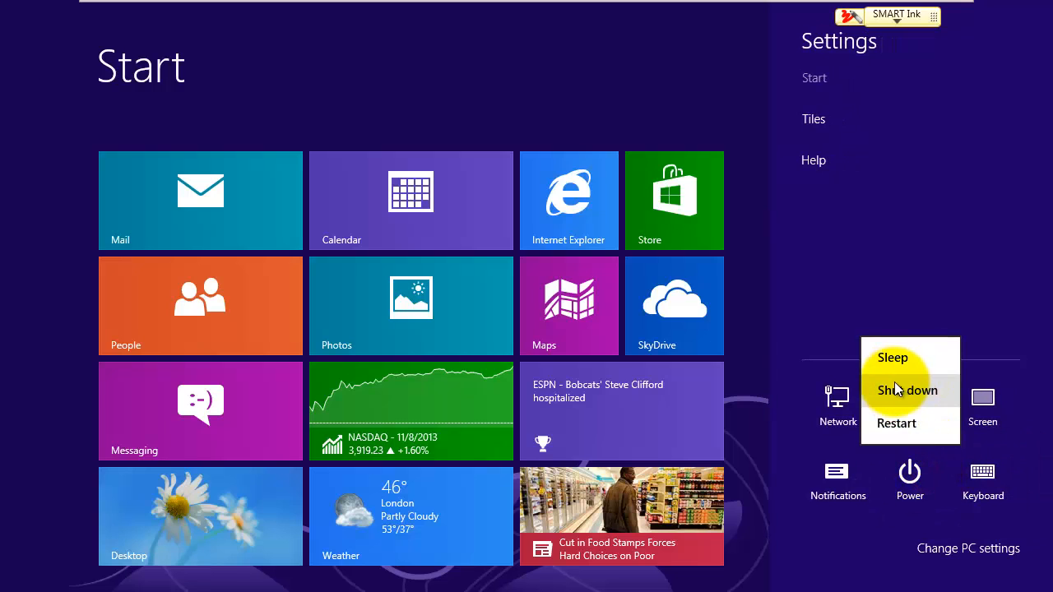
left_click(902, 390)
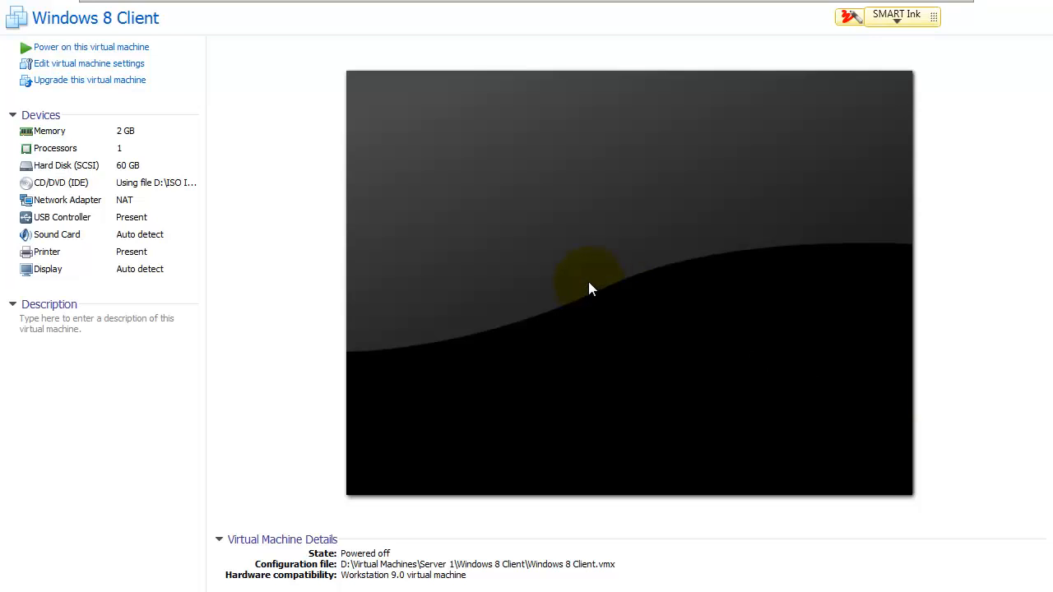
Step: Take a snapshot of the Windows 8 Client named Base Image, then switch back to SMART Notebook
mouse_move(189, 4)
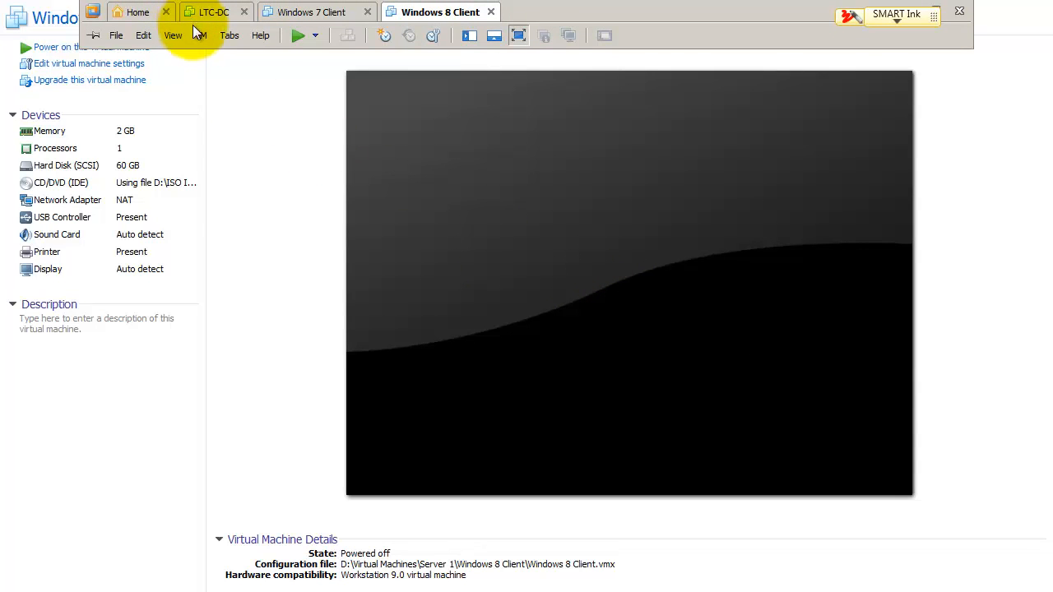
left_click(201, 34)
mouse_move(223, 142)
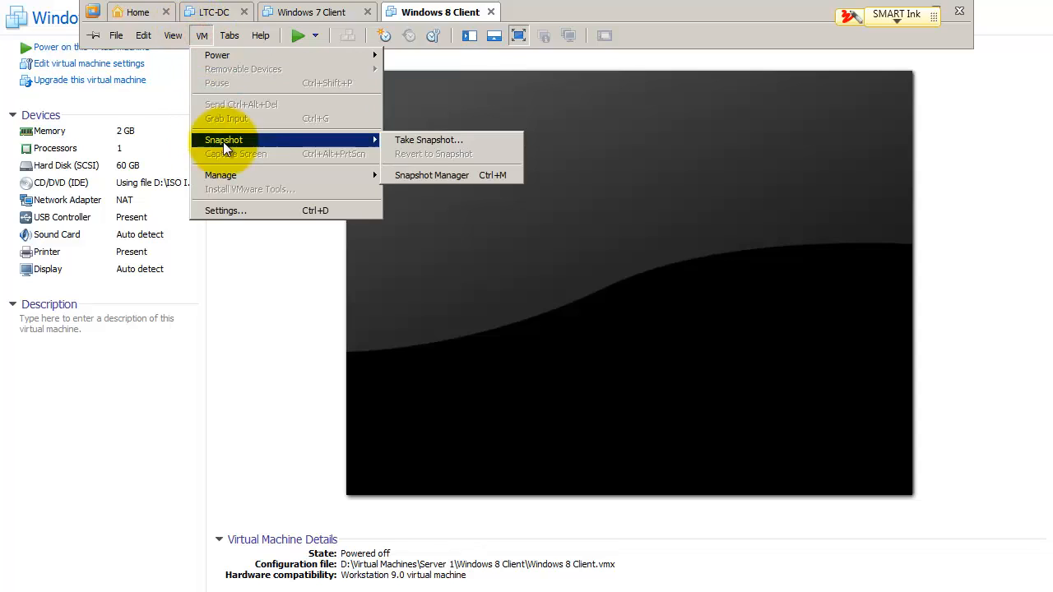
left_click(428, 142)
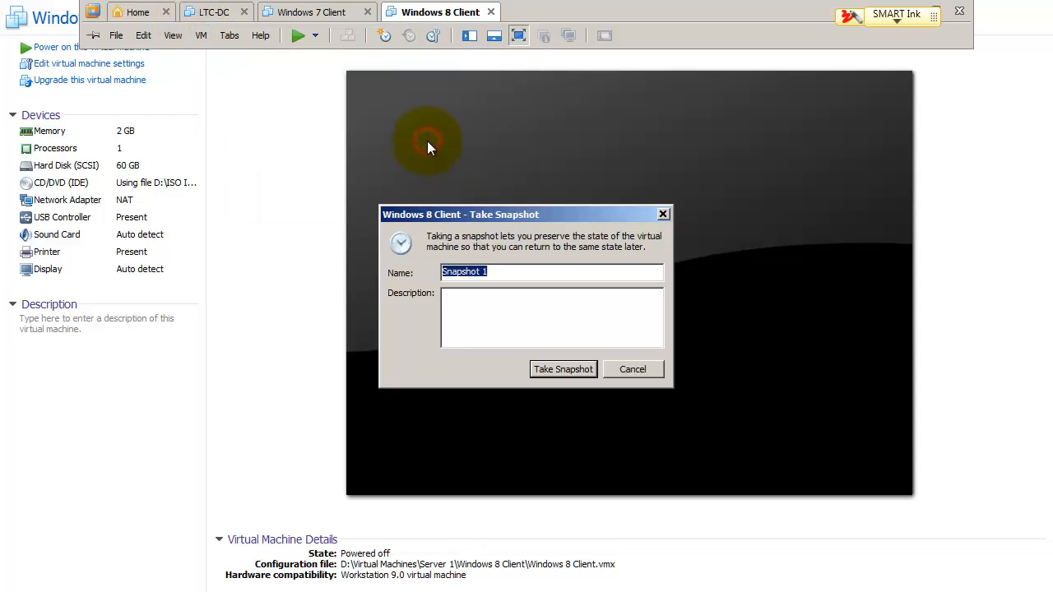
type("Base Image")
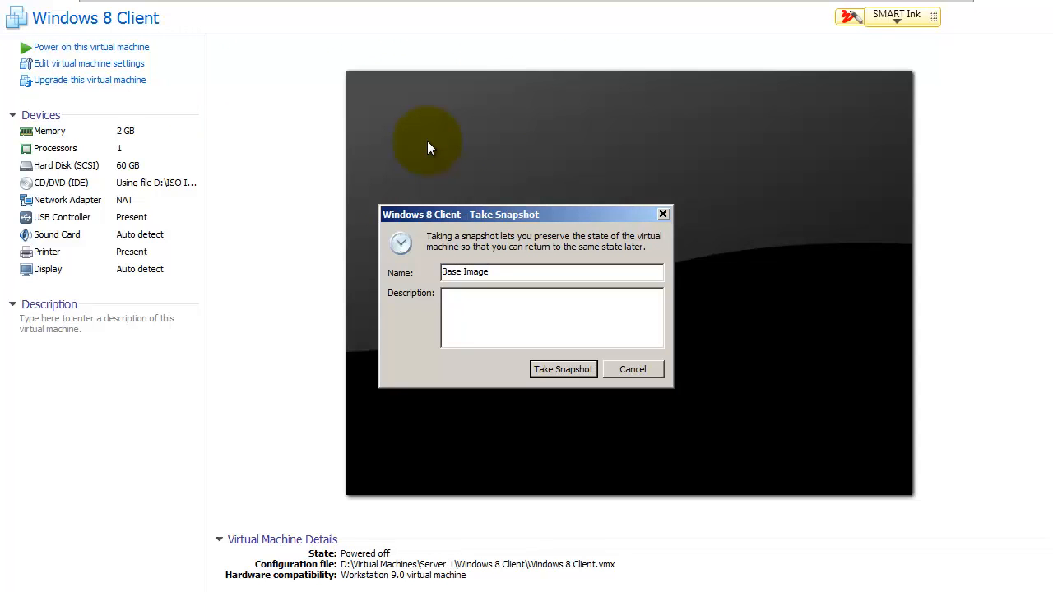
key("Return")
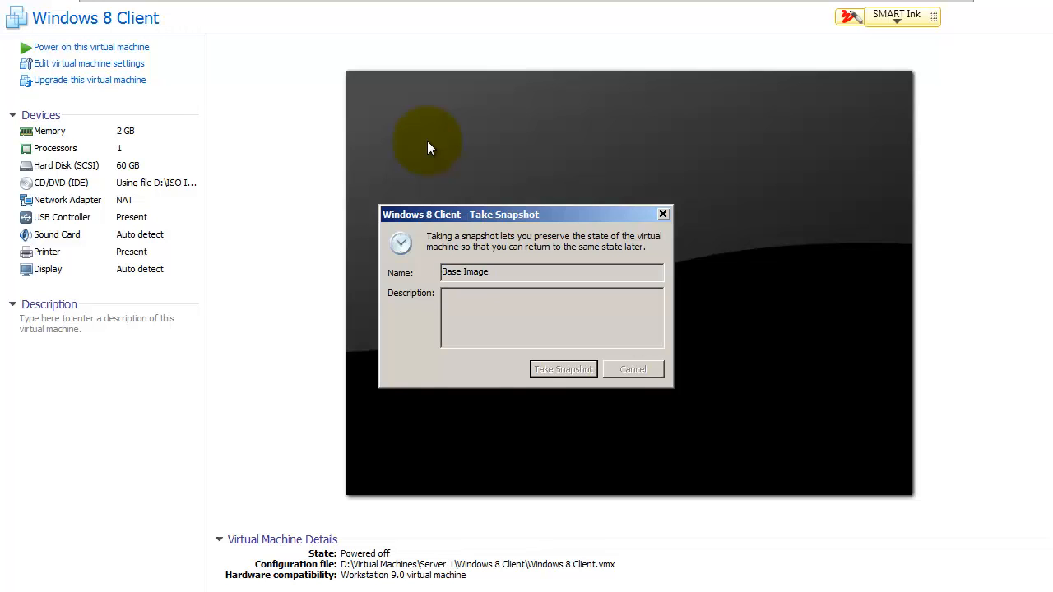
key("alt+Tab")
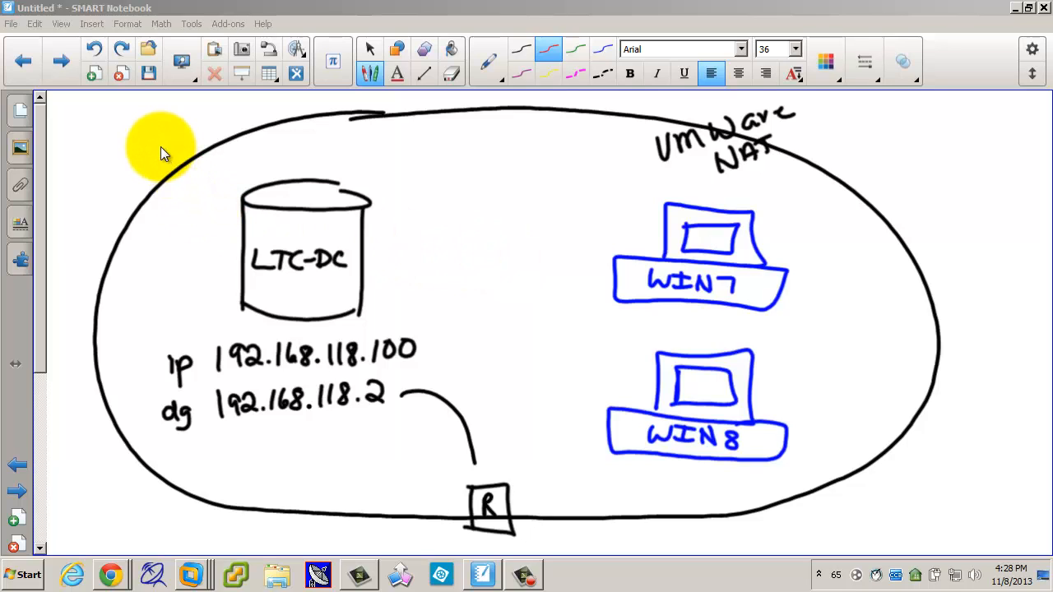
Step: Redo three times to restore the red ellipse around LTC-DC and the LTC.com label
left_click(120, 48)
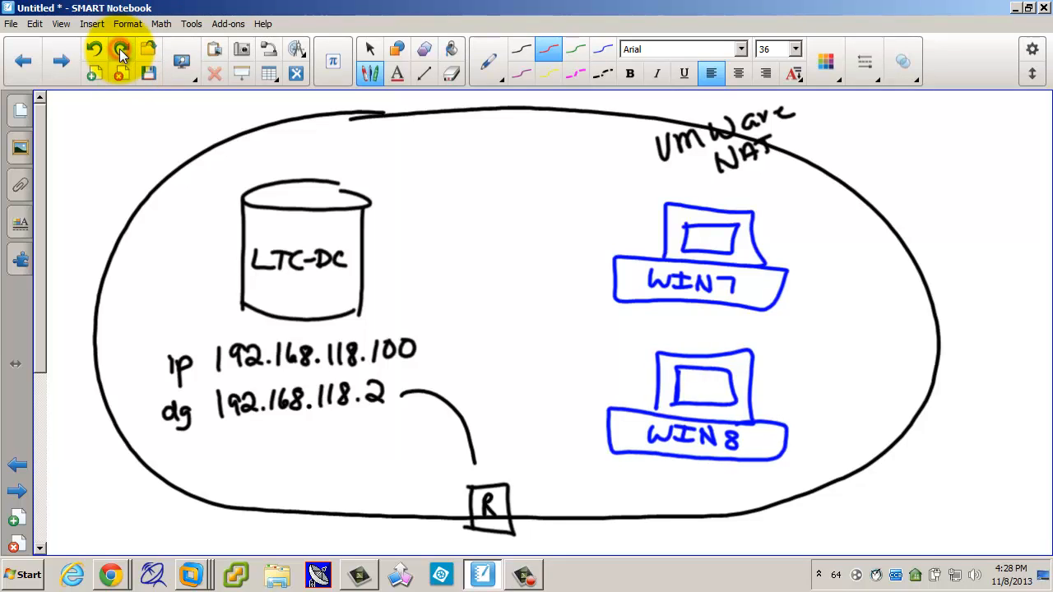
left_click(119, 48)
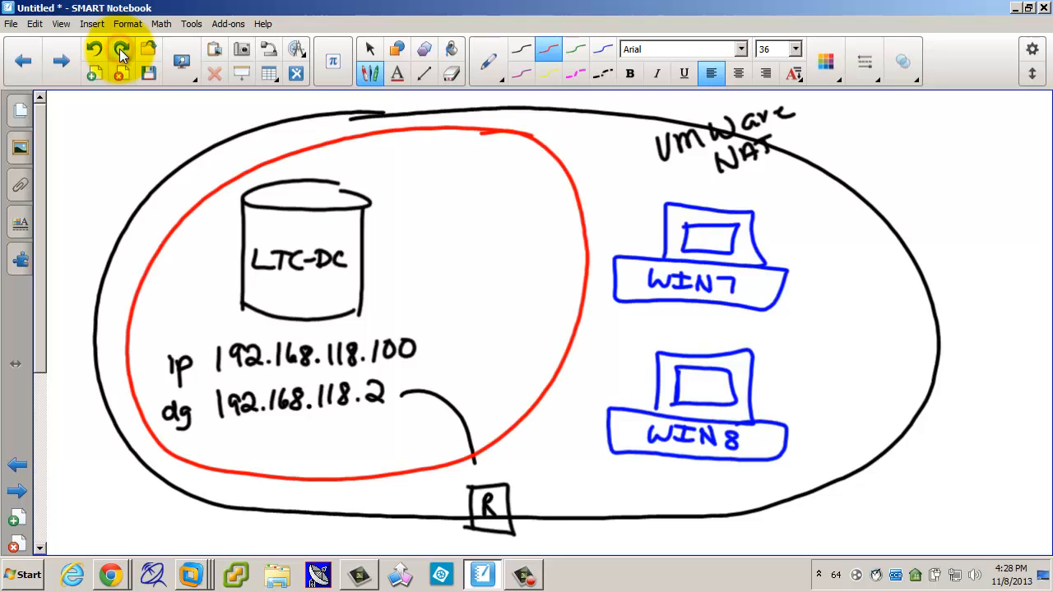
left_click(119, 48)
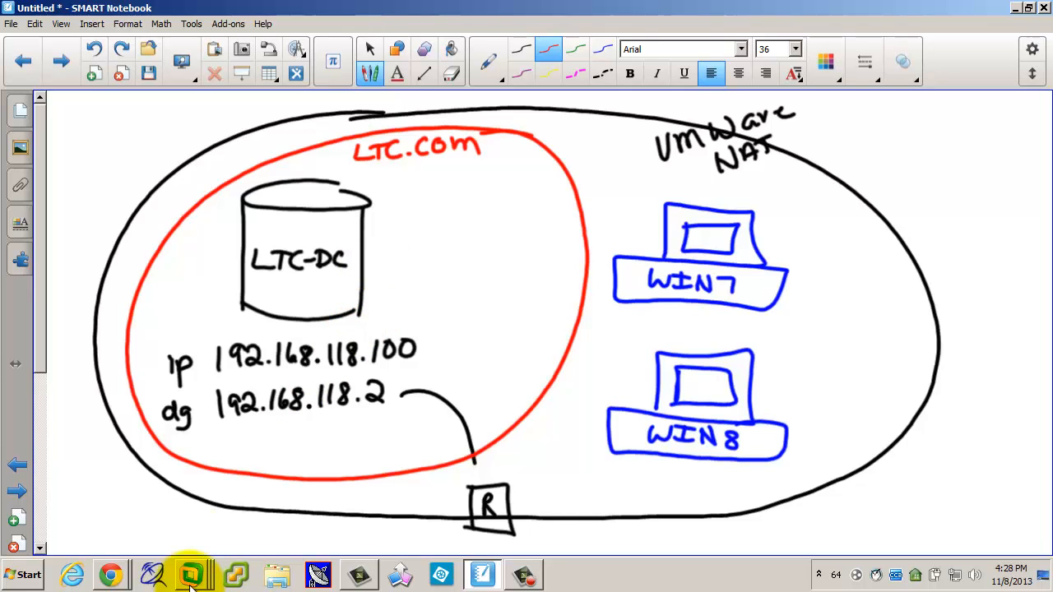
mouse_move(190, 580)
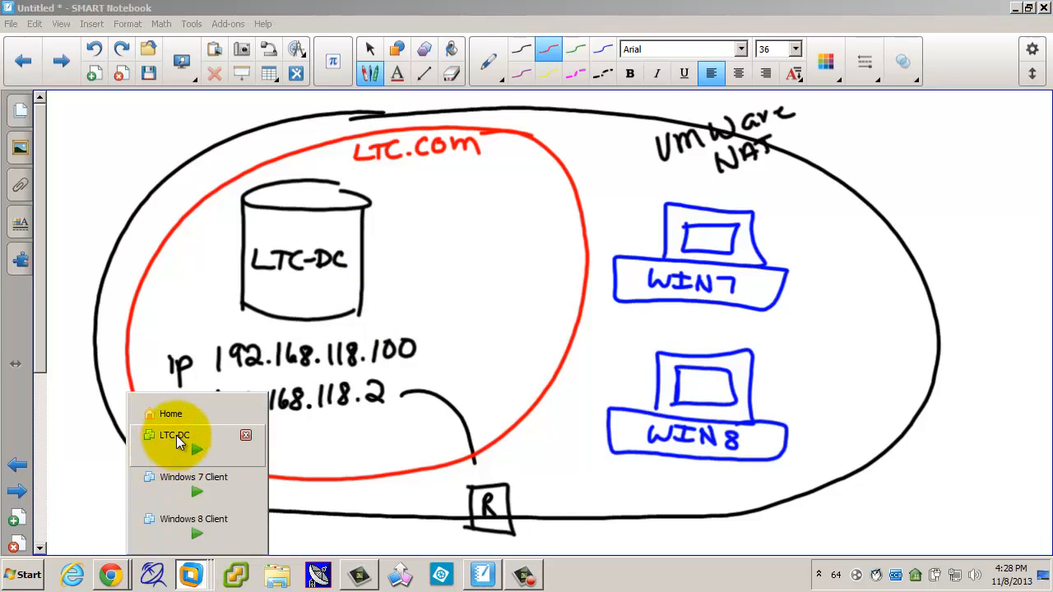
Step: Power on the LTC-DC VM and sign in as Administrator via Ctrl+Alt+Del and the password
left_click(176, 440)
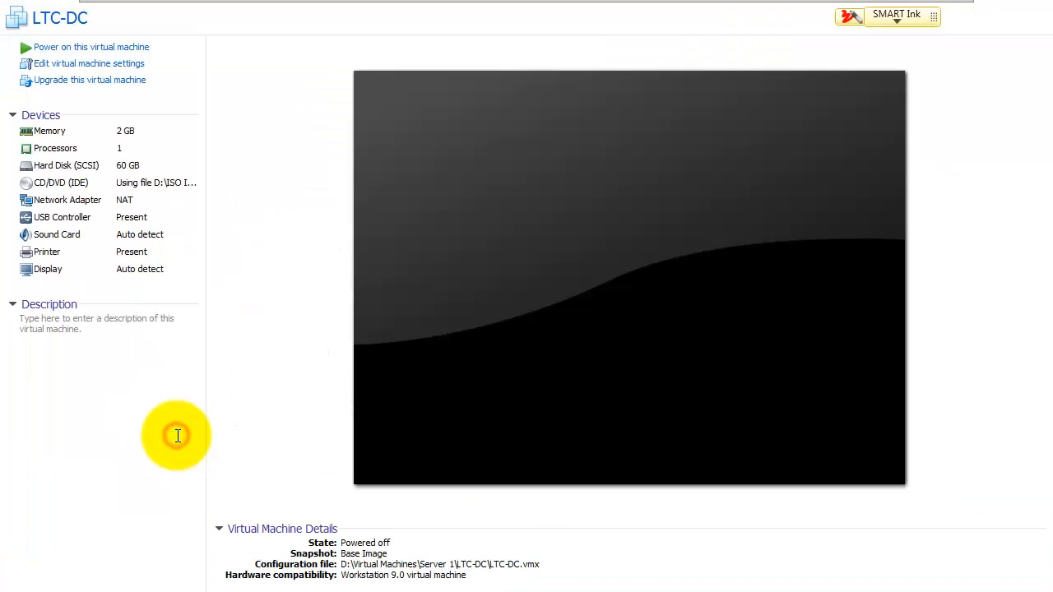
left_click(110, 51)
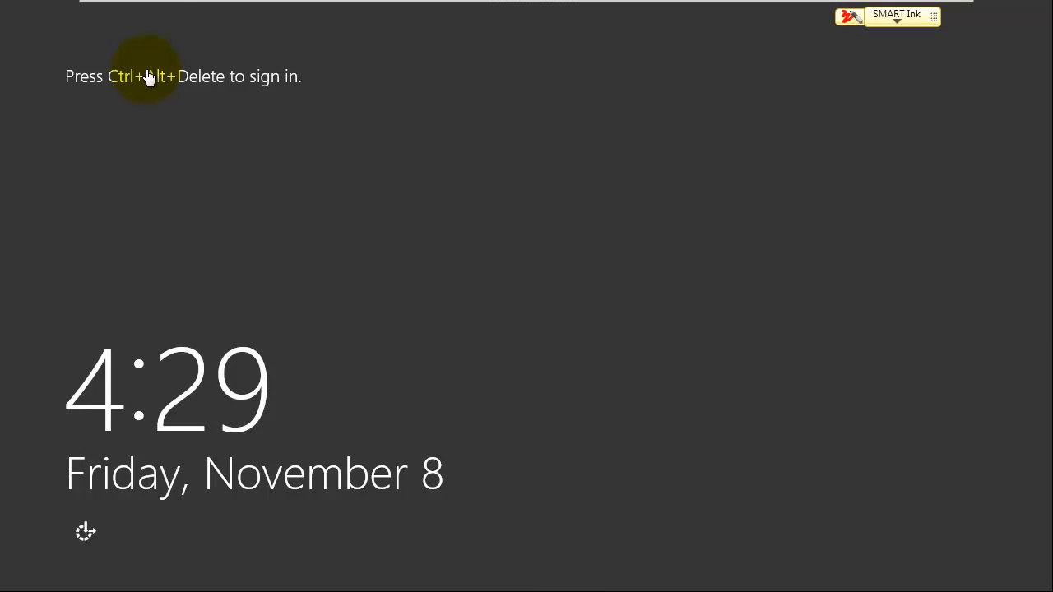
key("ctrl+alt+Delete")
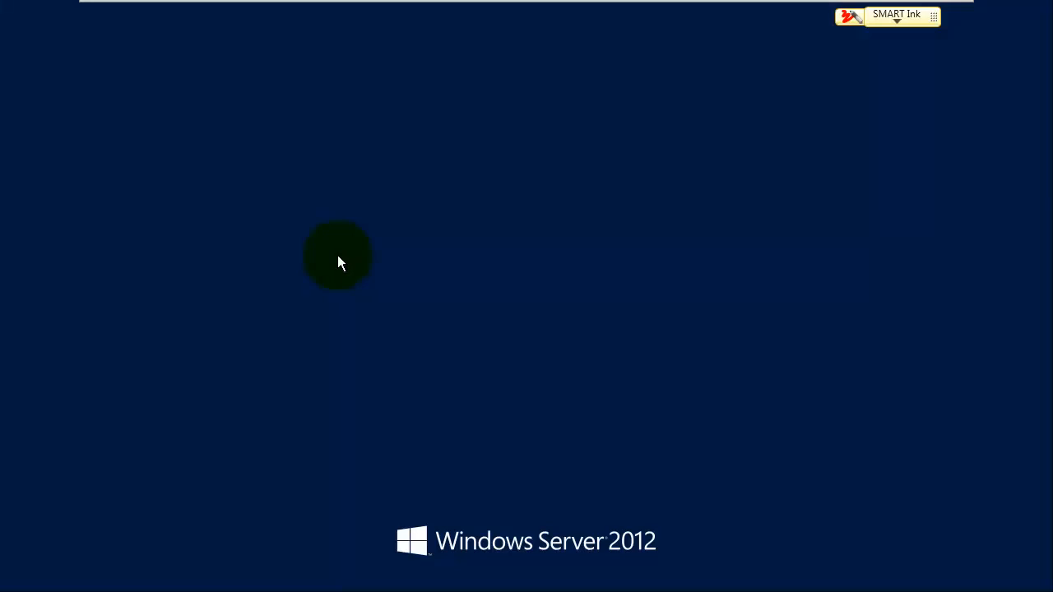
type("••••••••")
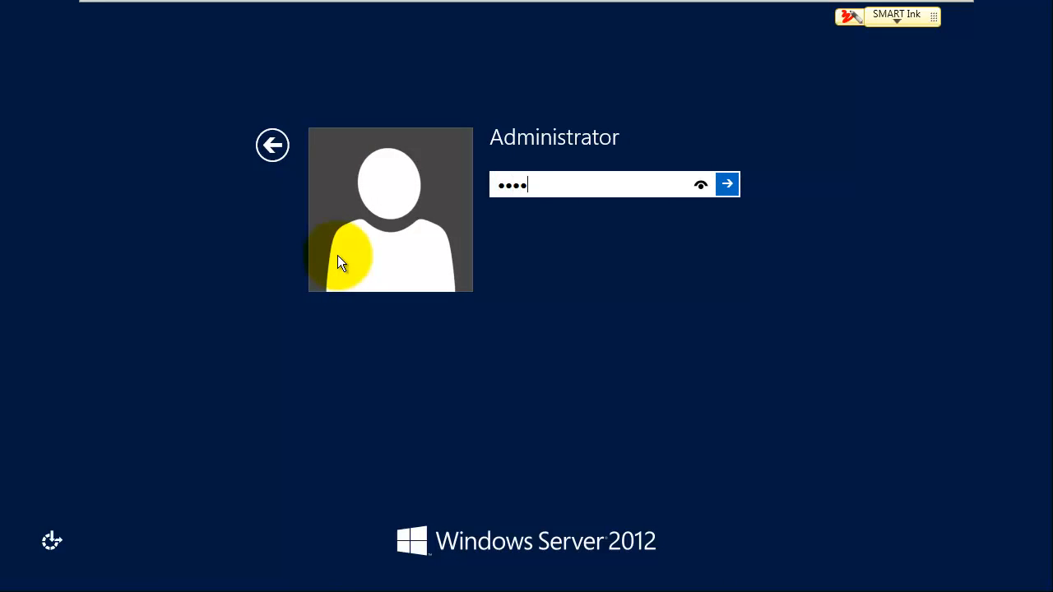
key("Return")
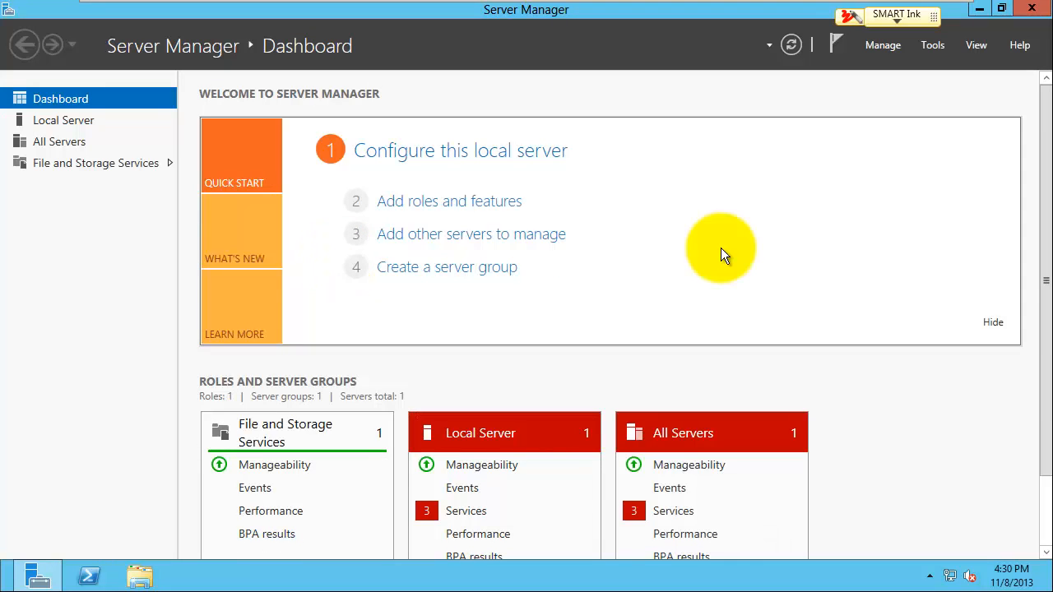
Step: Start a role-based installation on LTC-DC and select Active Directory Domain Services with its required tools
left_click(470, 205)
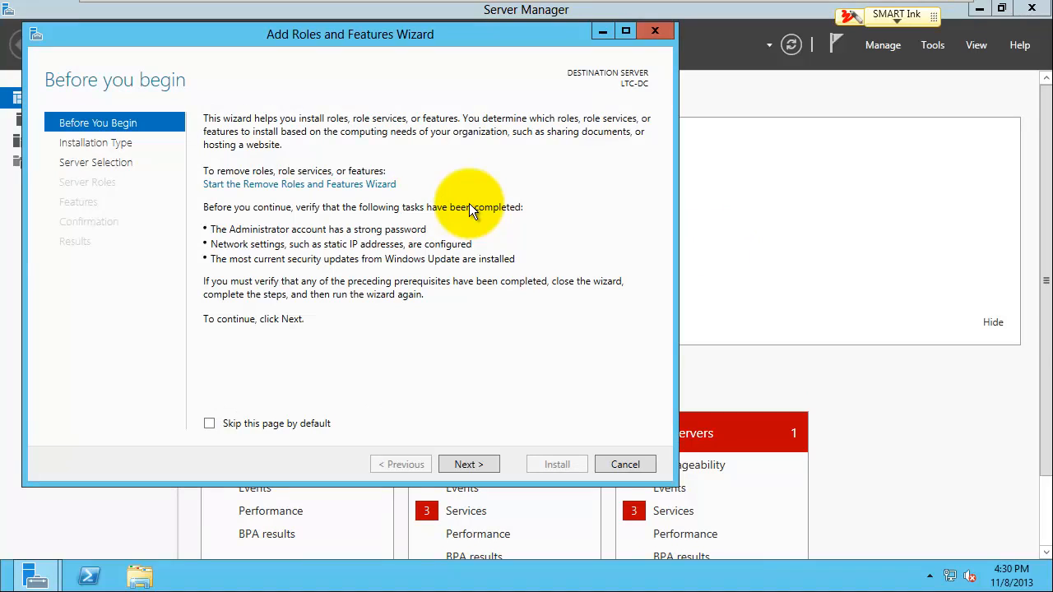
left_click(469, 464)
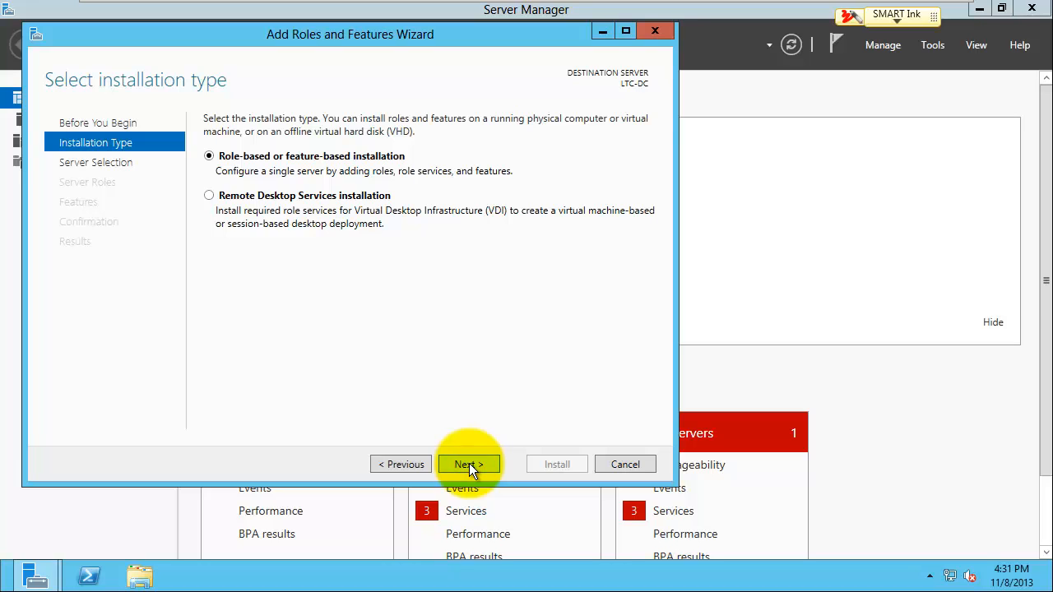
left_click(469, 464)
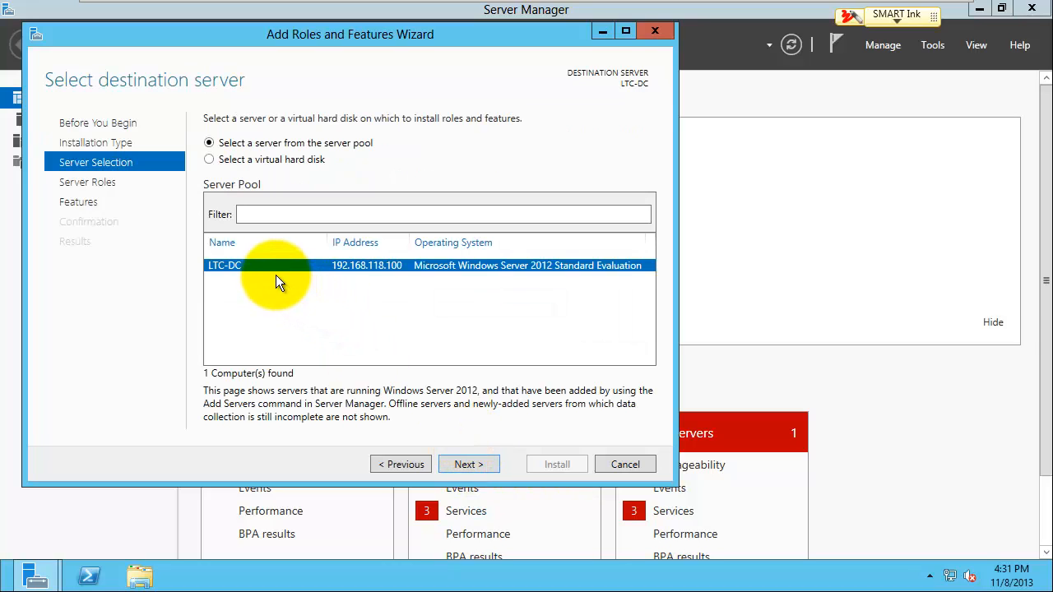
left_click(468, 463)
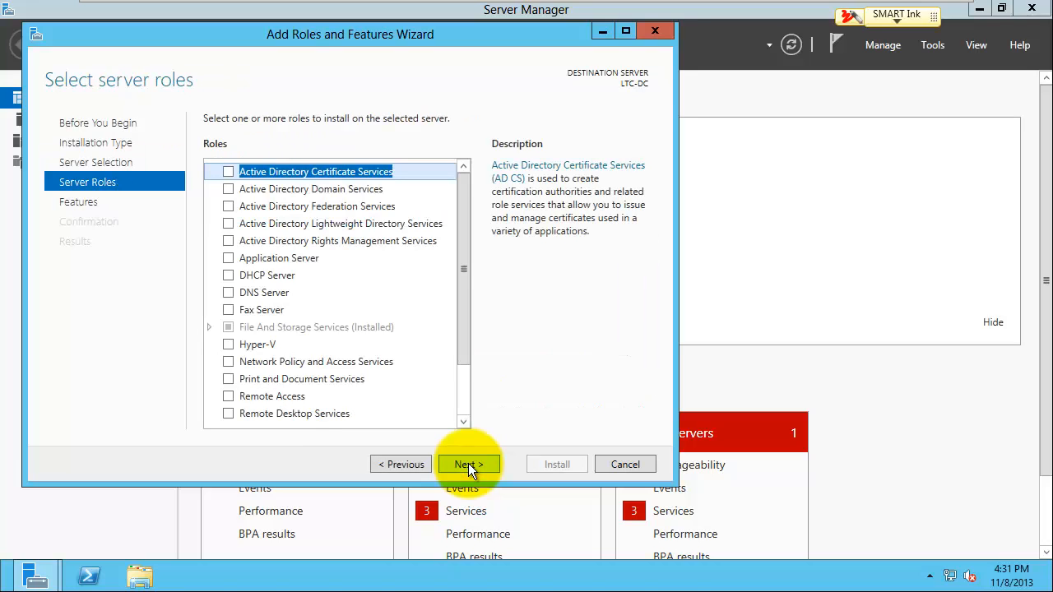
left_click(228, 189)
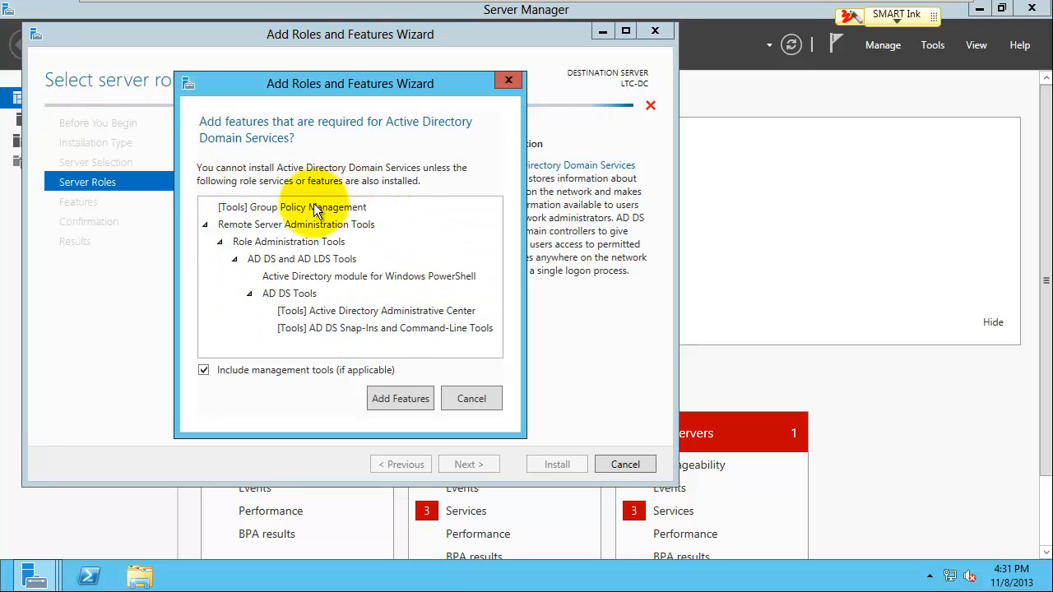
left_click(397, 399)
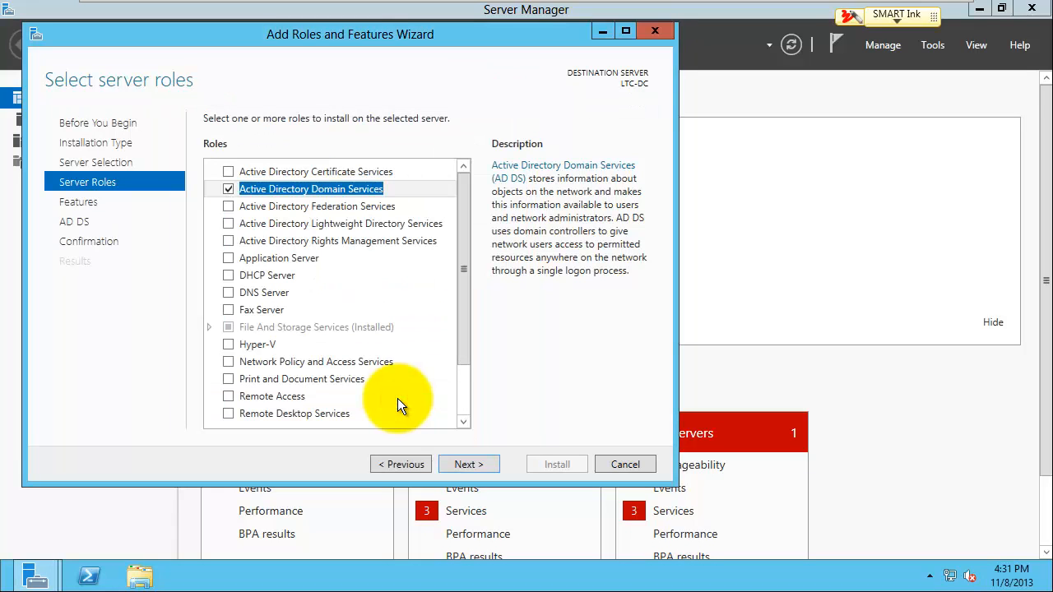
Step: Install the AD DS role and features, then close the finished wizard
left_click(472, 463)
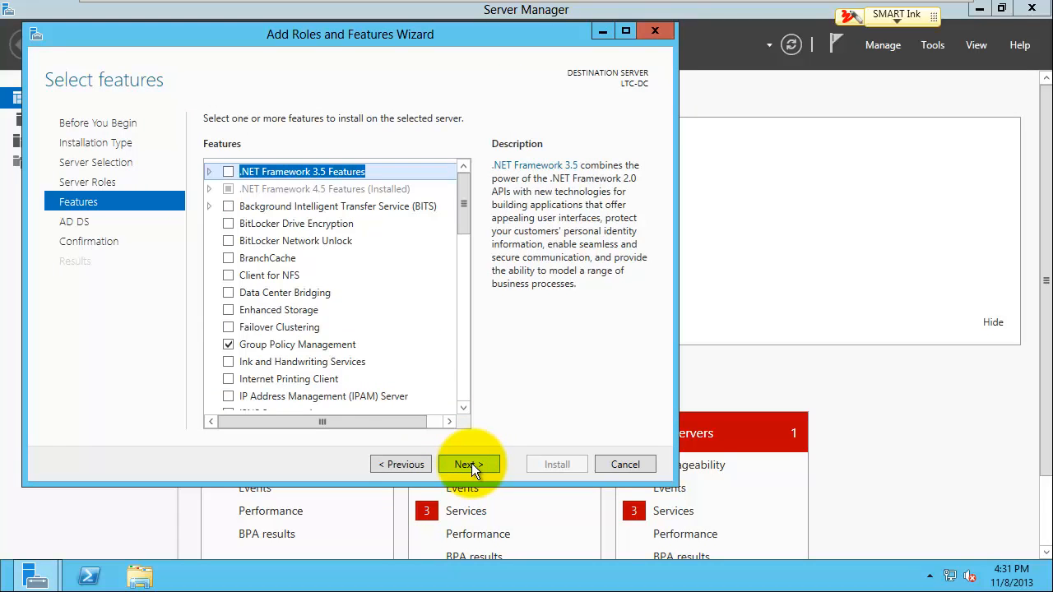
left_click(471, 463)
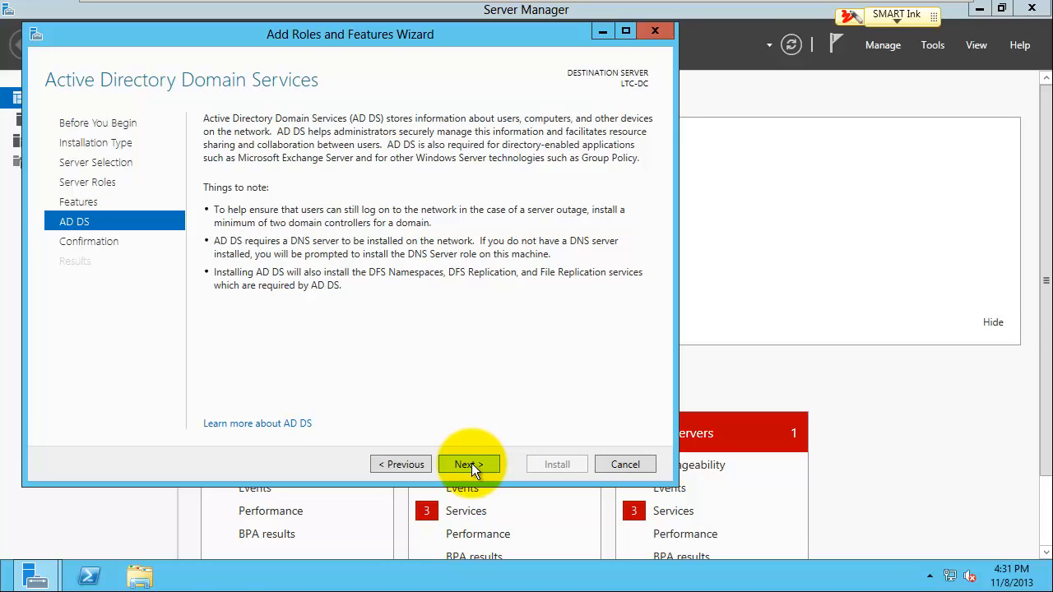
left_click(472, 463)
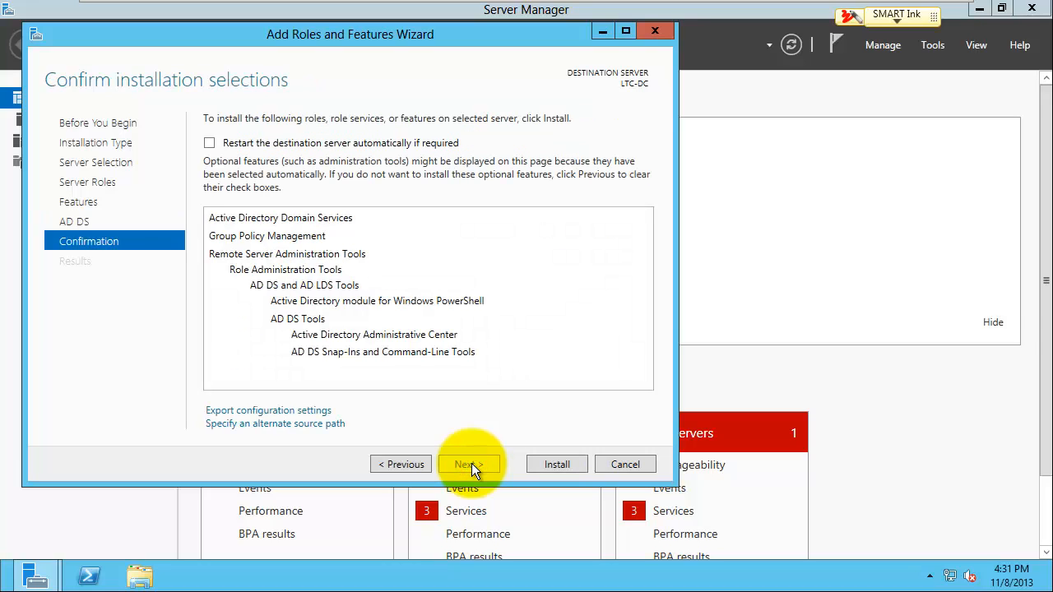
left_click(556, 465)
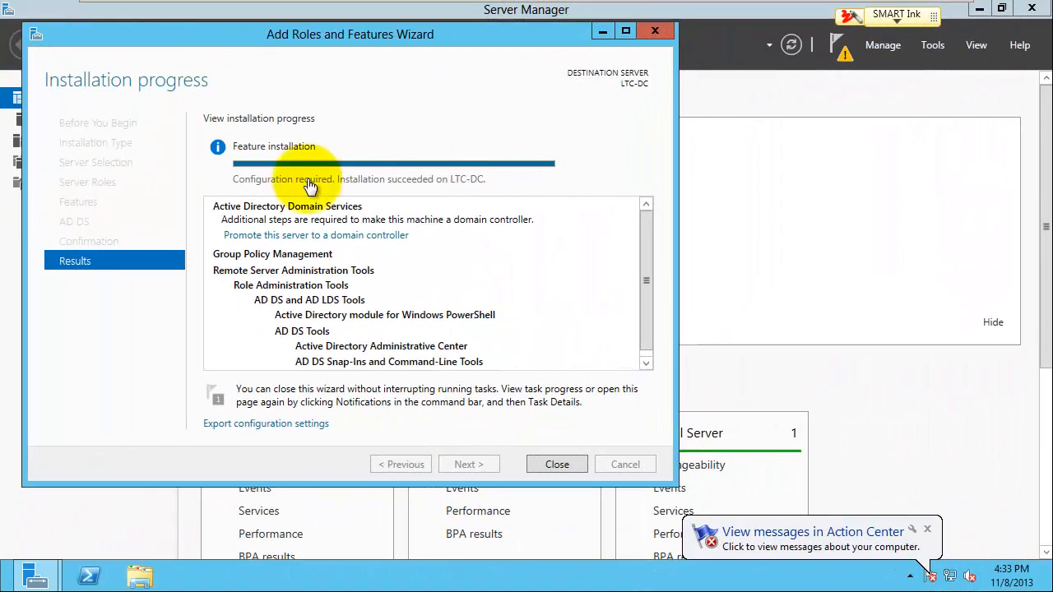
left_click(517, 186)
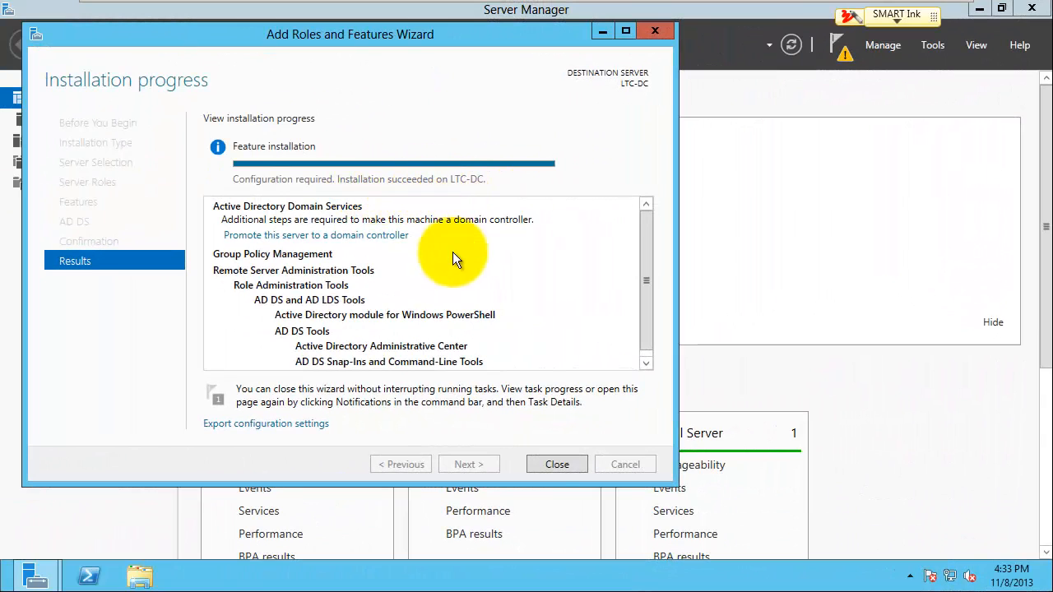
left_click(546, 464)
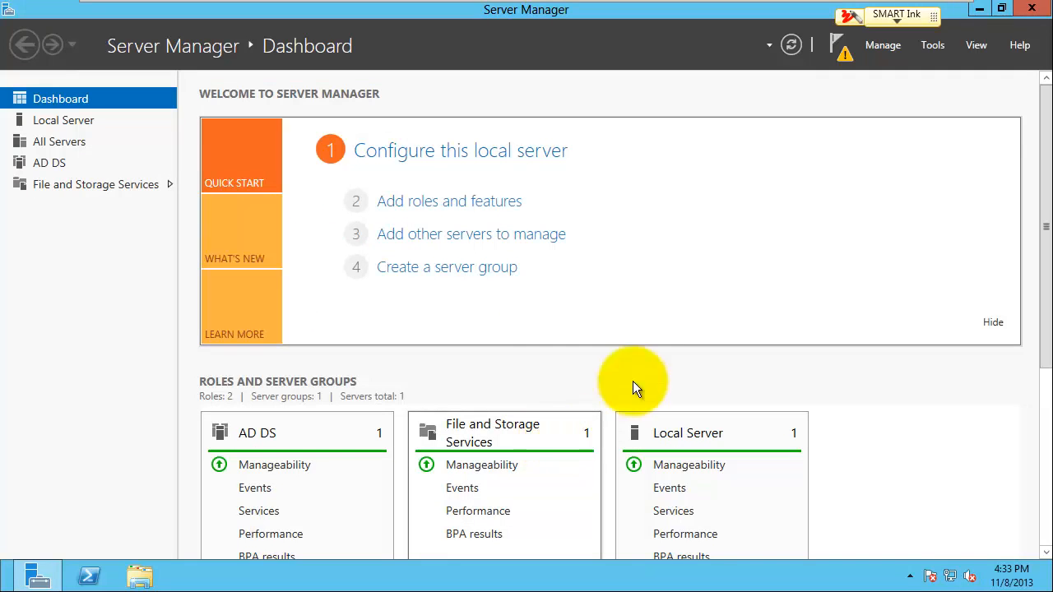
Step: Promote the server to a domain controller in a new forest with root domain LTC.COM
left_click(844, 55)
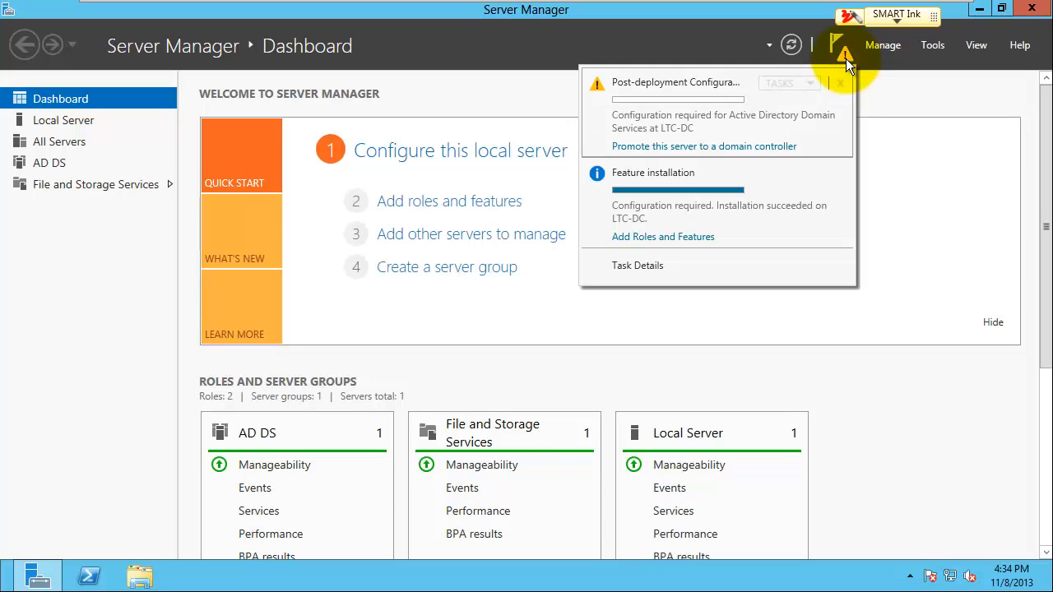
left_click(712, 148)
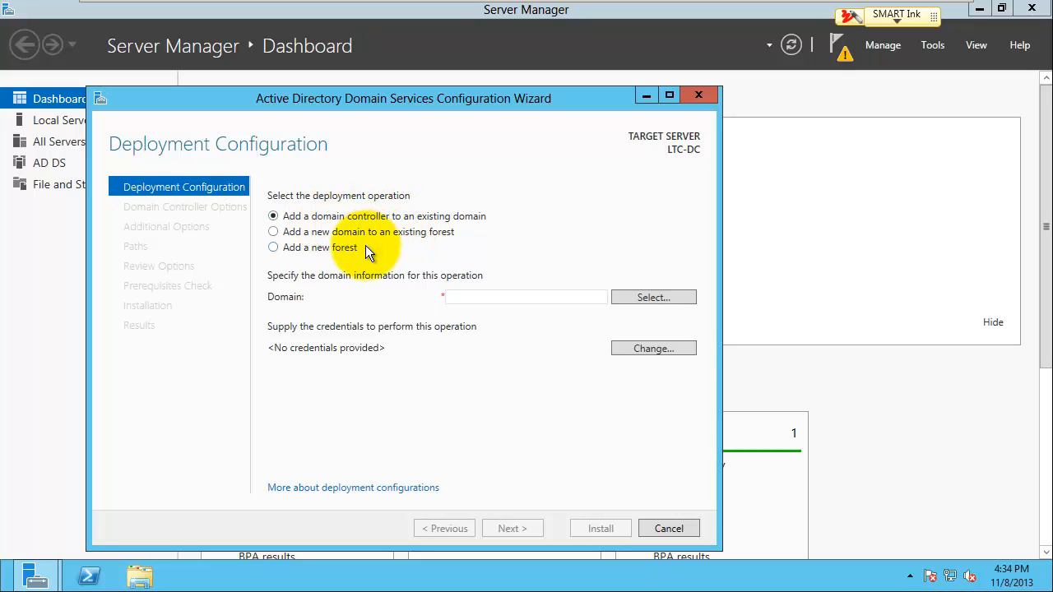
left_click(275, 248)
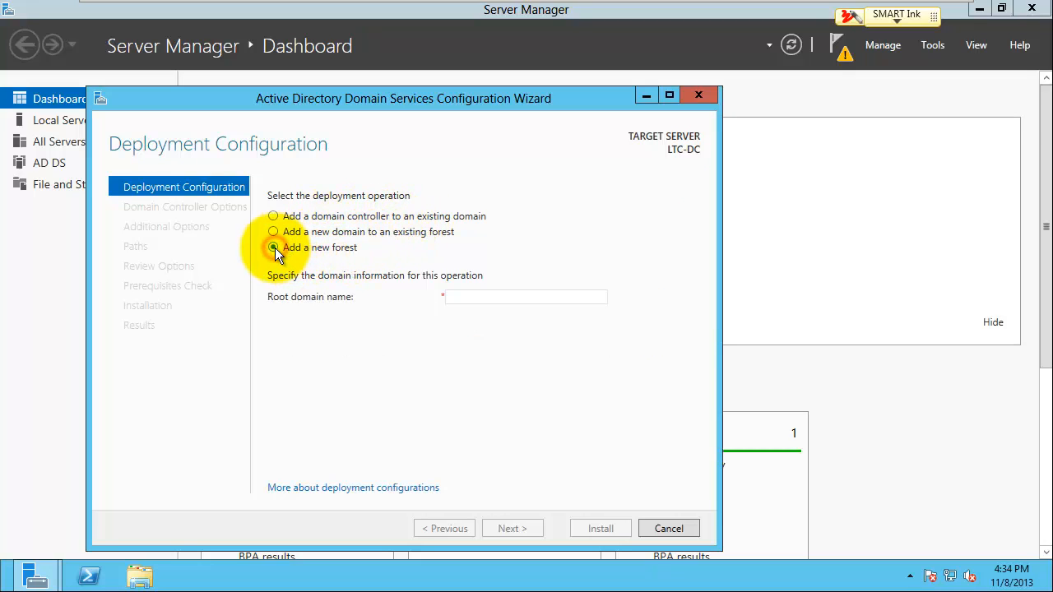
left_click(472, 295)
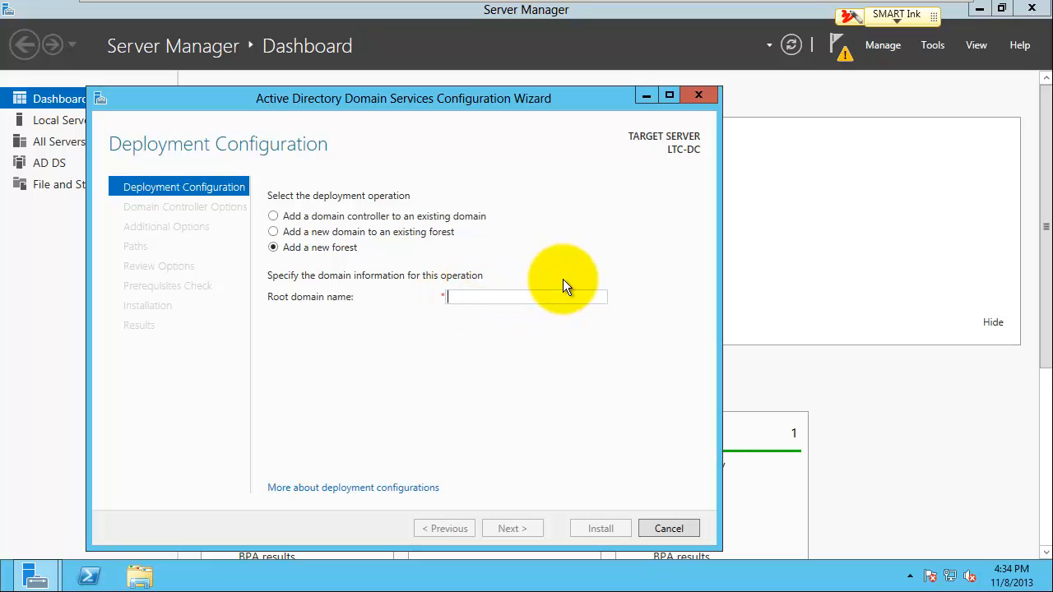
type("LTC.COM")
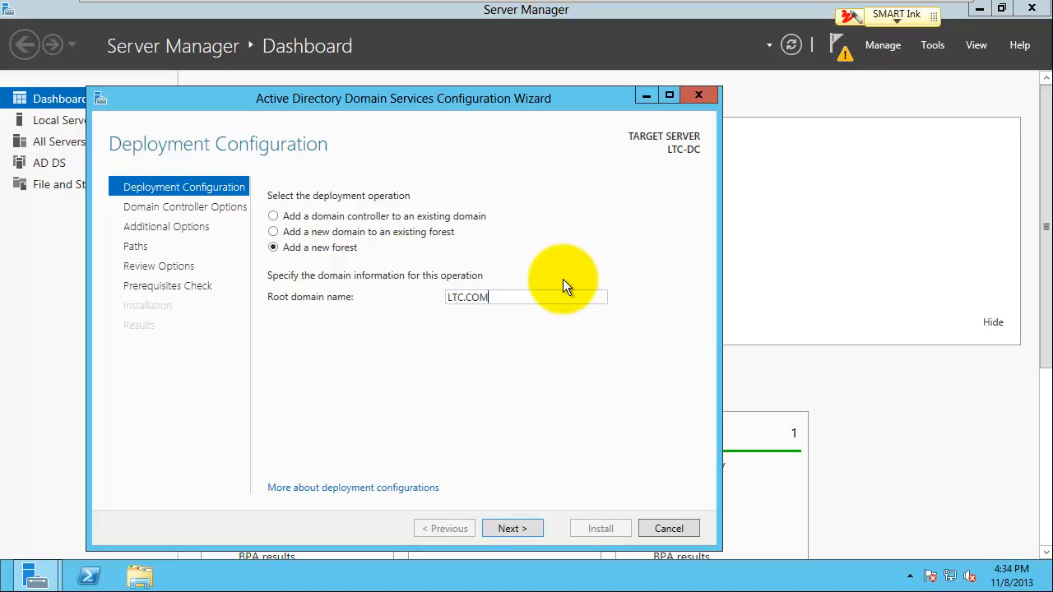
left_click(510, 528)
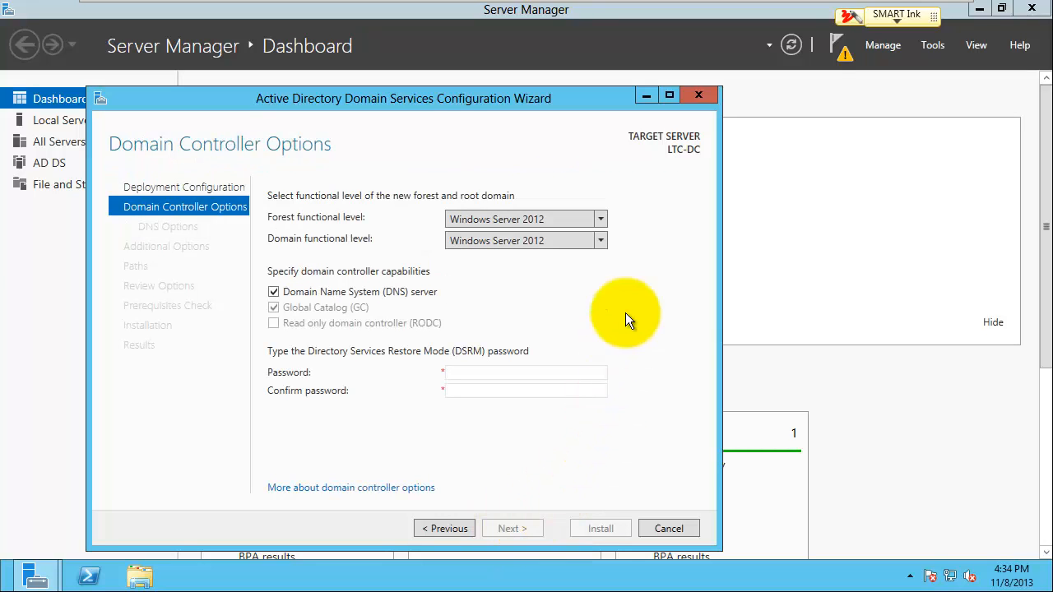
Step: Enter and confirm the DSRM password, continuing to DNS Options
left_click(461, 374)
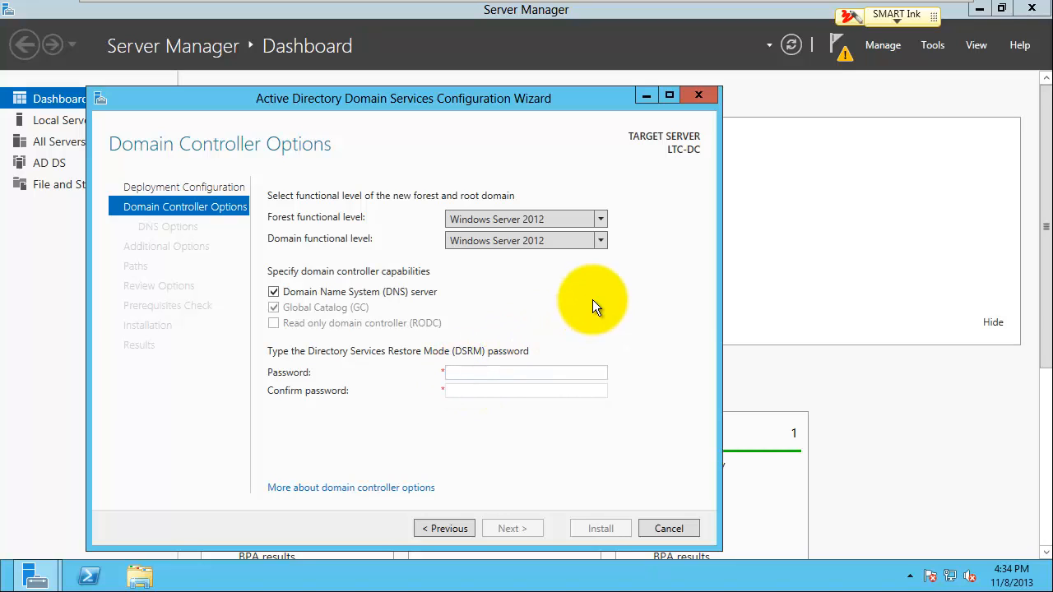
type("••••••••")
key("Tab")
type("•••••")
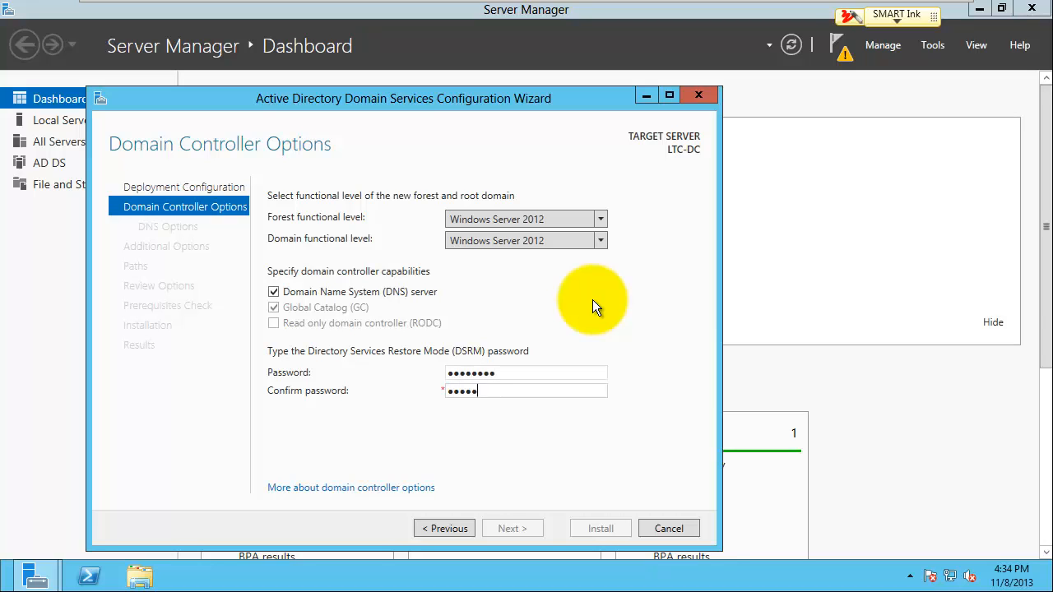
type("•••")
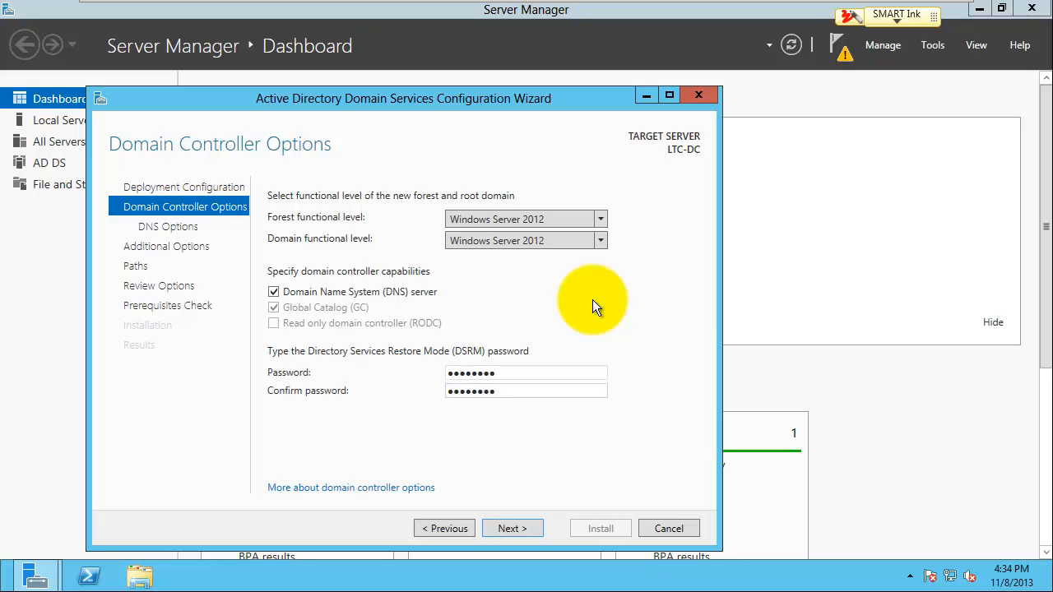
left_click(517, 528)
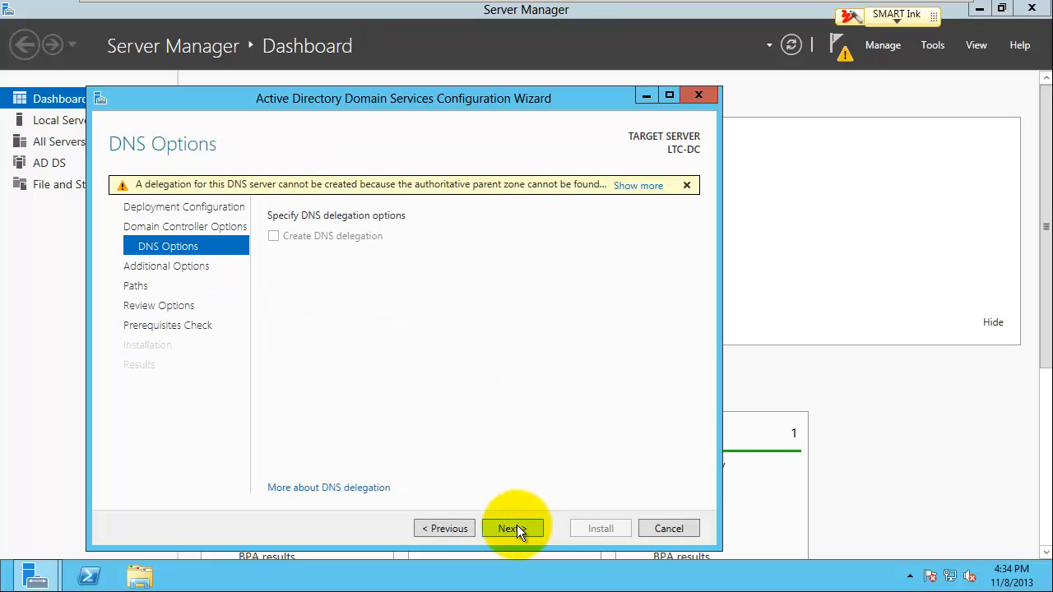
Step: Accept the DNS options, NetBIOS name LTC and default paths, pass prerequisites, and install the domain controller
left_click(517, 529)
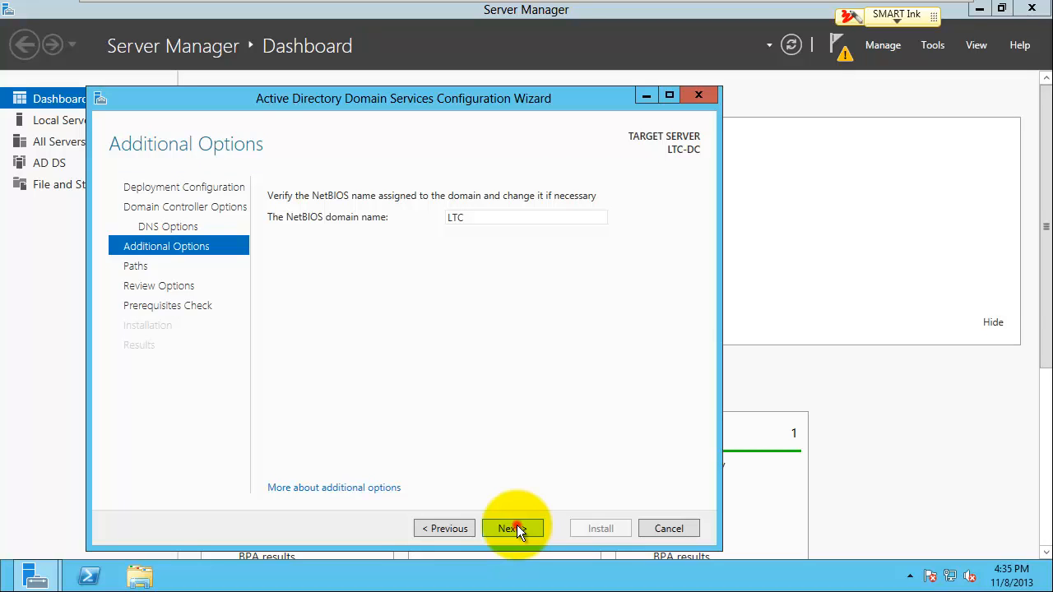
left_click(516, 527)
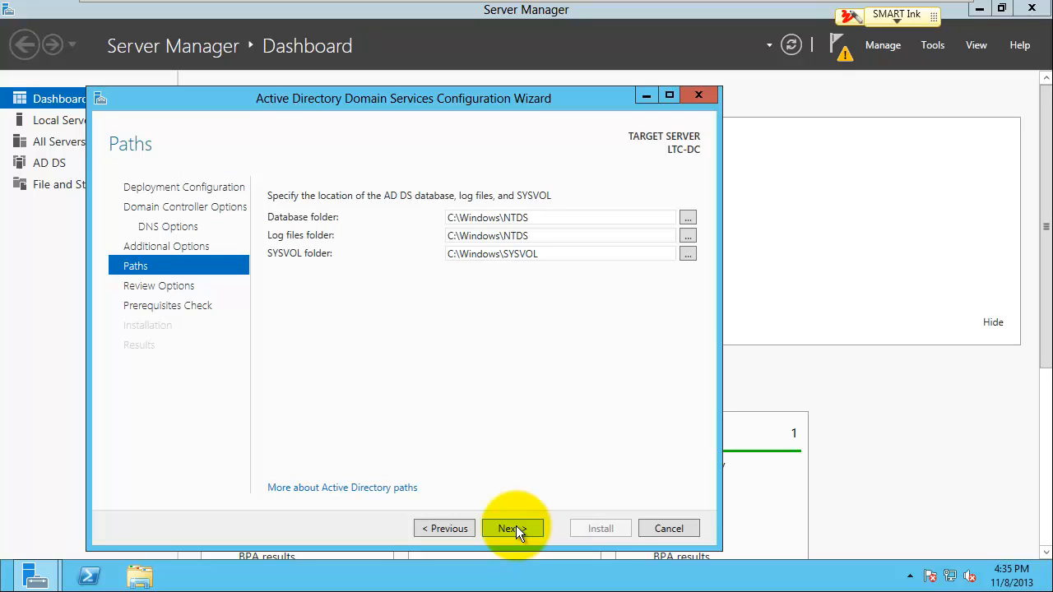
left_click(516, 528)
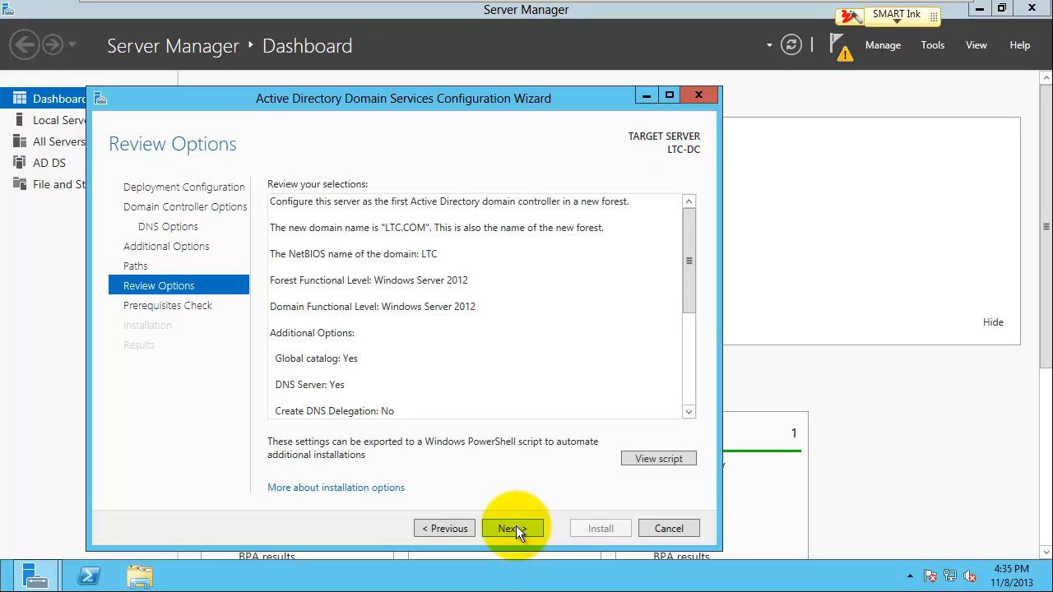
left_click(516, 528)
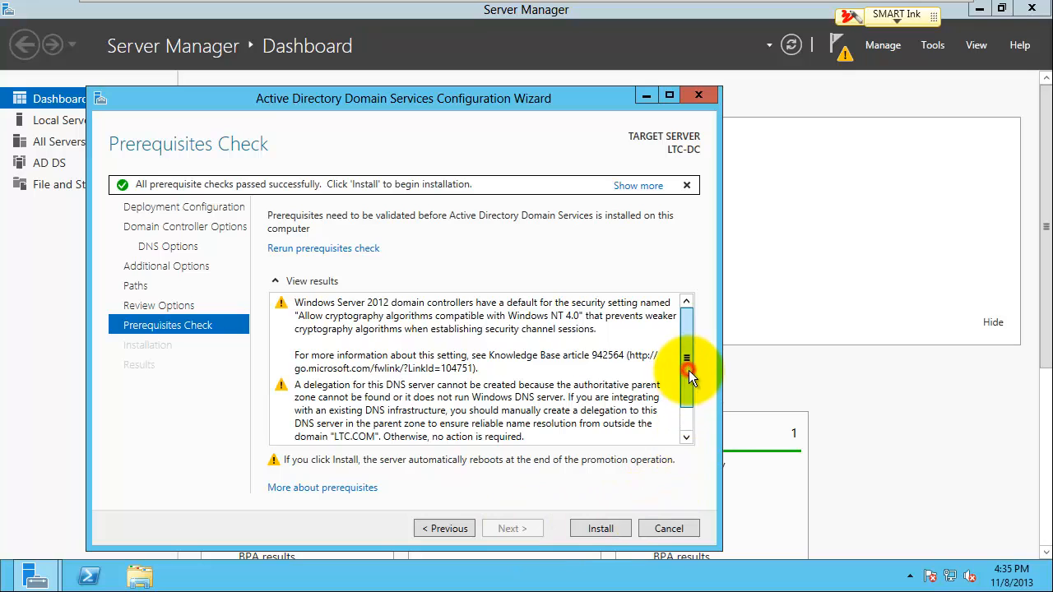
mouse_move(689, 371)
left_mouse_down()
mouse_move(688, 399)
mouse_move(688, 358)
left_mouse_up()
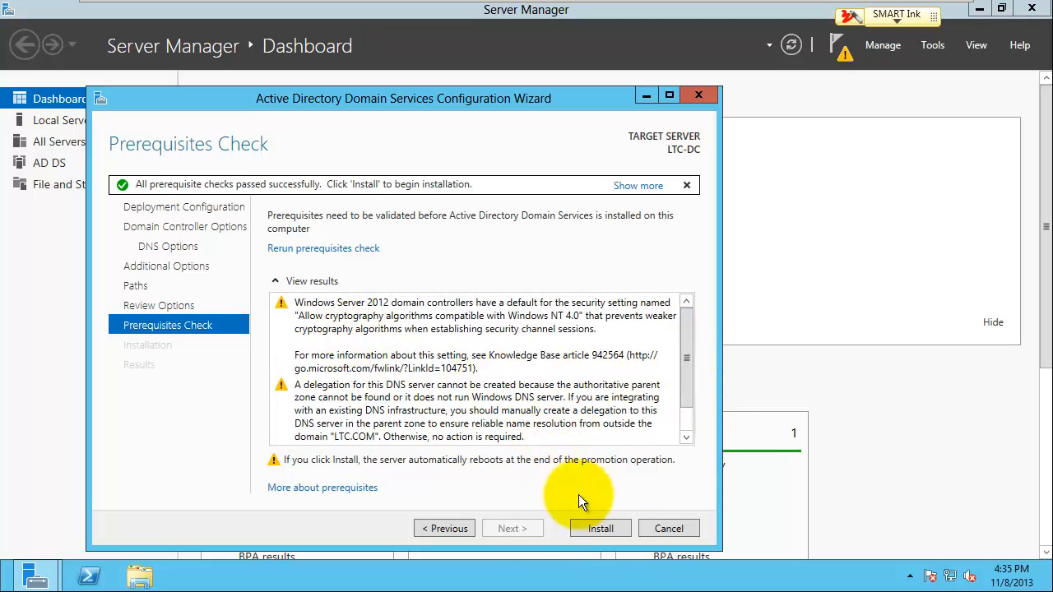
left_click(600, 529)
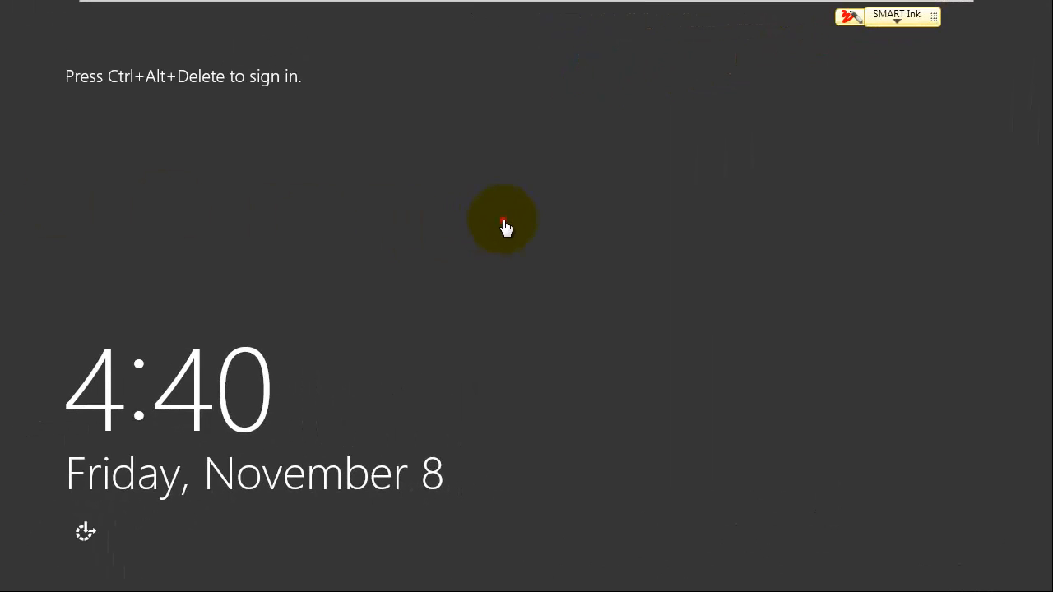
Step: Sign in to the restarted LTC-DC as Administrator, then switch to SMART Notebook
key("ctrl+alt+Delete")
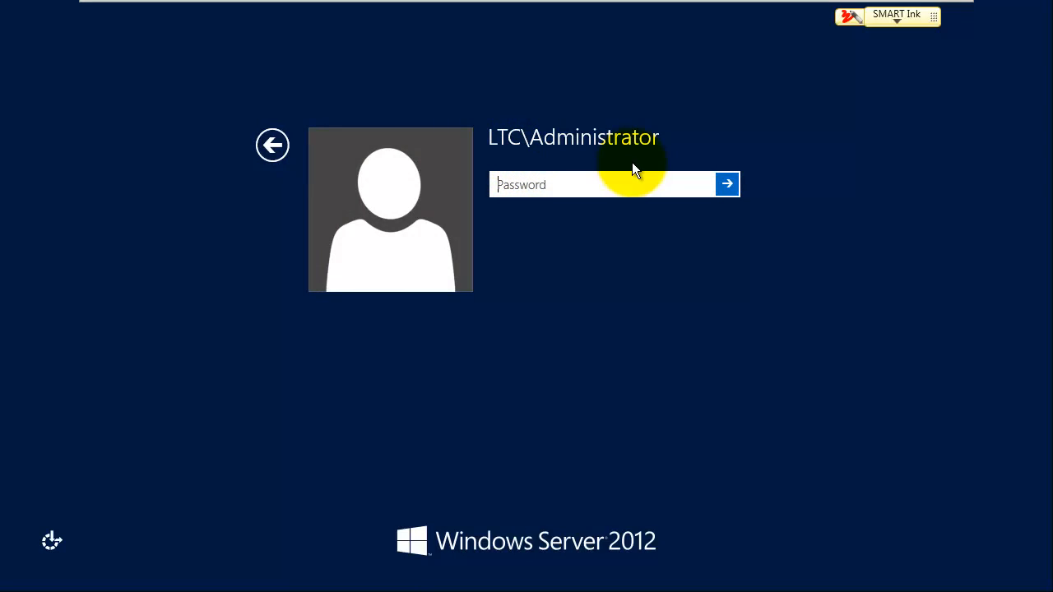
type("*******")
key("Return")
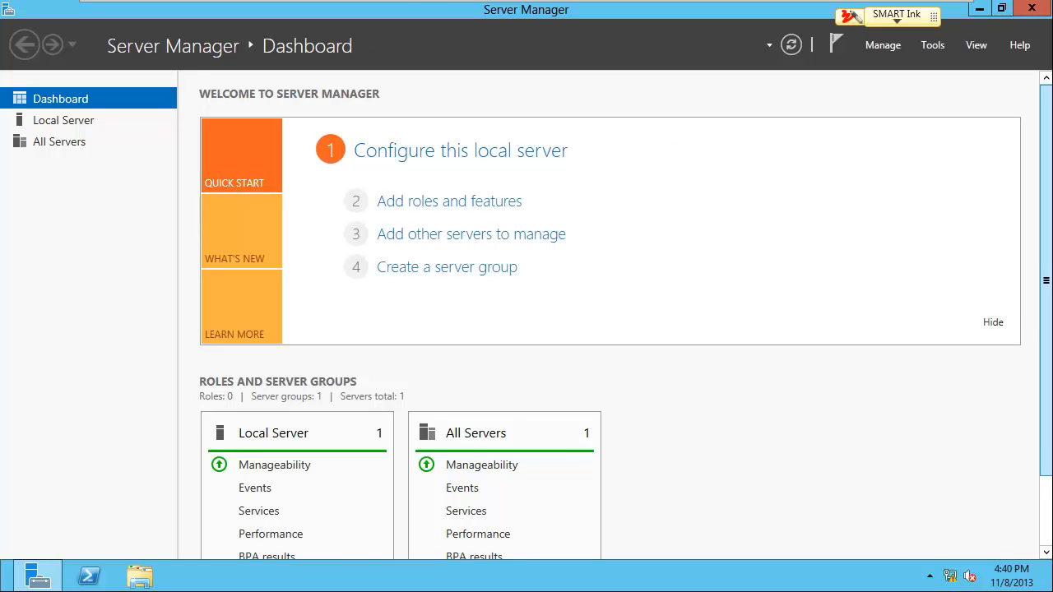
key("alt+Tab")
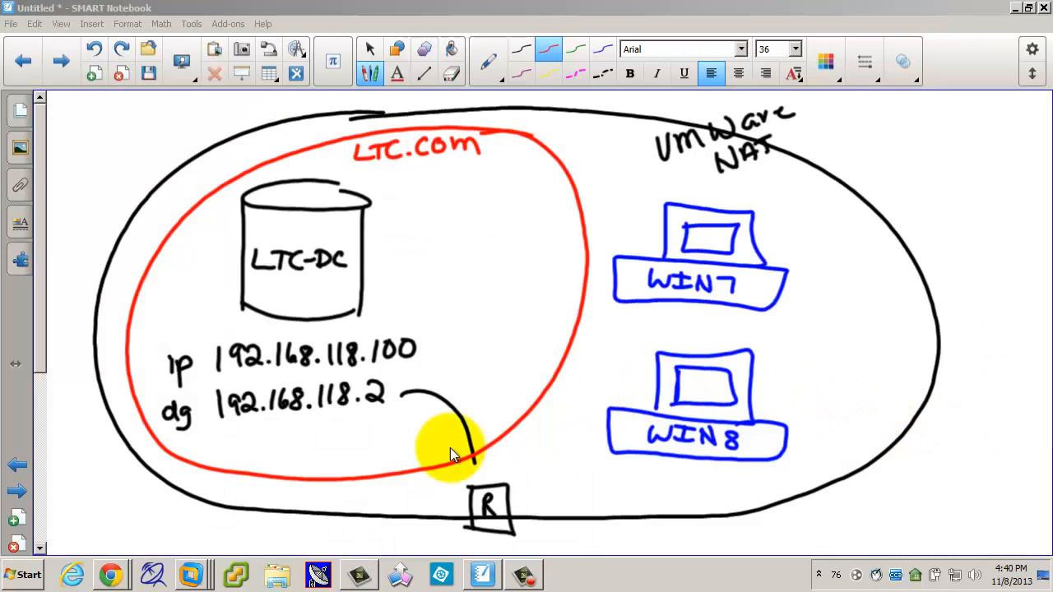
Step: Redo the move that places the WIN8 drawing inside the red LTC.com circle
left_click(120, 50)
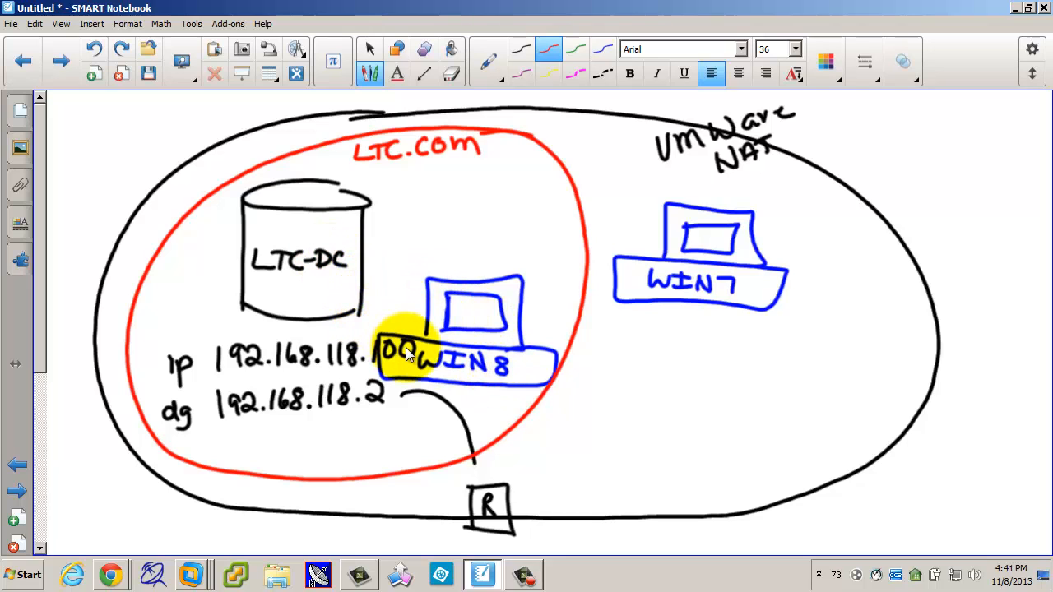
Step: Bring the Windows 8 Client VM forward and power it on
mouse_move(190, 574)
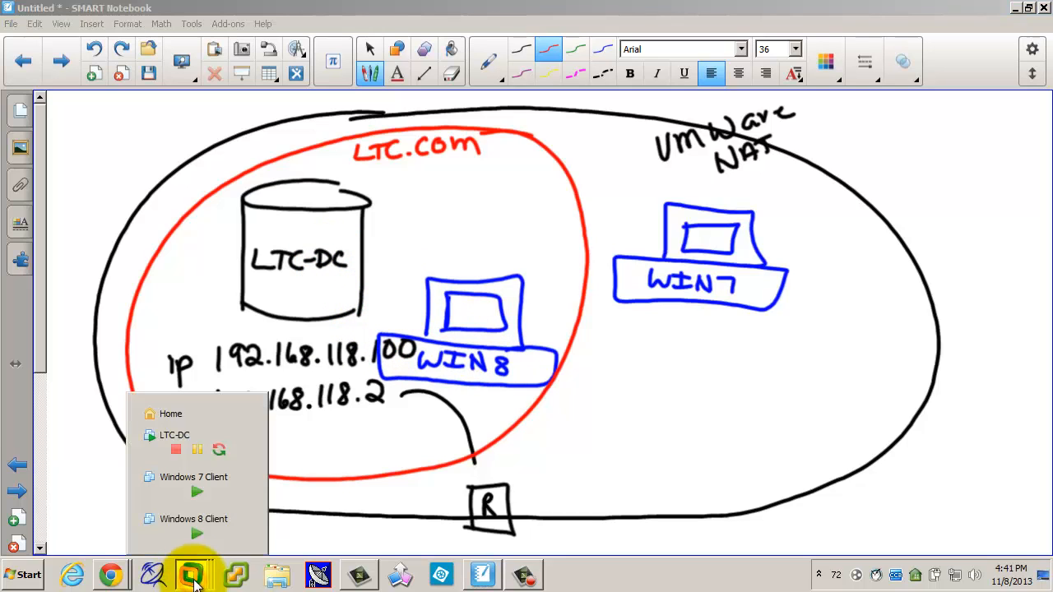
left_click(203, 517)
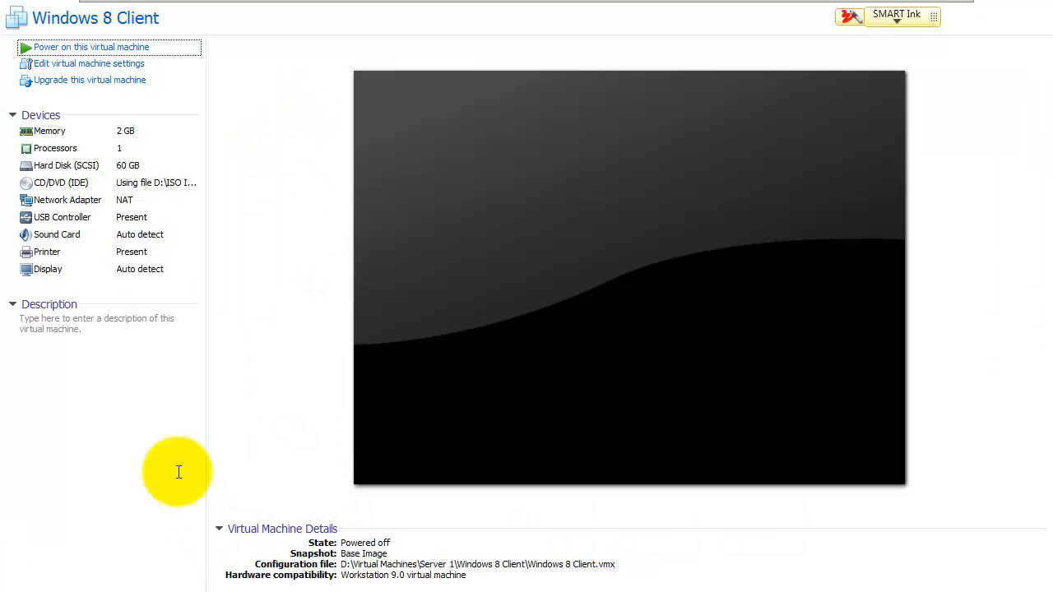
left_click(105, 51)
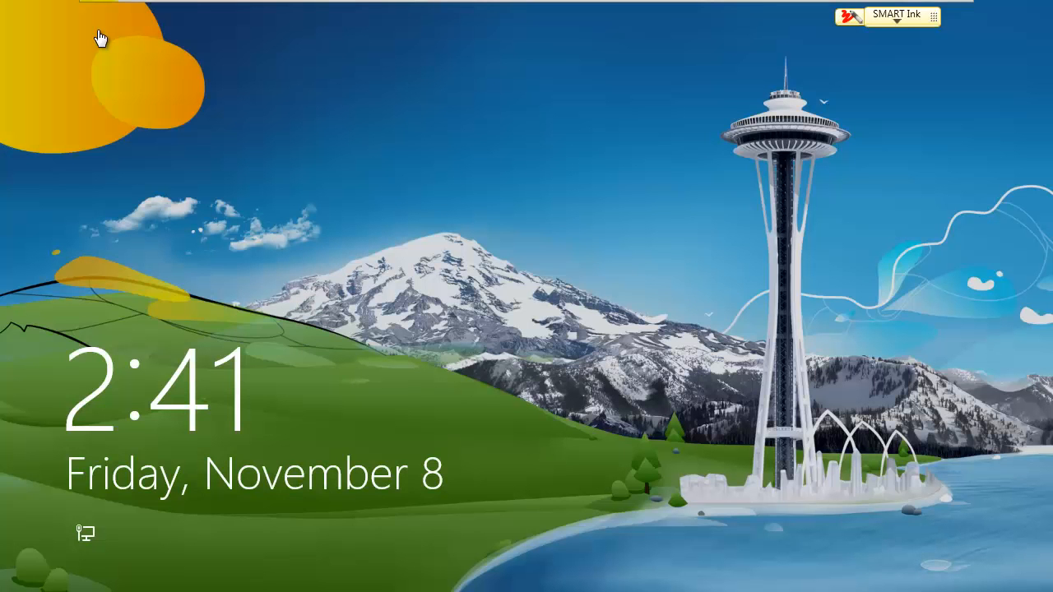
Step: Dismiss the Windows 8 lock screen and sign in with the student password
left_click(438, 288)
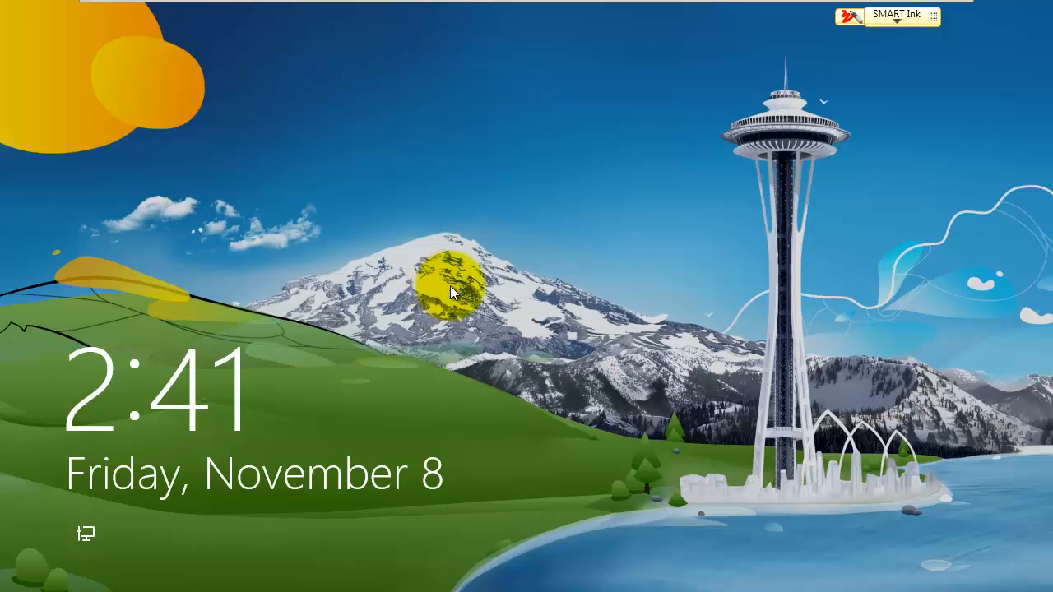
left_click(479, 292)
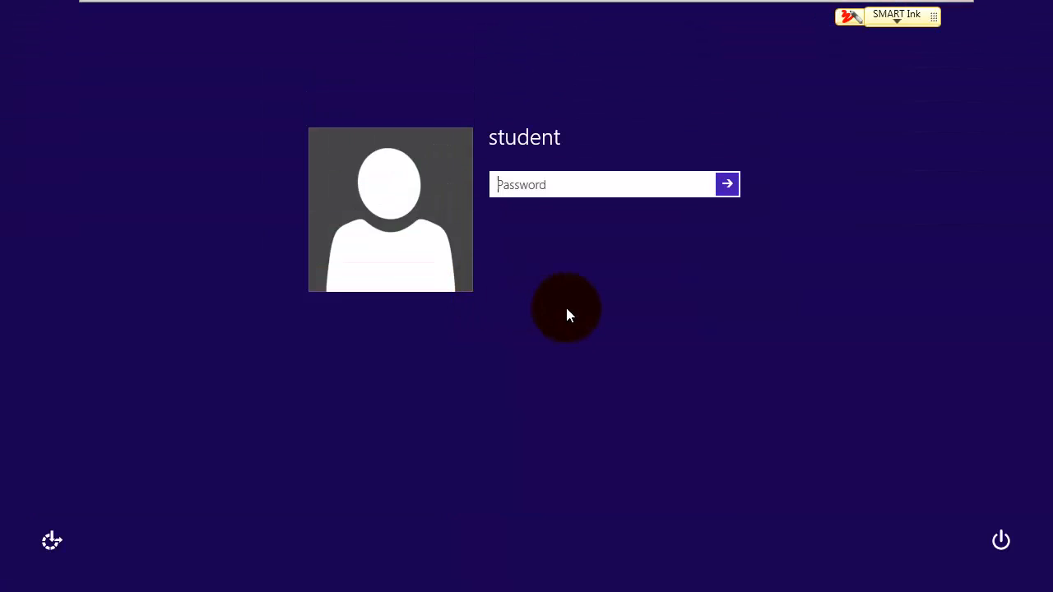
type("••••••••")
key("Return")
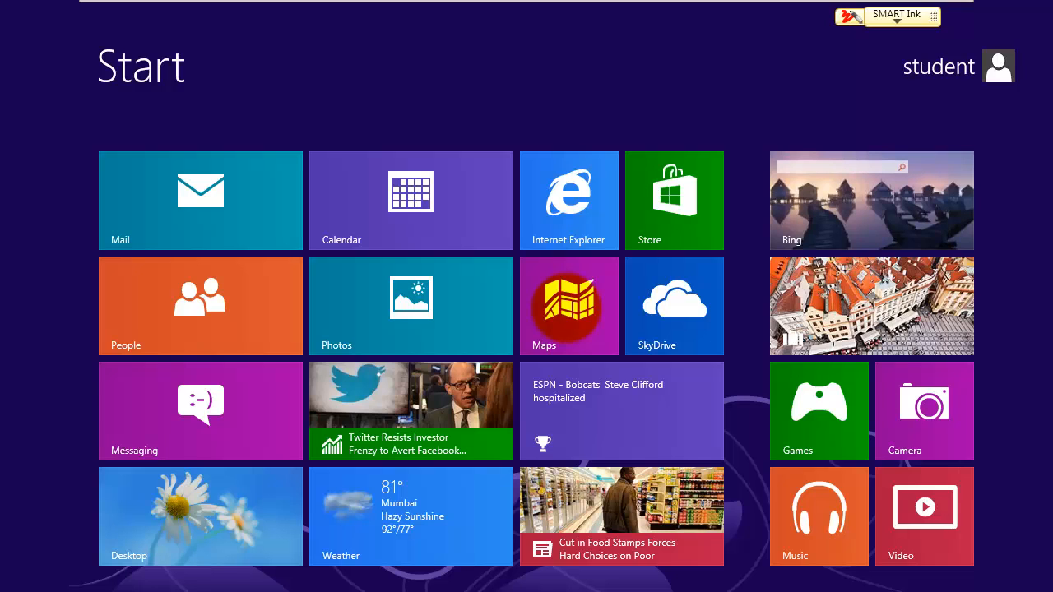
Step: Open the IPv4 properties of the Windows 8 Ethernet adapter via Network and Sharing Center
left_click(203, 517)
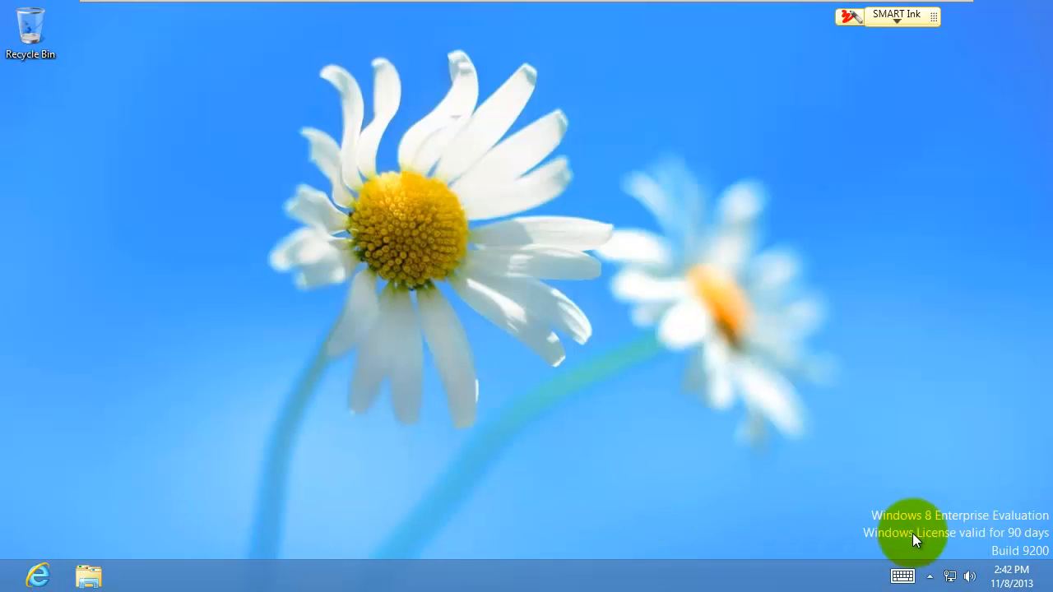
right_click(952, 582)
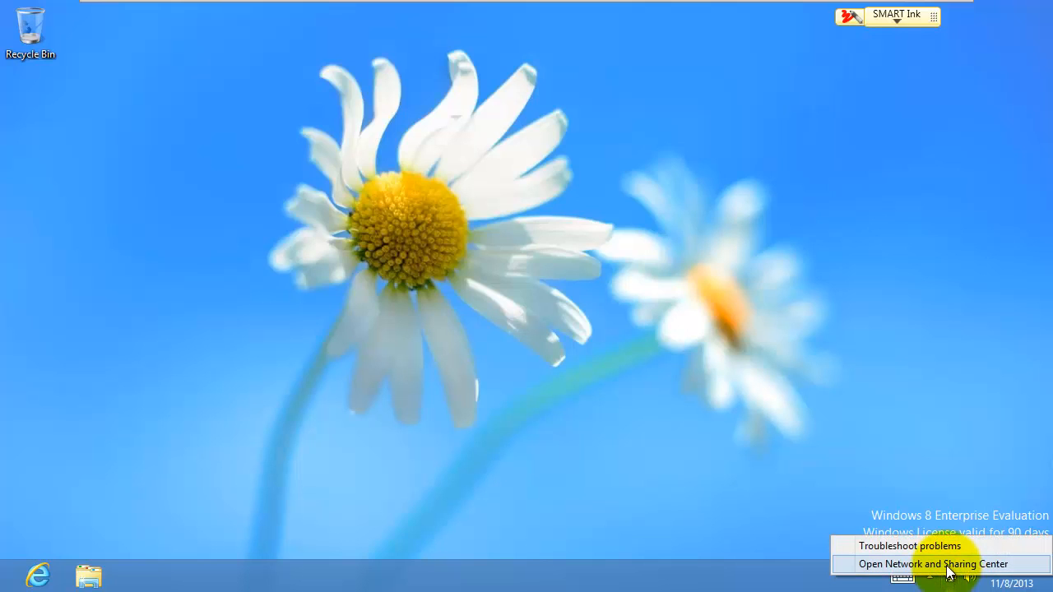
left_click(948, 566)
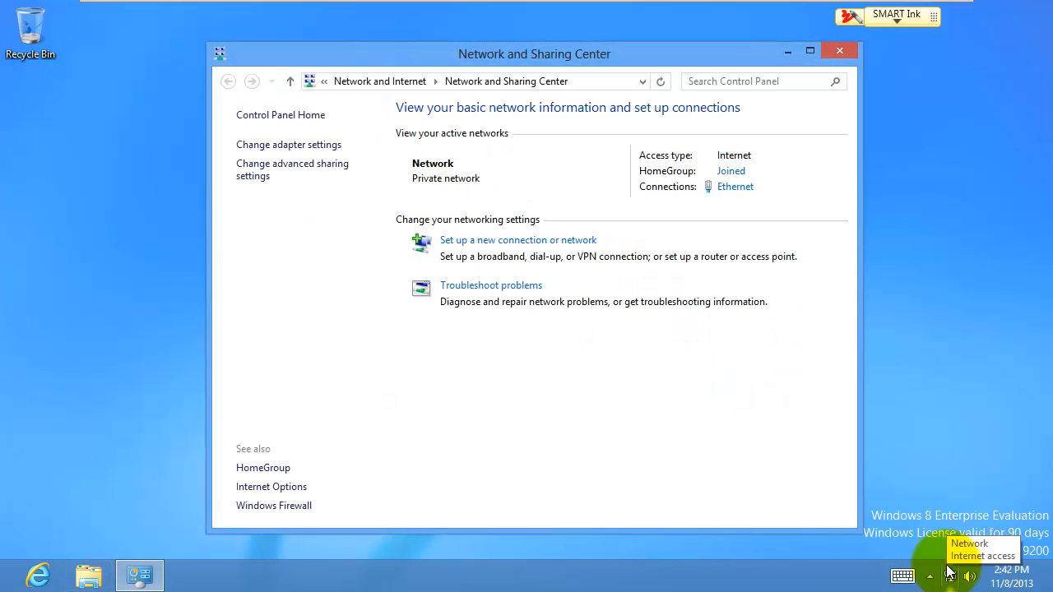
left_click(316, 153)
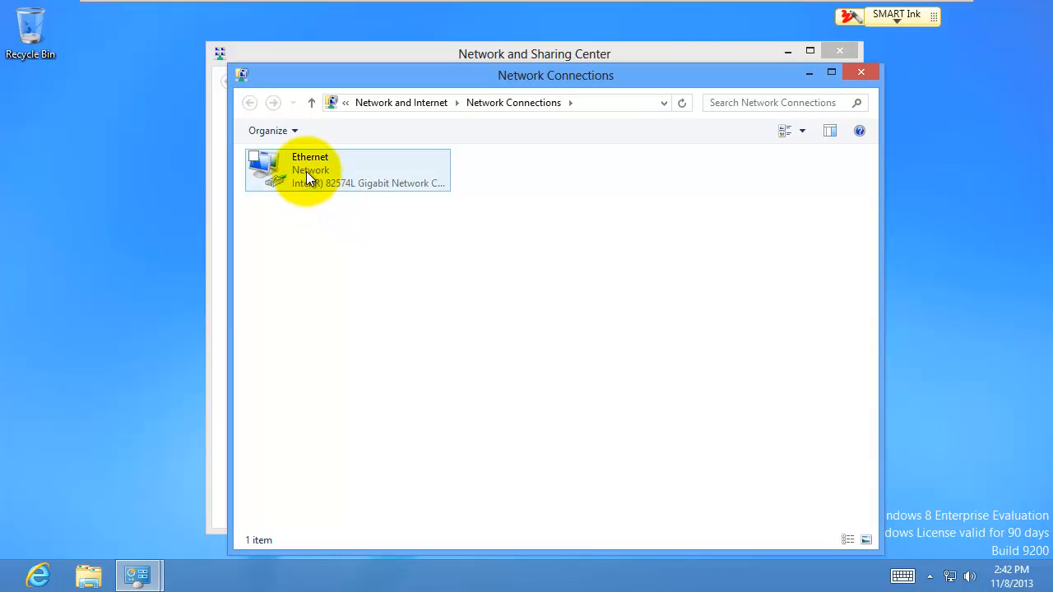
right_click(306, 171)
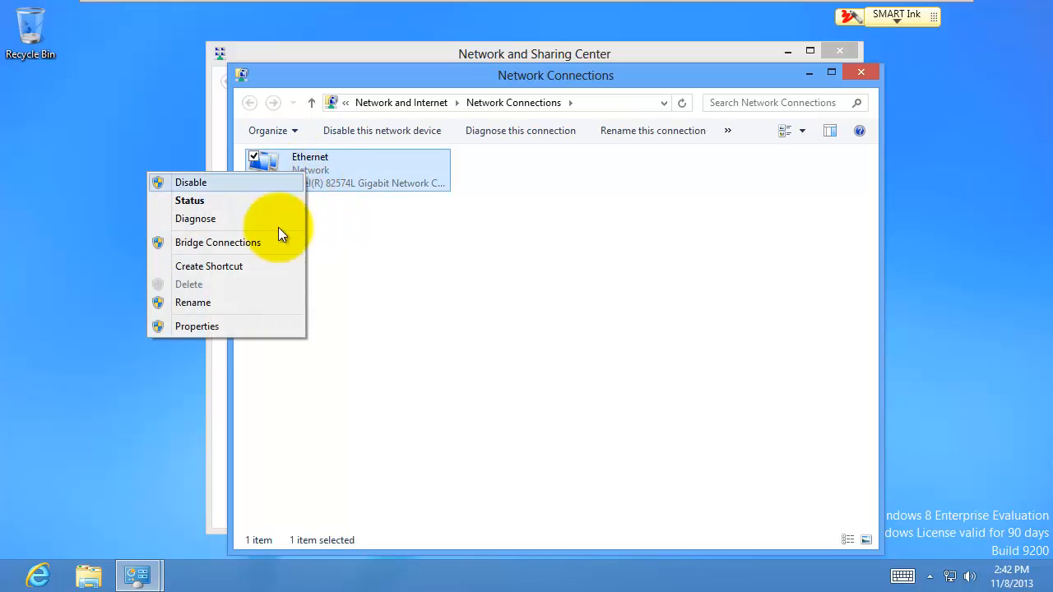
left_click(198, 326)
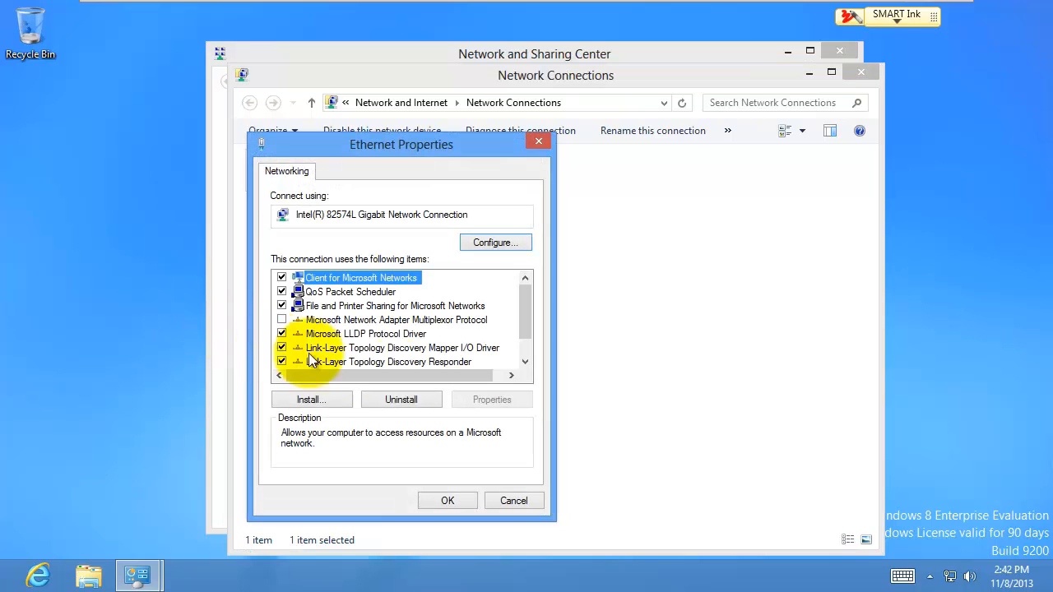
left_click_drag(523, 325, 518, 347)
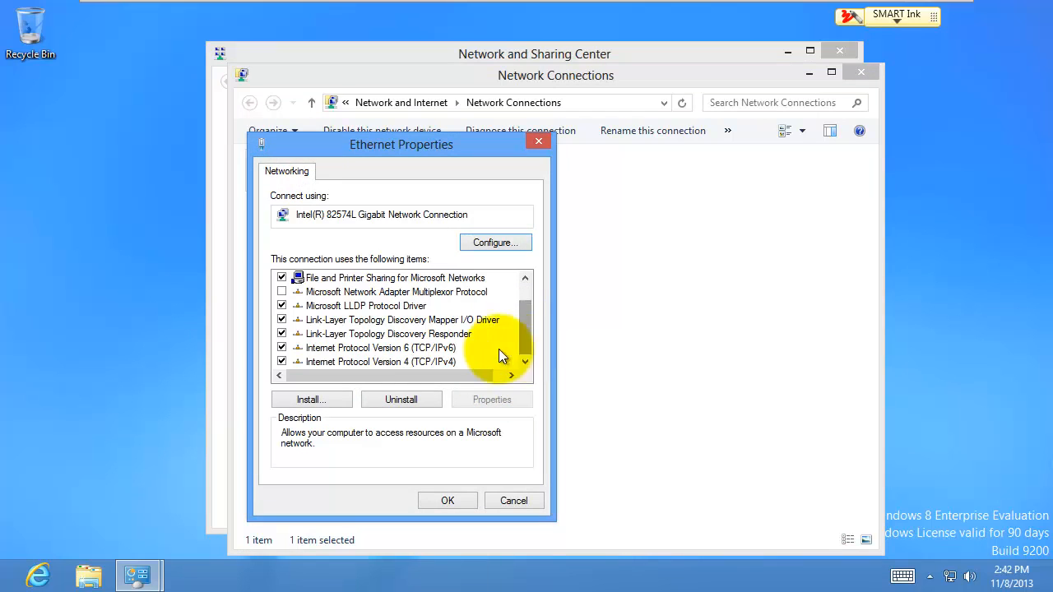
left_click(428, 362)
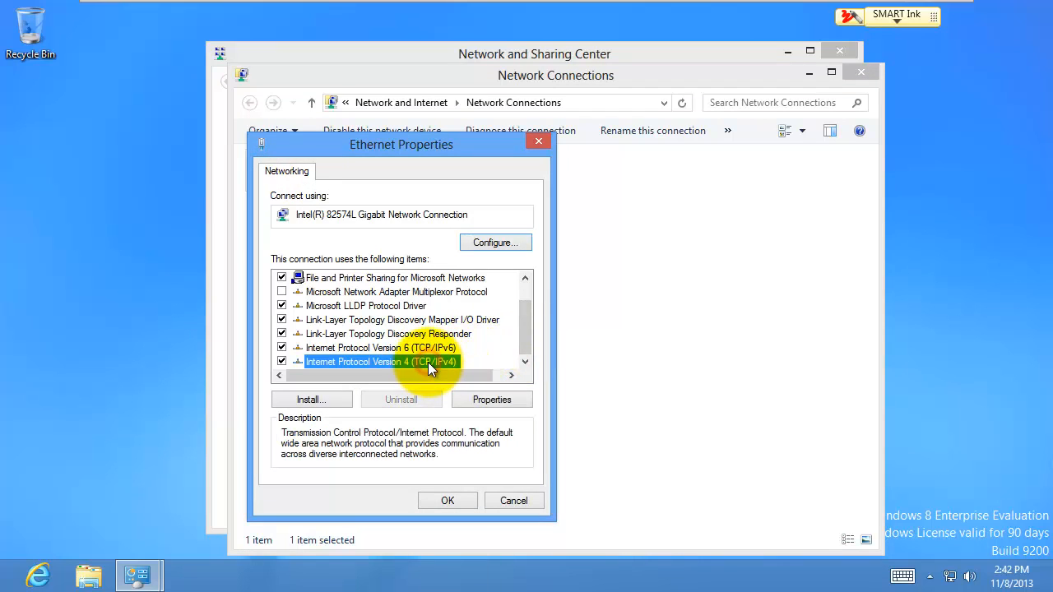
left_click(493, 399)
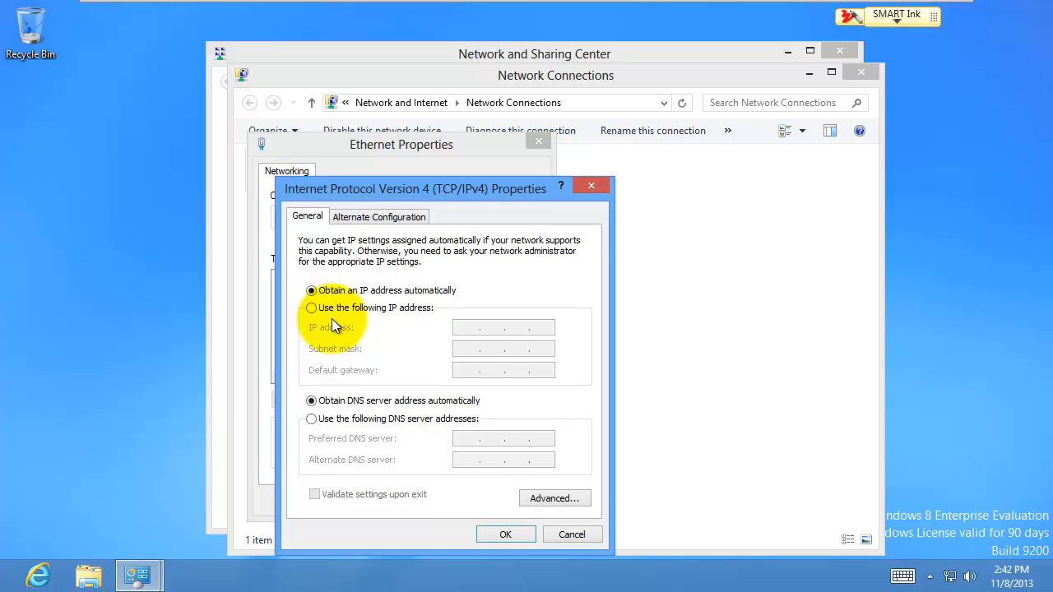
Step: Set the preferred DNS server to 192.168.118.100, confirm, and close the network windows
left_click(312, 418)
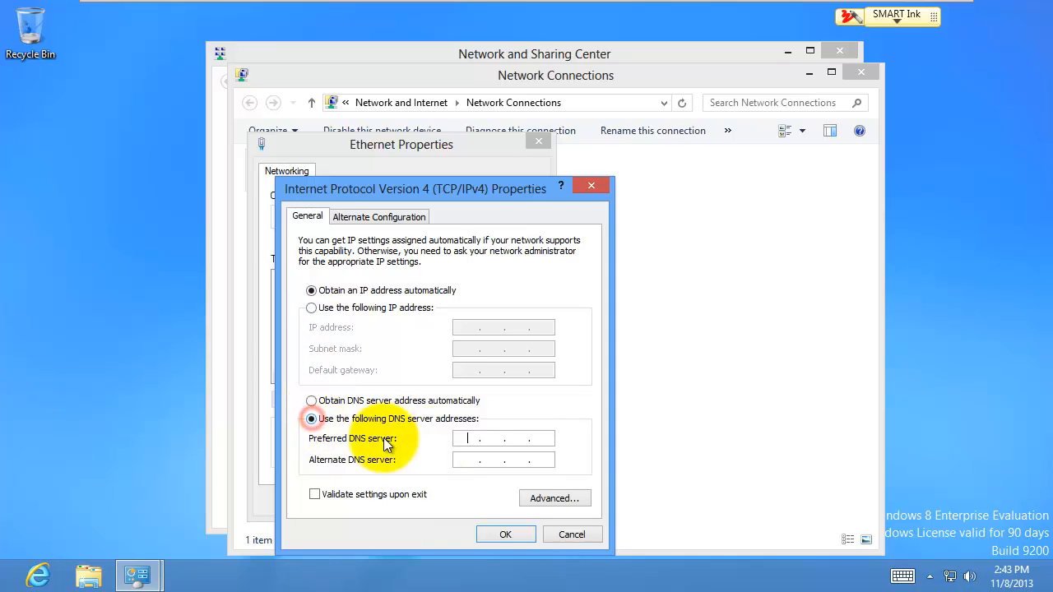
left_click(465, 444)
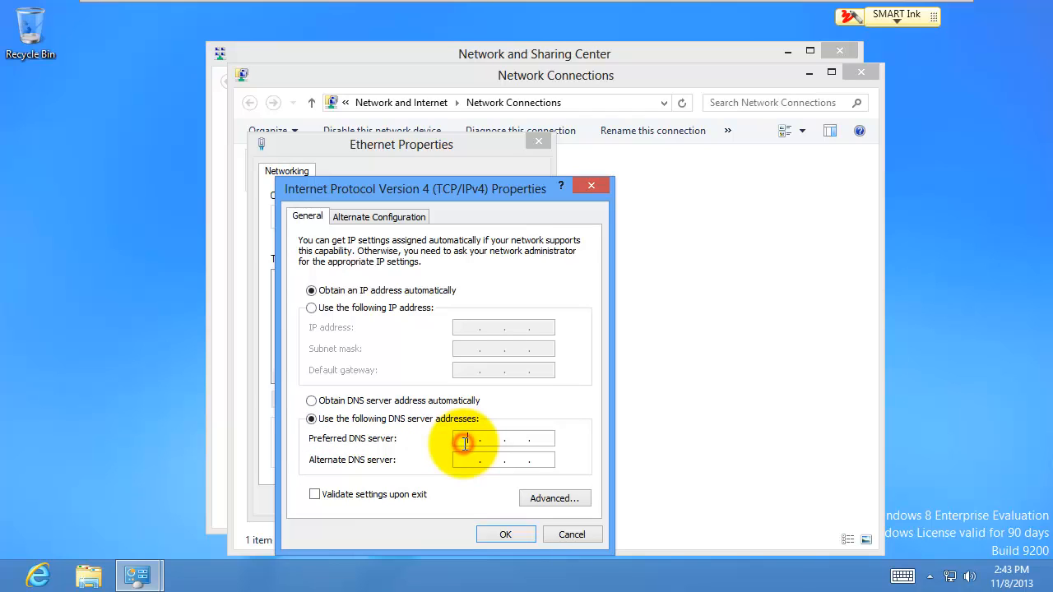
type("192 . 168 . 118 . ")
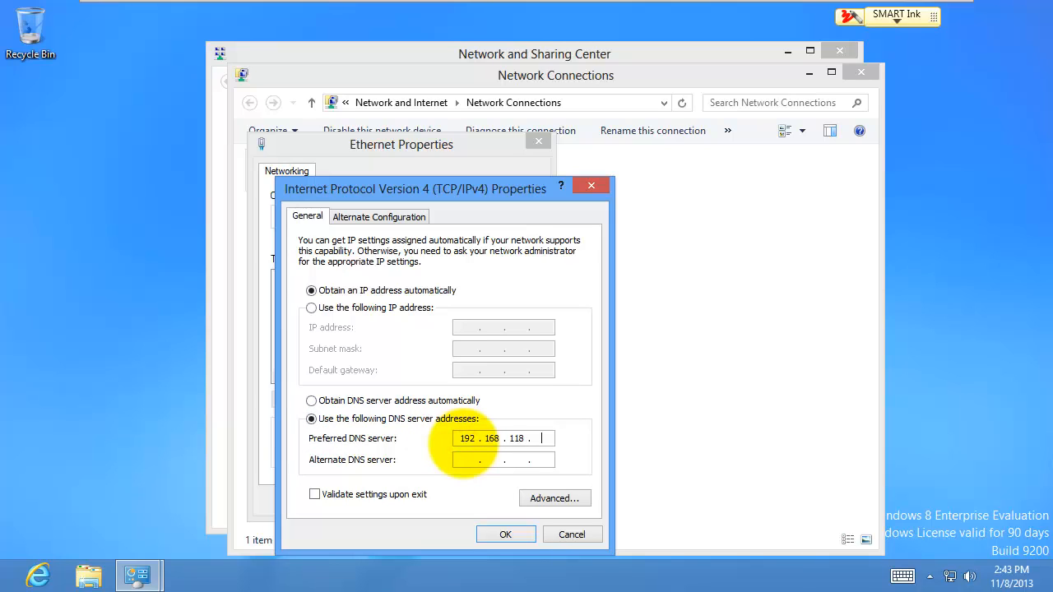
type("100")
left_click(507, 535)
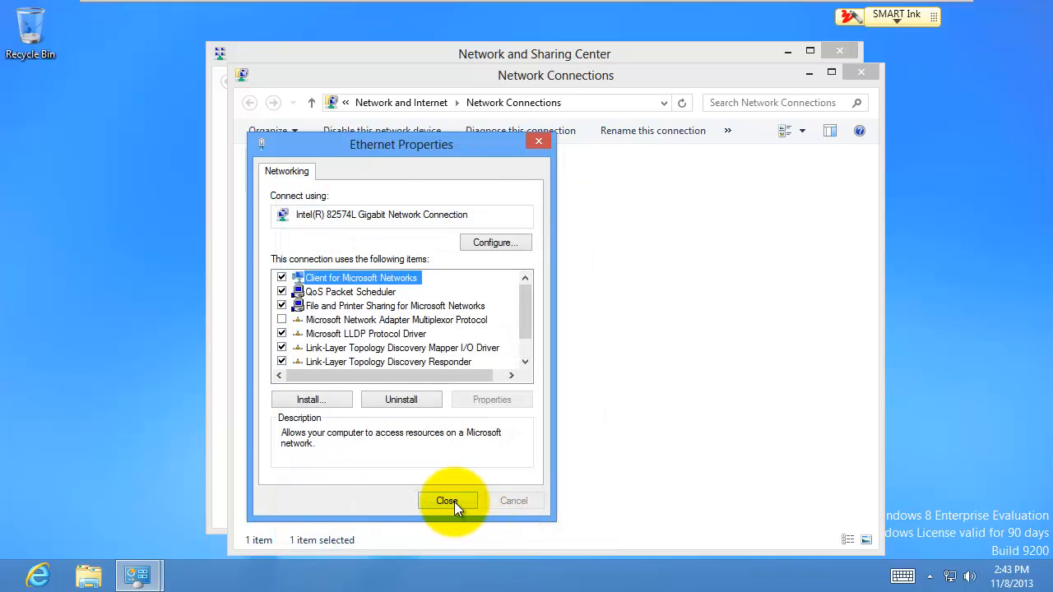
left_click(454, 502)
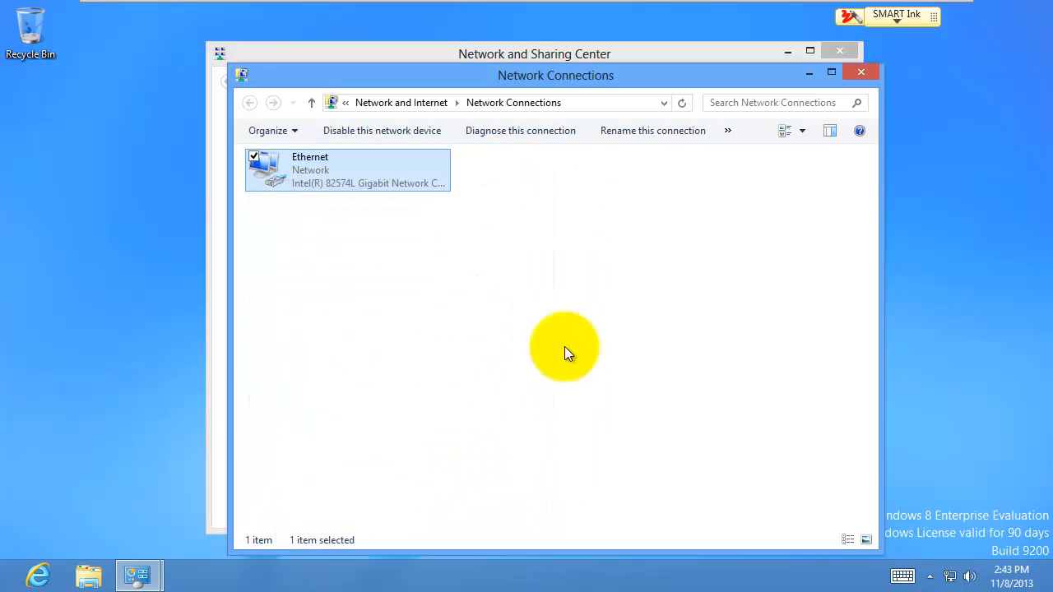
left_click(859, 73)
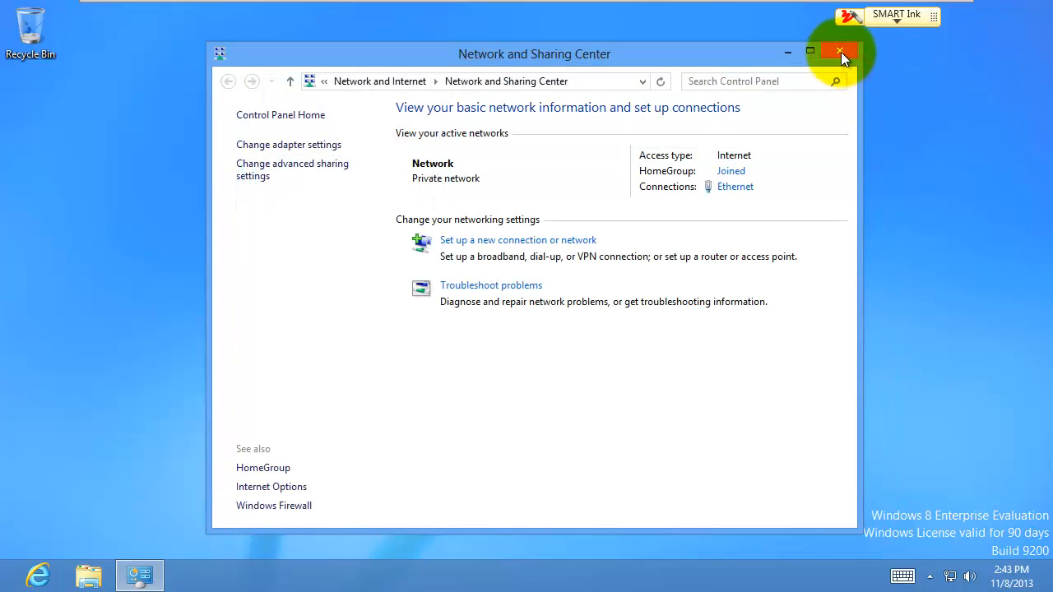
left_click(840, 51)
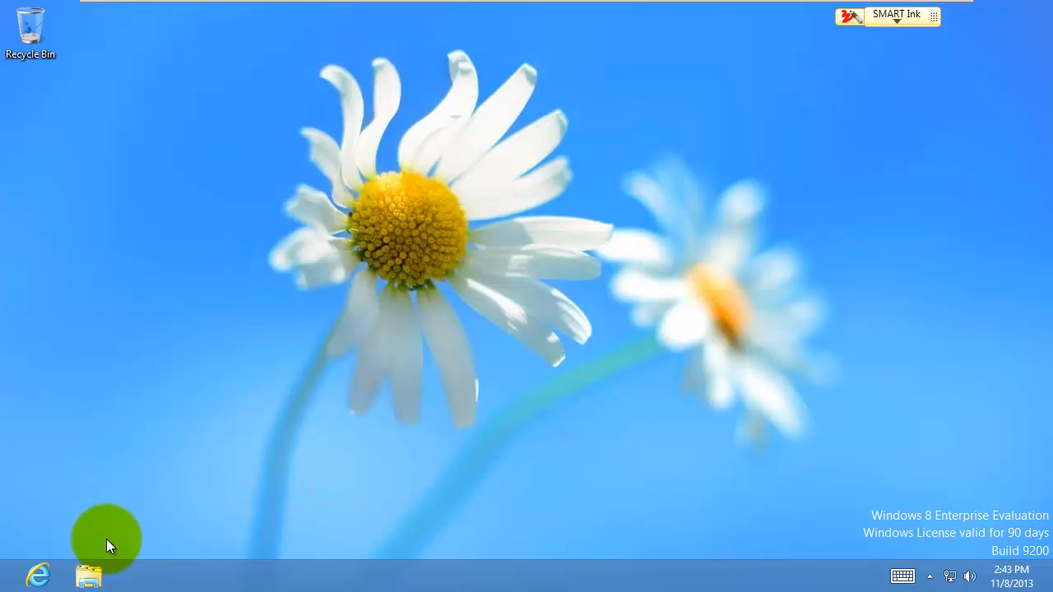
Step: Open System Properties' Computer Name page from Computer > Properties > Change settings
left_click(90, 580)
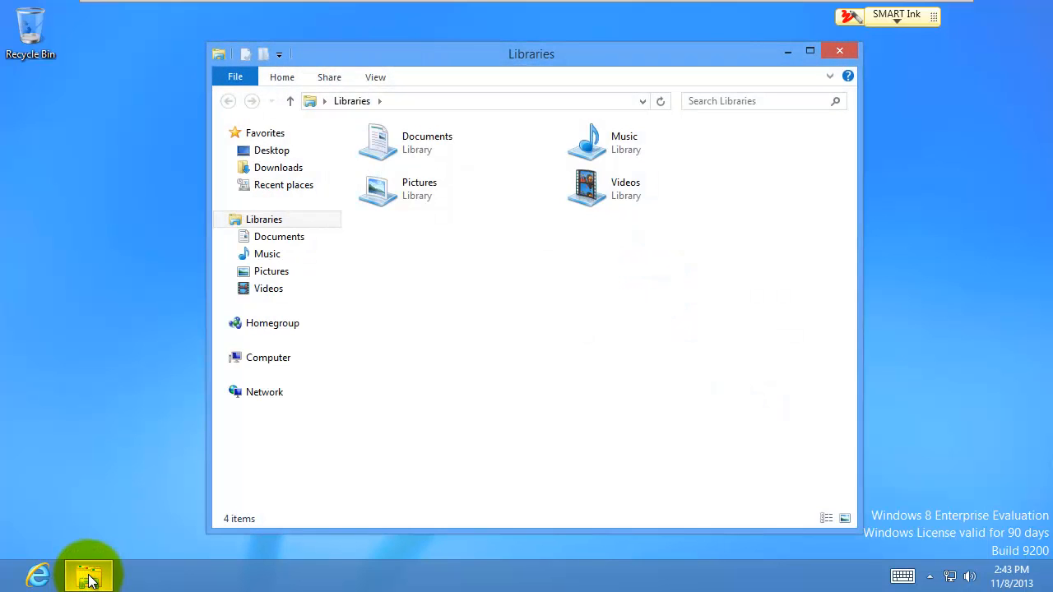
right_click(279, 364)
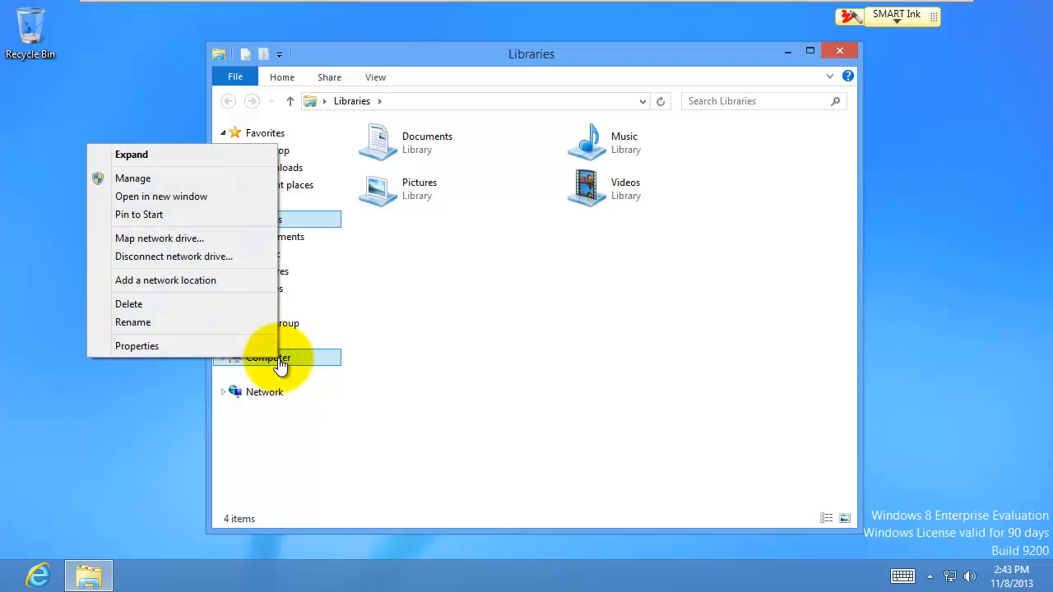
left_click(141, 354)
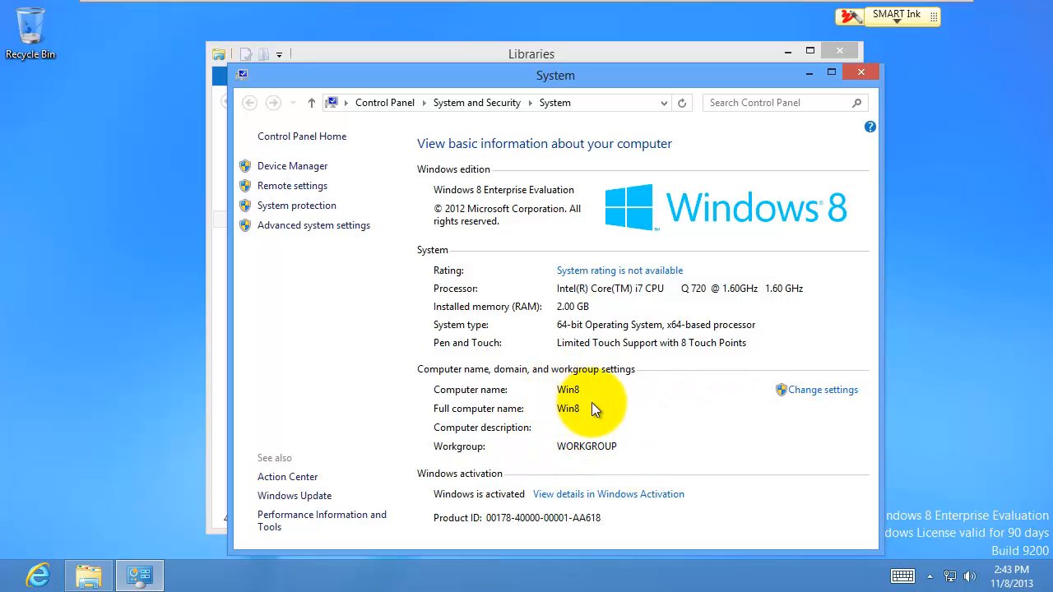
left_click(824, 391)
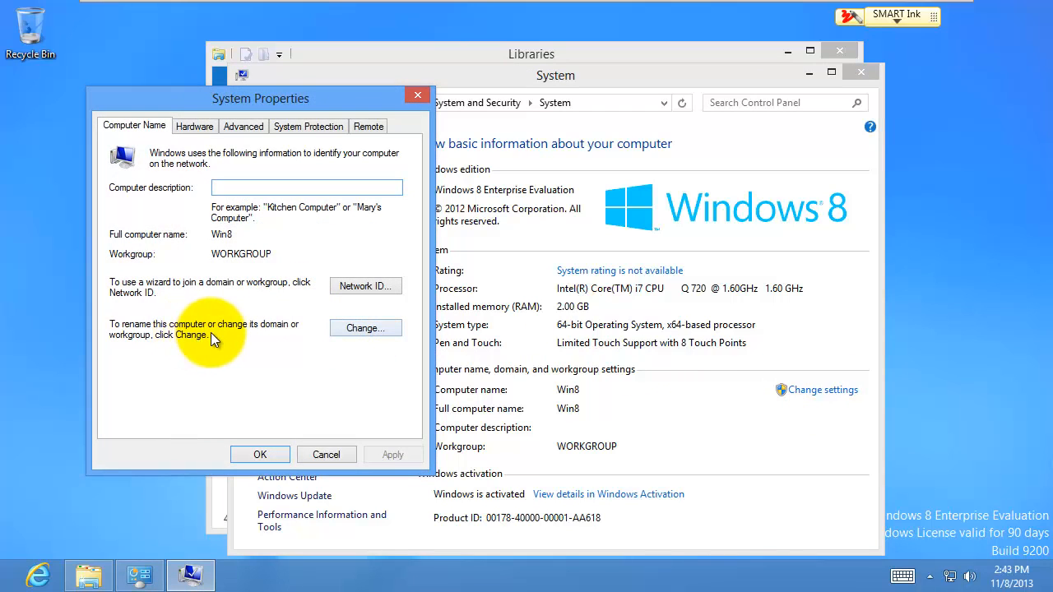
Step: Change the Win8 computer's membership from workgroup to the LTC.COM domain
left_click(354, 329)
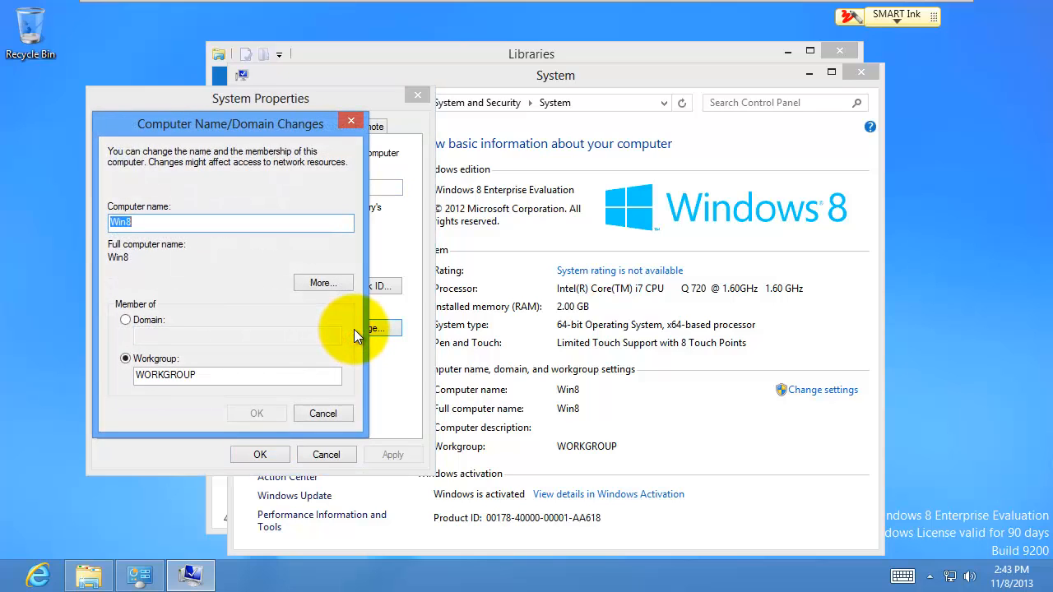
left_click(125, 319)
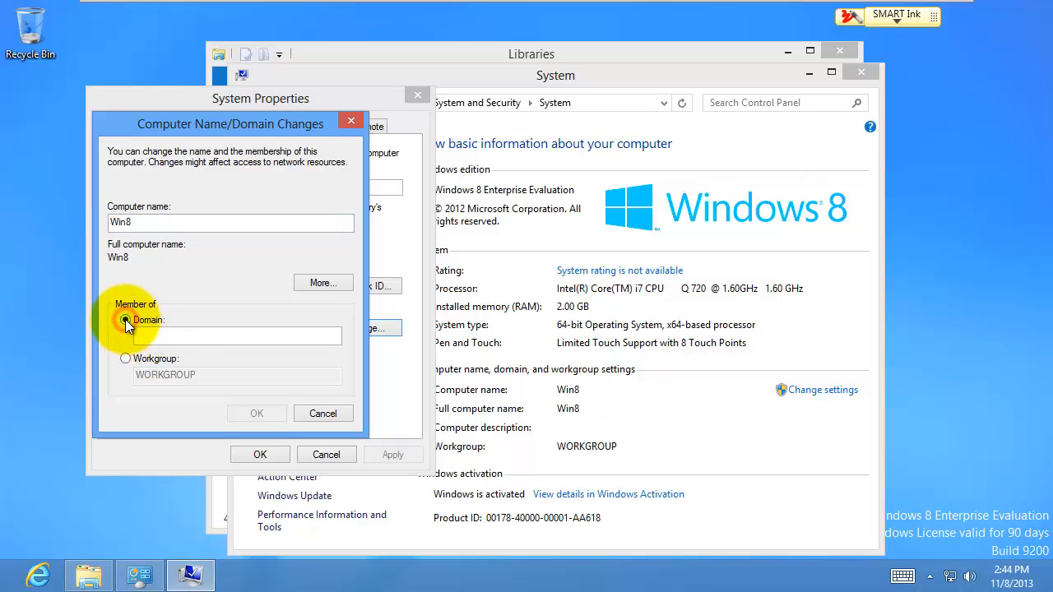
left_click(172, 334)
type("L")
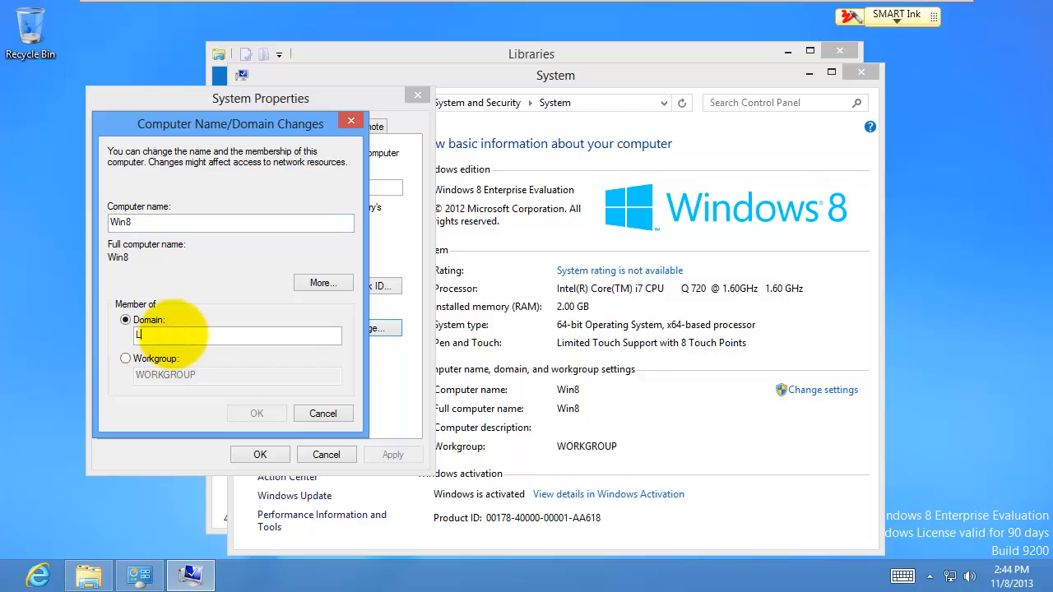
type("TC.COM")
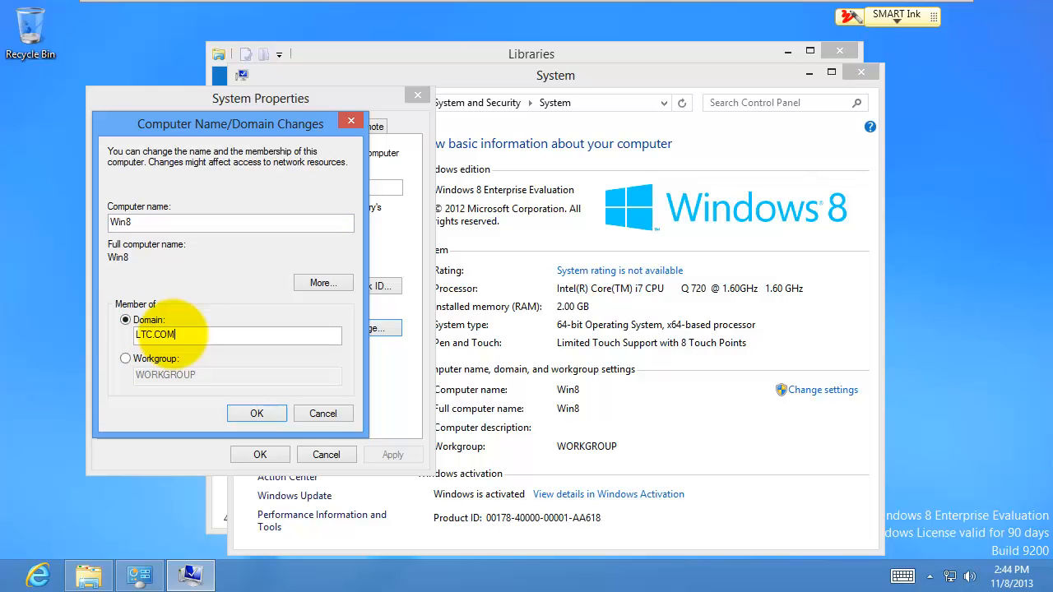
left_click(251, 413)
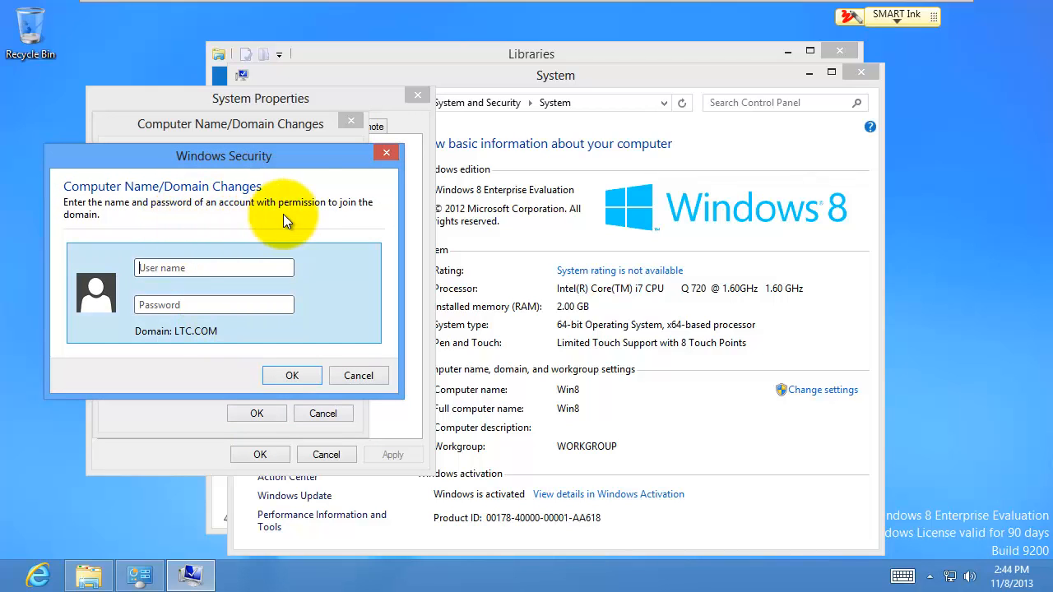
Step: Authenticate as domain Administrator, acknowledge the welcome and restart notices, and close System Properties
left_click(220, 266)
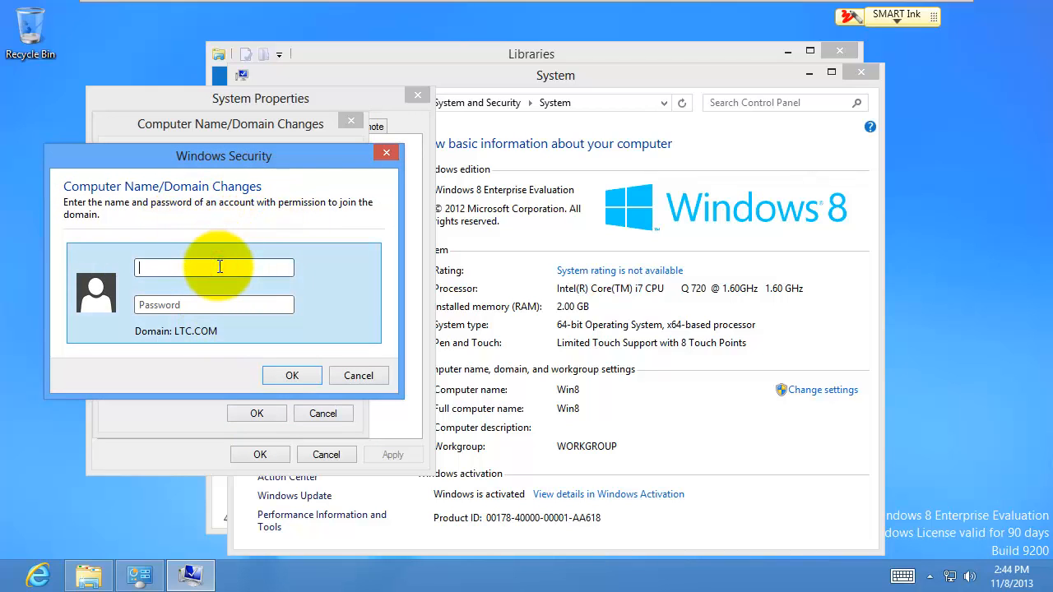
type("Administrator")
key("Tab")
type("P")
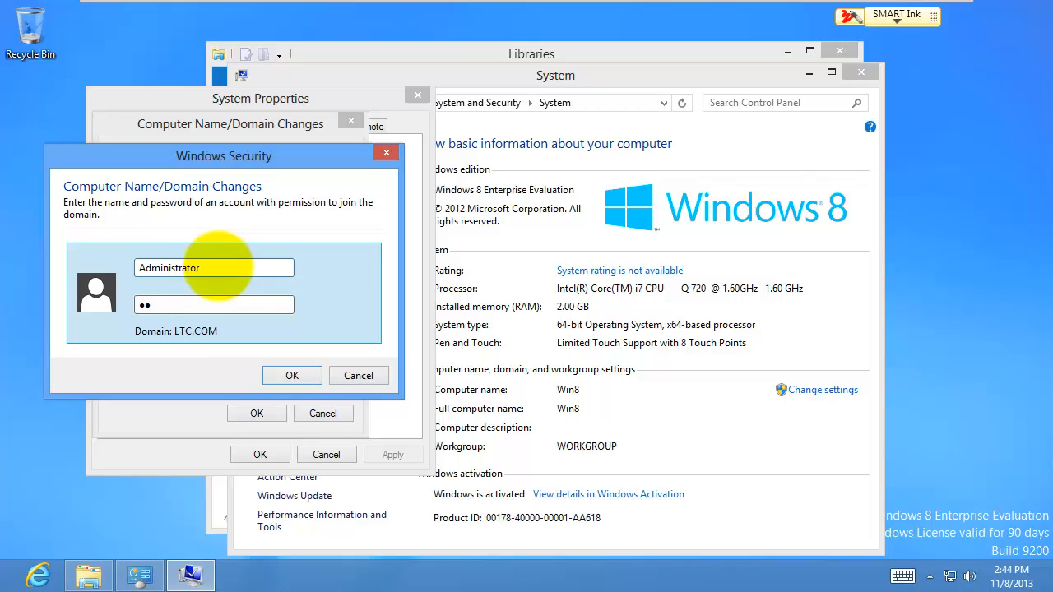
type("•••••••")
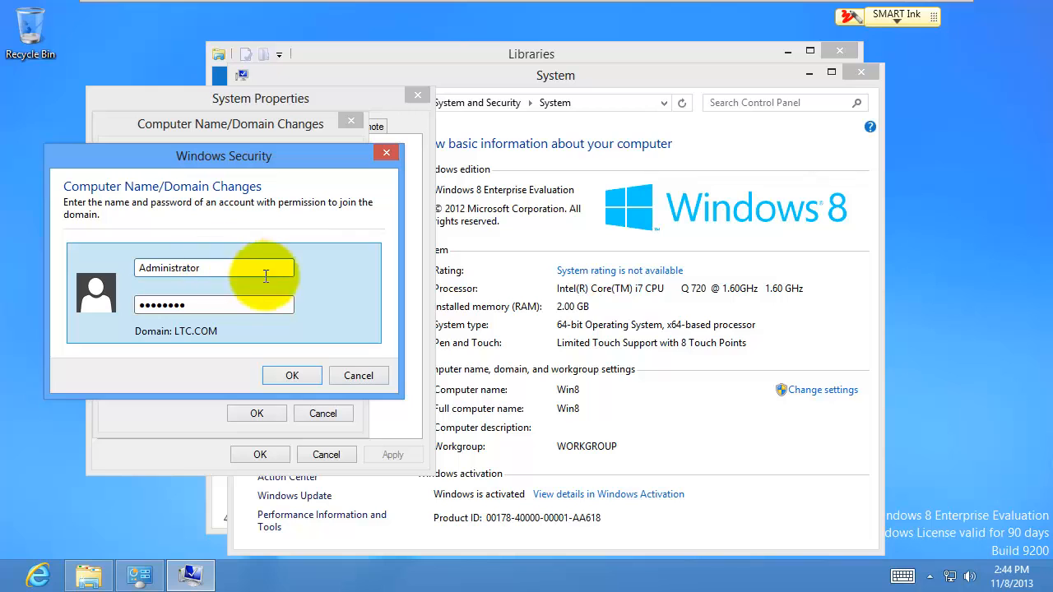
left_click(293, 375)
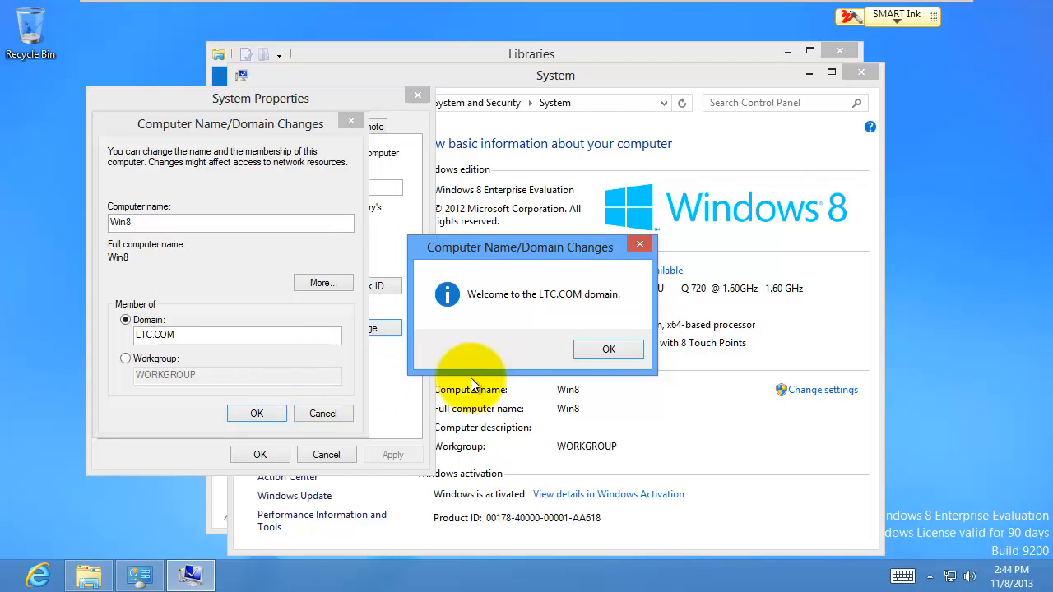
left_click(604, 351)
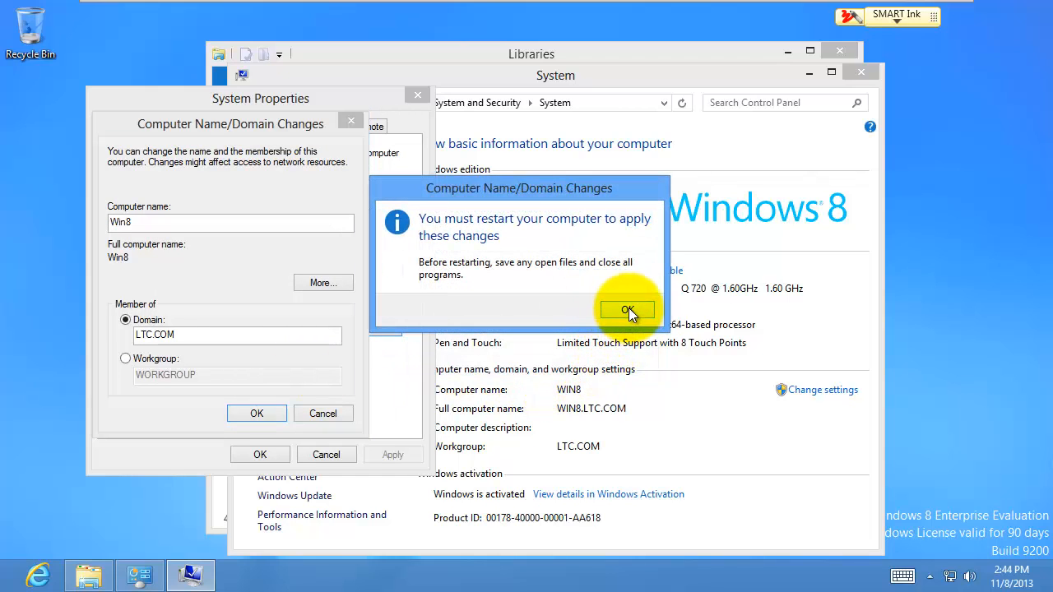
left_click(628, 310)
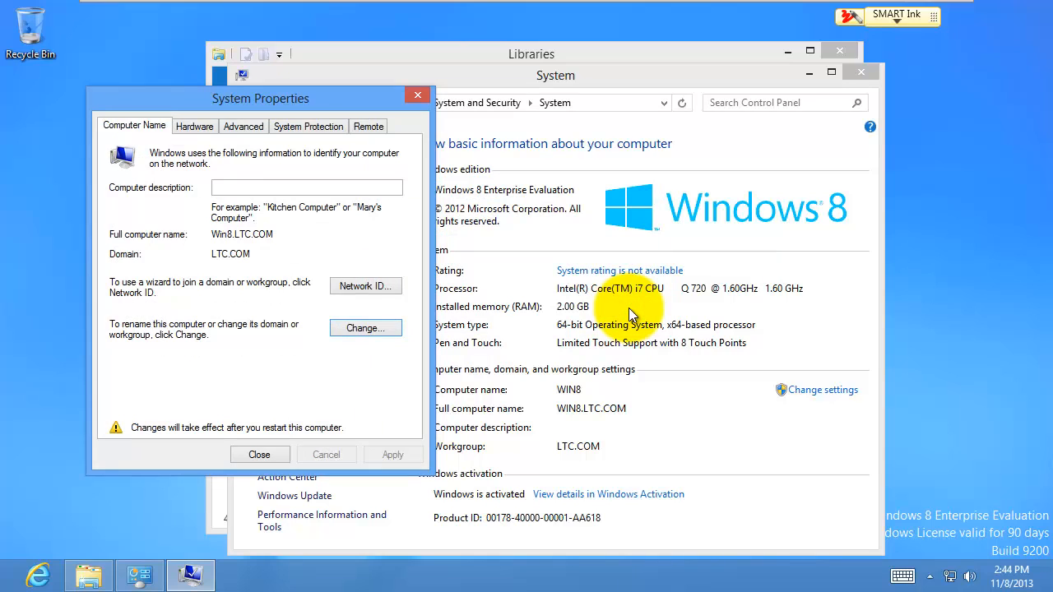
left_click(276, 453)
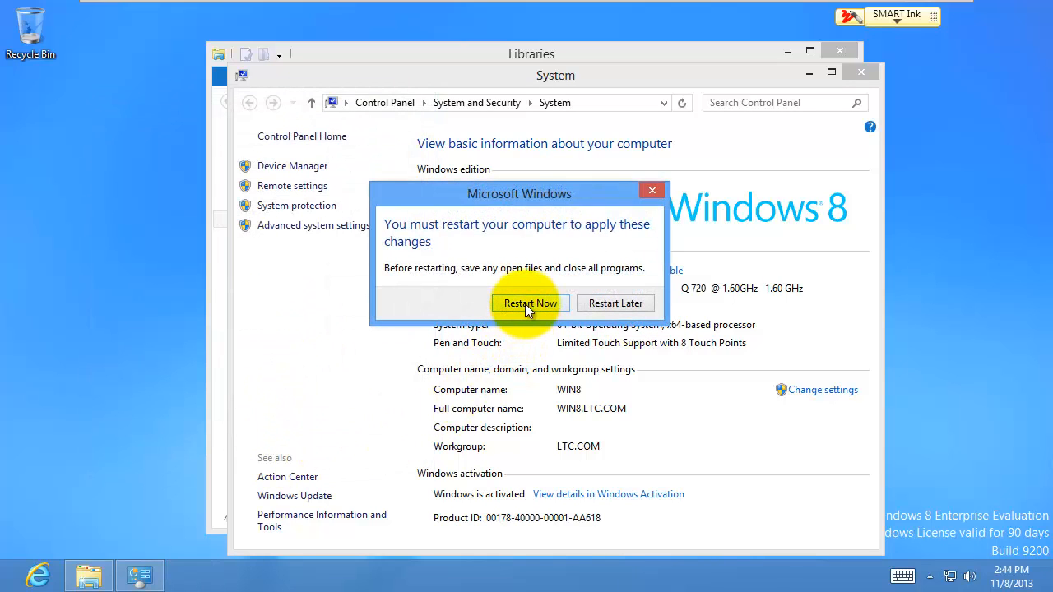
Step: Restart the Windows 8 VM and choose Other user at the sign-in screen
left_click(525, 304)
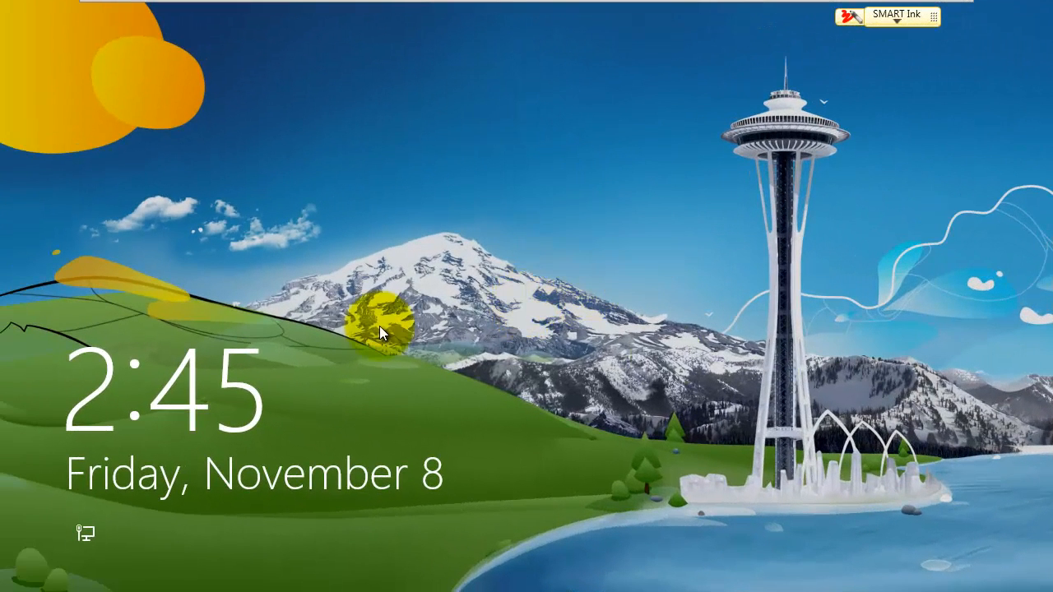
left_click(481, 283)
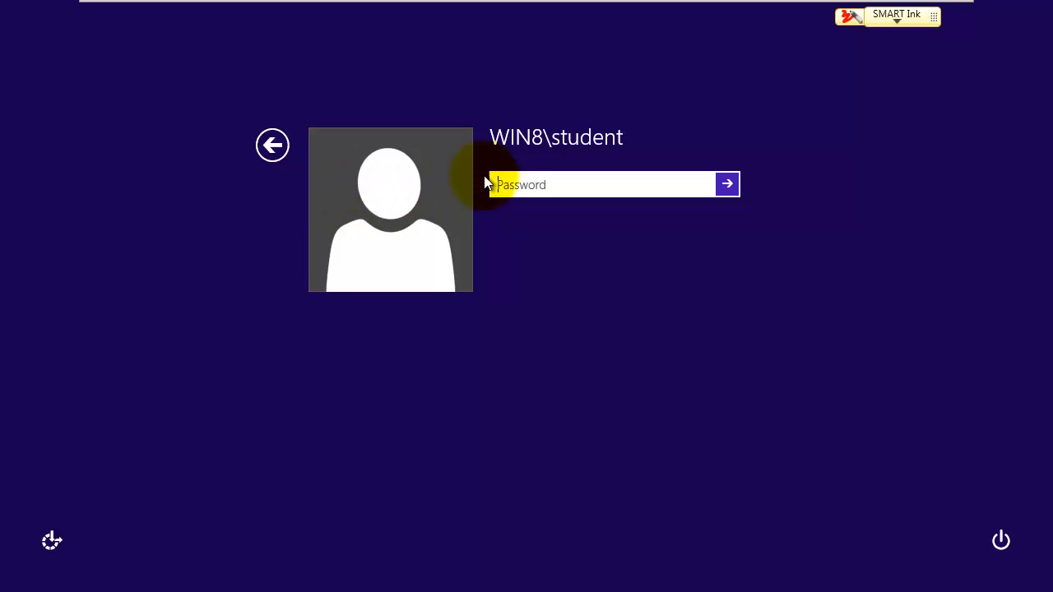
left_click(274, 146)
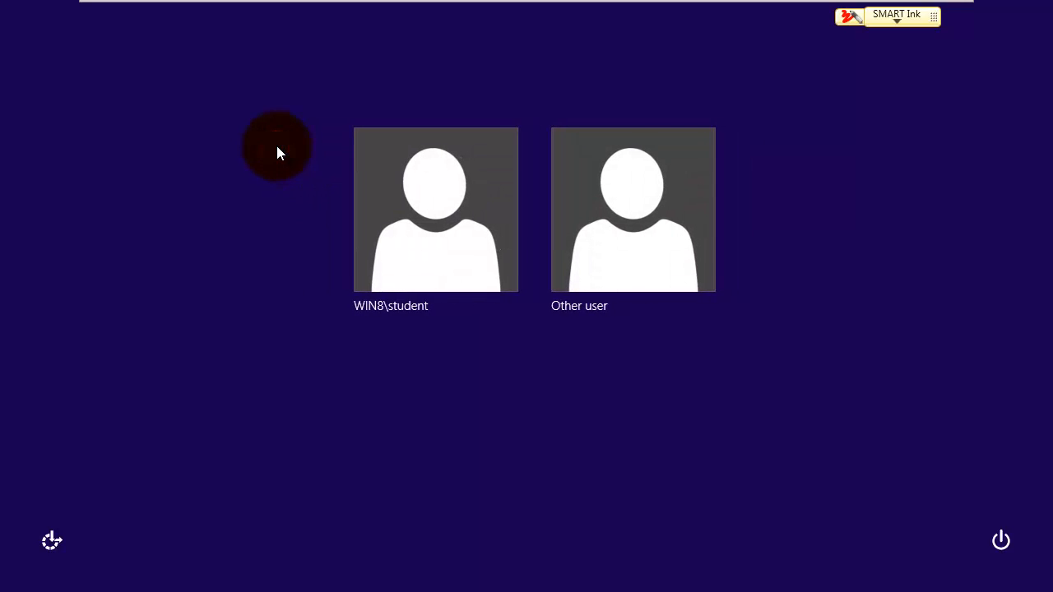
left_click(616, 256)
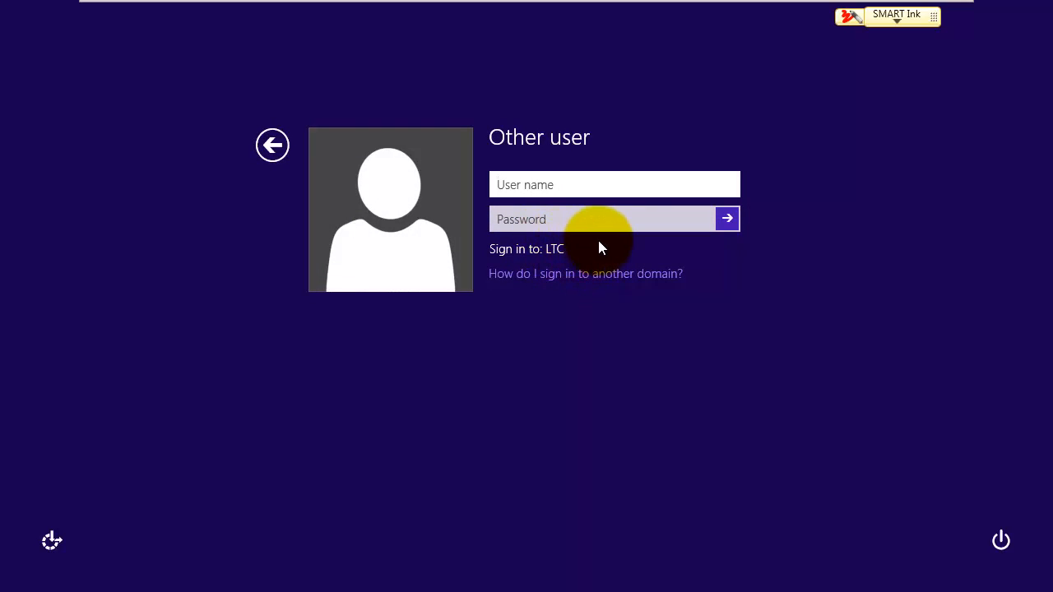
Step: Sign in as ltc\administrator with the domain administrator password
type("administrator")
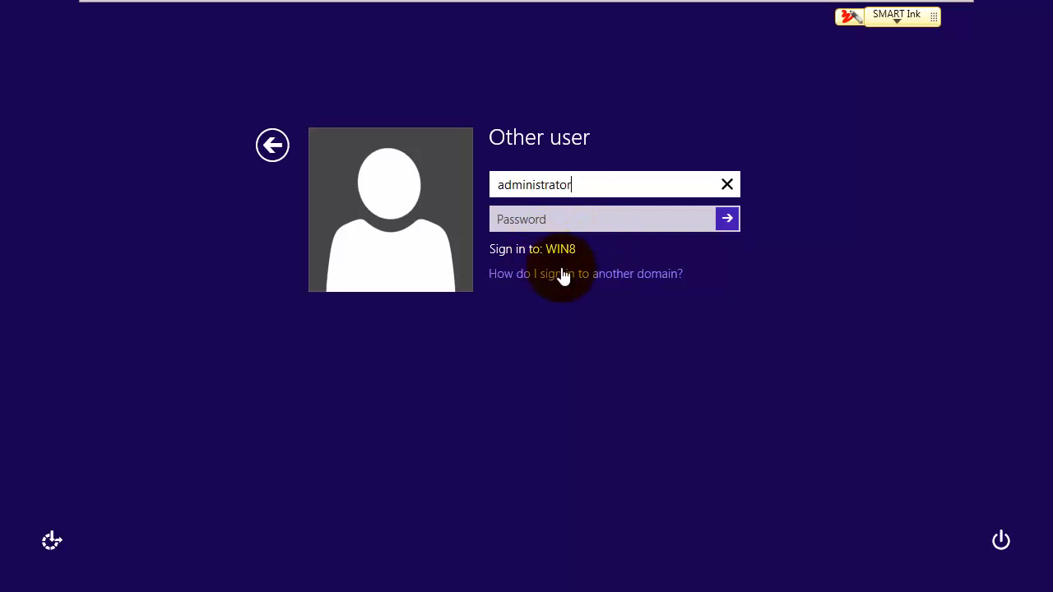
left_click(501, 183)
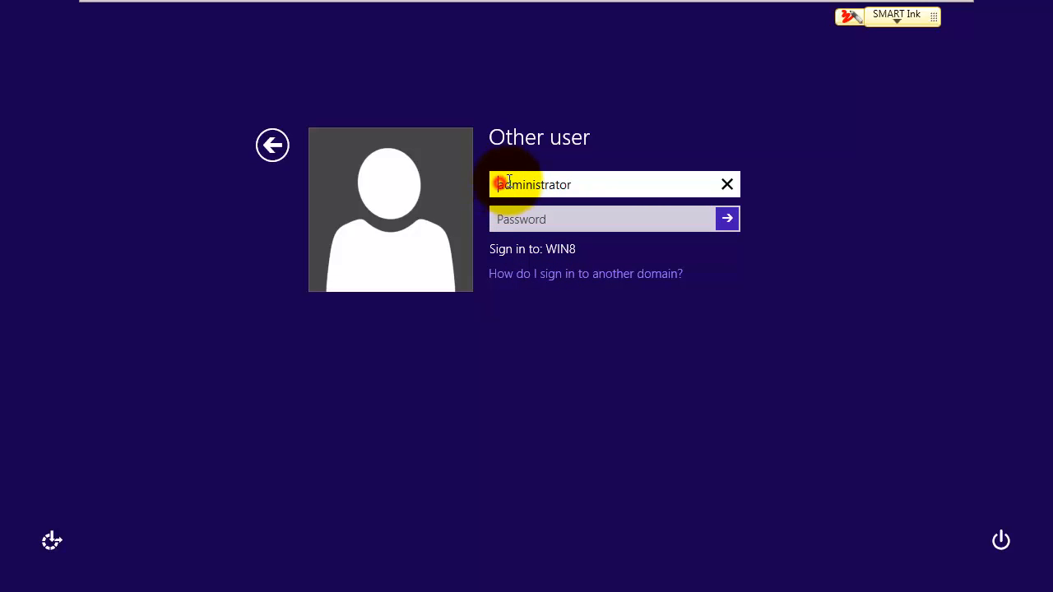
type("\\")
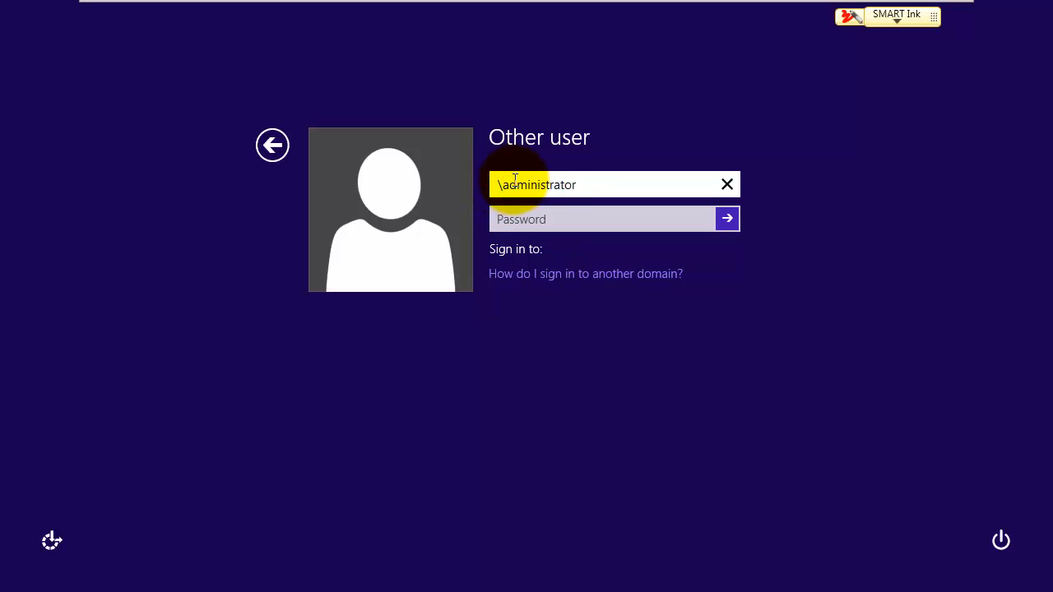
type("ltc")
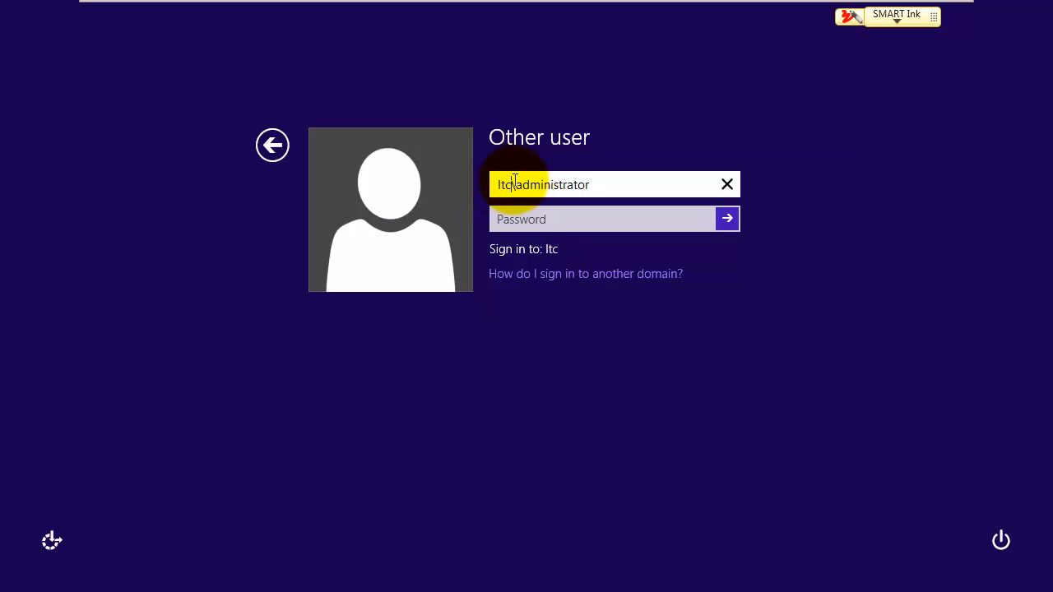
left_click(599, 179)
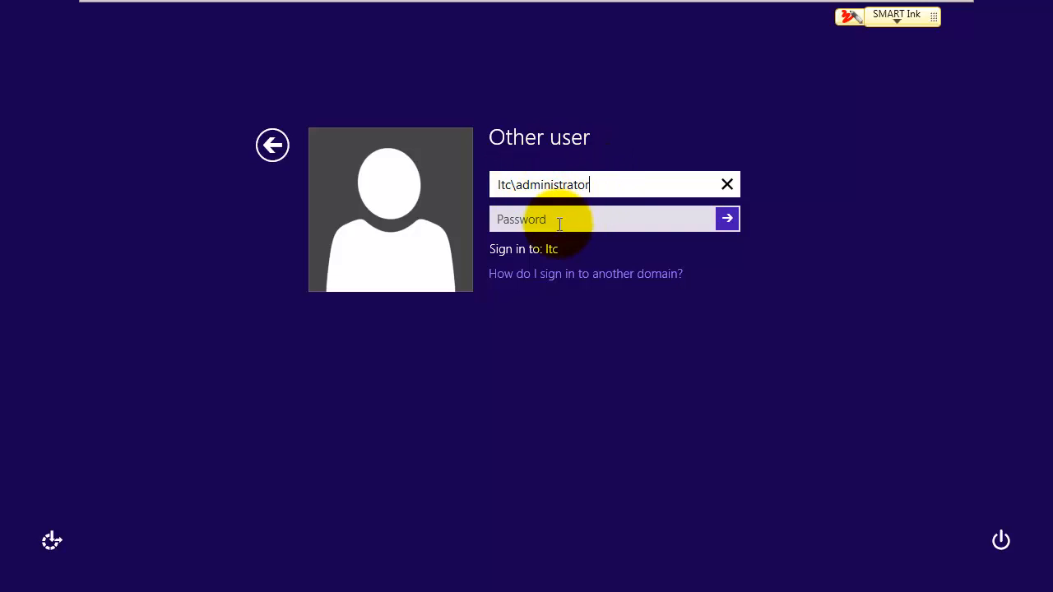
left_click(520, 220)
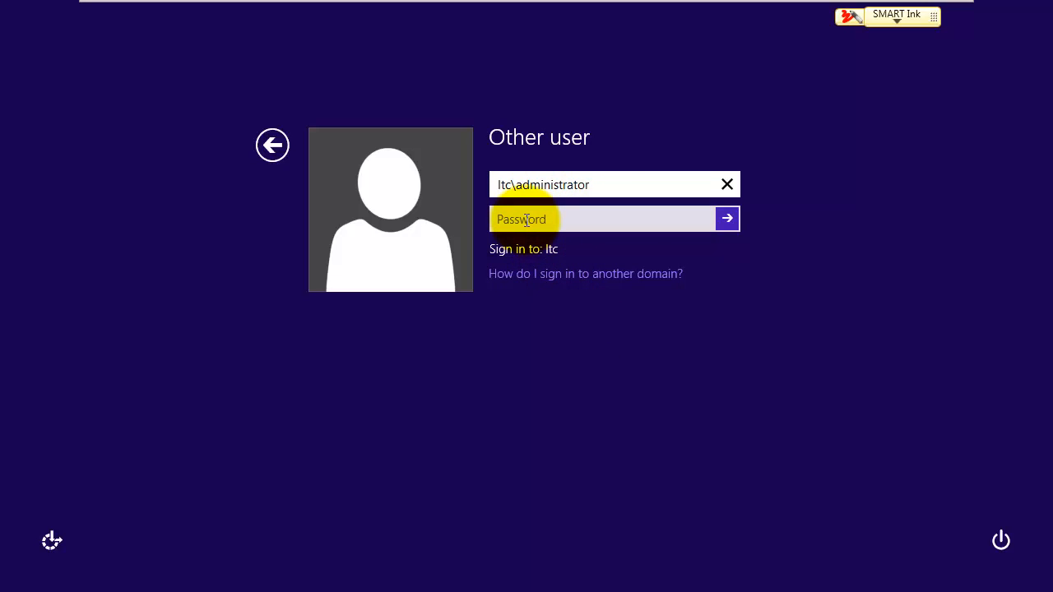
left_click(526, 220)
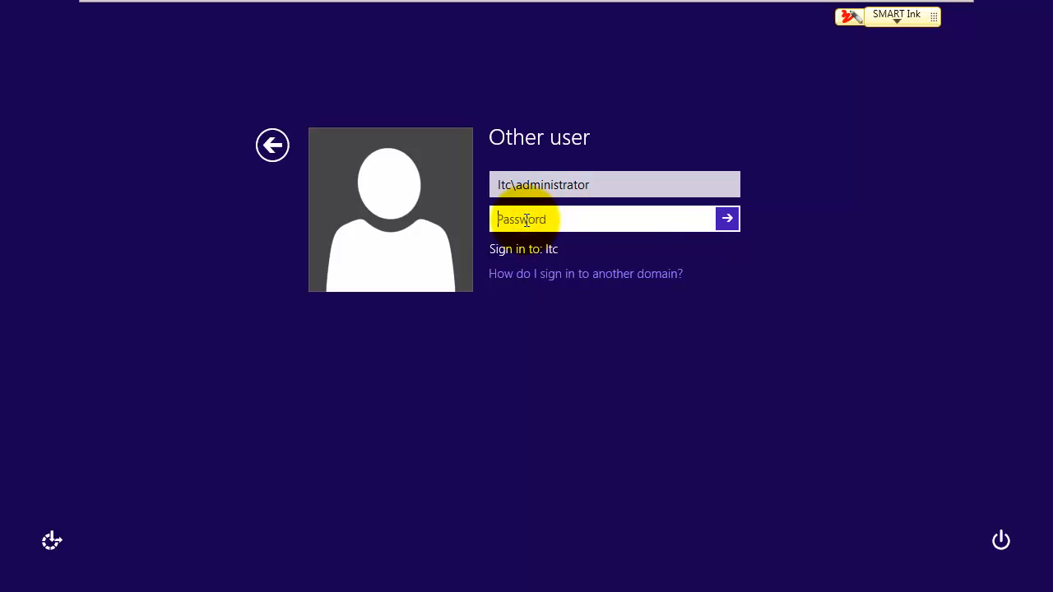
type("••••••••")
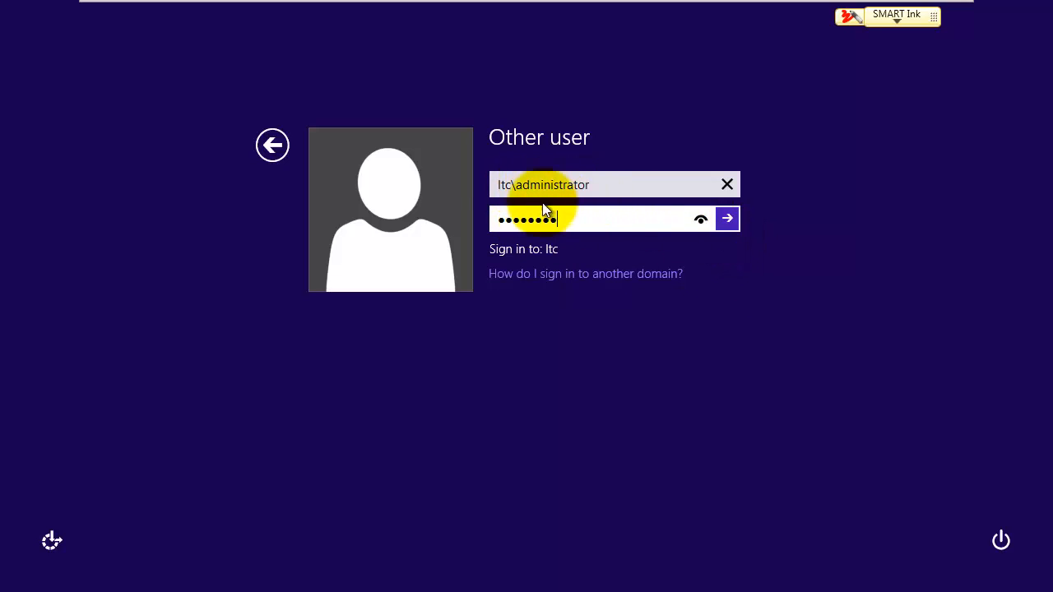
left_click(727, 221)
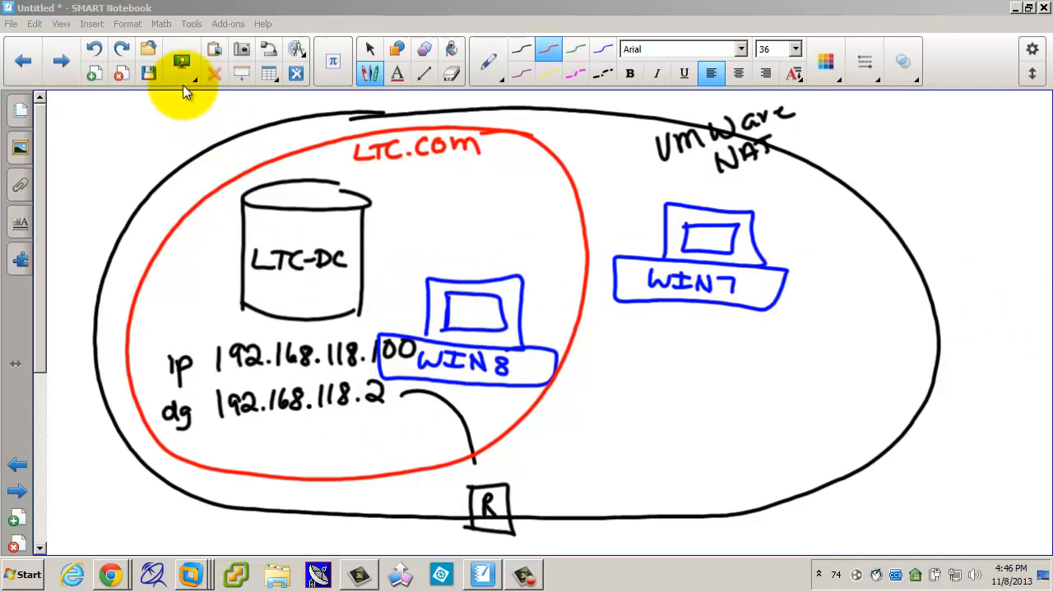
Step: Redo WIN7's move into the LTC.com circle, then show VMware's virtual machine list
left_click(124, 55)
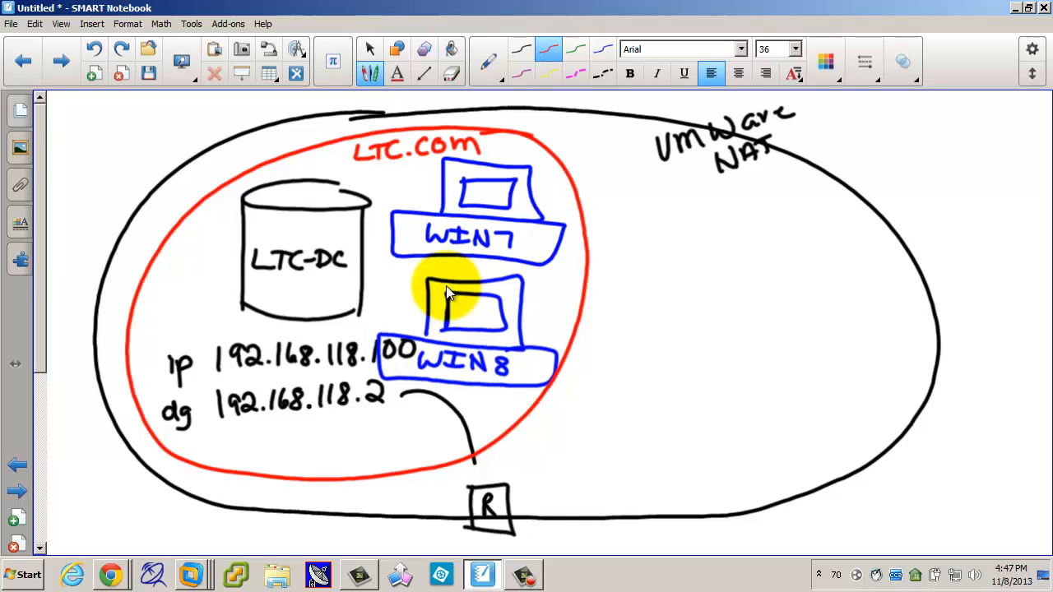
left_click(191, 575)
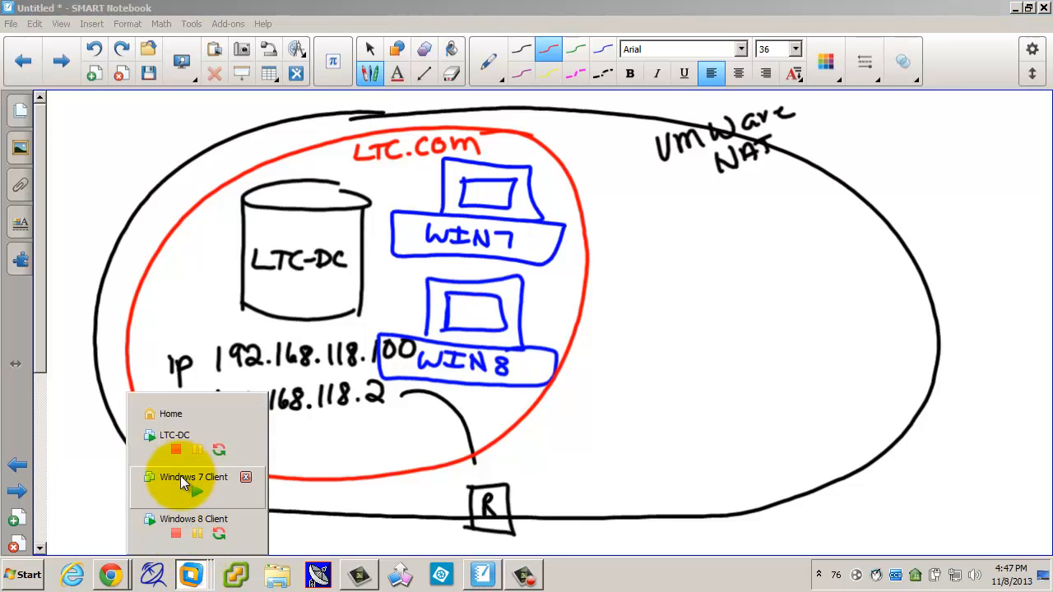
Step: Power on the Windows 7 Client VM and sign in as Student with its password
left_click(180, 476)
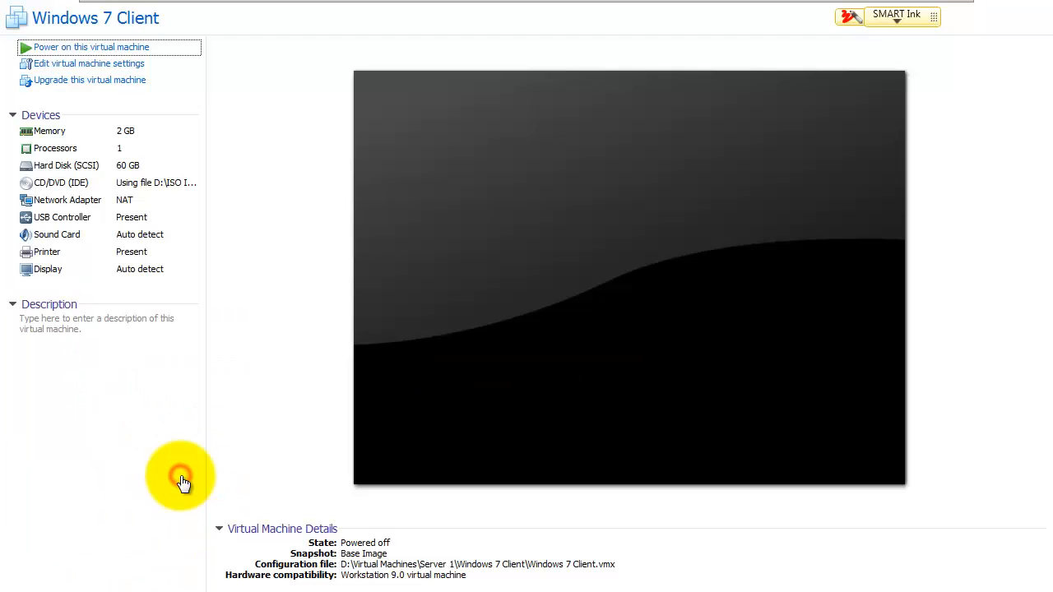
left_click(86, 51)
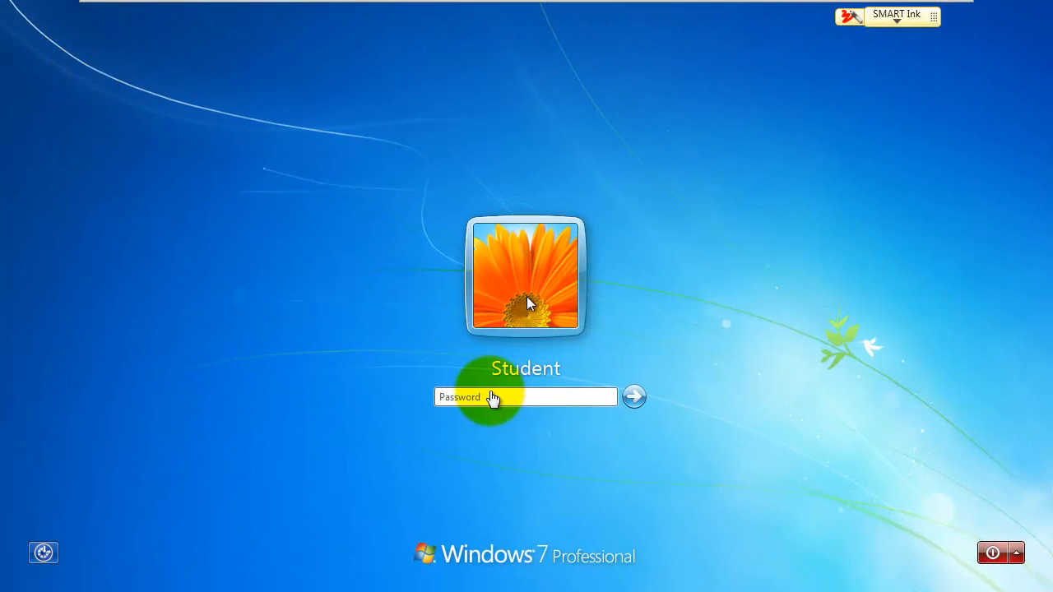
left_click(493, 395)
type("p")
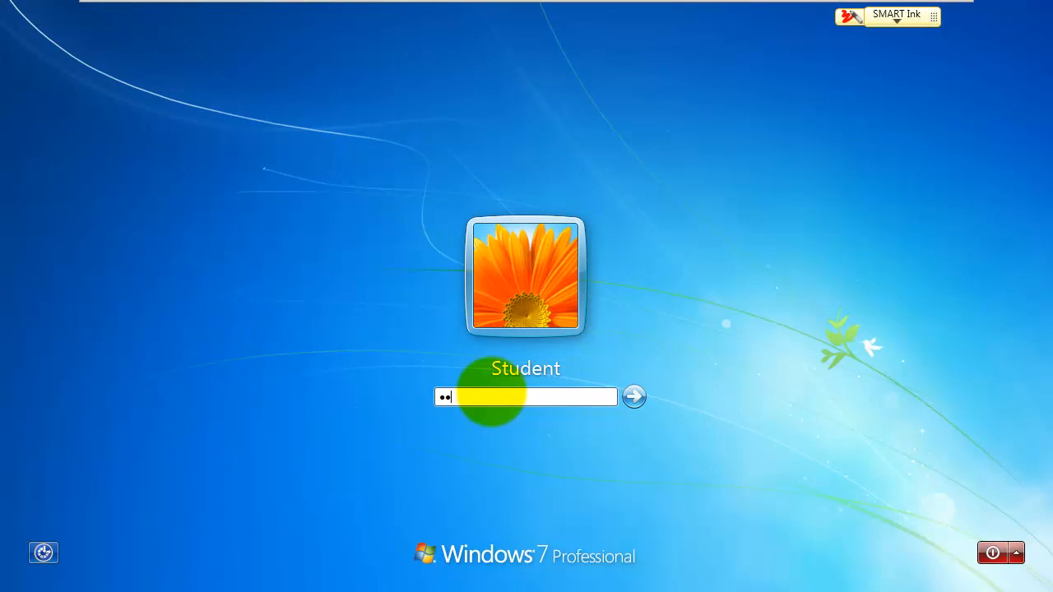
key("Return")
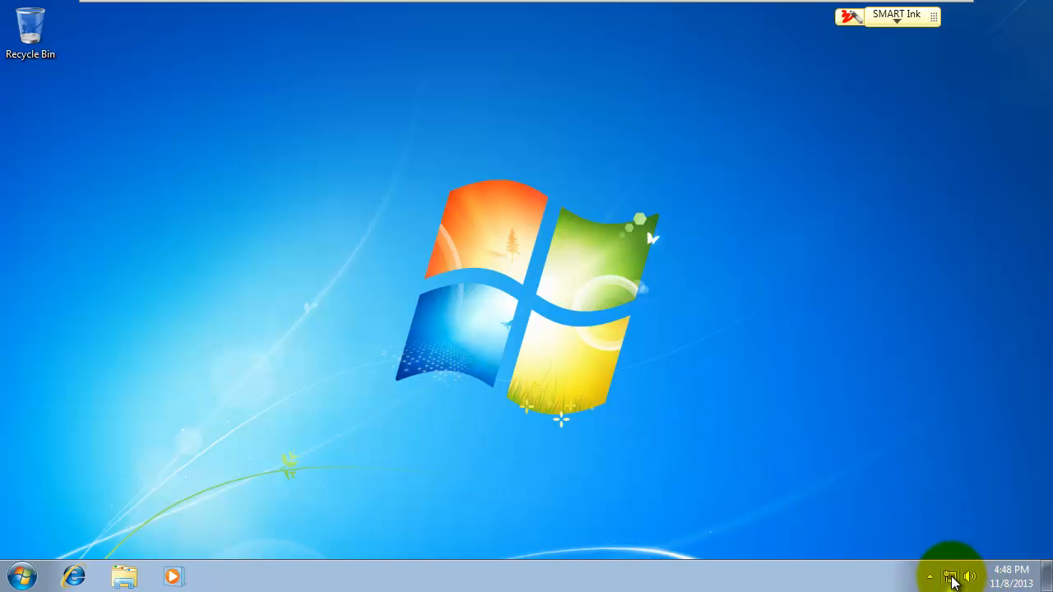
Step: Set Local Area Connection's IPv4 preferred DNS server to 192.168.118.100 and close the network windows
right_click(952, 580)
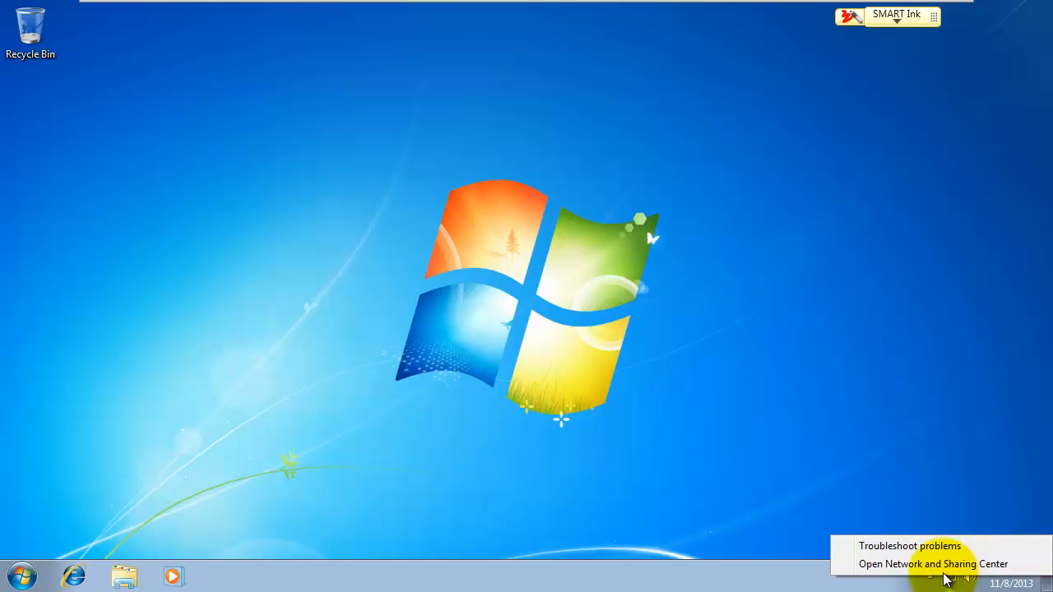
left_click(942, 568)
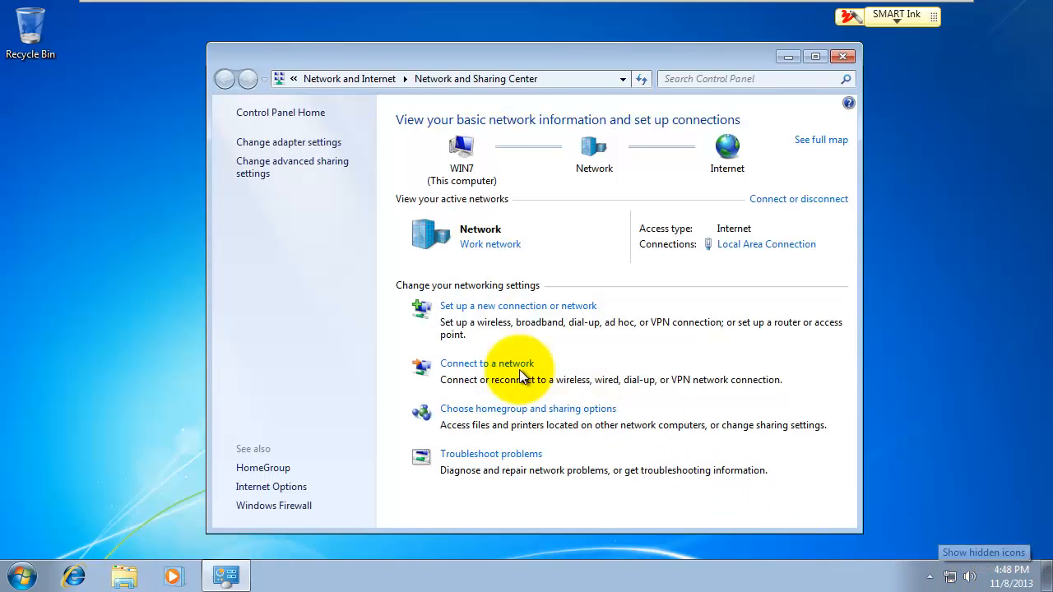
left_click(310, 144)
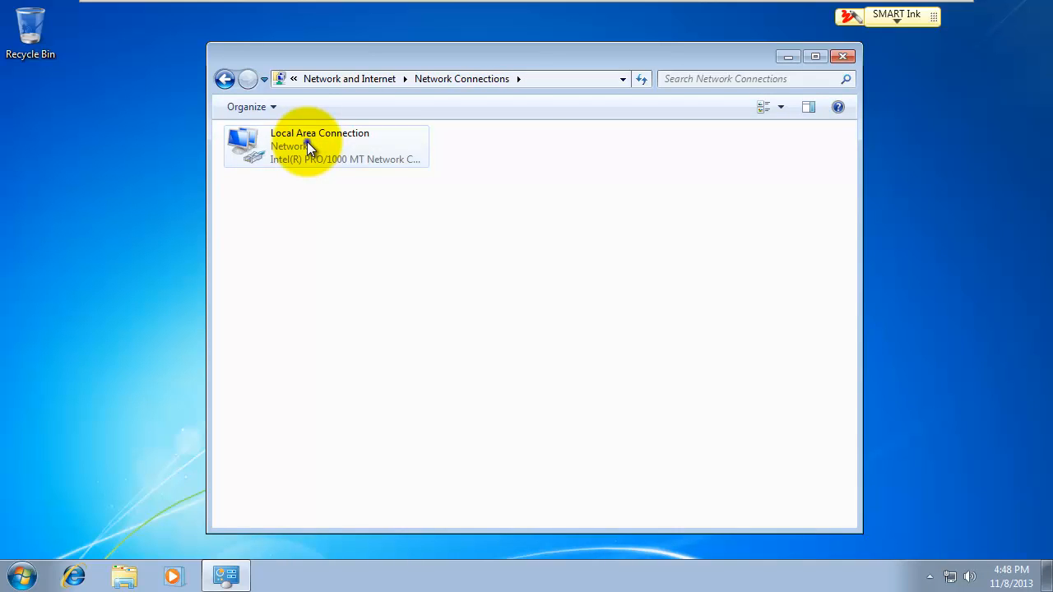
right_click(307, 143)
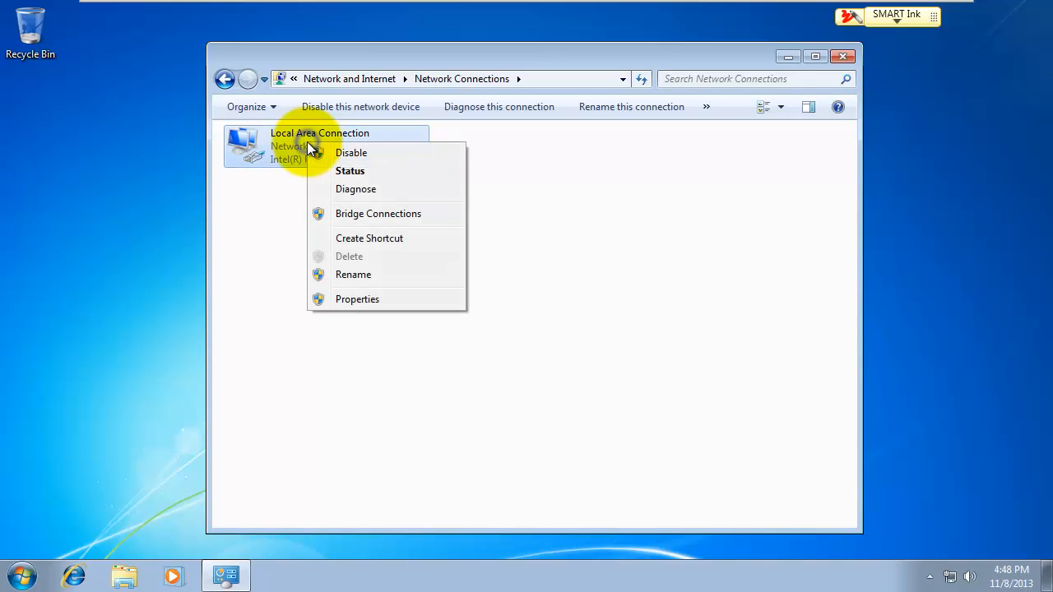
left_click(356, 301)
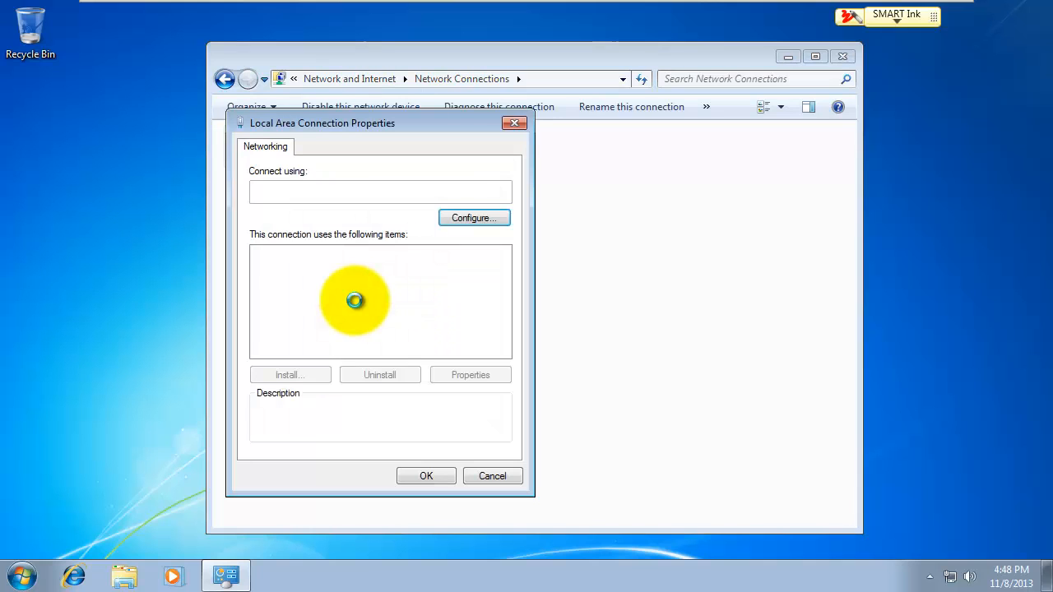
left_click(358, 309)
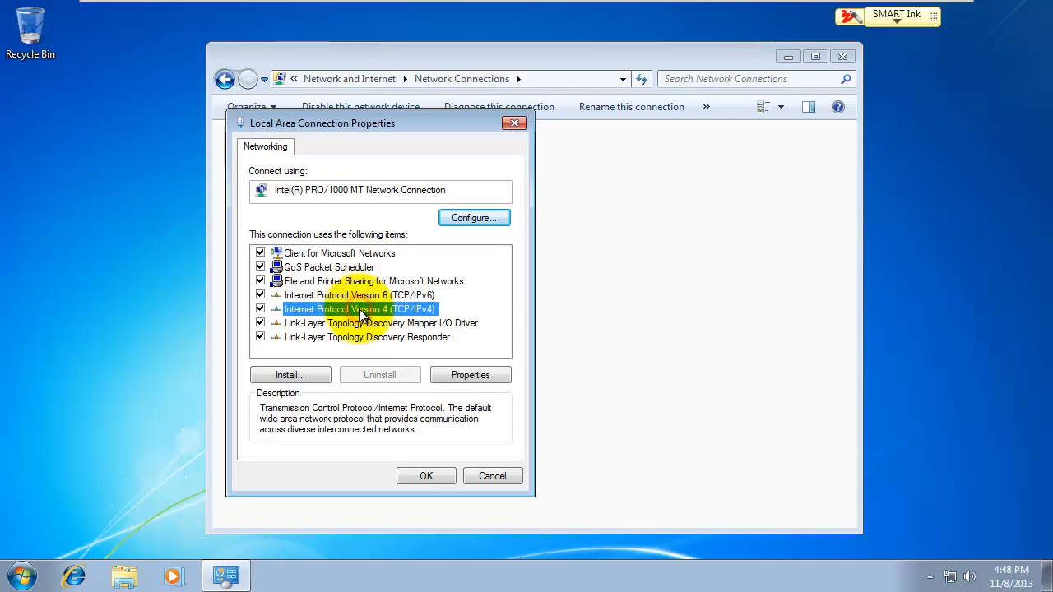
left_click(461, 375)
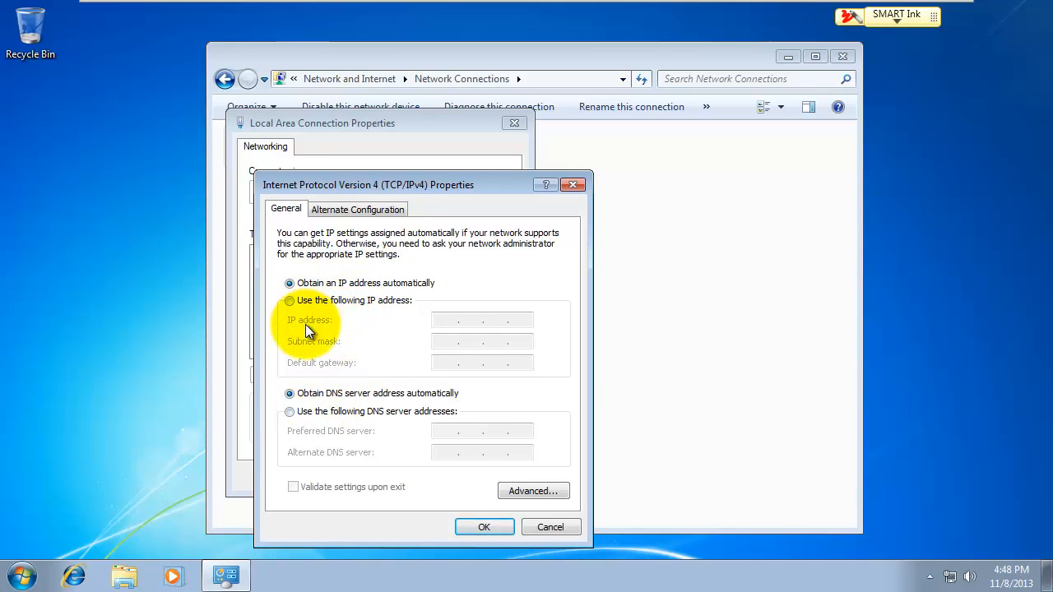
left_click(290, 412)
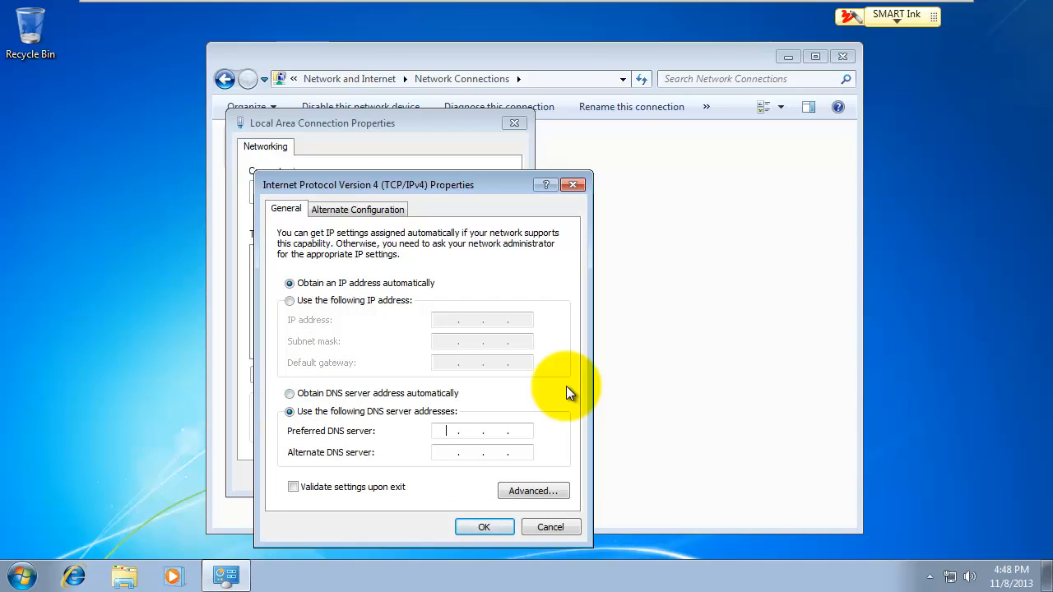
type("192 . 168 . 118 . 100")
left_click(497, 526)
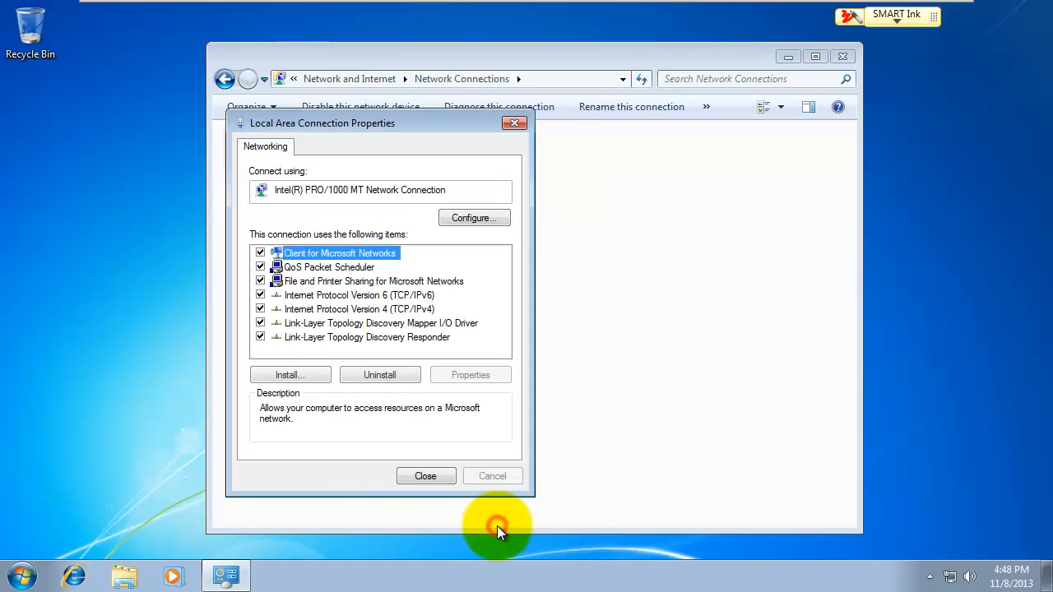
left_click(425, 477)
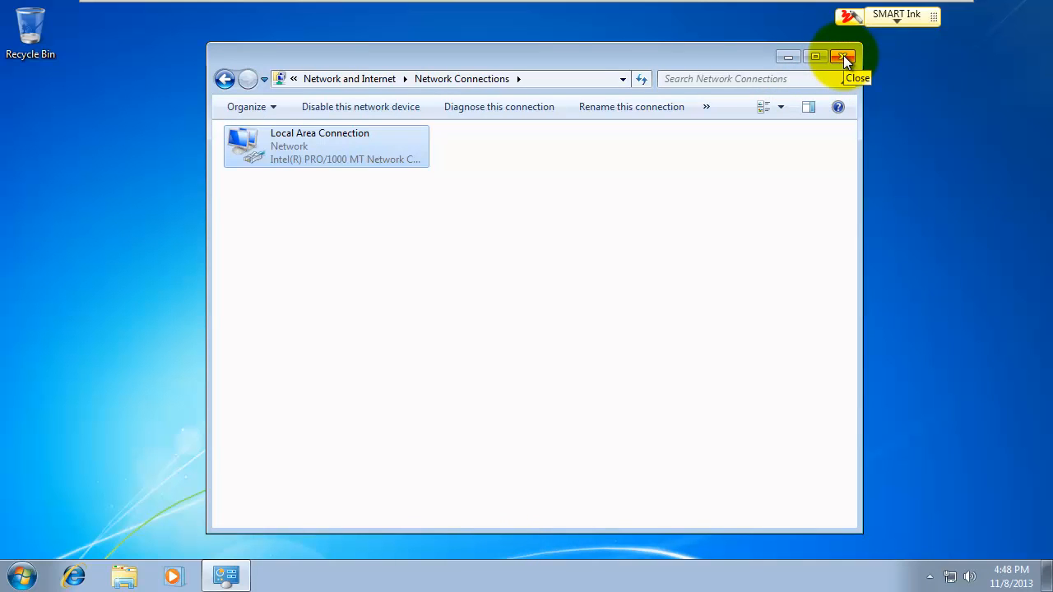
left_click(843, 55)
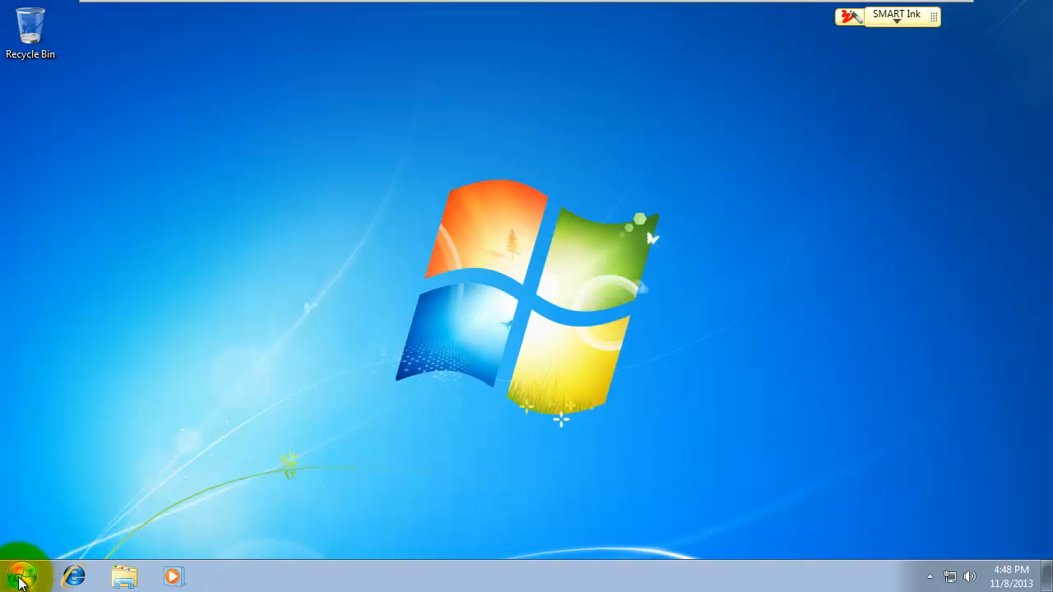
Step: Open the Windows 7 computer's System Properties from Computer in the Start menu
left_click(20, 579)
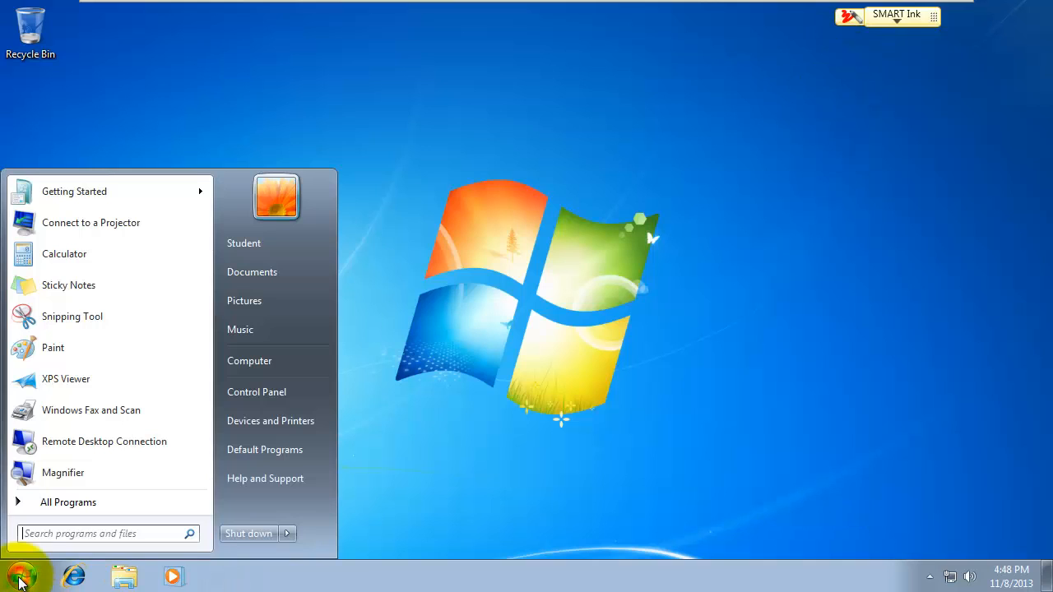
right_click(260, 363)
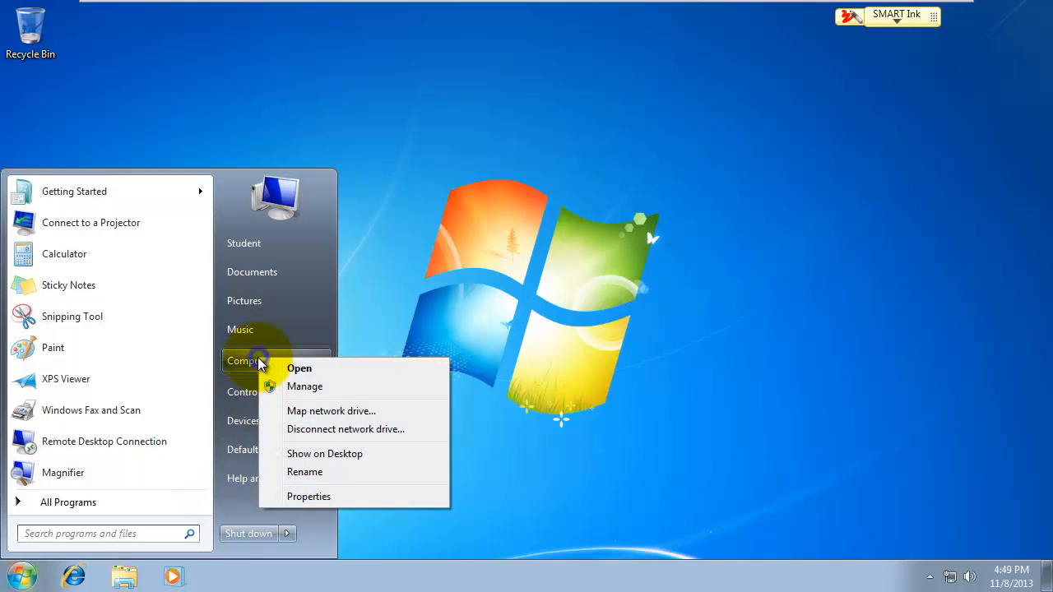
left_click(313, 497)
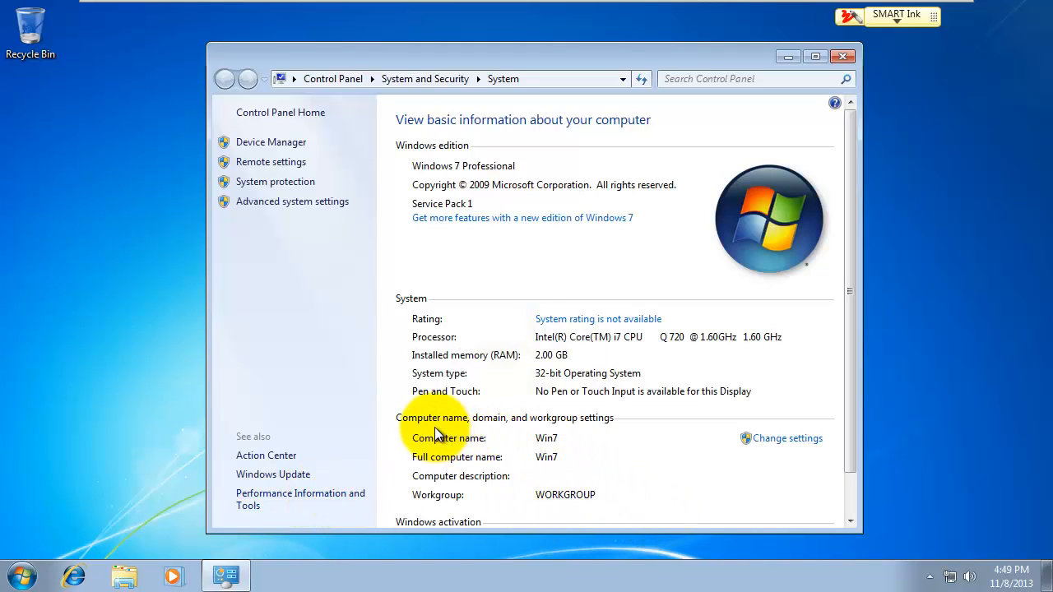
left_click(782, 440)
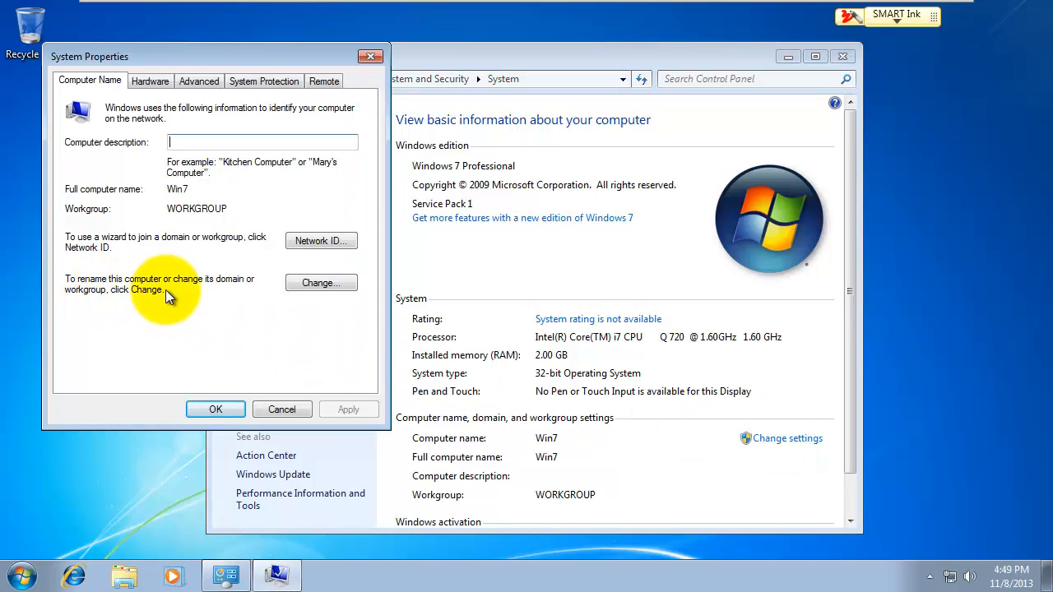
Step: Join the computer to the LTC.COM domain using administrator credentials
left_click(318, 283)
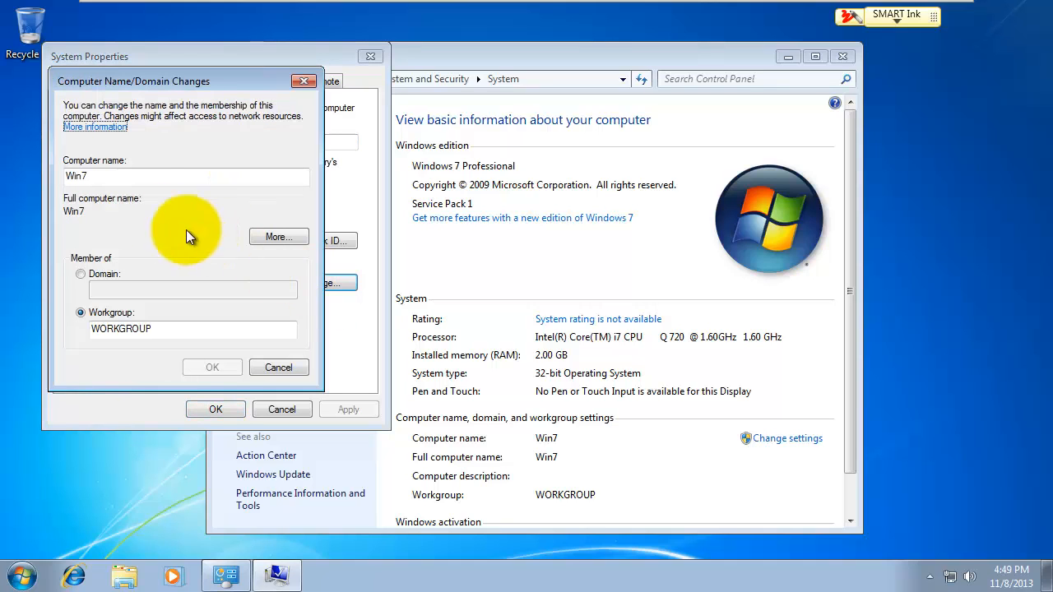
left_click(79, 275)
left_click(129, 289)
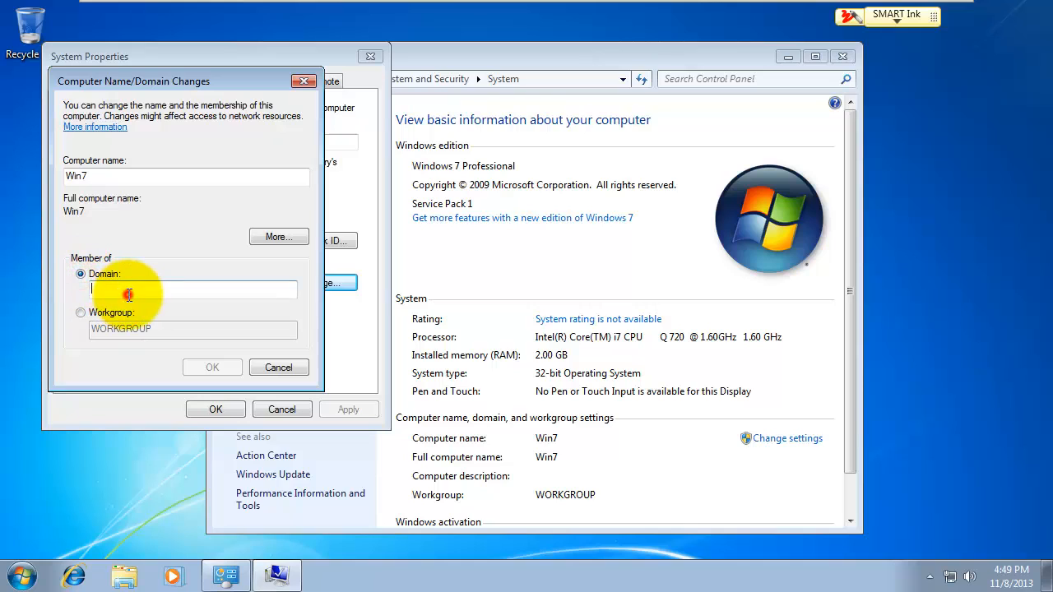
type("LTC.COM")
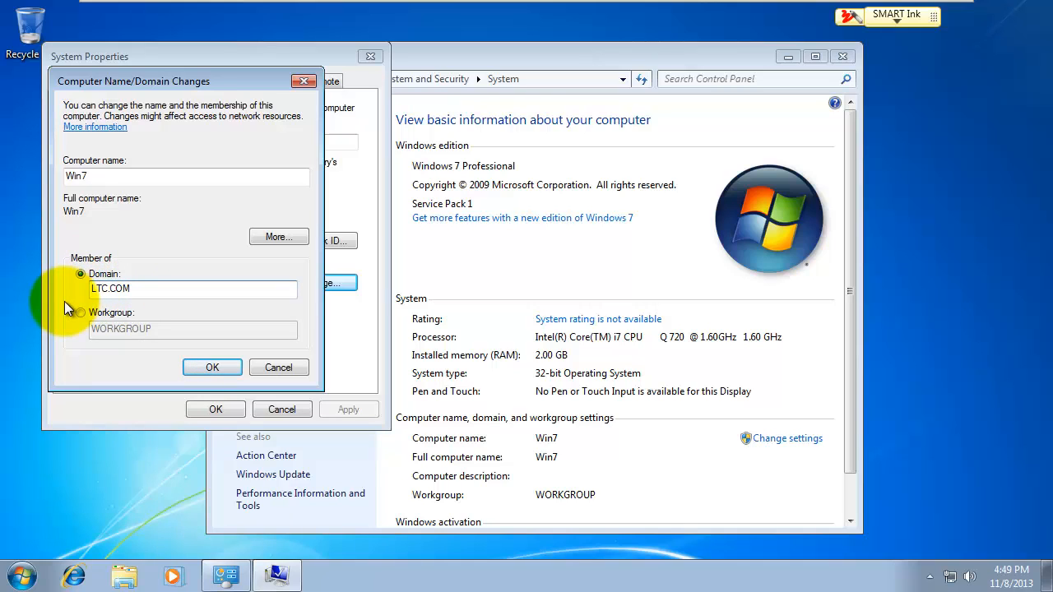
left_click(211, 368)
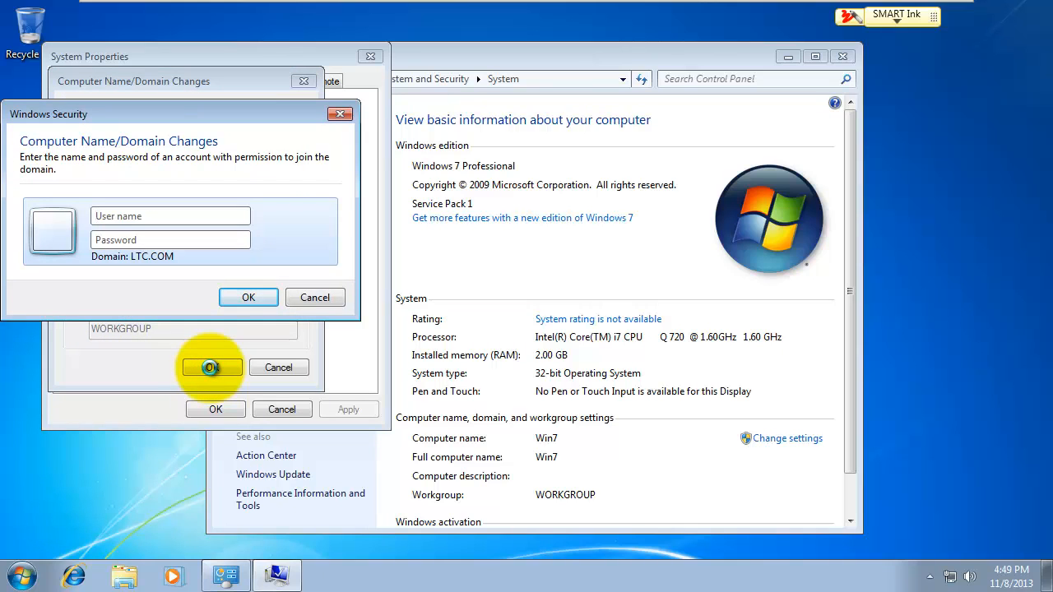
type("admini")
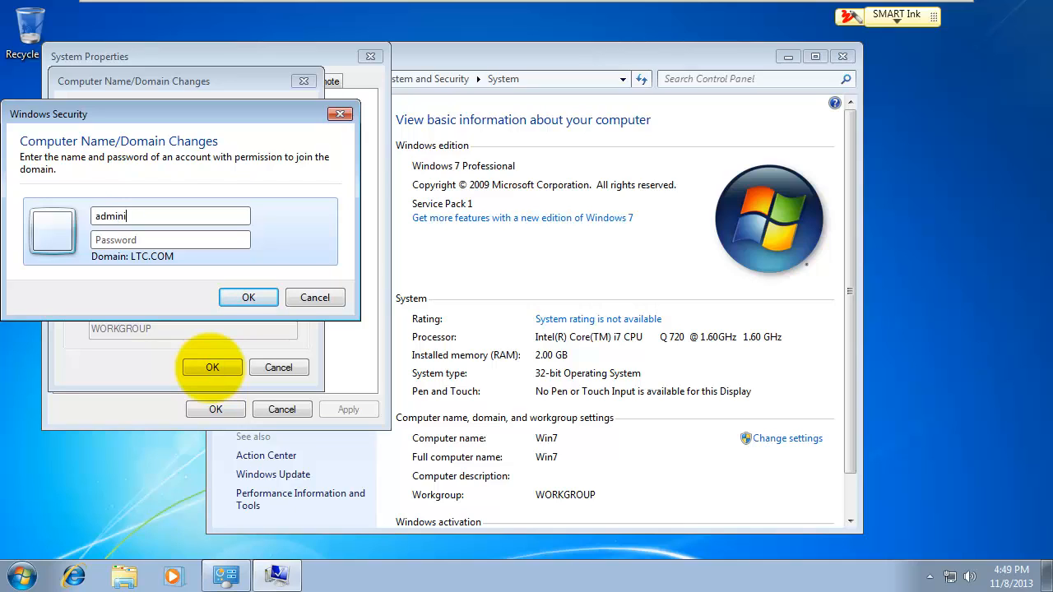
type("p")
key("Return")
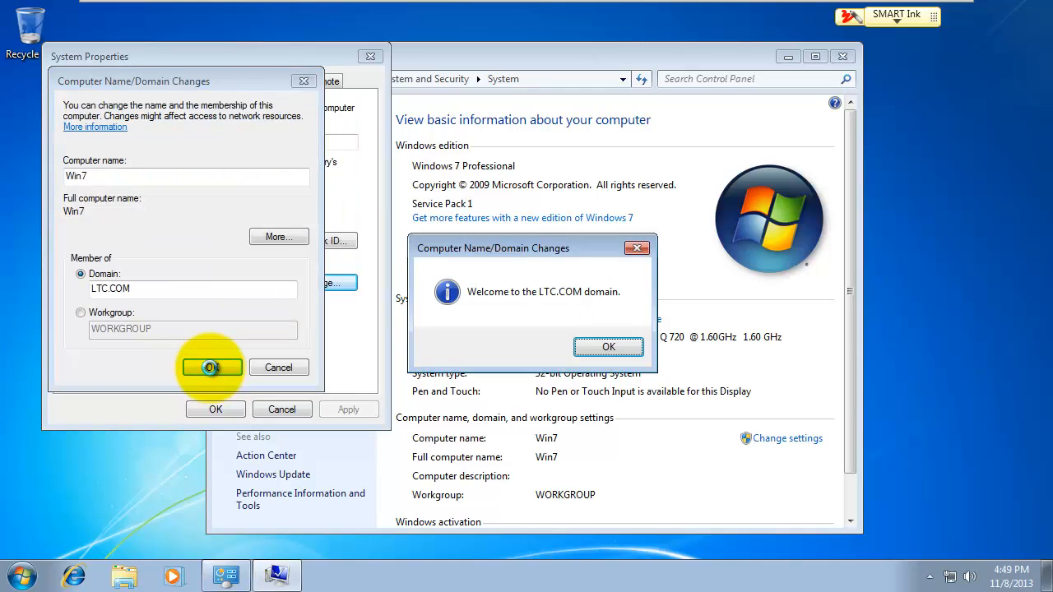
Step: Acknowledge the domain welcome and restart notices, then restart Windows 7 now
left_click(599, 348)
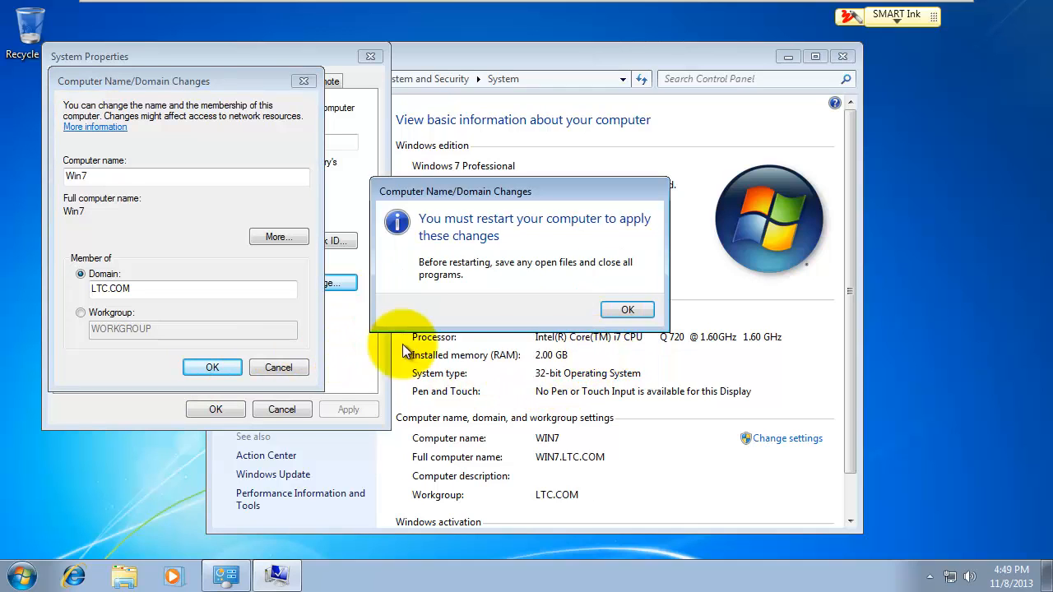
left_click(623, 311)
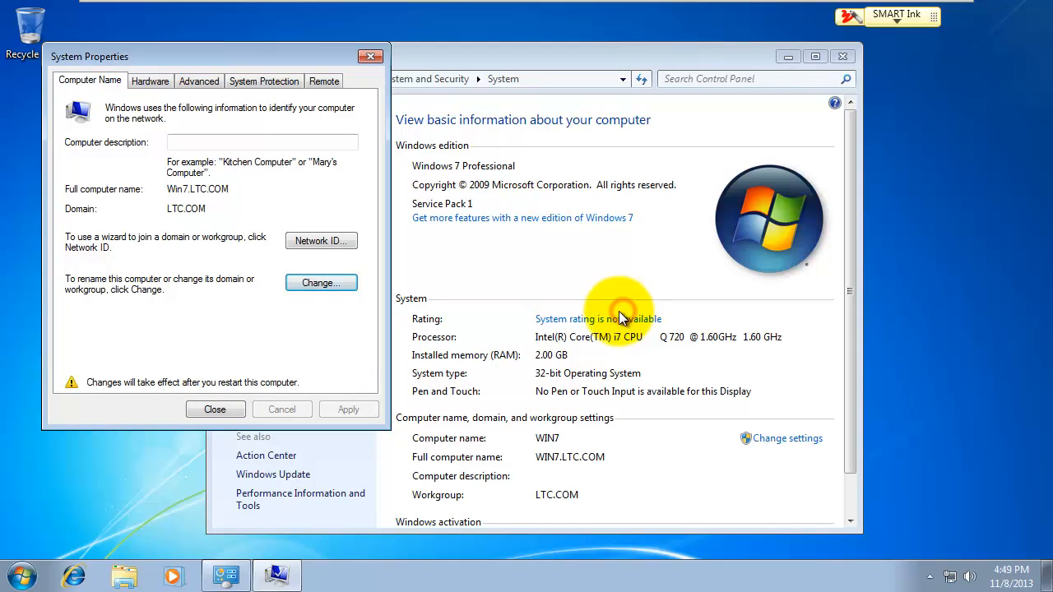
left_click(220, 413)
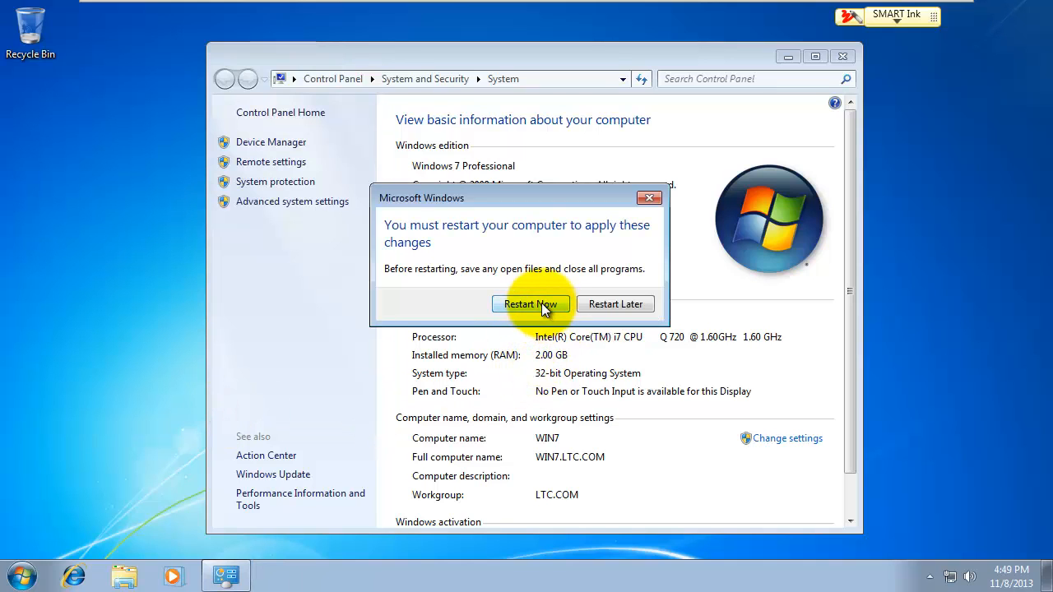
left_click(531, 303)
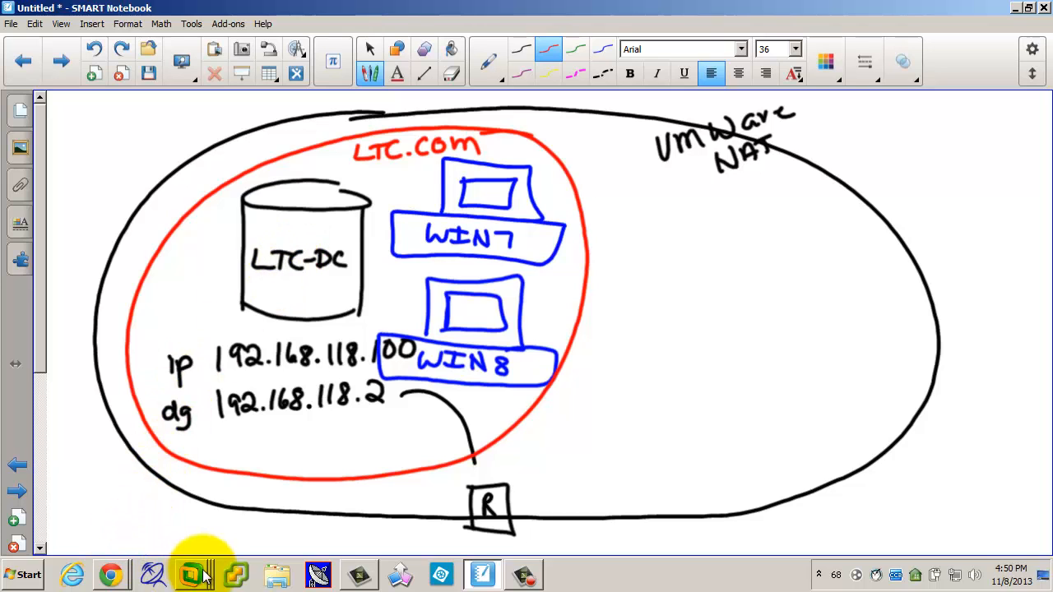
Step: On LTC-DC, open Active Directory Users and Computers and show LTC.COM's Users container
mouse_move(194, 574)
left_click(184, 433)
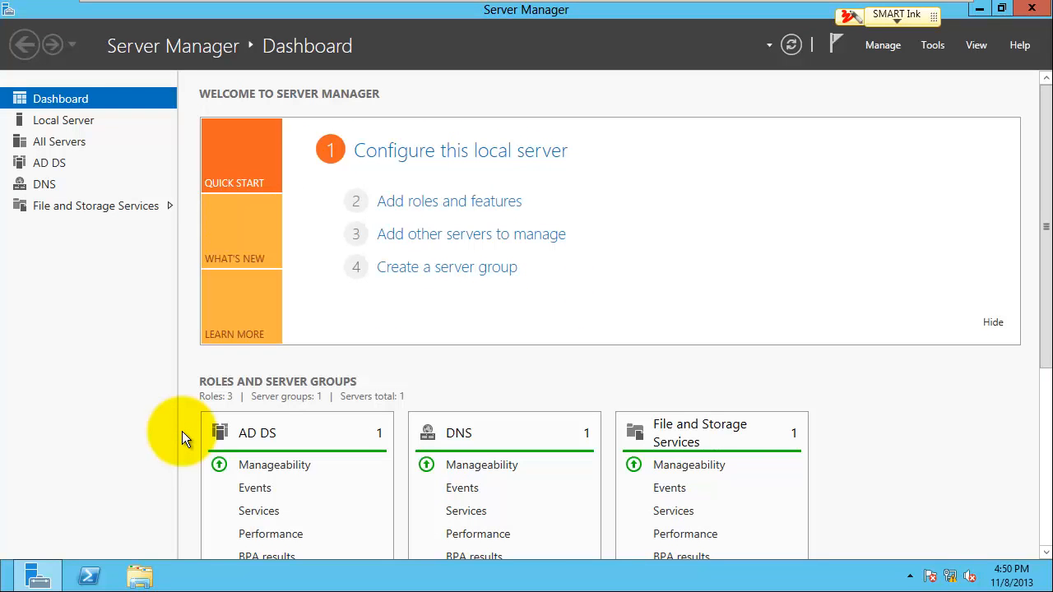
left_click(932, 45)
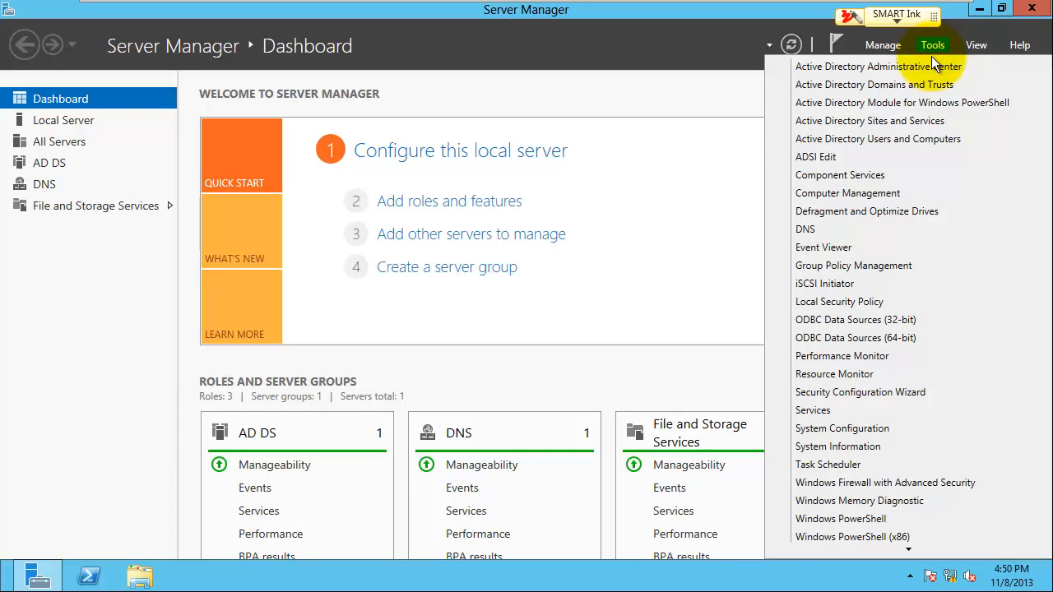
left_click(920, 140)
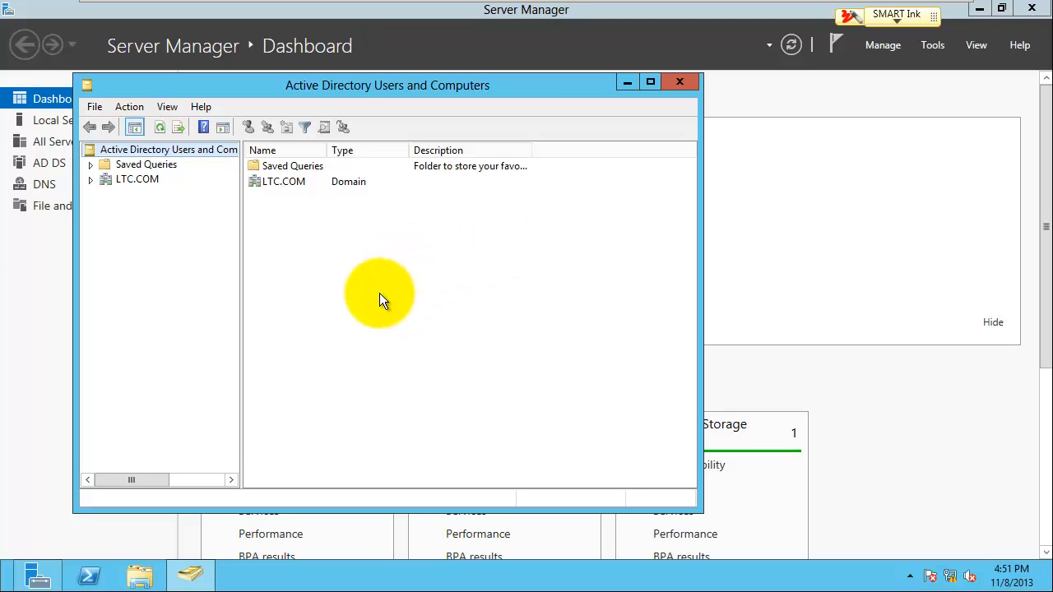
left_click(90, 180)
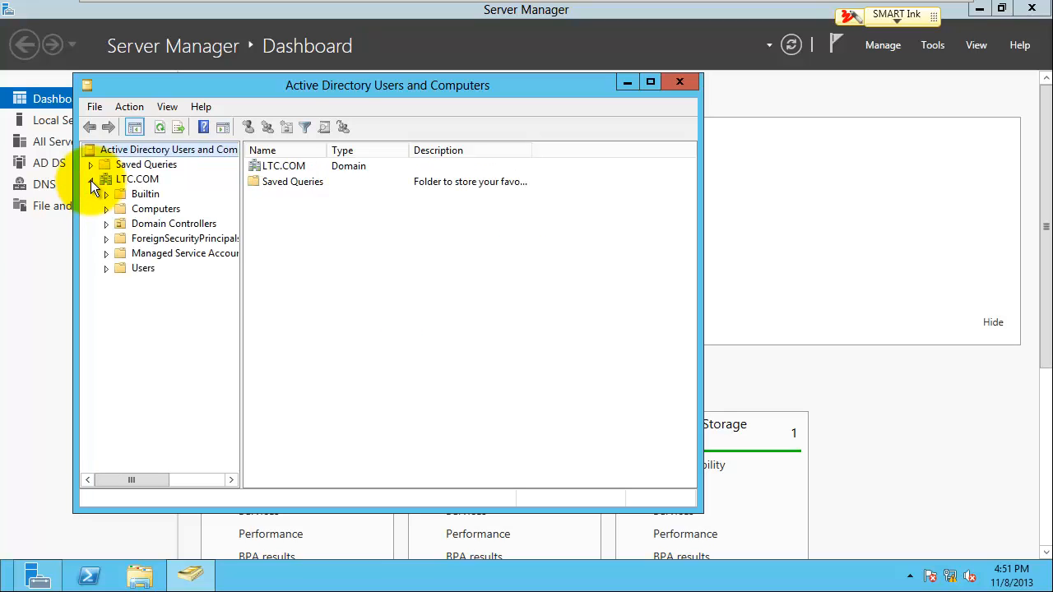
left_click(142, 268)
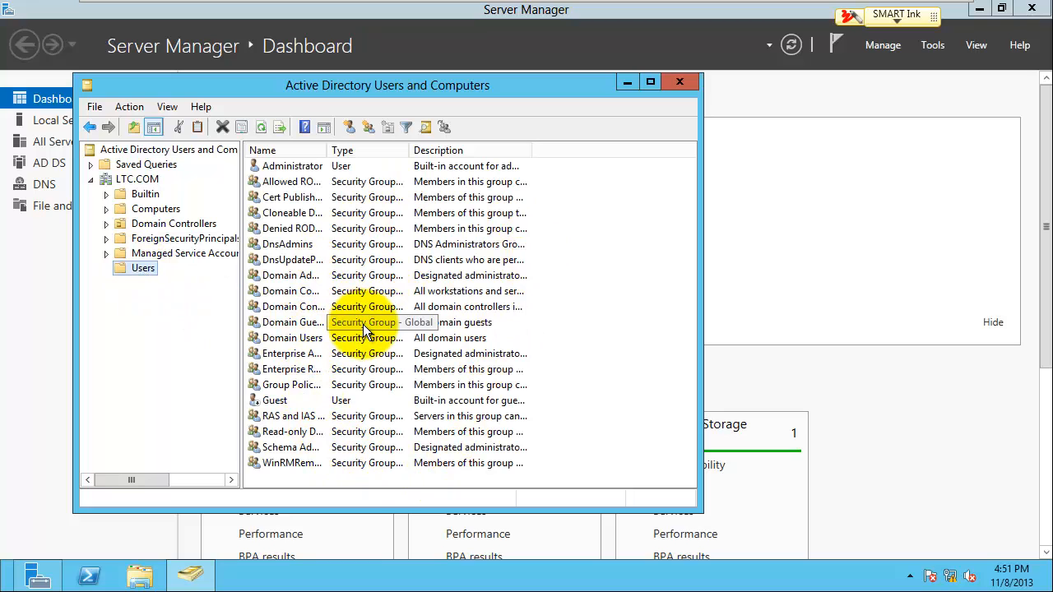
Step: Start a new user in Users with first name Student, last name One, and a student logon name
right_click(473, 478)
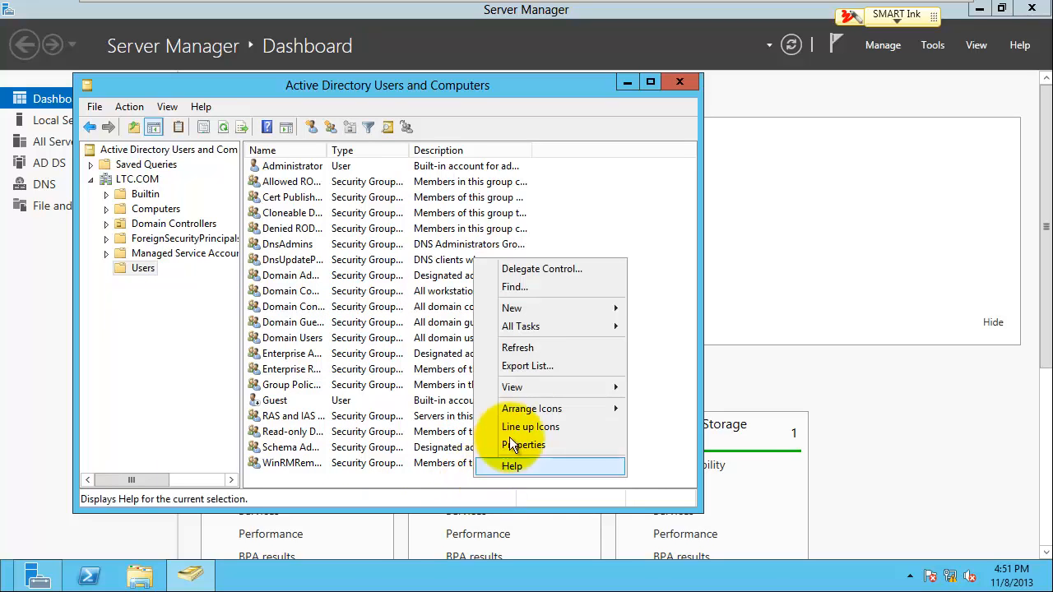
mouse_move(516, 310)
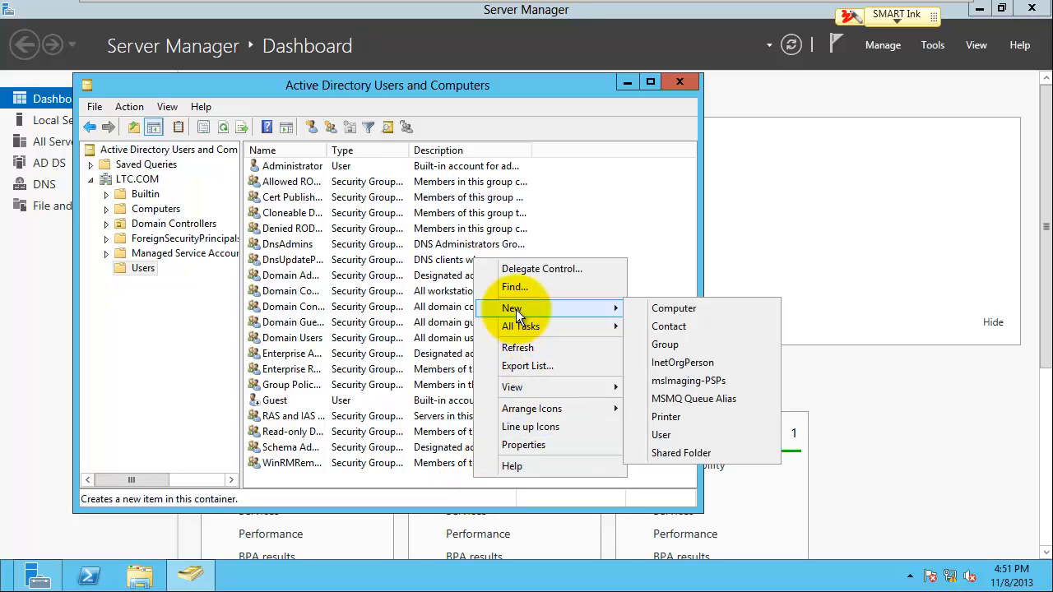
left_click(668, 435)
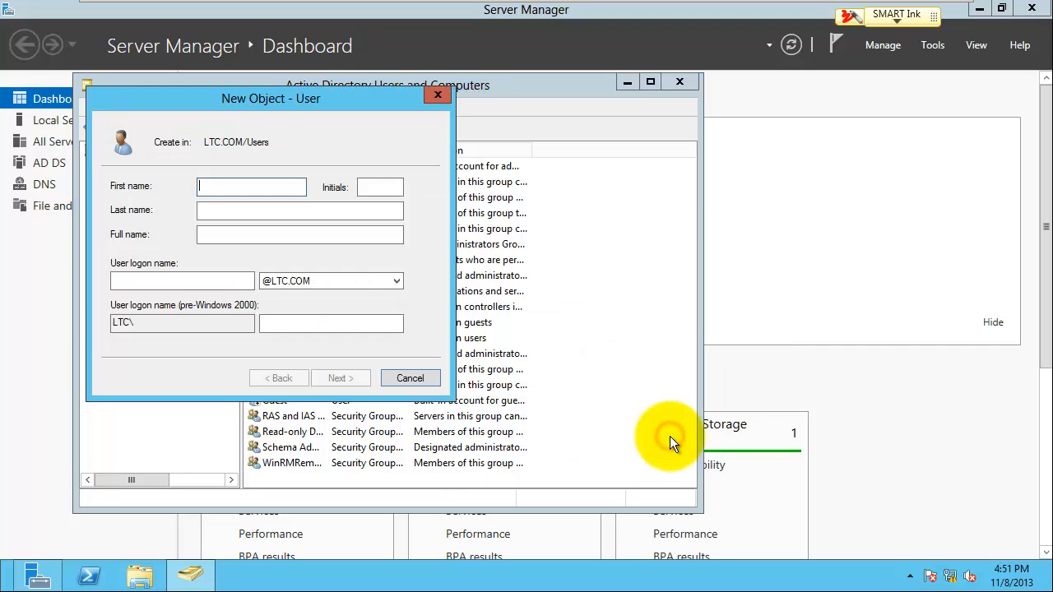
type("Student")
key("Tab")
key("Tab")
type("One")
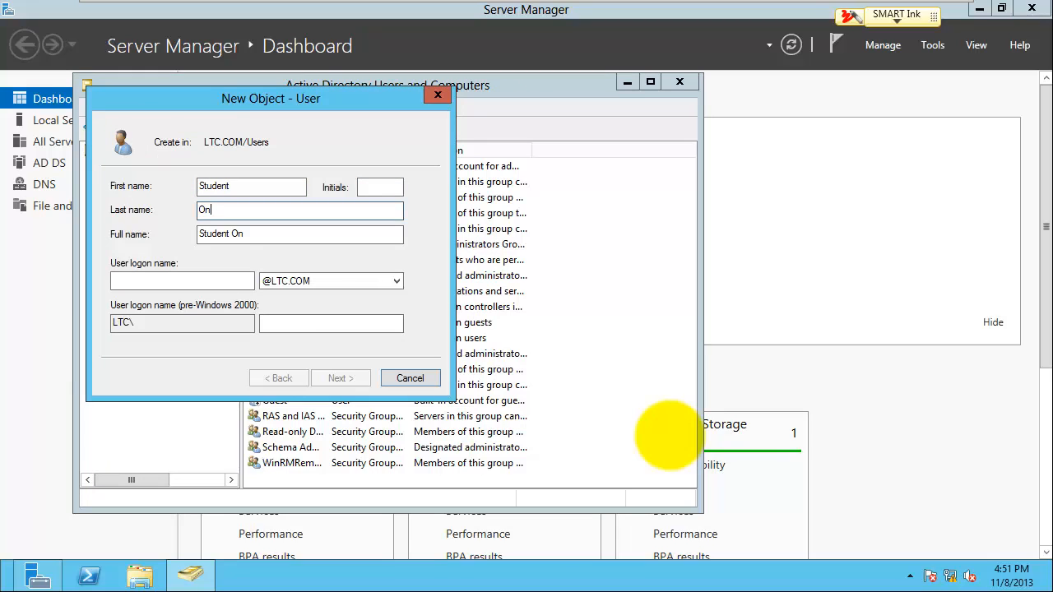
key("Tab")
key("Tab")
type("sutd")
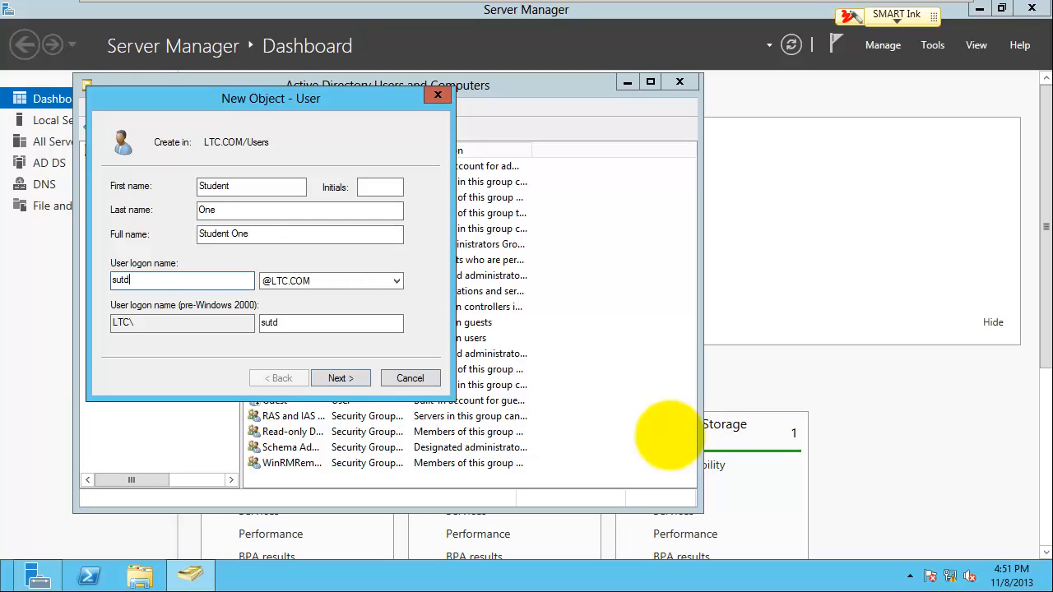
key("BackSpace")
key("BackSpace")
key("BackSpace")
type("tudent1")
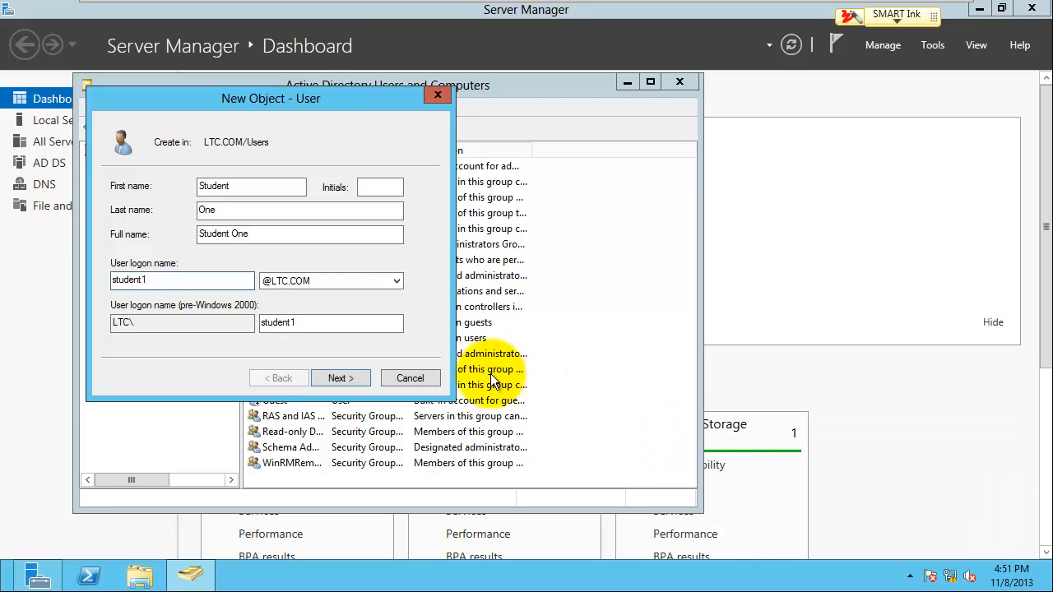
left_click(357, 379)
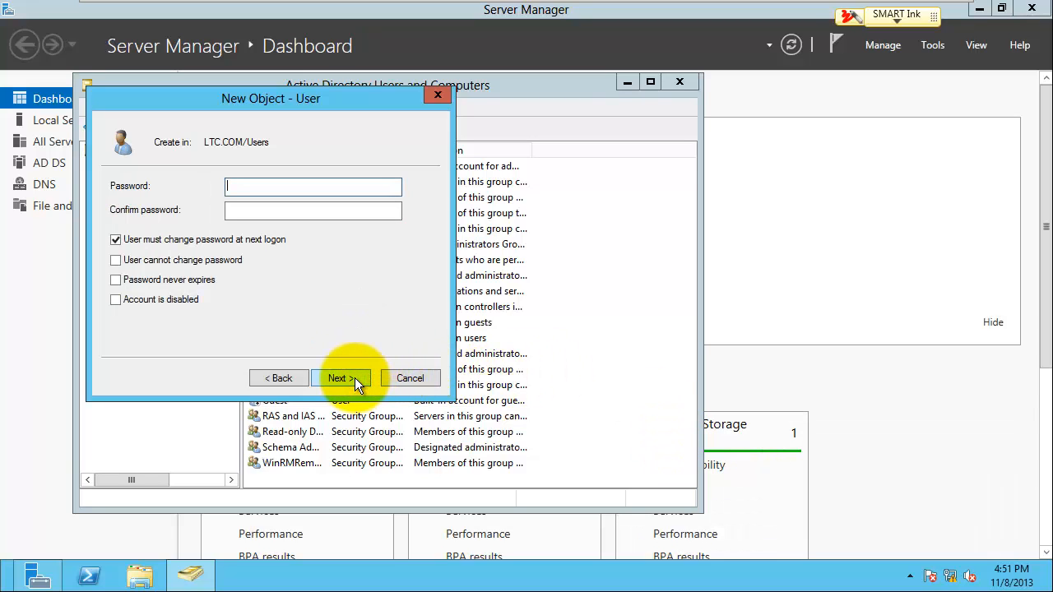
Step: Set the account password, never expiring and with no change required at next logon, and finish
type("Pa$$w0rd")
key("Tab")
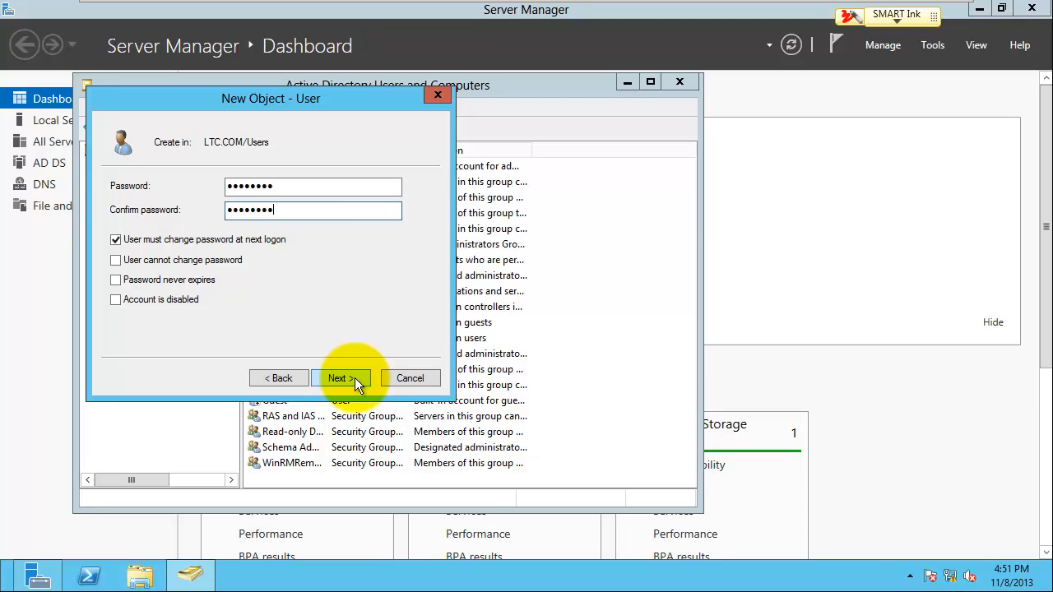
left_click(116, 239)
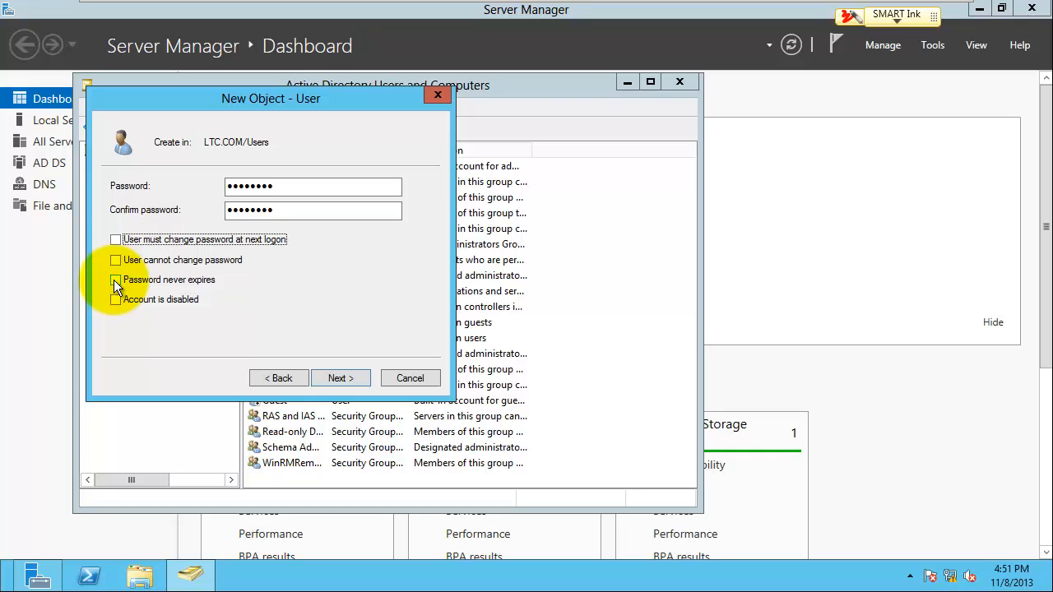
left_click(115, 280)
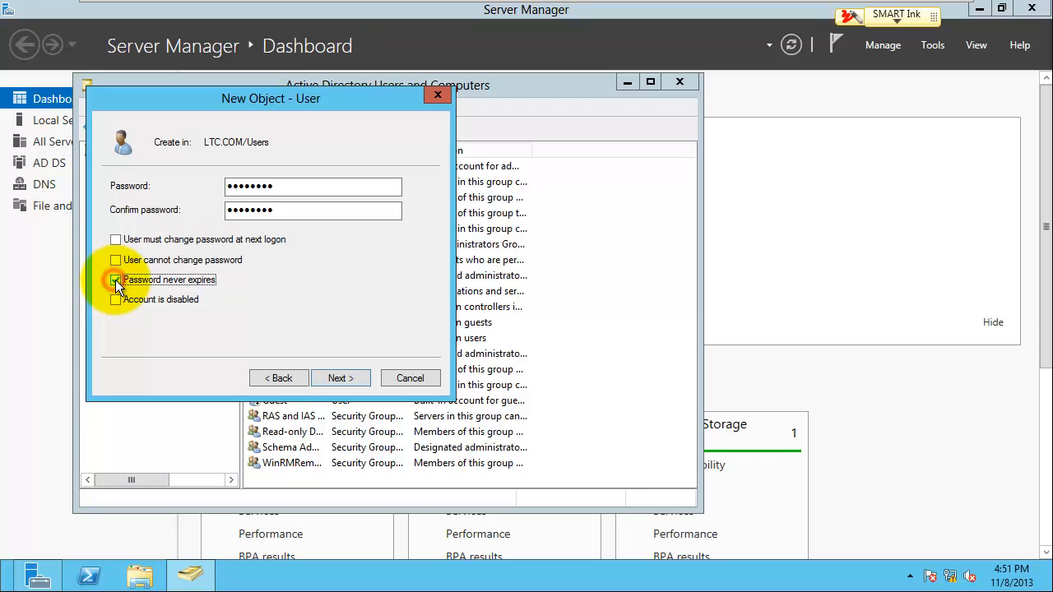
left_click(335, 376)
left_click(334, 376)
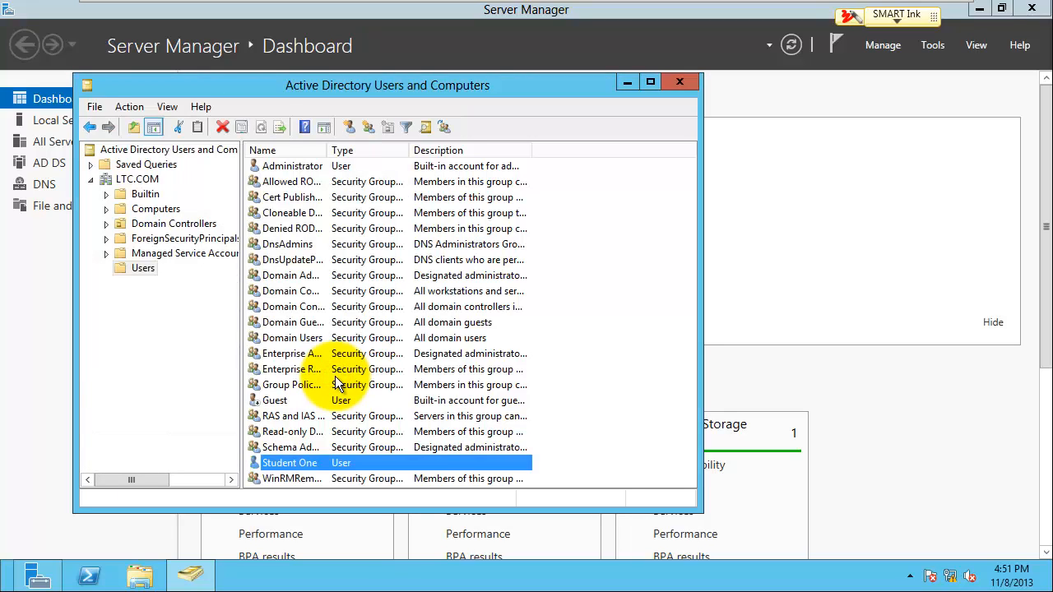
Step: Start a second new user named Student Two with logon name student2
right_click(555, 444)
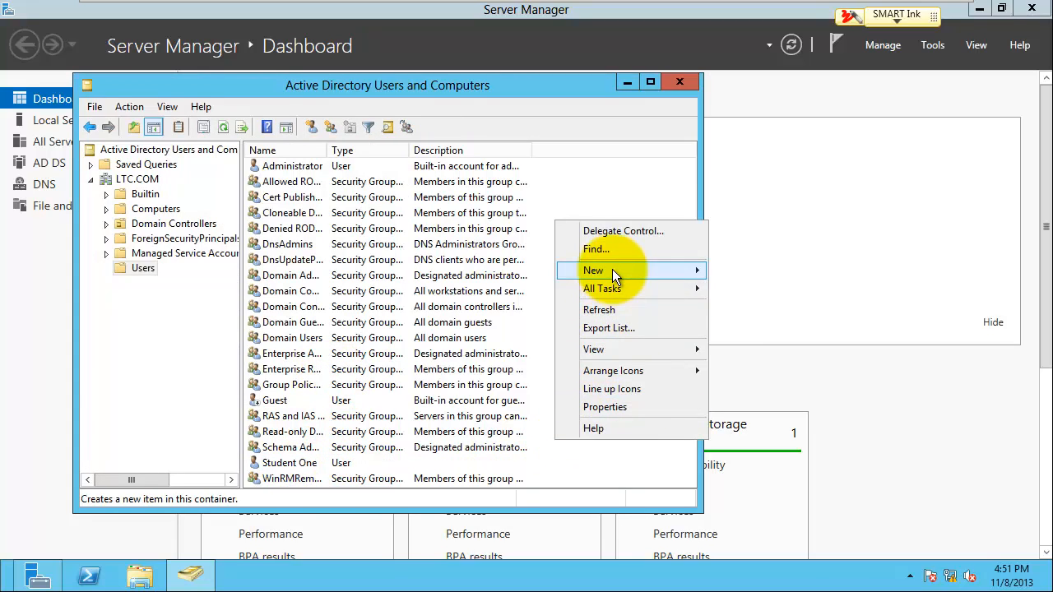
mouse_move(612, 276)
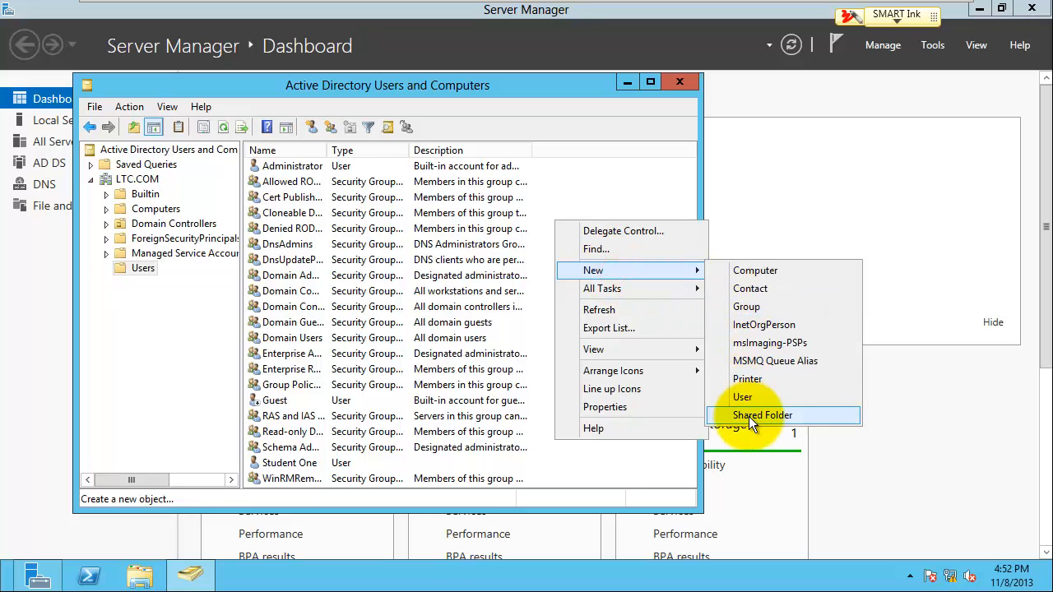
left_click(750, 395)
type("Stud")
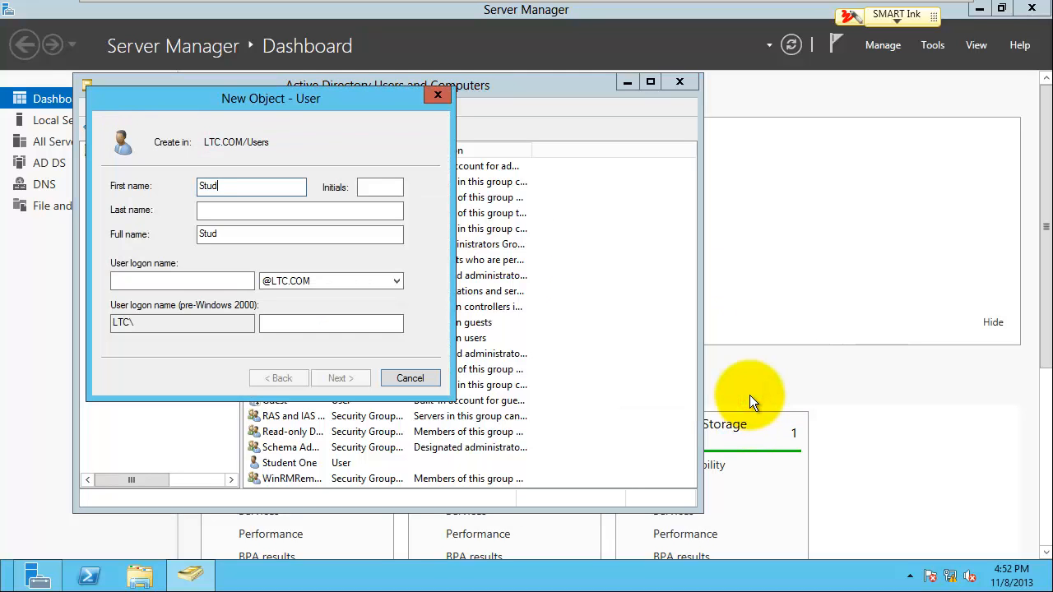
type("ent")
key("Tab")
key("Tab")
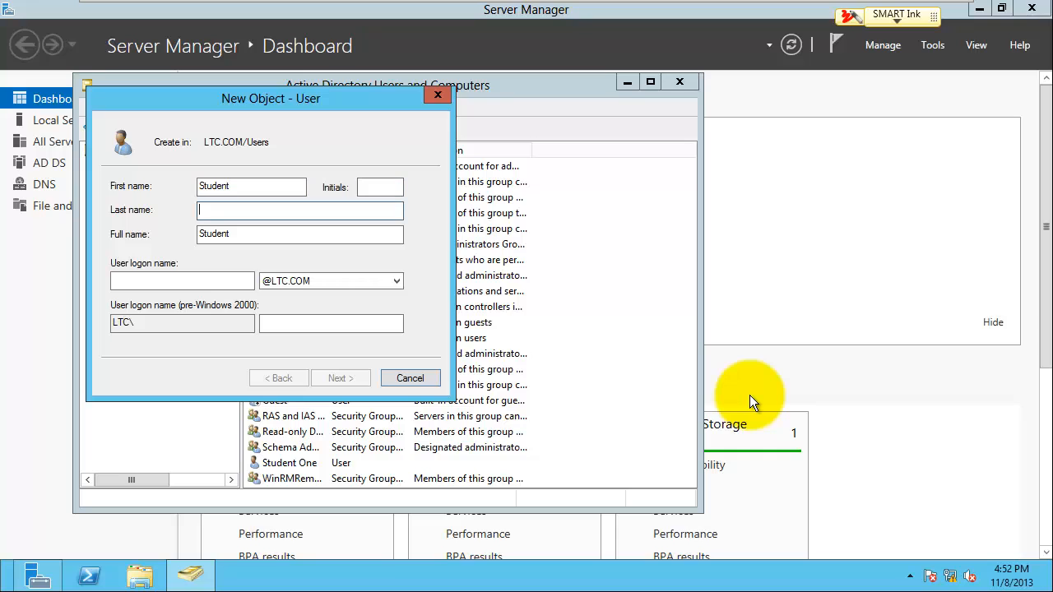
type("Two")
key("Tab")
key("Tab")
type("stu")
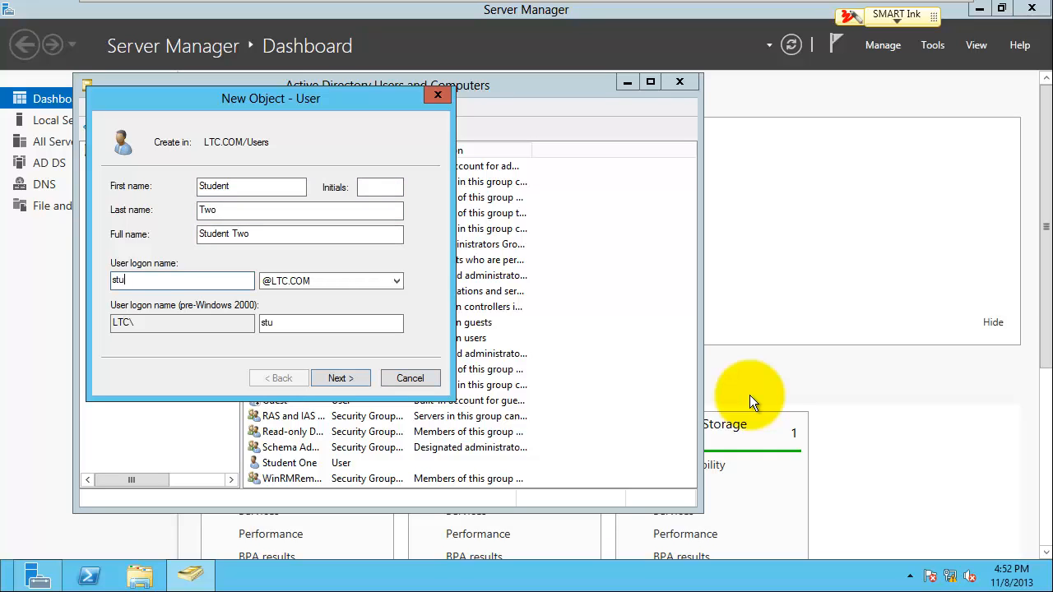
type("dent2")
left_click(360, 378)
Step: Enter and confirm its password, set it never to expire with no forced change, and finish
left_click(311, 192)
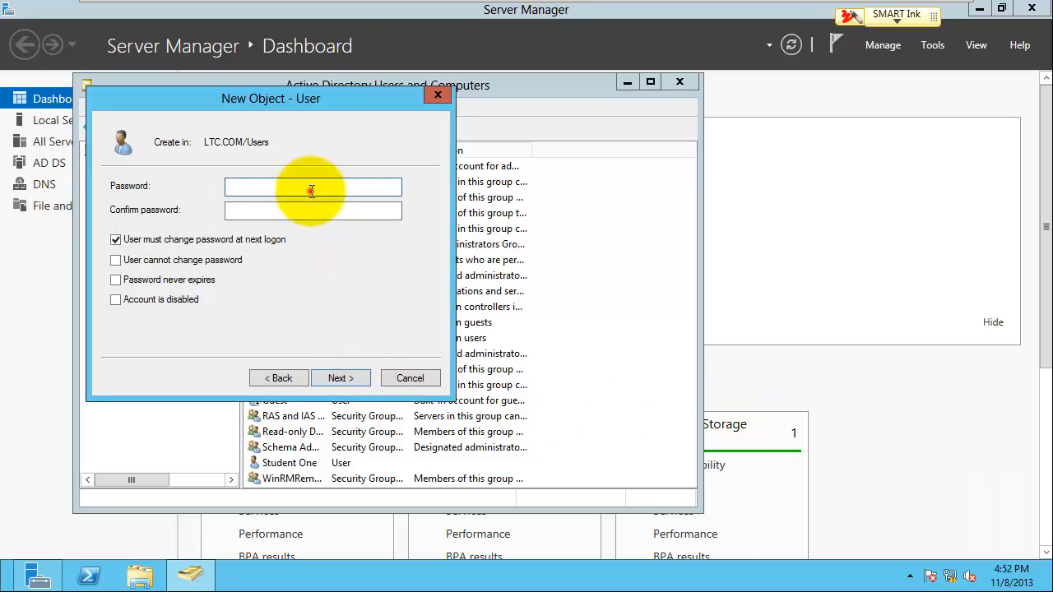
type("••••••••")
key("Tab")
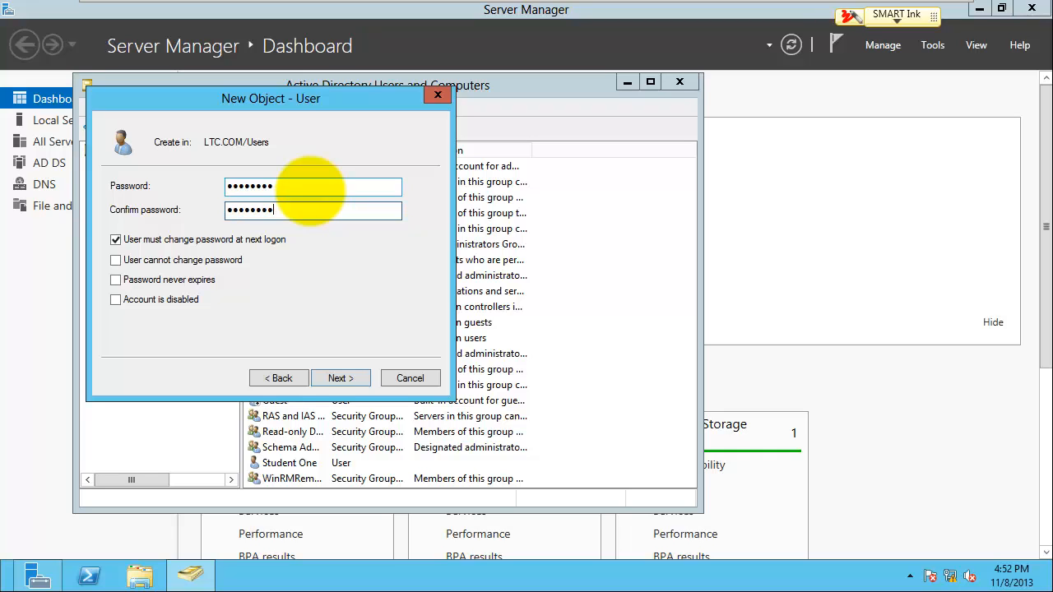
type("••••••••")
left_click(121, 240)
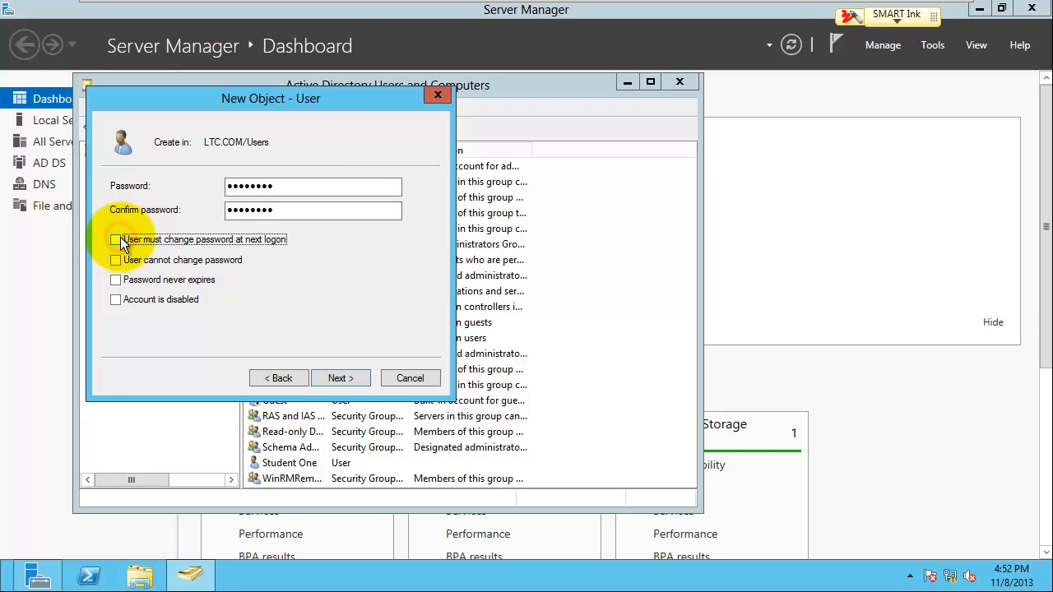
left_click(114, 279)
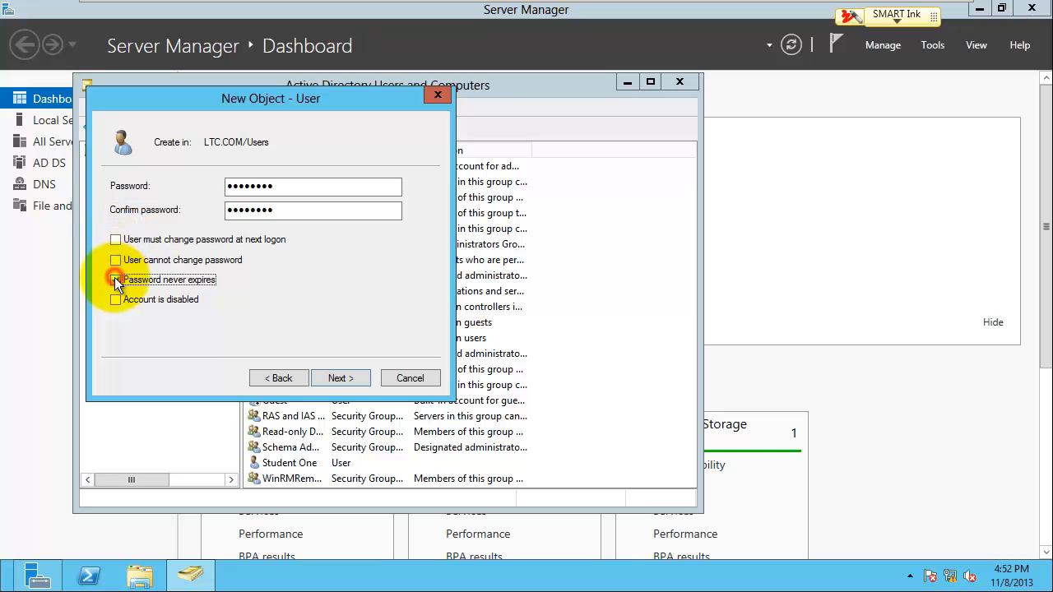
left_click(339, 378)
left_click(339, 378)
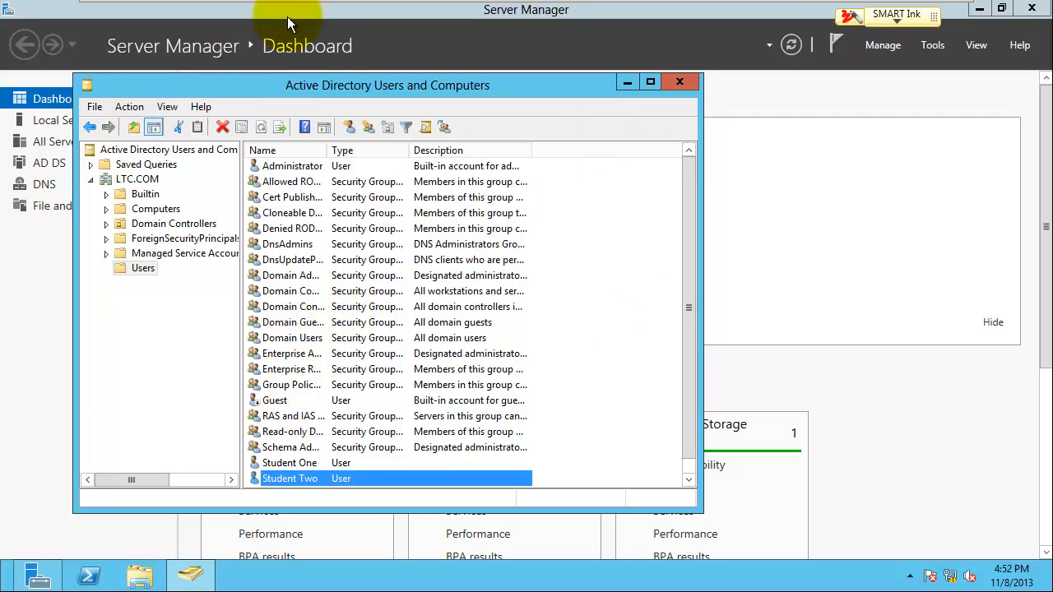
Step: On the Windows 7 Client, bring up Ctrl+Alt+Del and choose Switch User > Other User
mouse_move(287, 7)
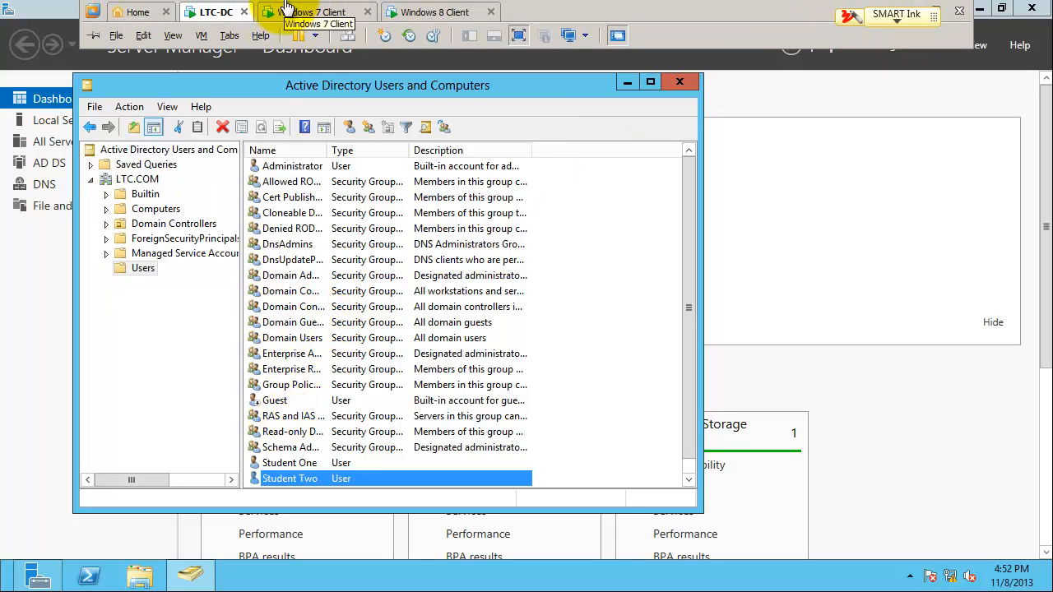
left_click(315, 14)
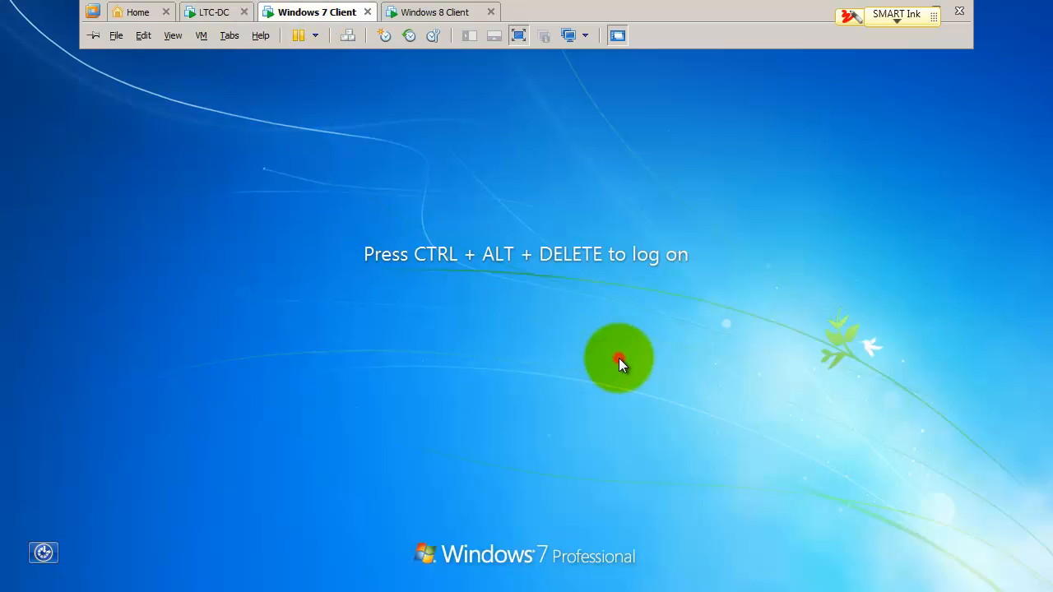
left_click(619, 362)
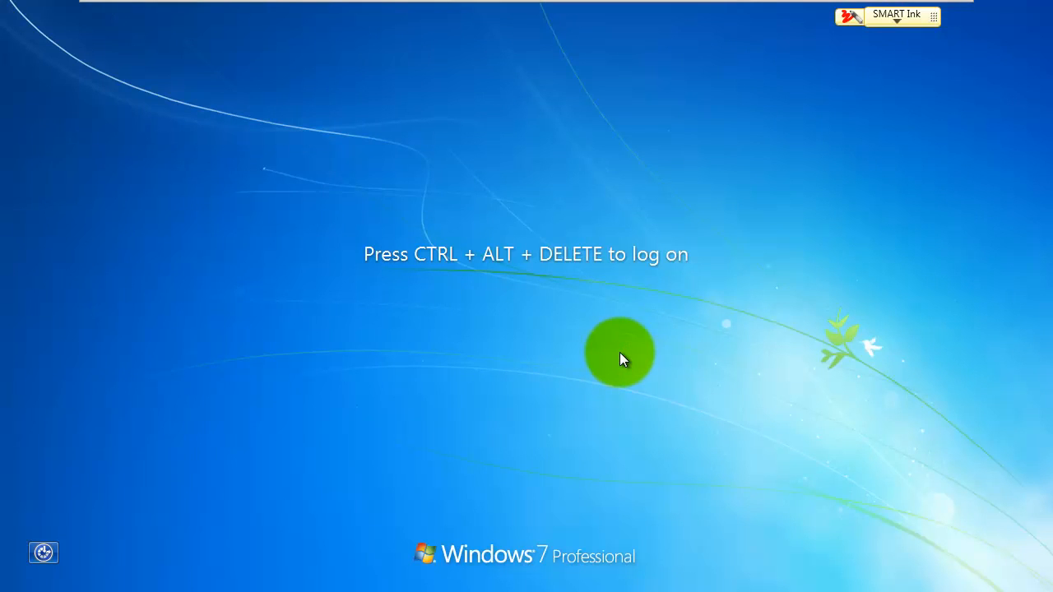
key("ctrl+alt+Delete")
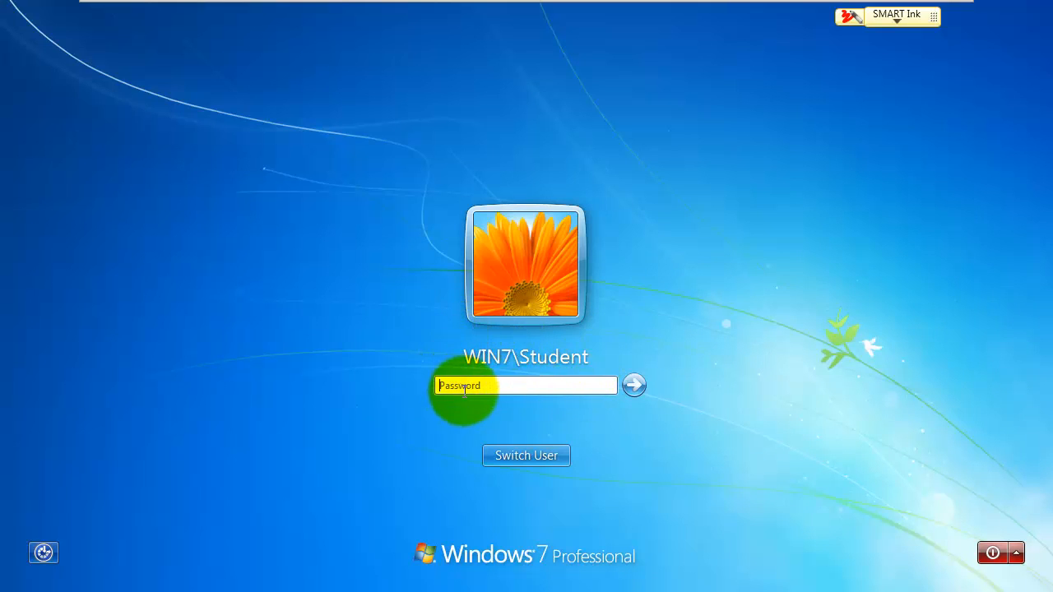
left_click(518, 457)
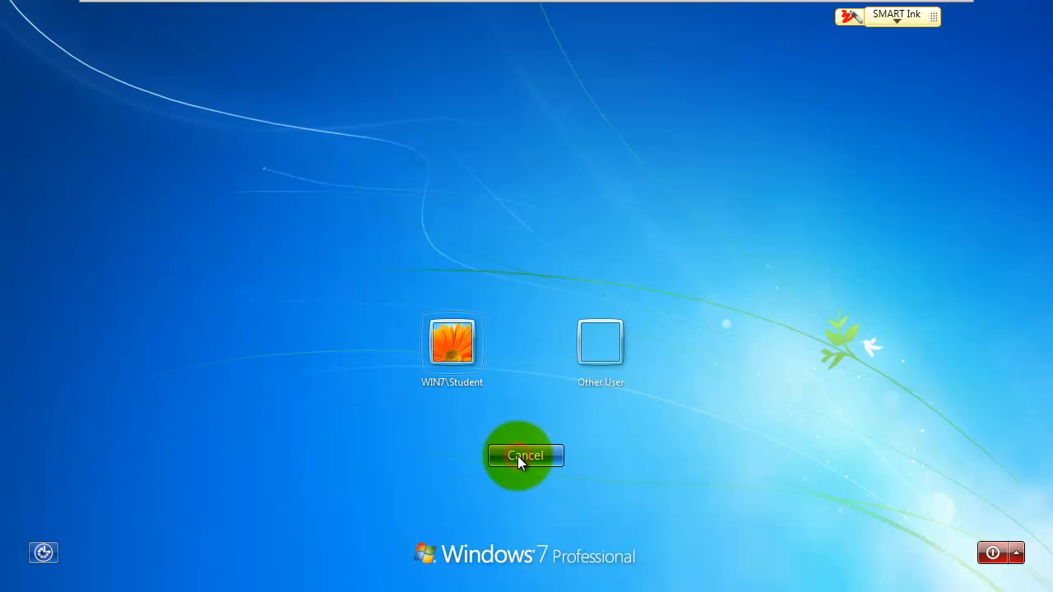
left_click(585, 356)
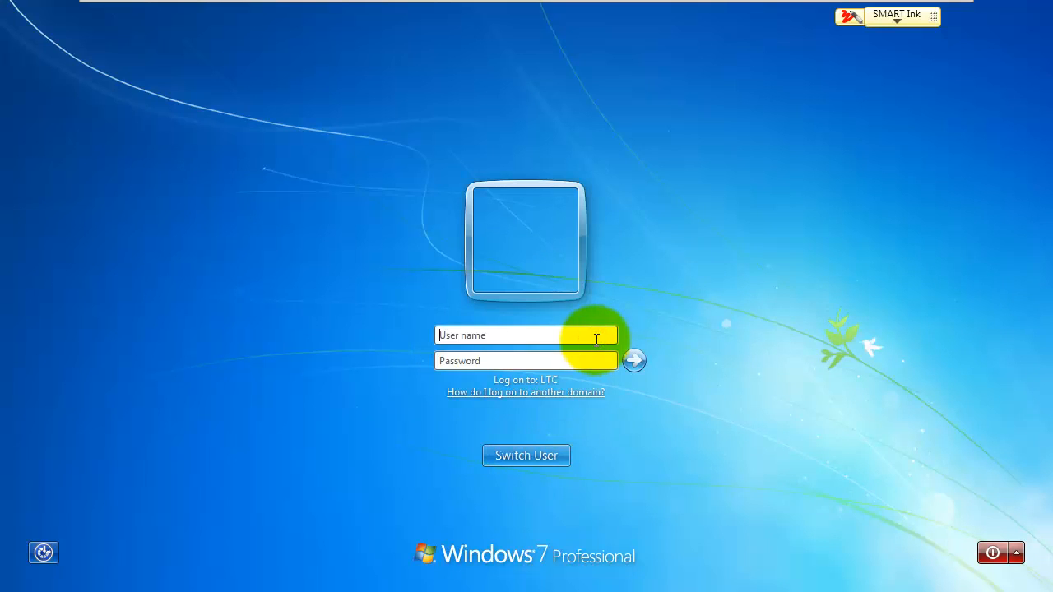
Step: Log on as the LTC domain student account with its password
left_click(596, 337)
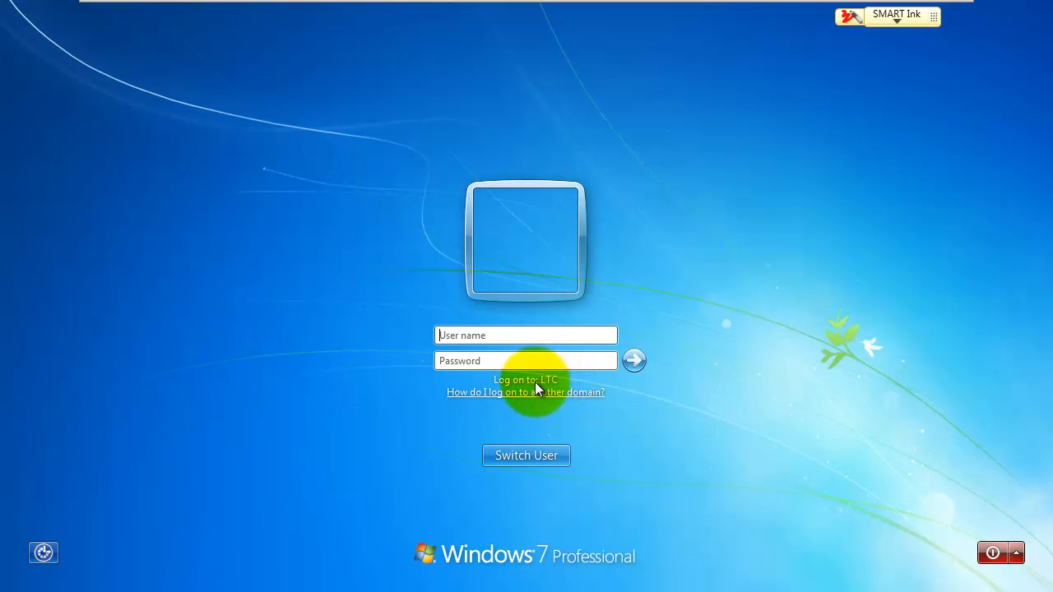
type("administ")
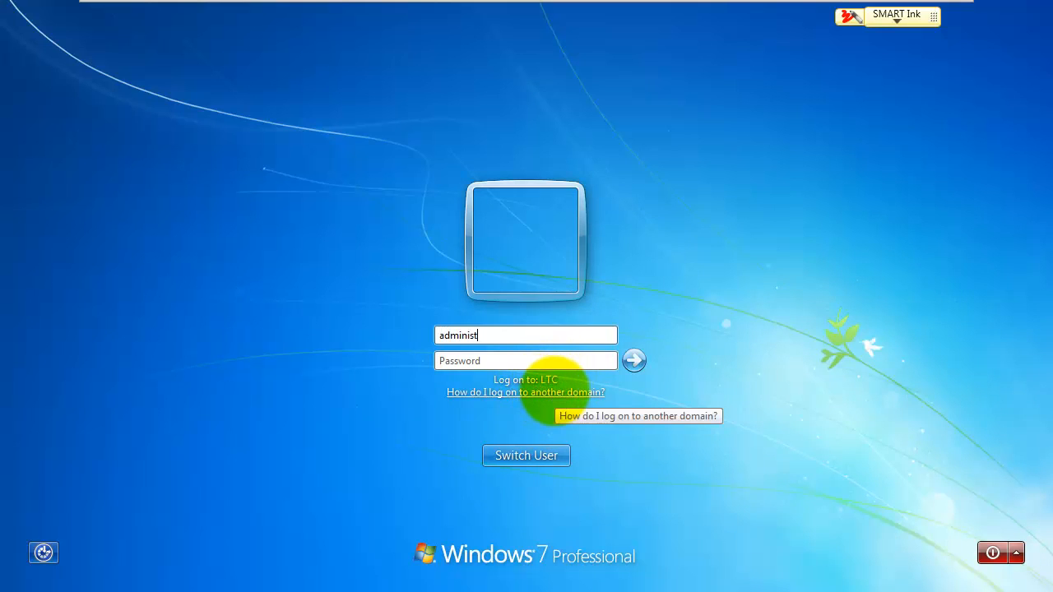
type("rator")
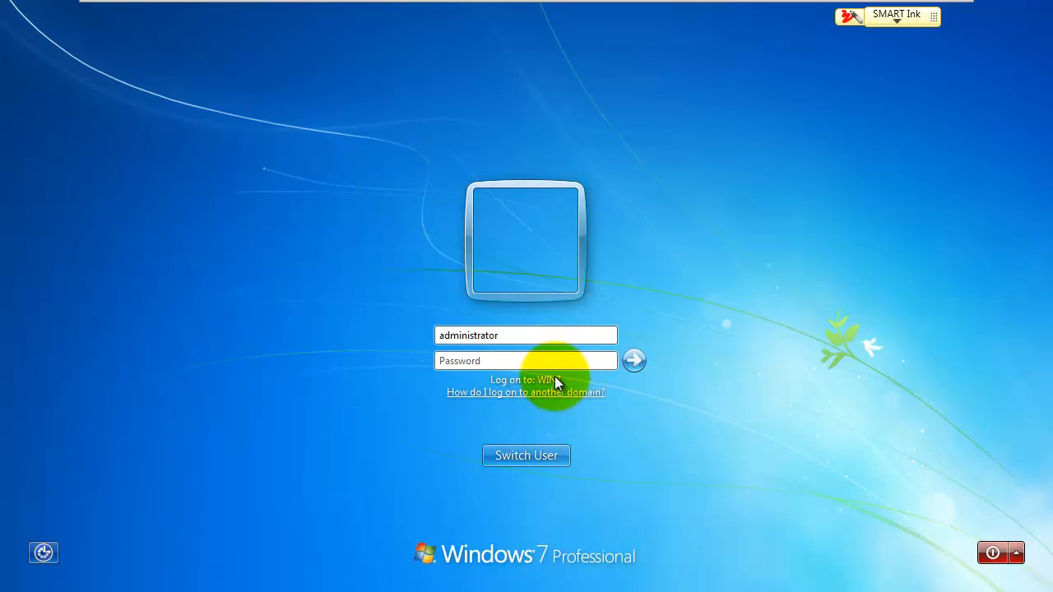
type("ltc\\")
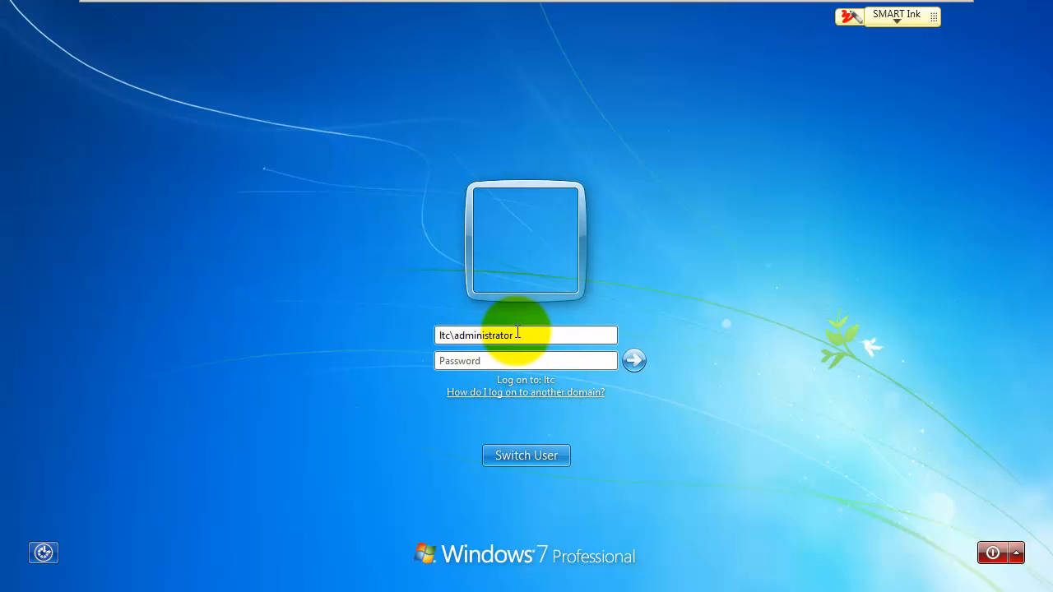
left_click_drag(517, 332, 407, 335)
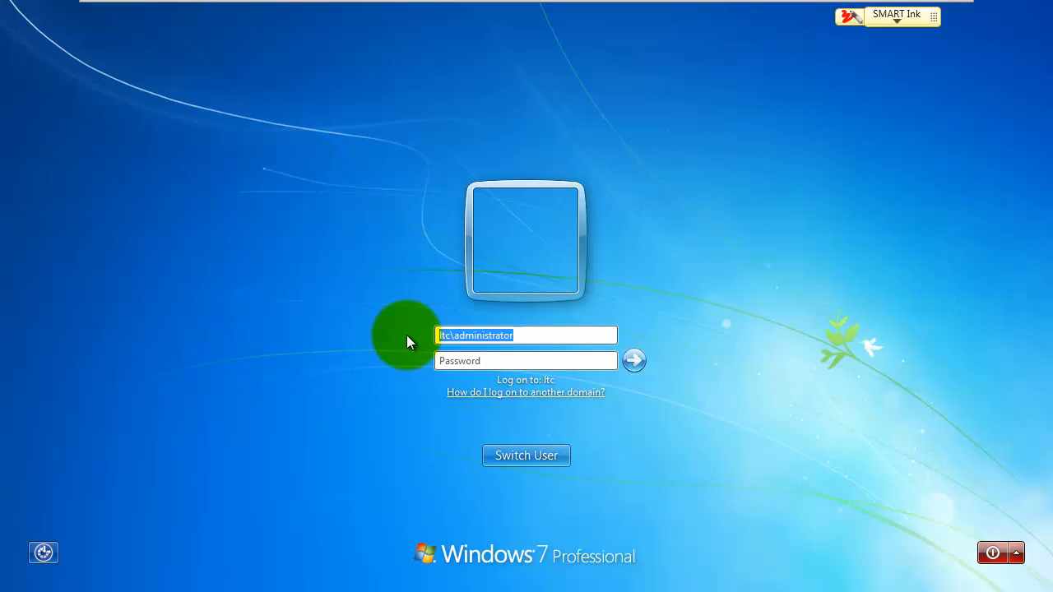
type("student1")
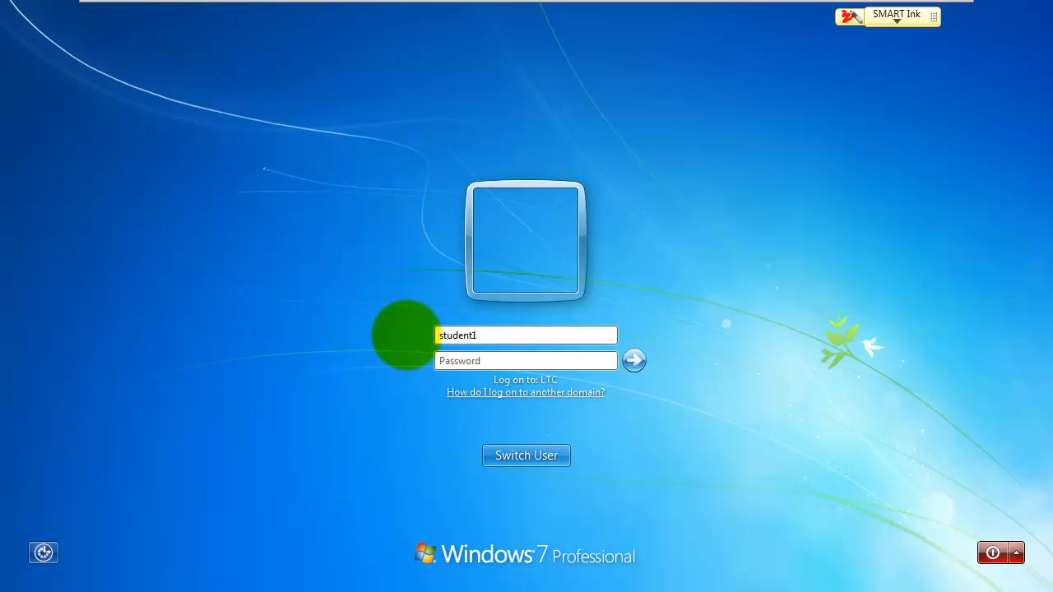
key("Tab")
type("pa")
key("Return")
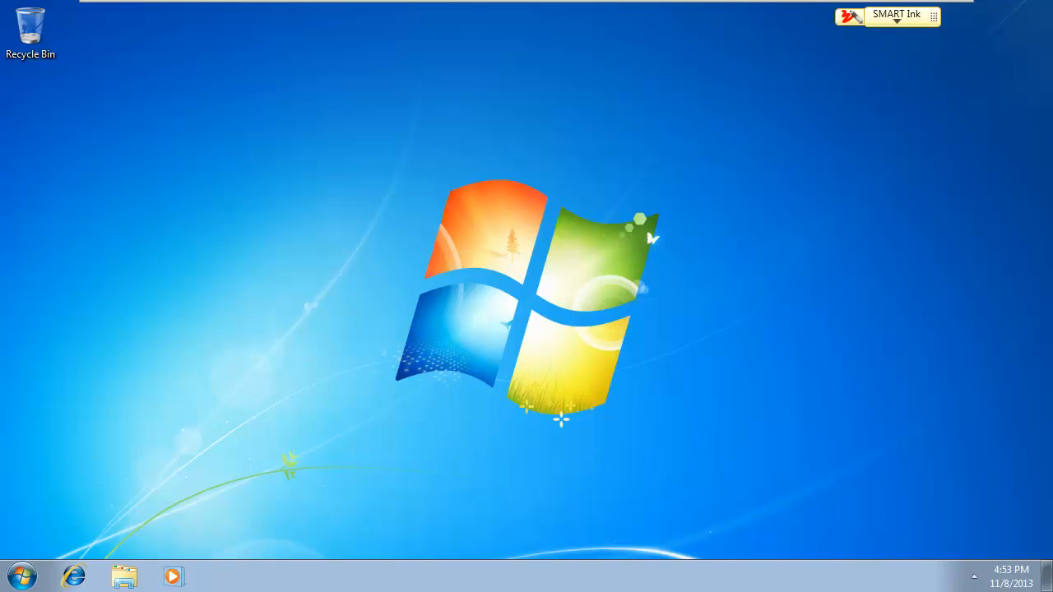
Step: On the Windows 8 Client, sign the administrator out and dismiss the lock screen
mouse_move(480, 7)
left_click(437, 16)
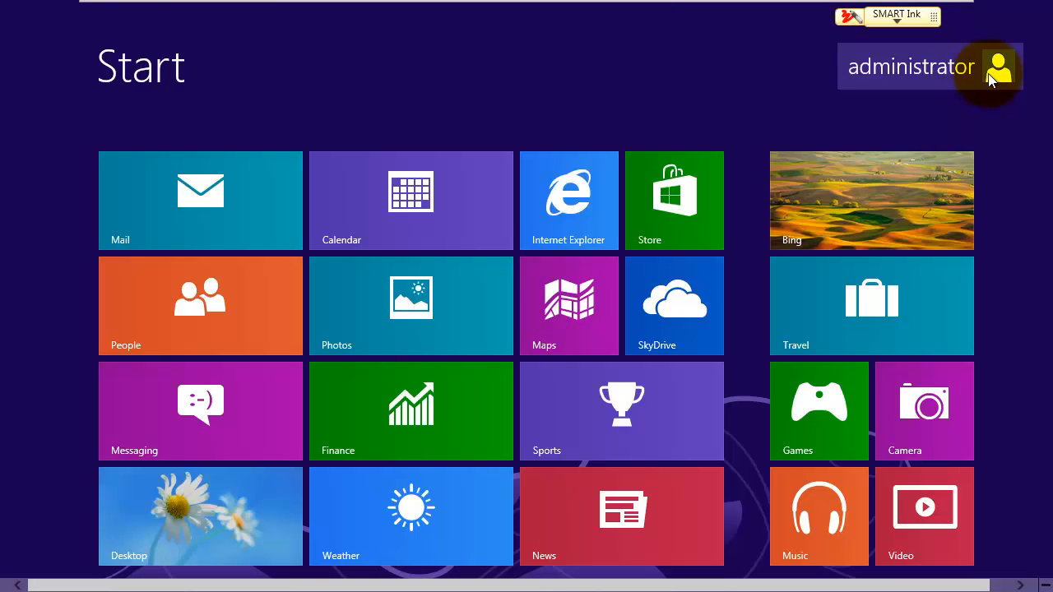
left_click(991, 72)
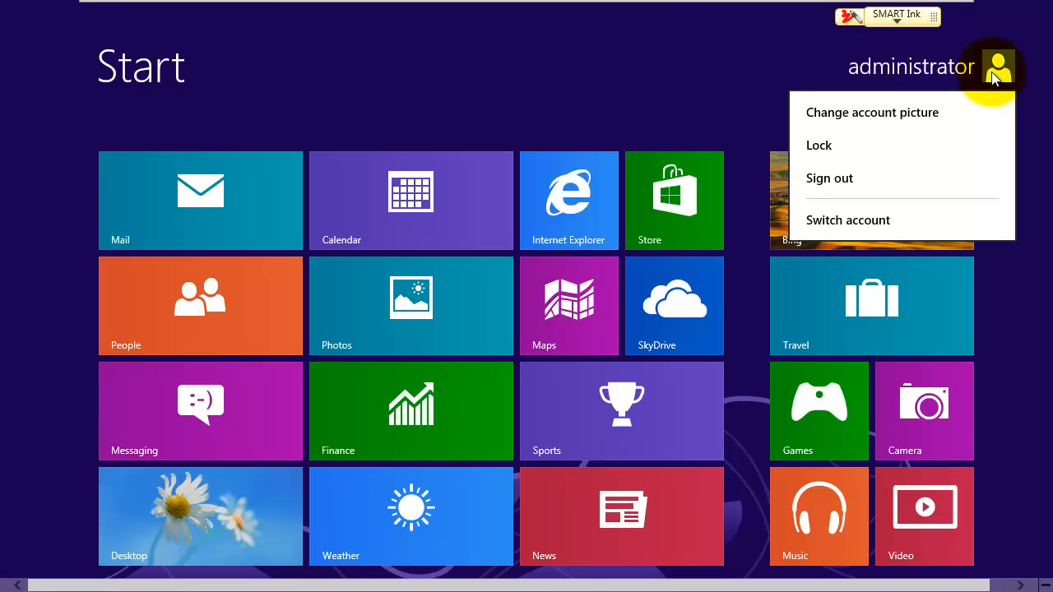
left_click(831, 179)
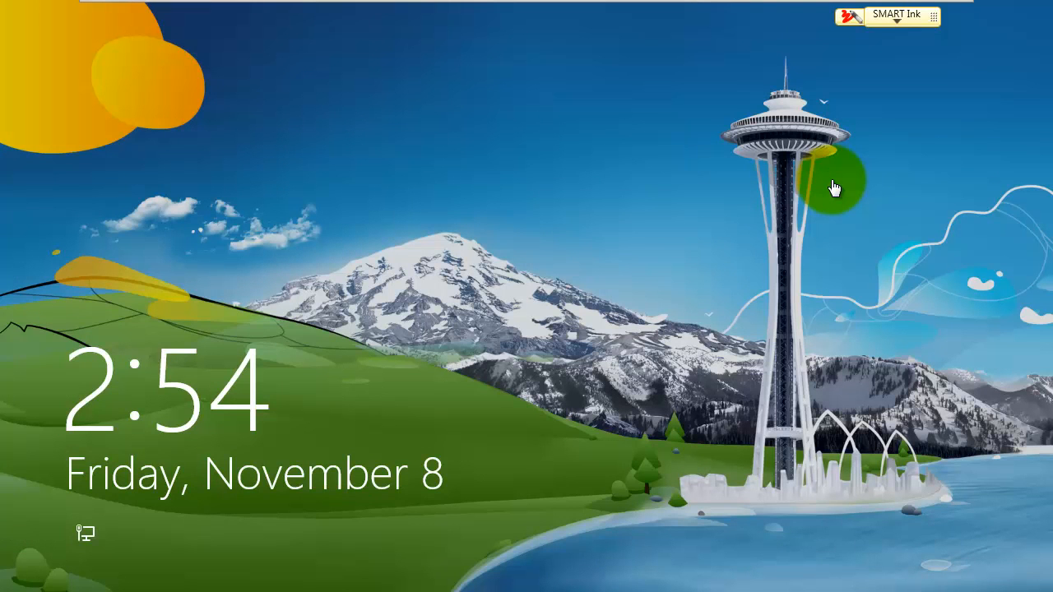
left_click(488, 270)
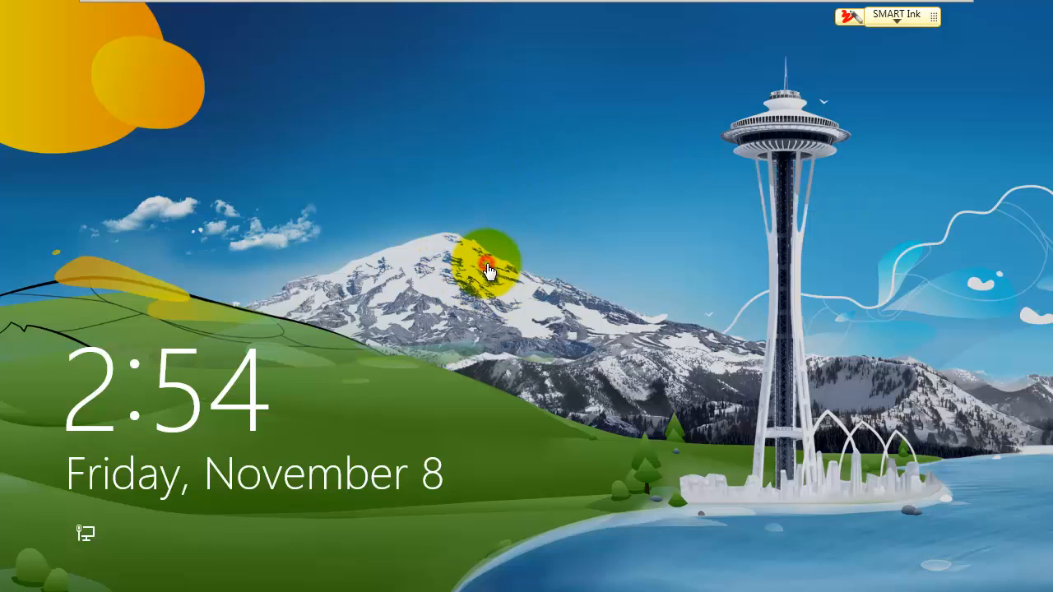
left_click(497, 316)
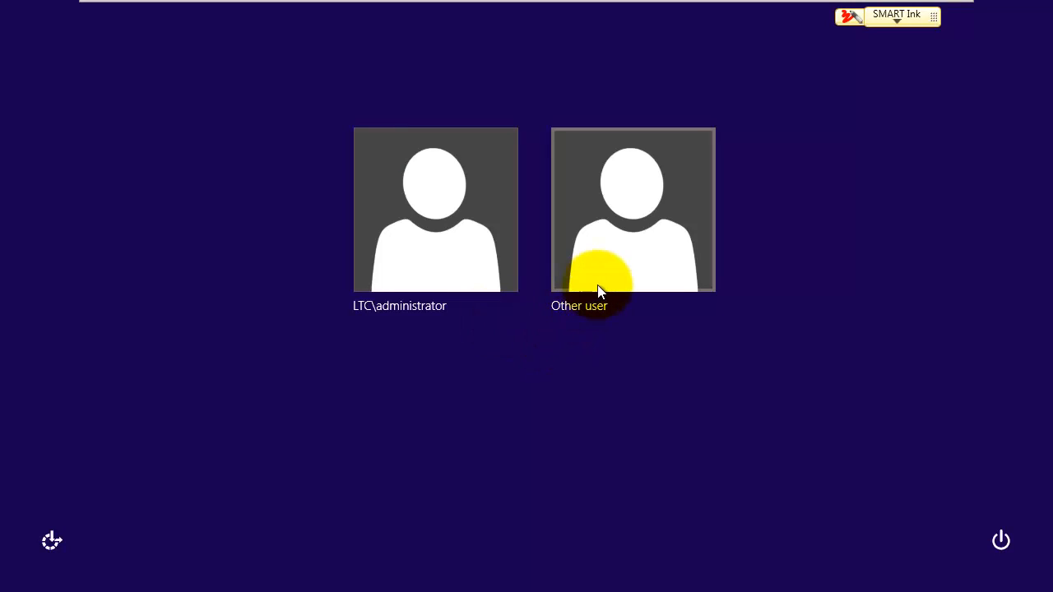
Step: Sign in as Other user with the student2 domain account and its password
left_click(617, 241)
left_click(591, 183)
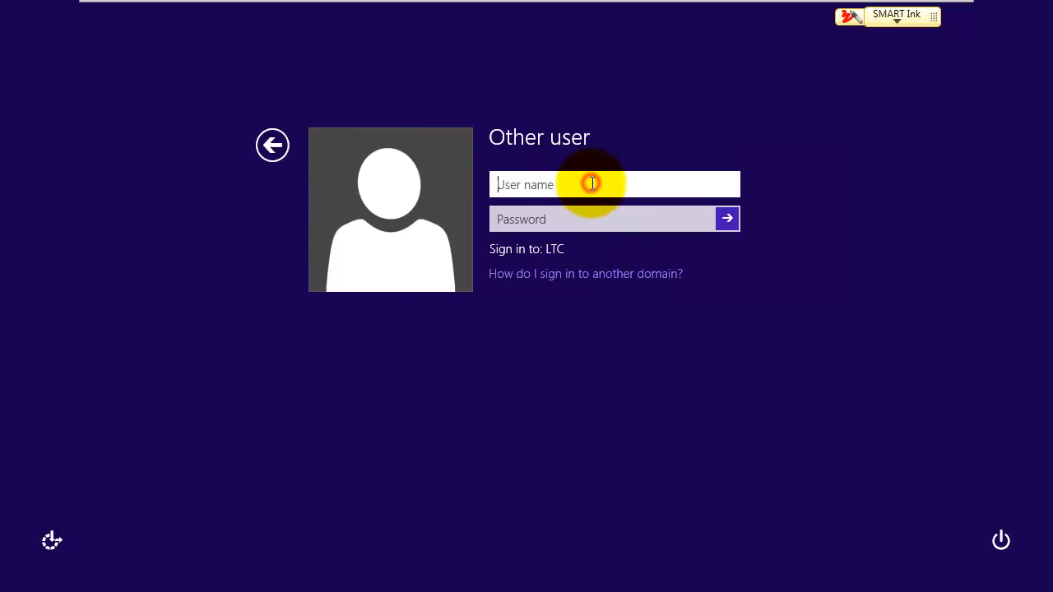
type("student2")
left_click(556, 219)
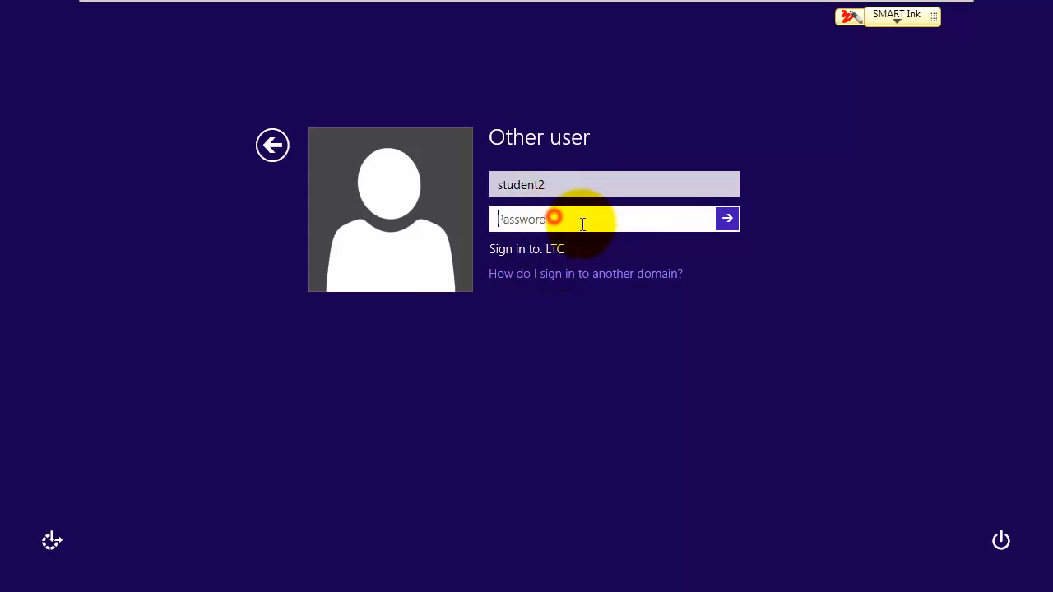
type("********")
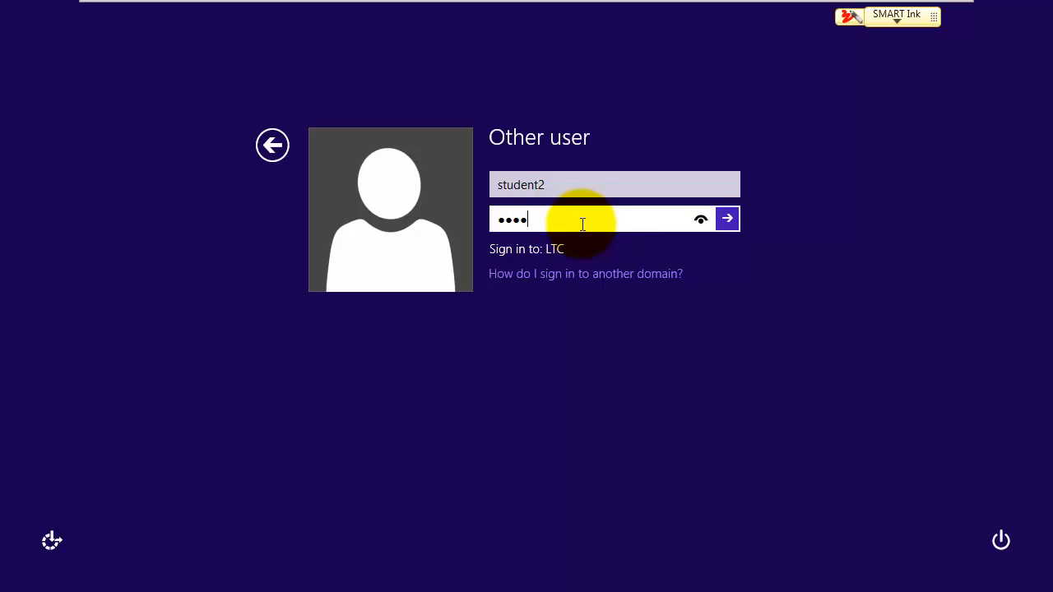
key("Return")
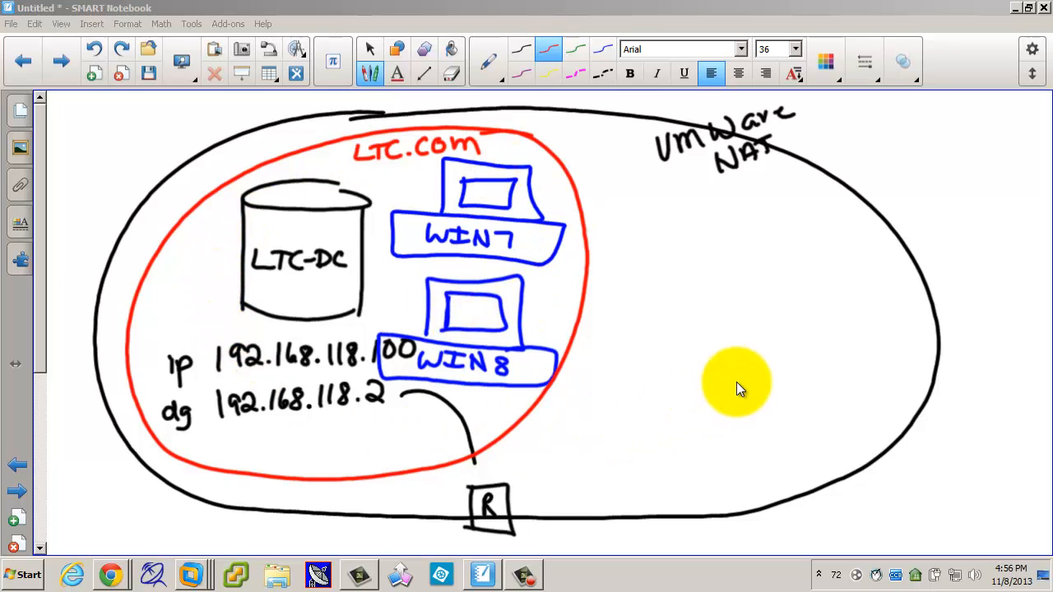
Step: Return to VMware, check the Windows 8 and Windows 7 clients, and end on LTC-DC
right_click(191, 575)
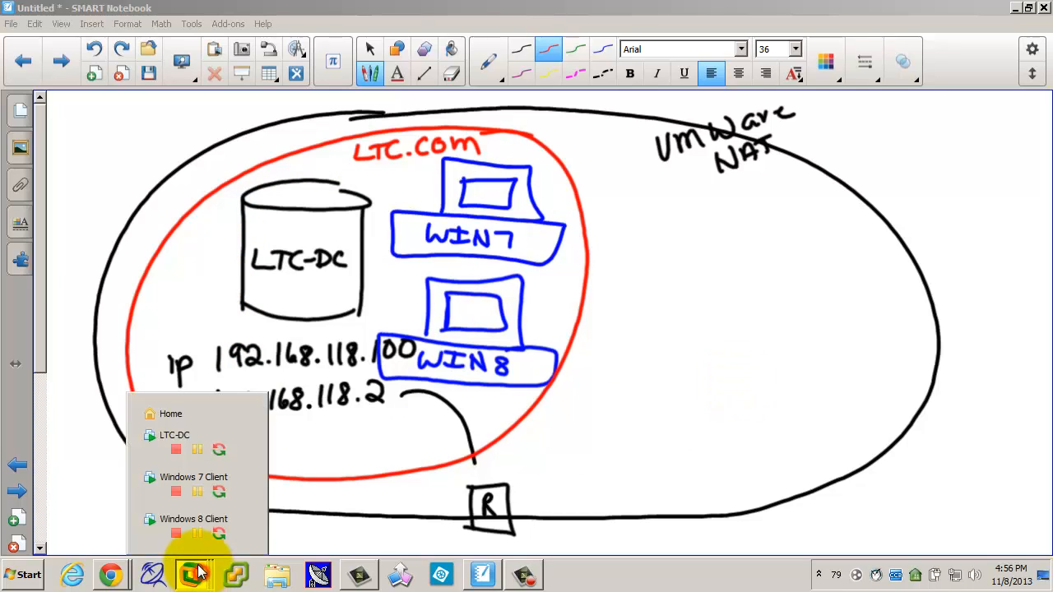
left_click(184, 518)
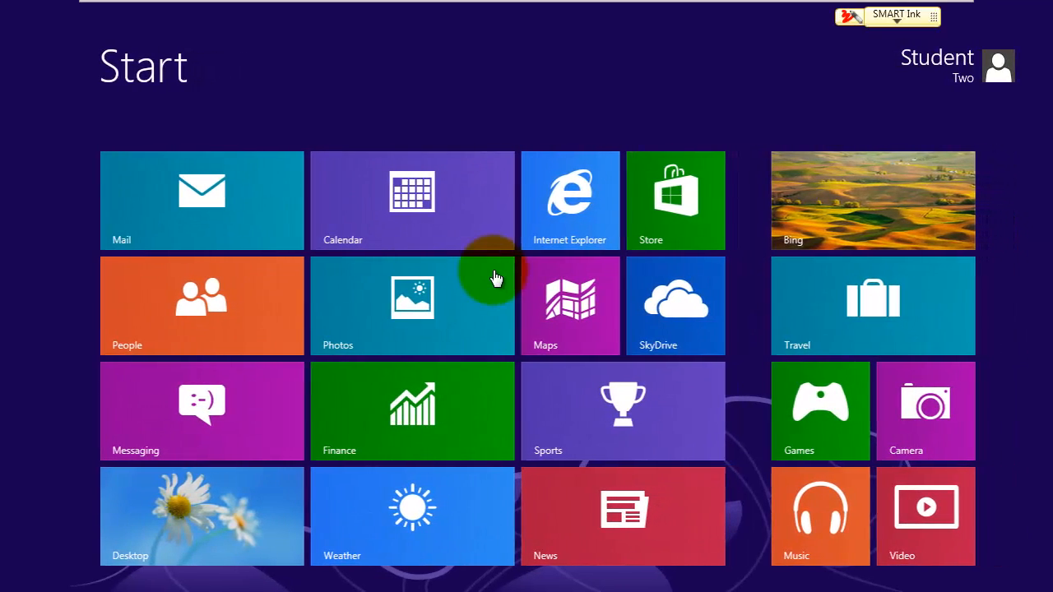
mouse_move(426, 6)
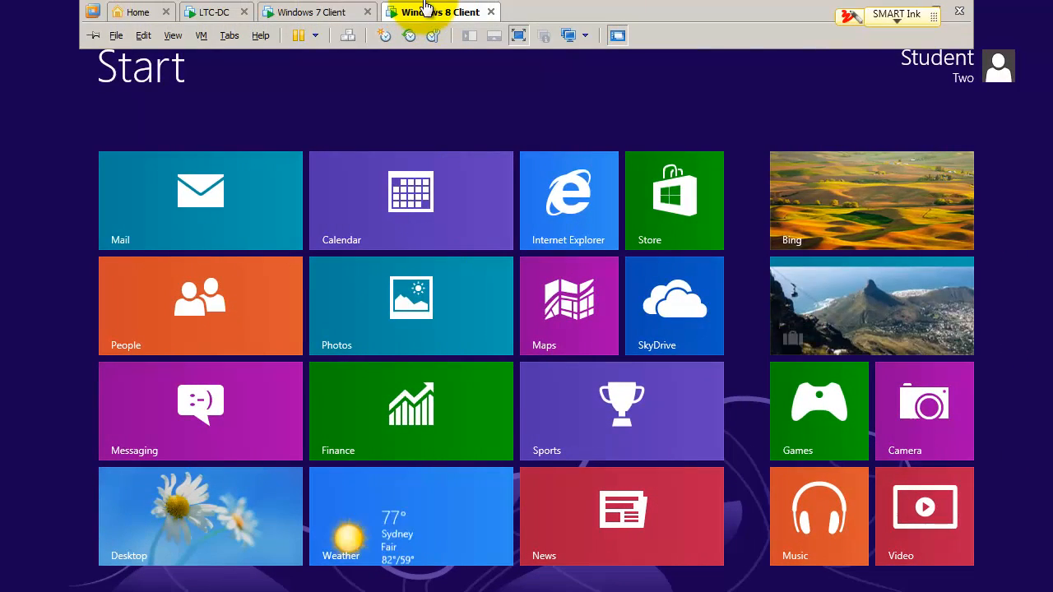
left_click(317, 14)
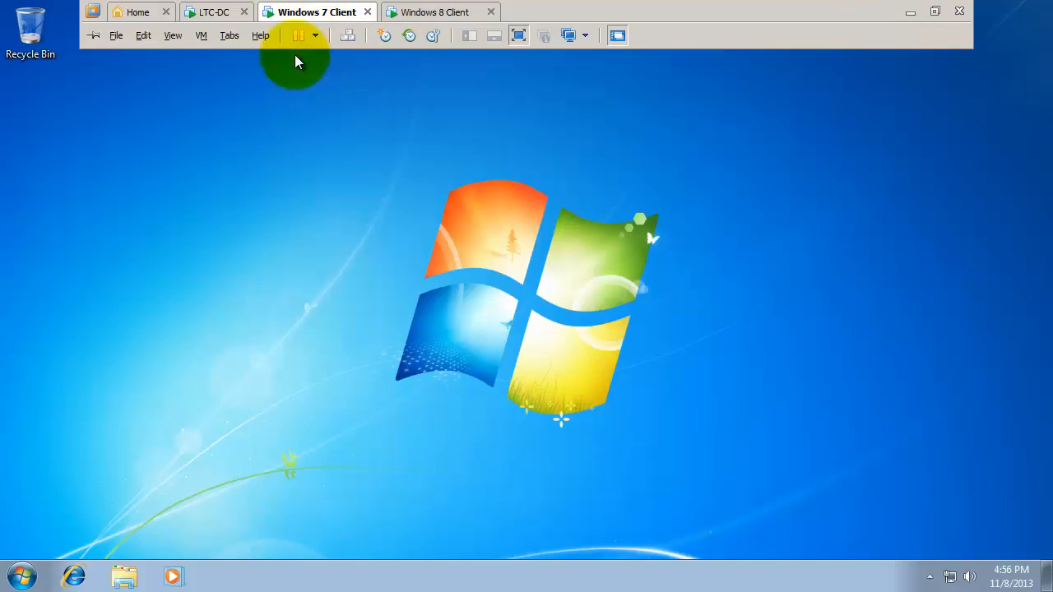
left_click(212, 14)
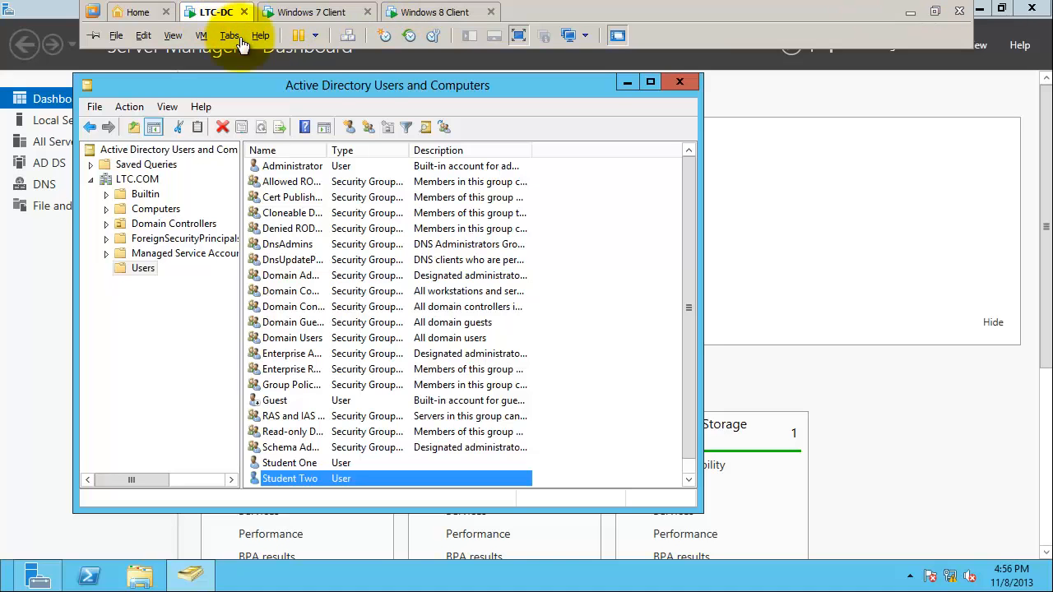